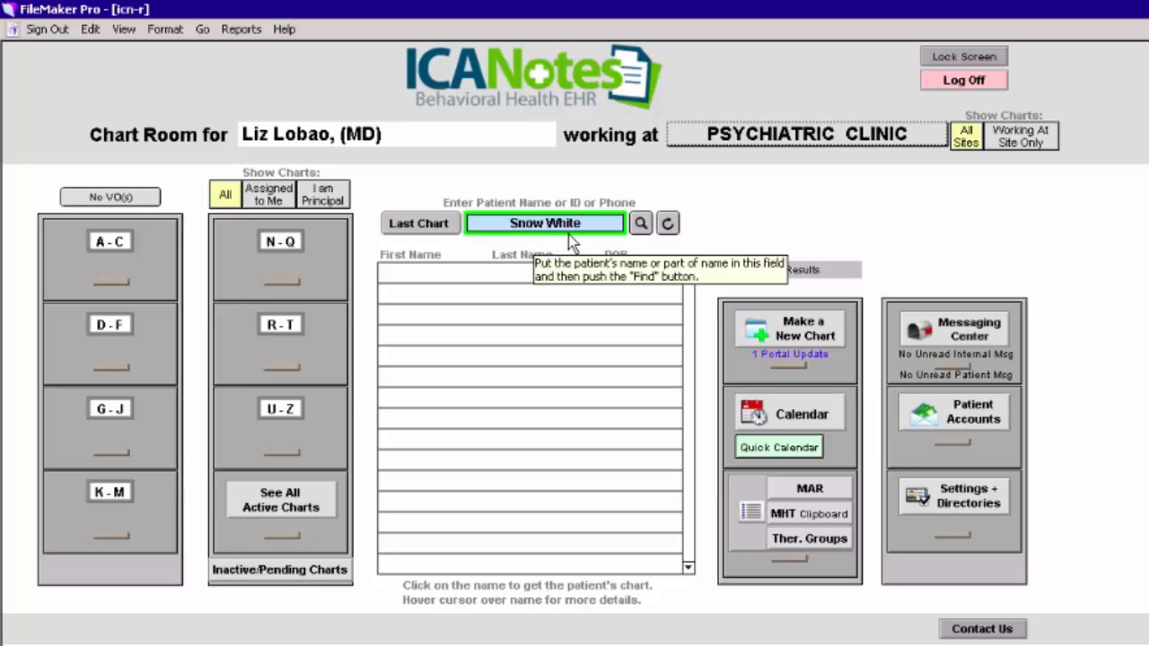
# Find the entered patient's chart and start a Complete Assessment of your discipline from the chart face.
pyautogui.click(641, 228)
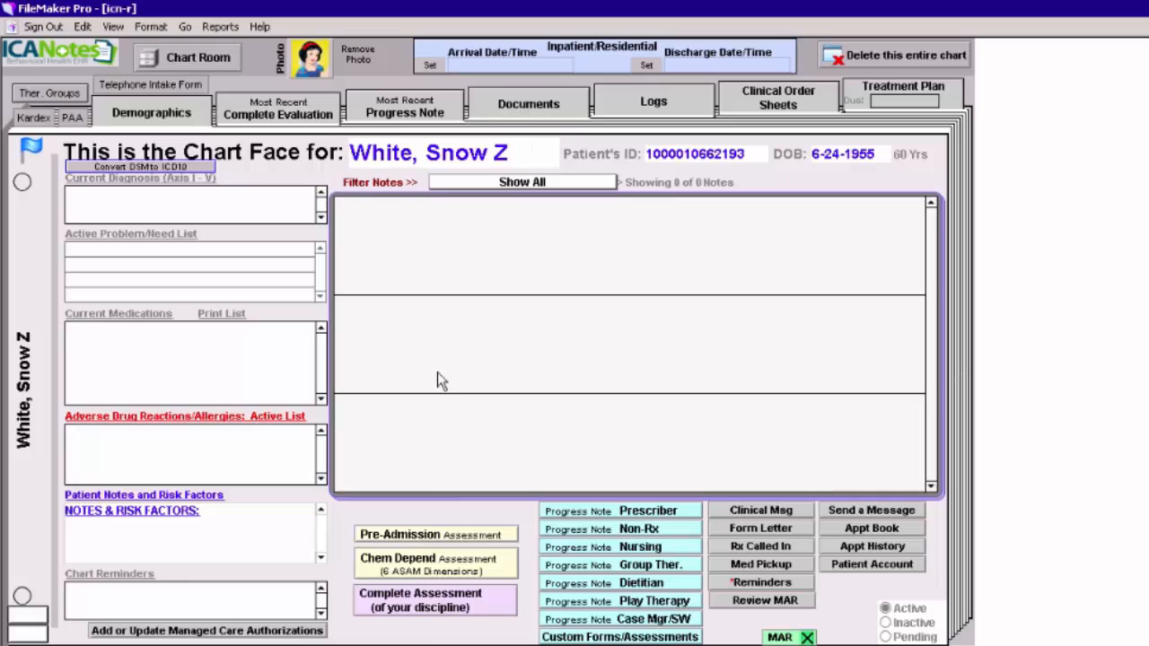
pyautogui.click(437, 604)
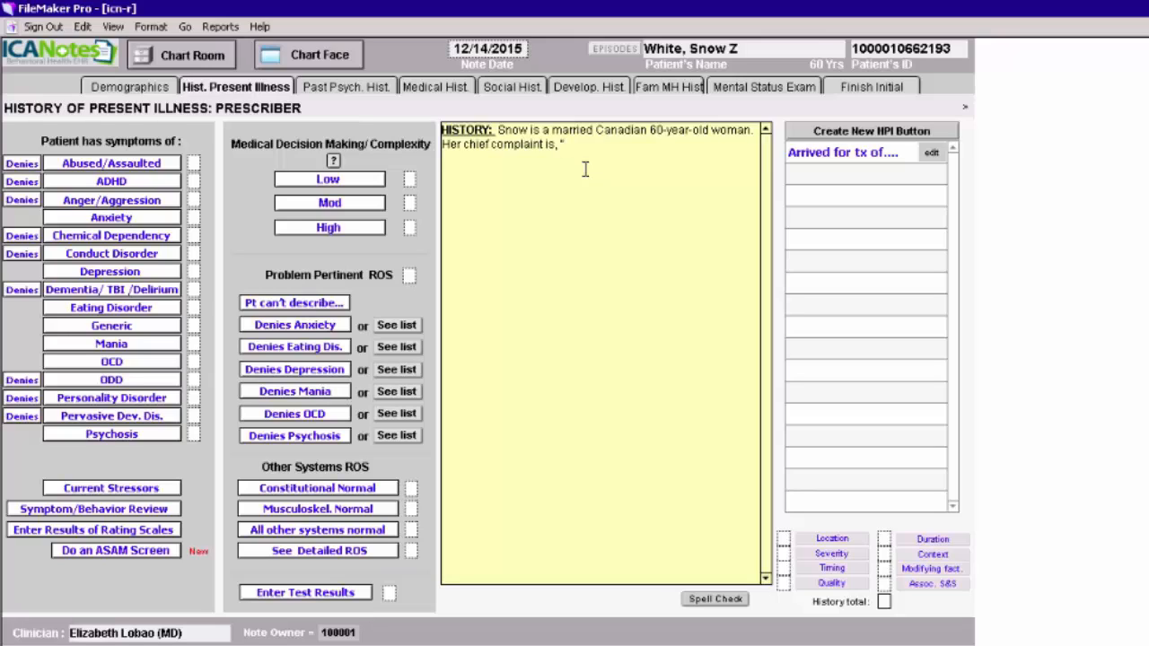
# Complete the chief complaint in the history with "I am so depressed since my twin sister committed suicide.".
pyautogui.write('I am so depressed since my twin dids')
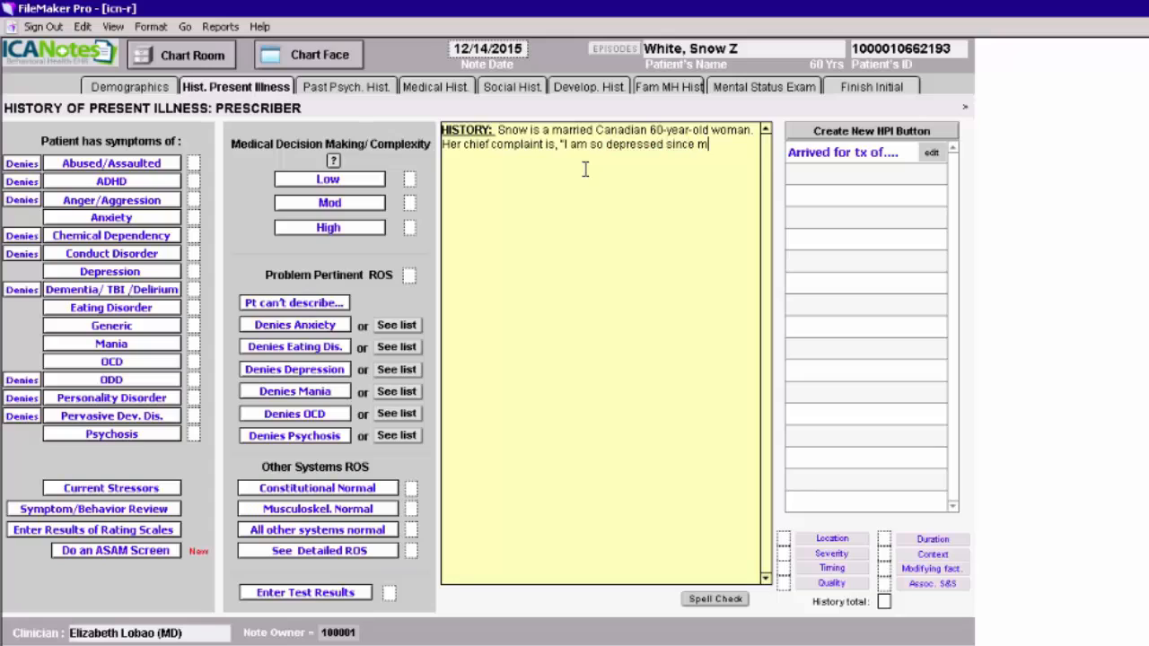
pyautogui.press('BackSpace')
pyautogui.press('BackSpace')
pyautogui.press('BackSpace')
pyautogui.press('BackSpace')
pyautogui.write('sister committe')
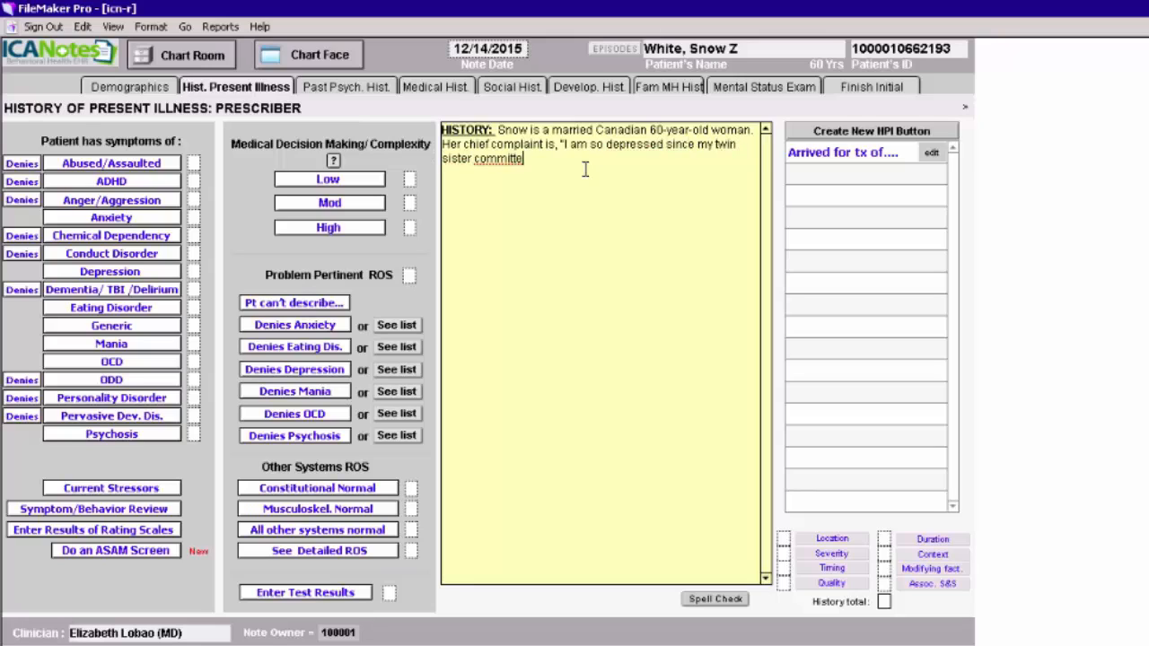
pyautogui.write('d suicide."')
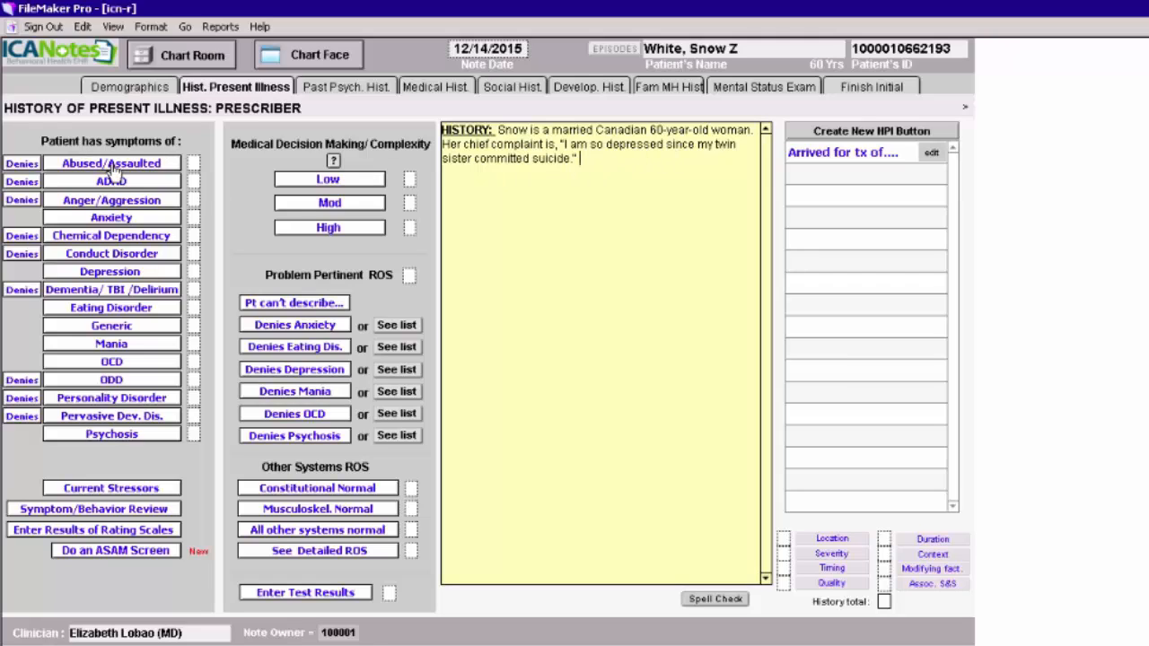
# Start documenting Depression symptoms and record the patient by name as the source of the information received.
pyautogui.click(111, 271)
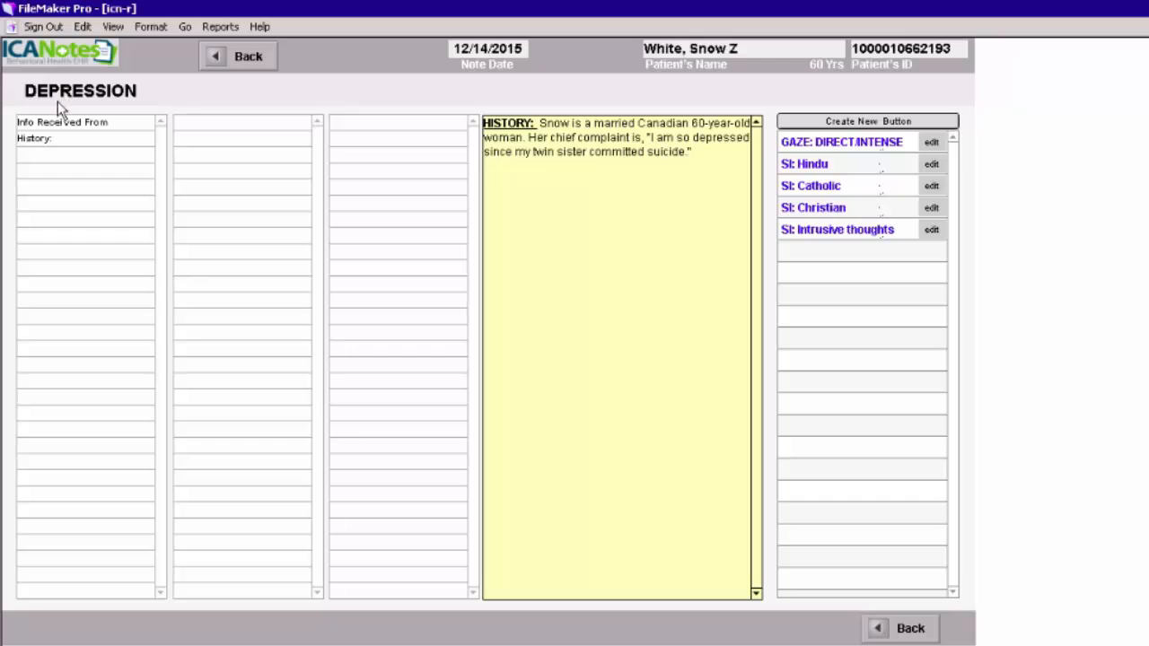
pyautogui.click(57, 127)
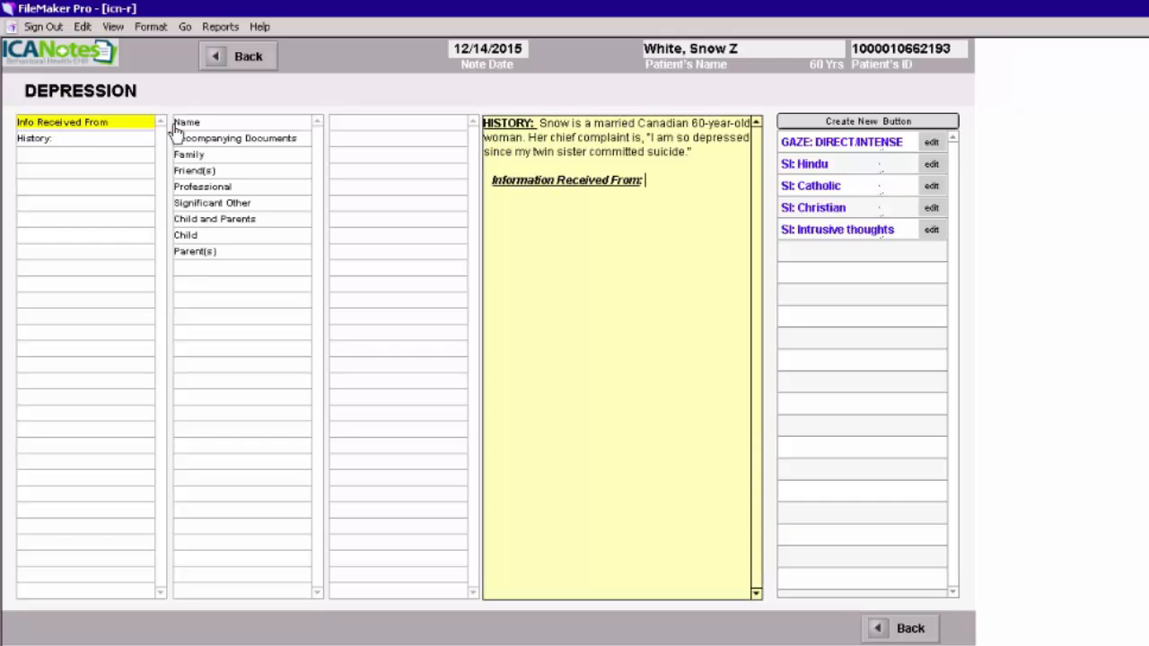
pyautogui.click(205, 124)
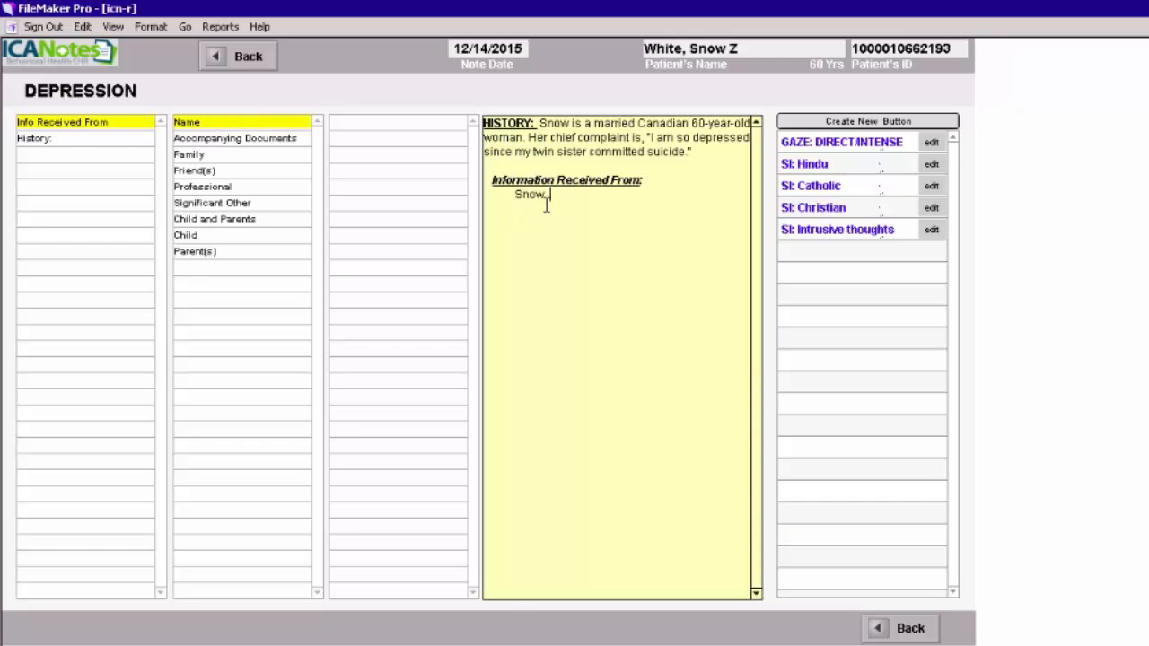
# Start the depression History with the death of an important person as the described precipitant, and delete the phrase "Details are as follows:".
pyautogui.click(49, 143)
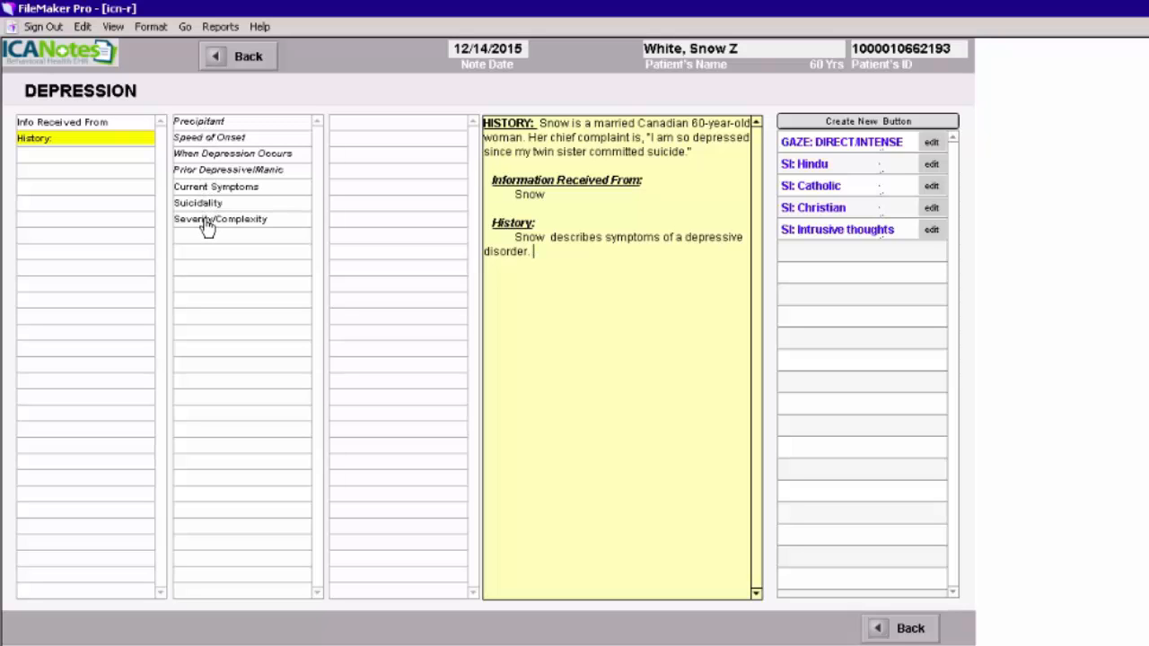
pyautogui.click(206, 119)
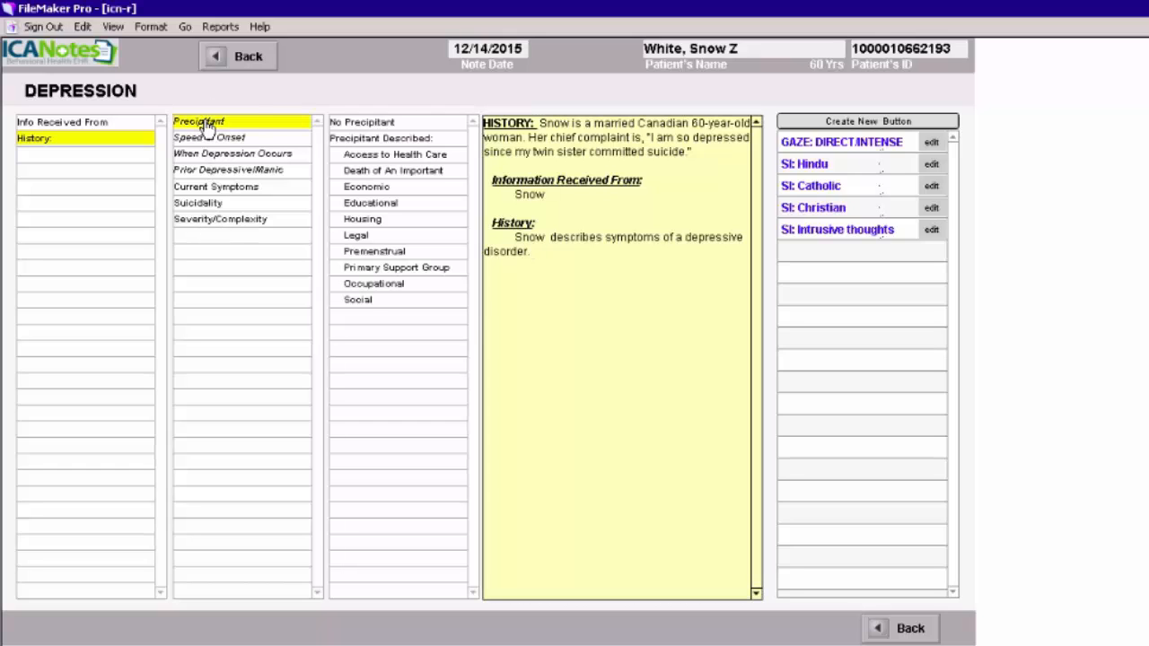
pyautogui.click(401, 137)
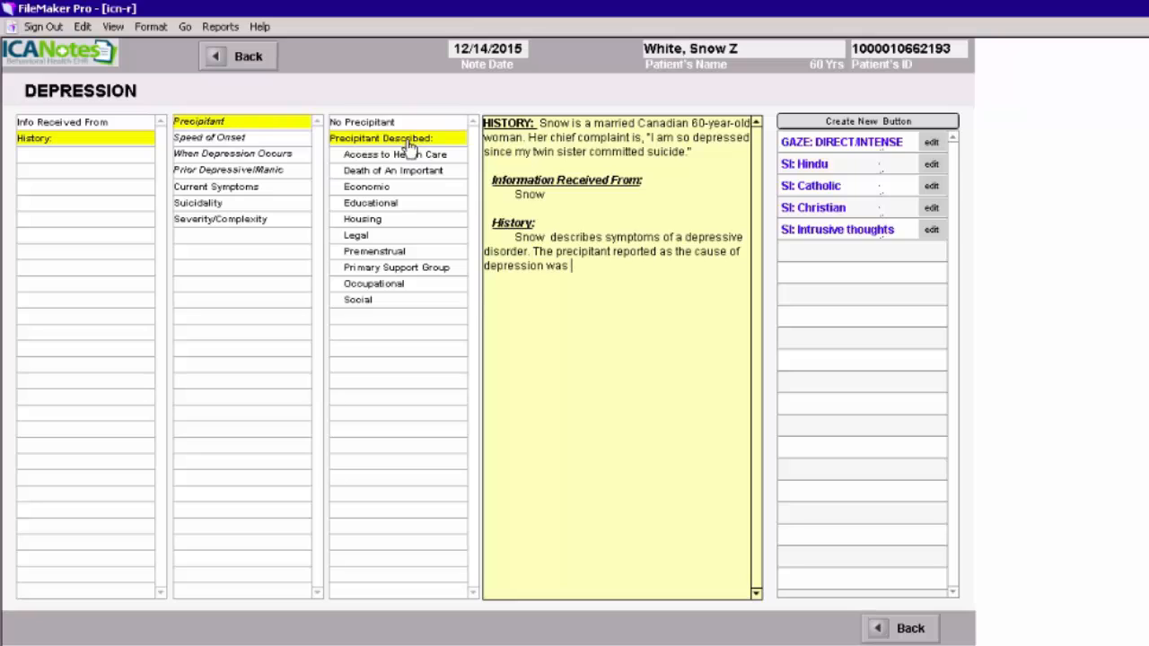
pyautogui.click(403, 179)
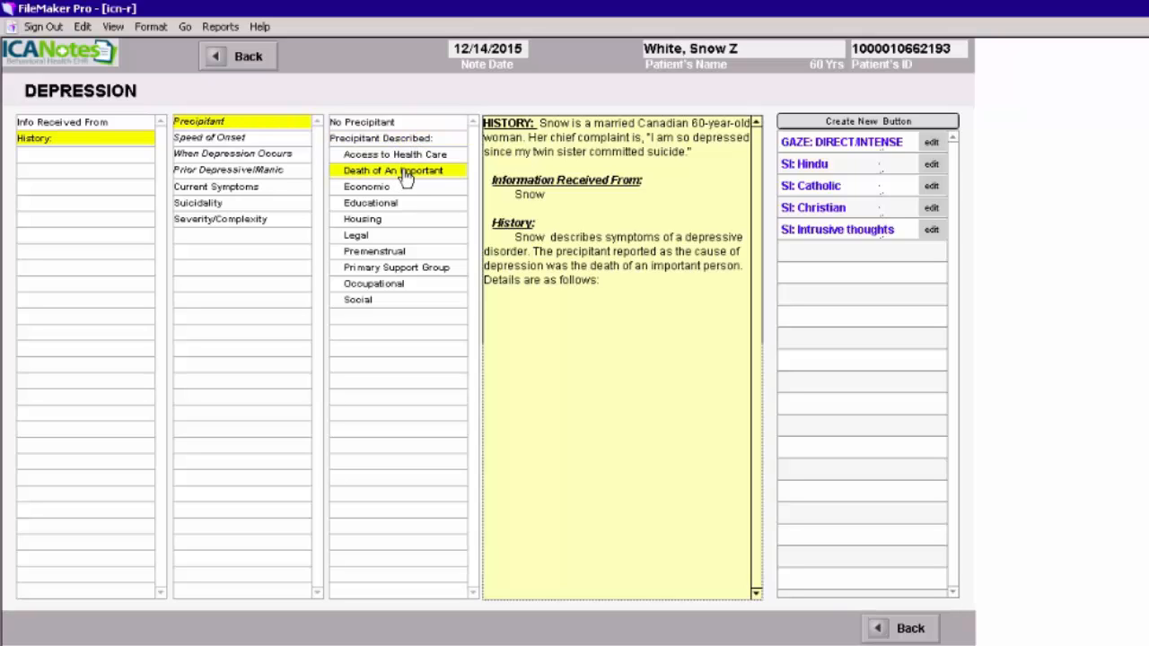
pyautogui.moveTo(605, 280); pyautogui.dragTo(477, 282)
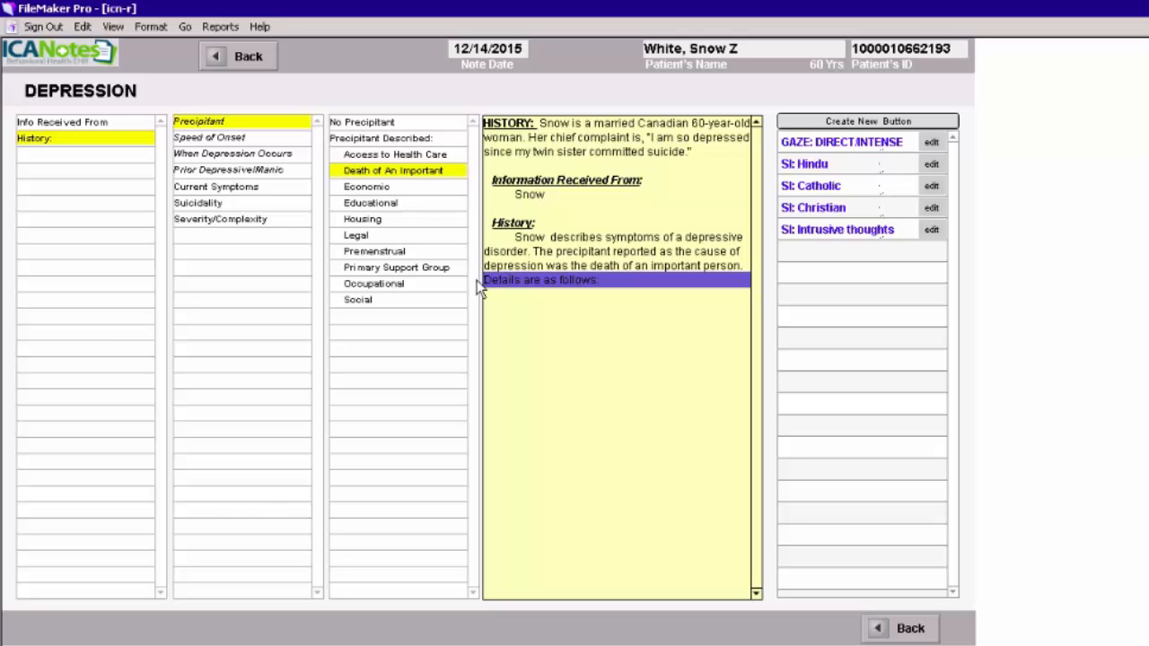
pyautogui.press('BackSpace')
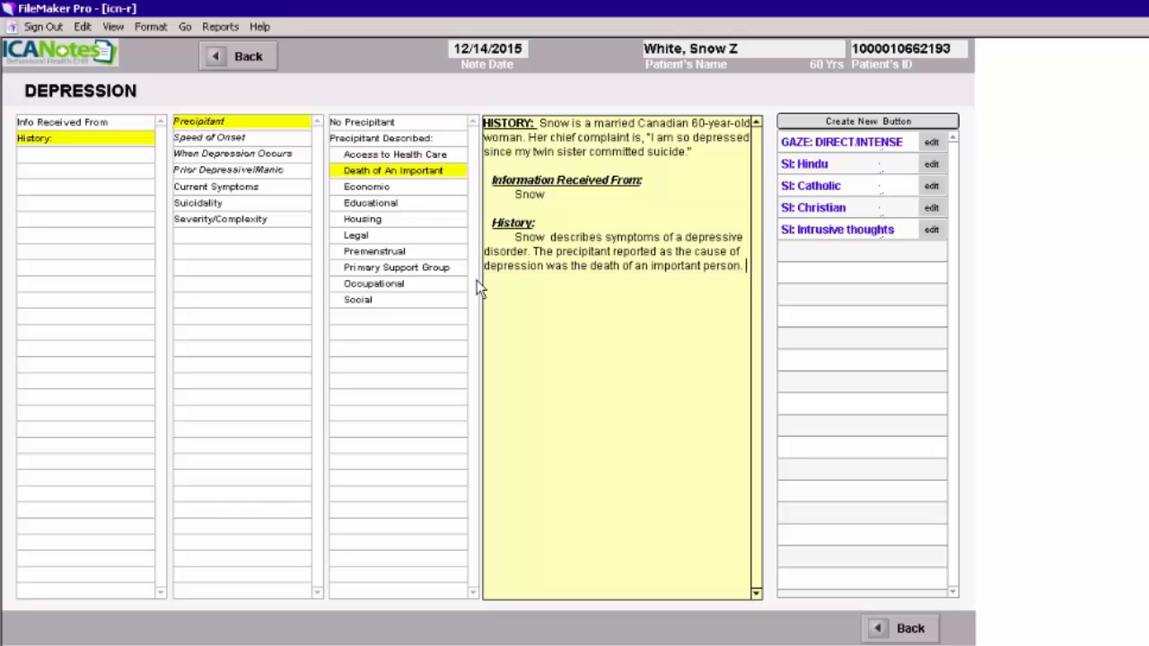
# Record the depression's speed of onset as rapid, over a period of days.
pyautogui.click(209, 140)
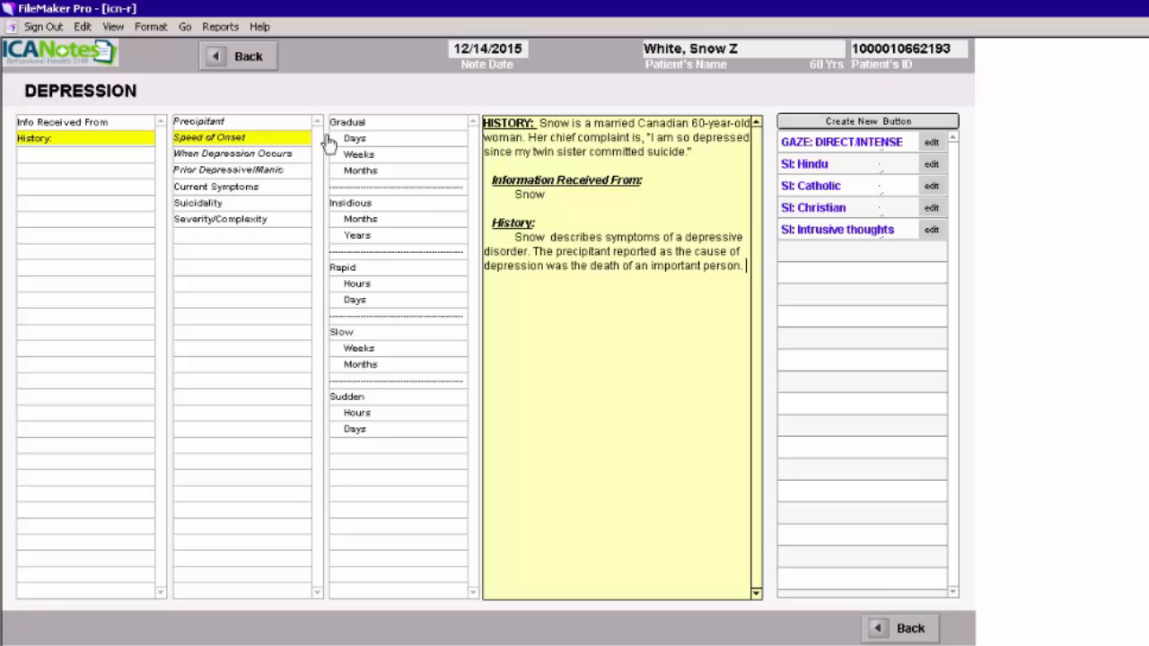
pyautogui.click(370, 269)
pyautogui.click(370, 301)
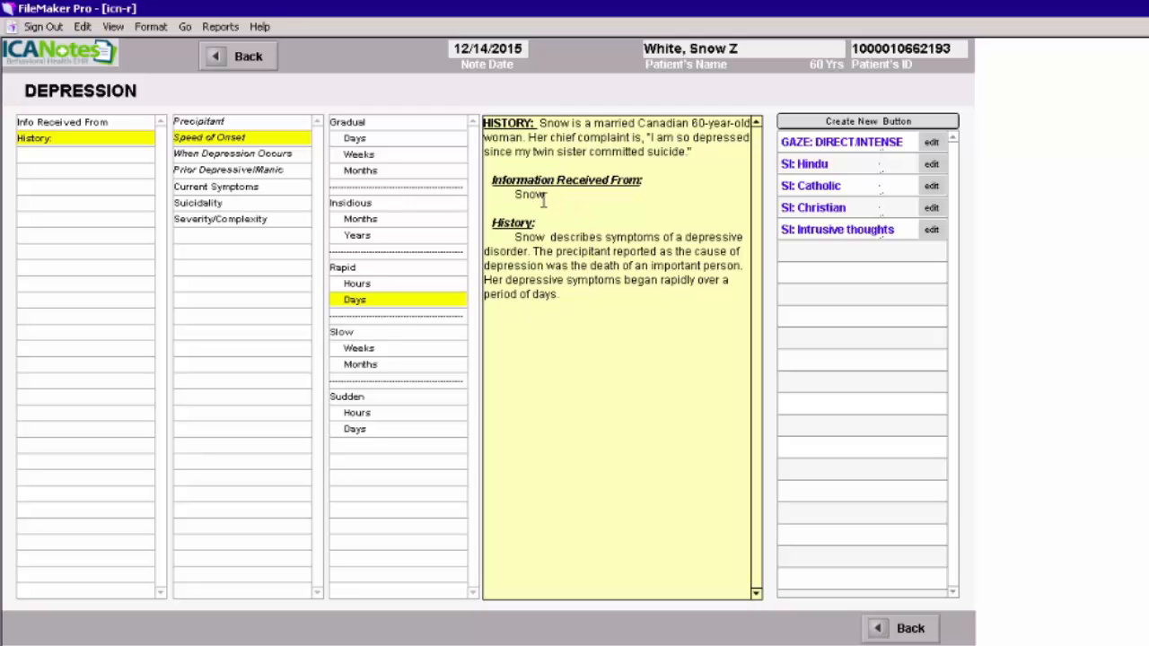
# Record when depression occurs as episodic, with episodes occurring daily and lasting for hours.
pyautogui.click(220, 158)
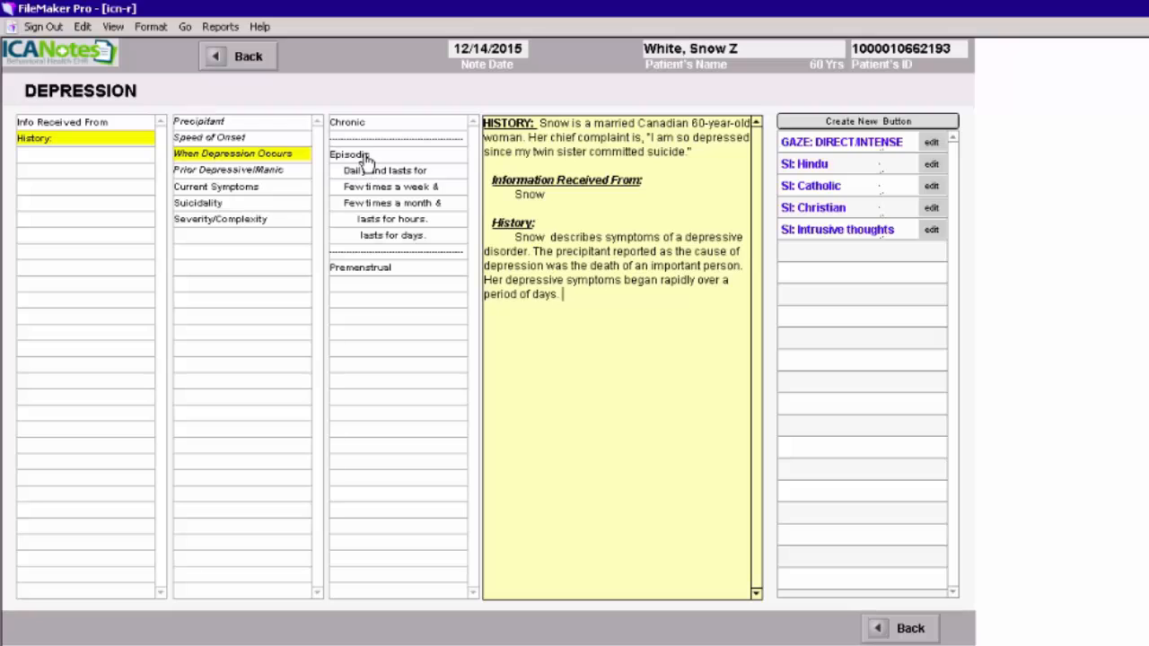
pyautogui.click(368, 160)
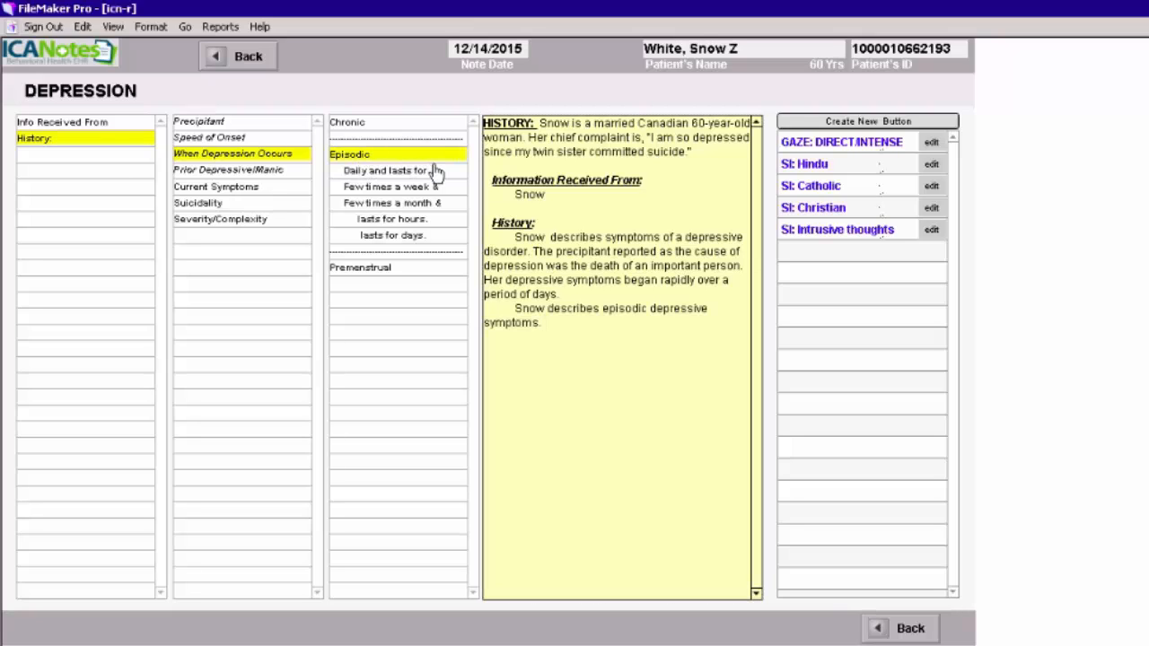
pyautogui.click(435, 172)
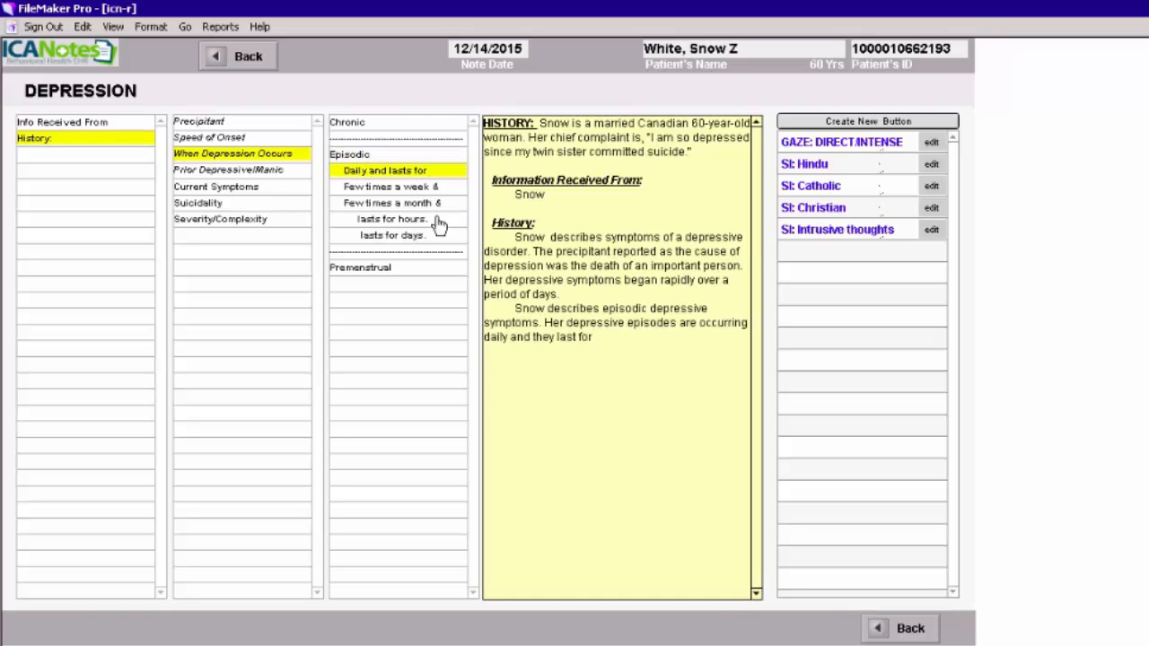
pyautogui.click(438, 222)
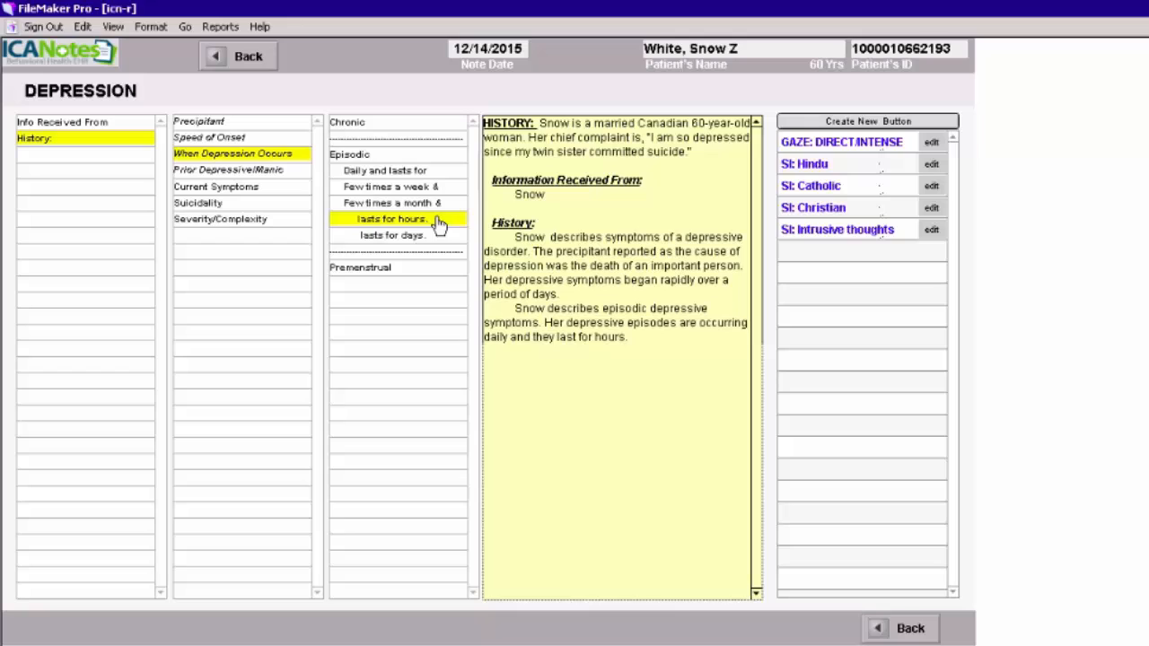
# Record in the depression history that there were no prior depressive episodes and no prior manic episodes.
pyautogui.click(209, 174)
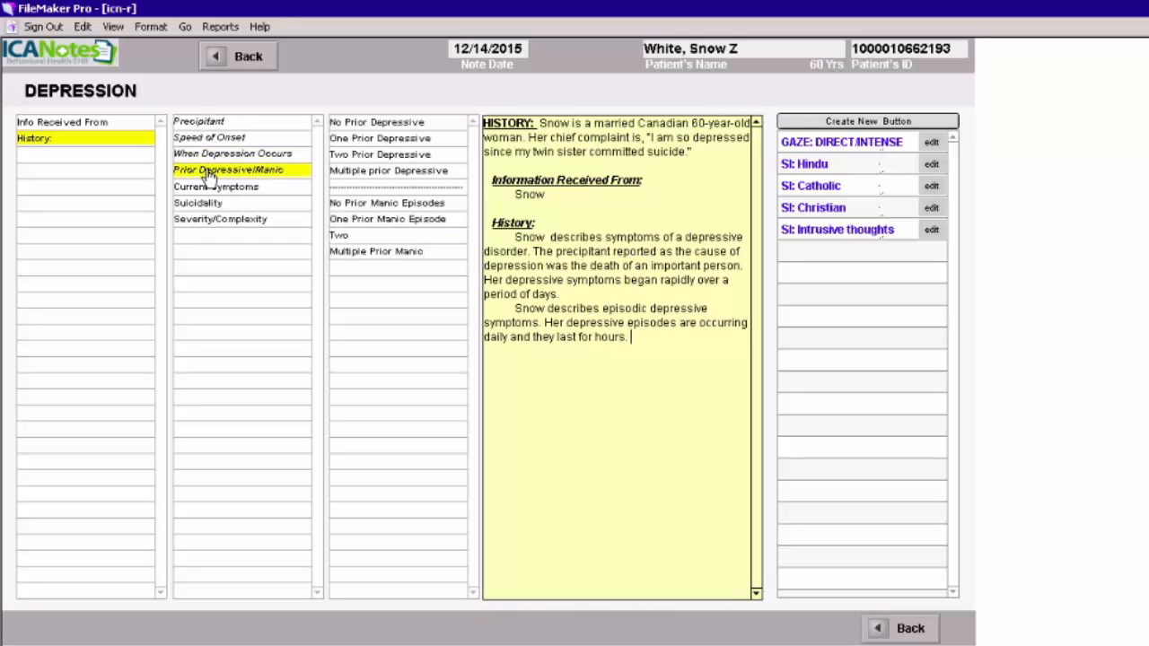
pyautogui.click(368, 125)
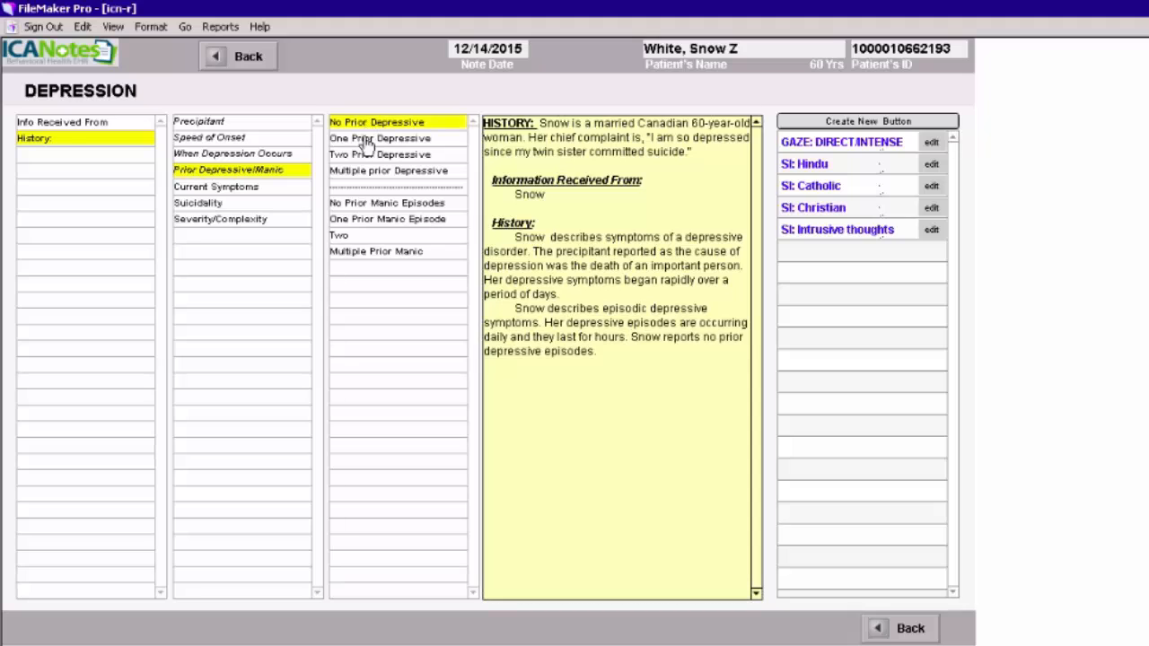
pyautogui.click(368, 205)
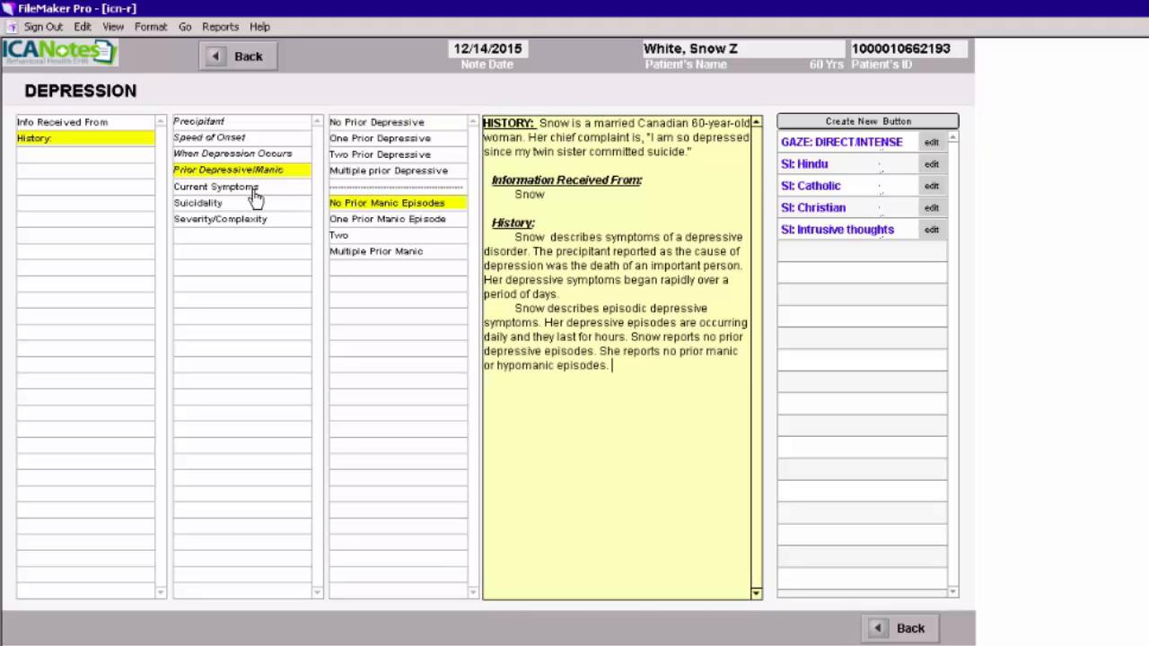
# Add anergia, anhedonia, concentration difficulty, guilt and worthlessness as current depression symptoms.
pyautogui.click(240, 189)
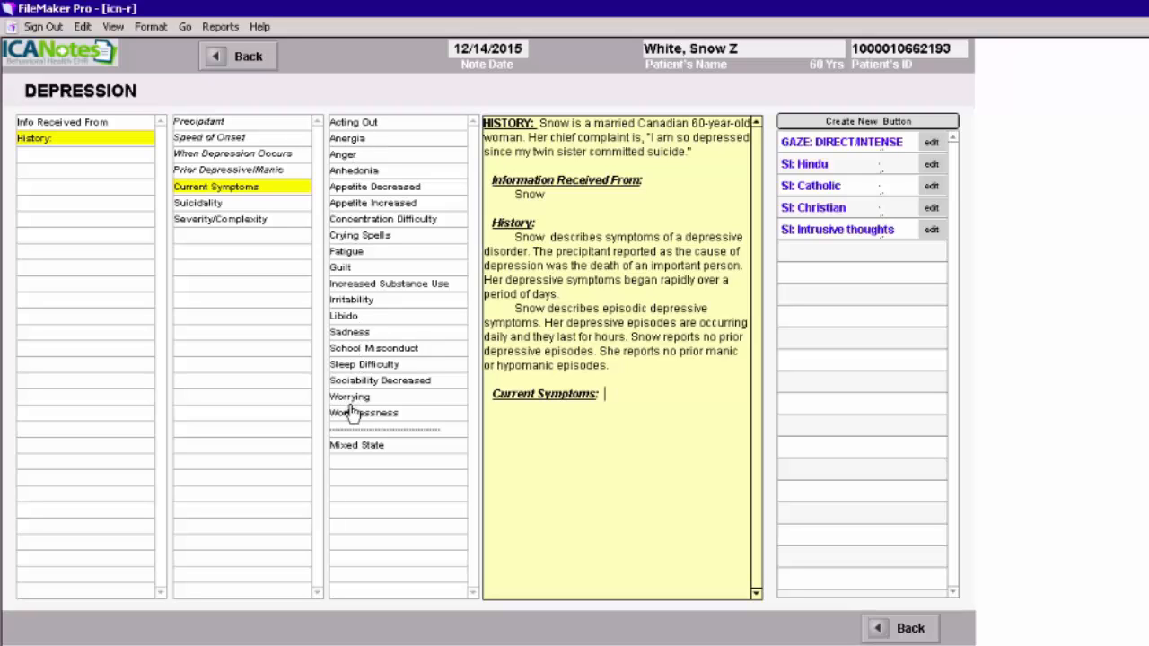
pyautogui.click(352, 141)
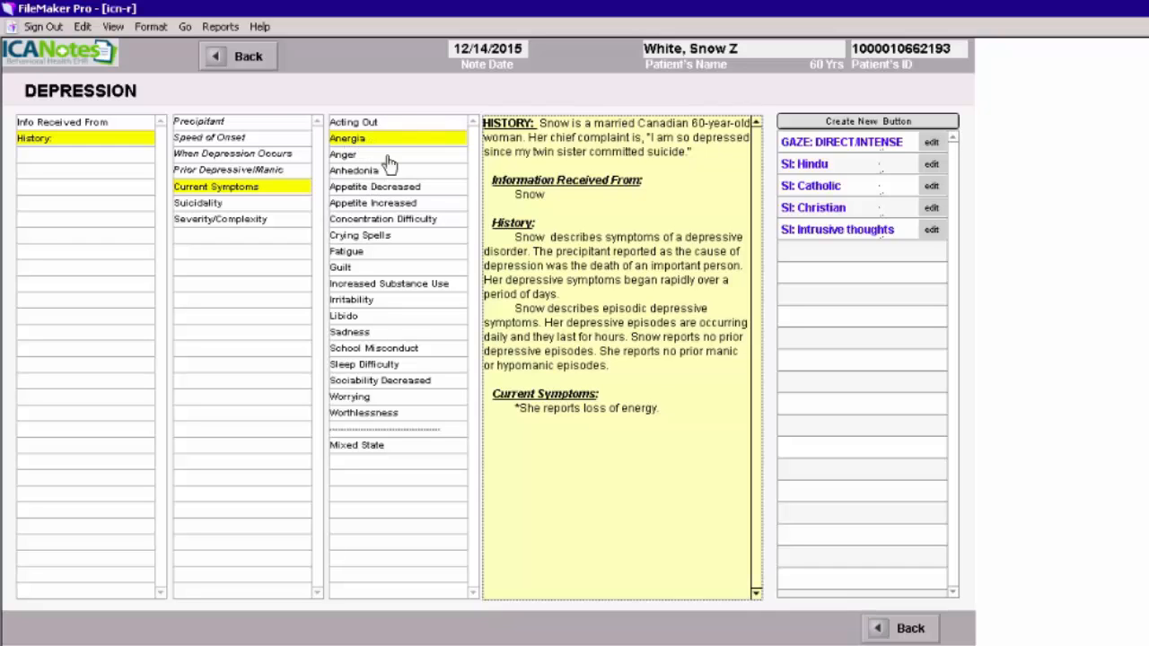
pyautogui.click(373, 170)
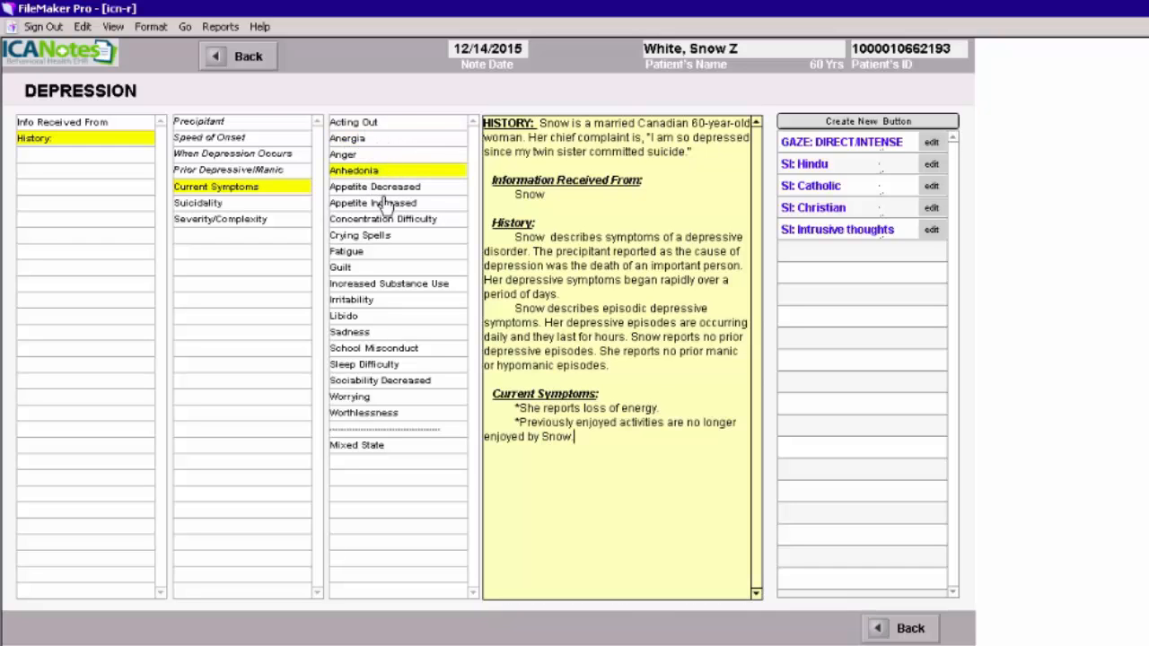
pyautogui.click(379, 222)
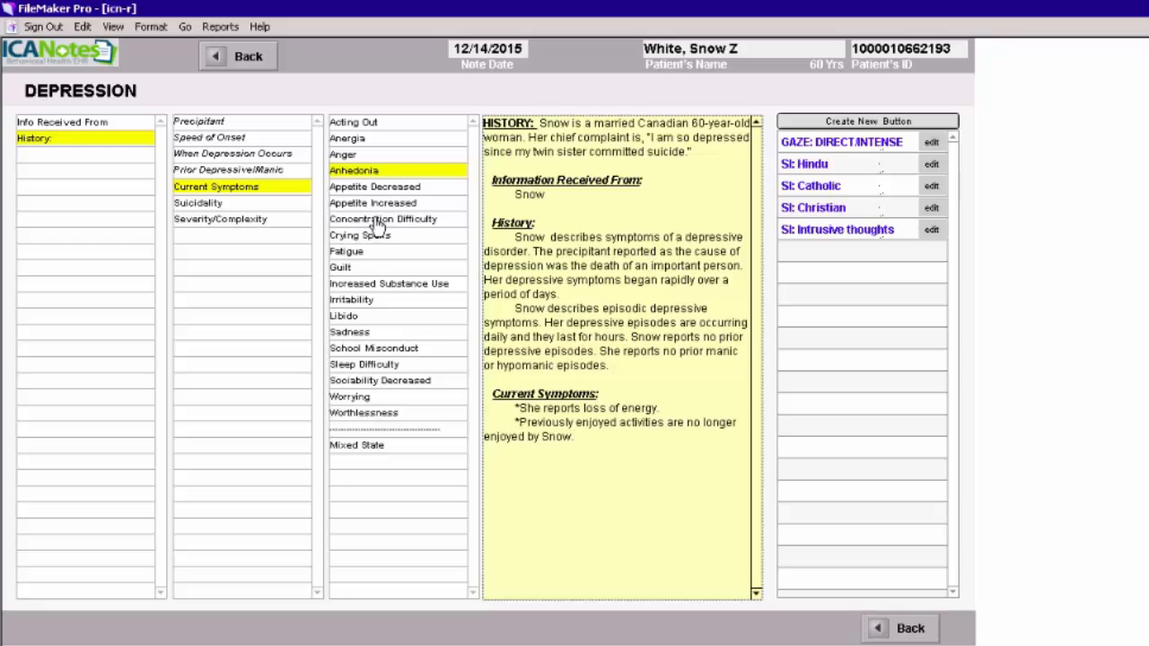
pyautogui.click(359, 272)
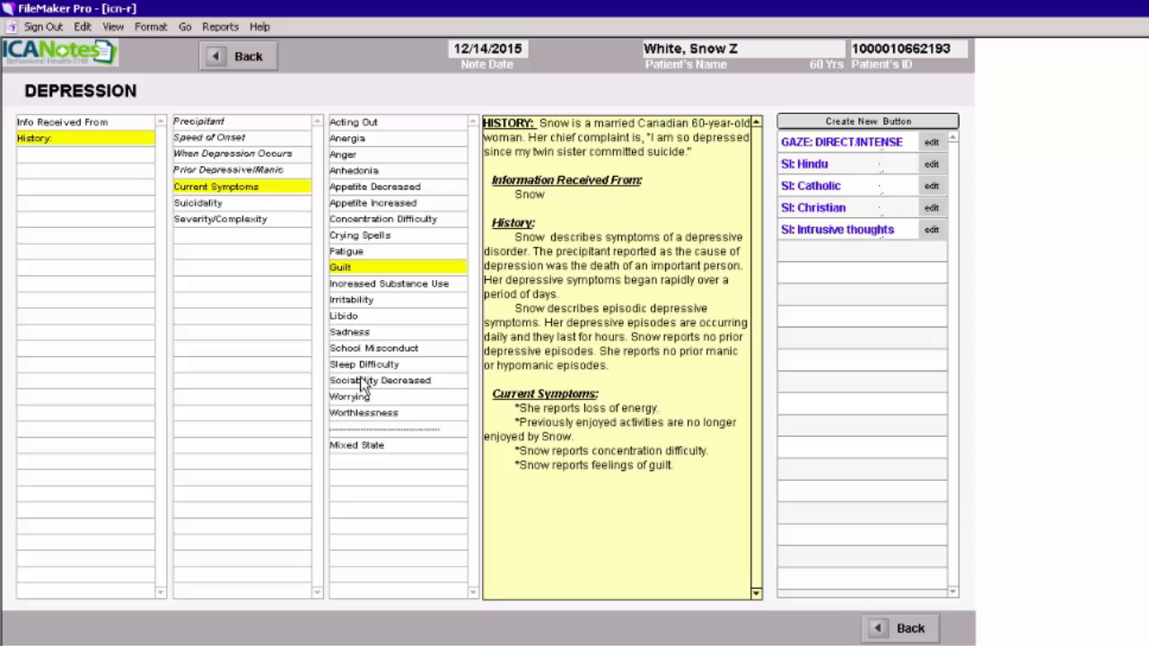
pyautogui.click(359, 414)
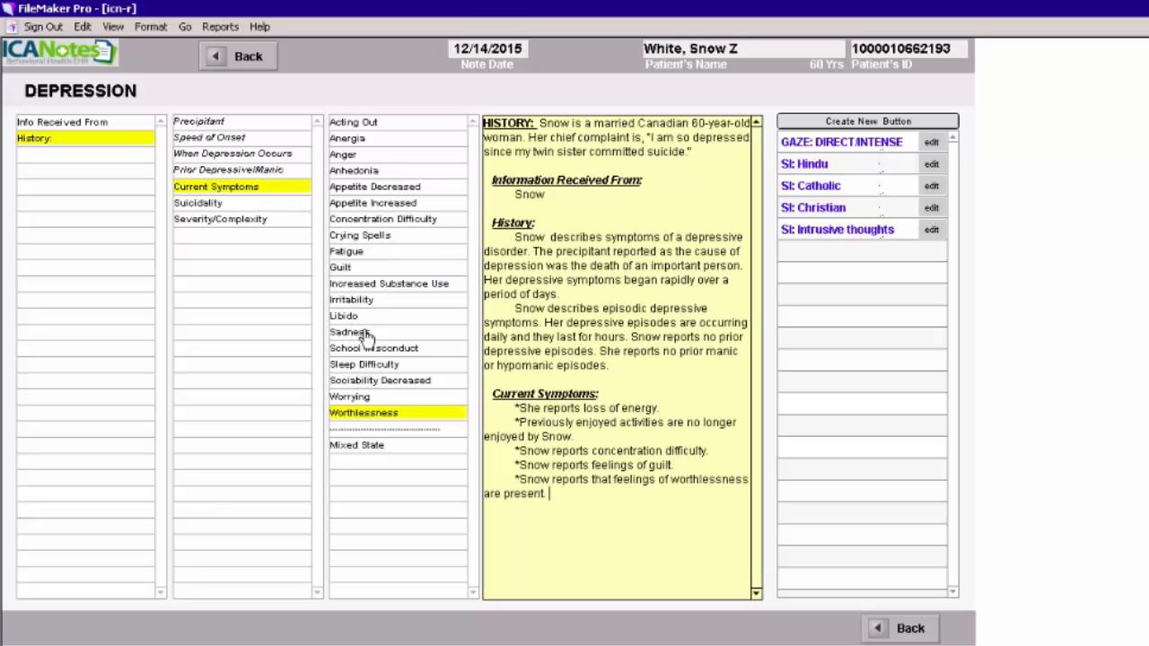
# Record the patient's suicidality as Not suicidal and return to the History of Present Illness page.
pyautogui.click(194, 204)
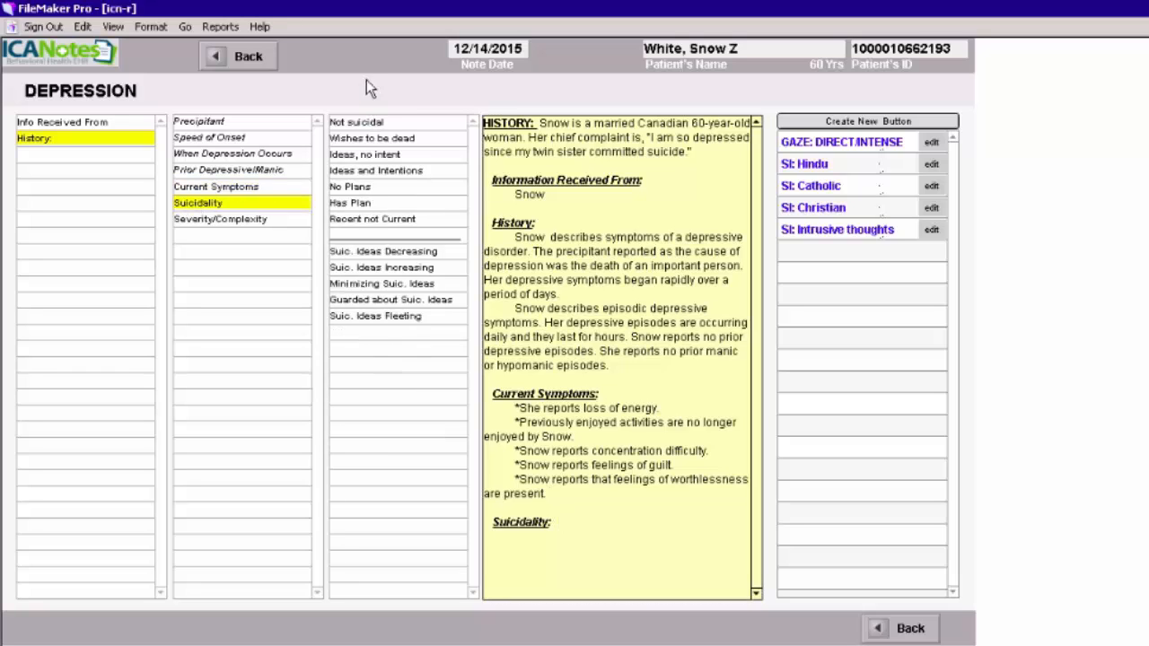
pyautogui.click(366, 126)
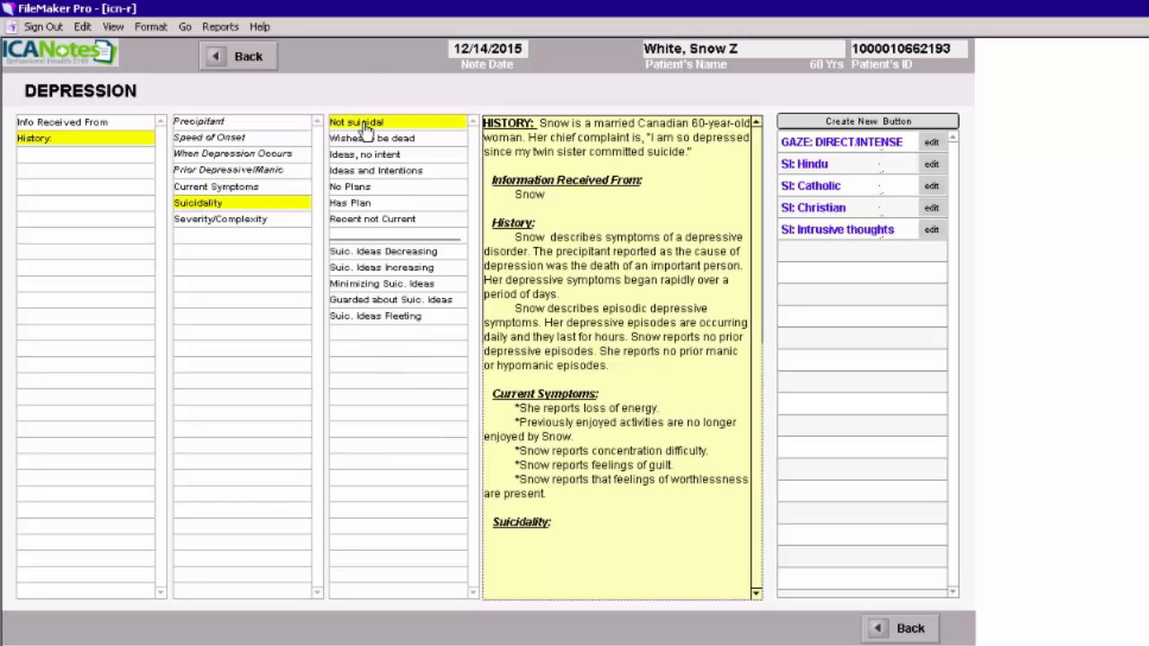
pyautogui.click(248, 57)
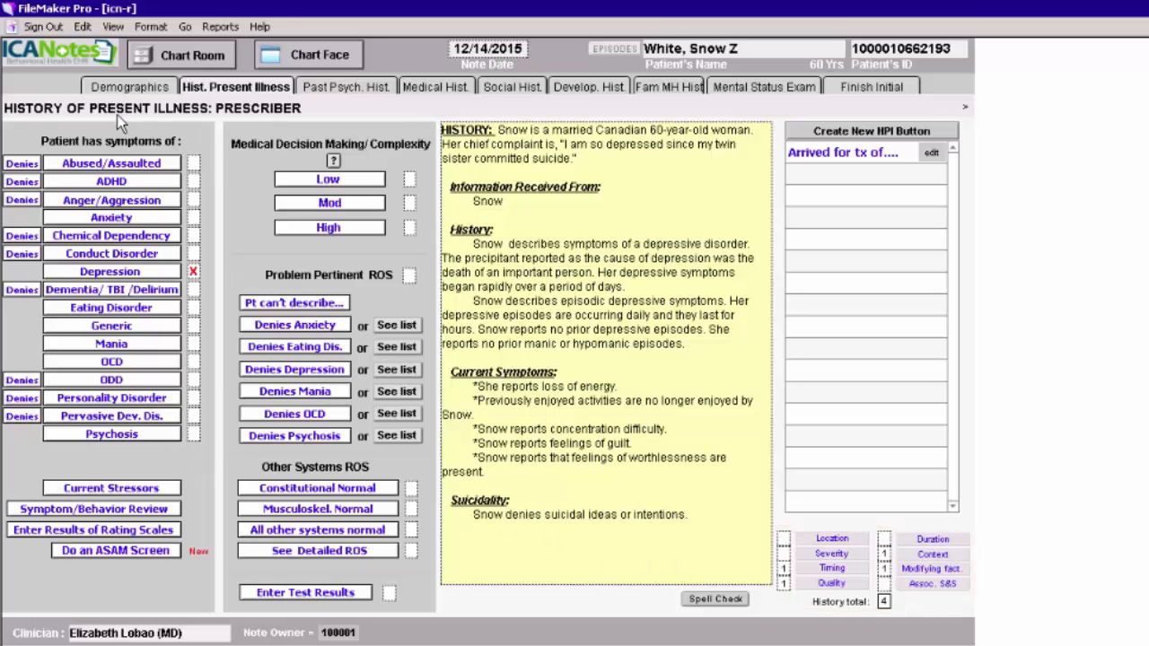
# Add anxiety symptoms to the History of Present Illness, with an onset of years.
pyautogui.click(112, 218)
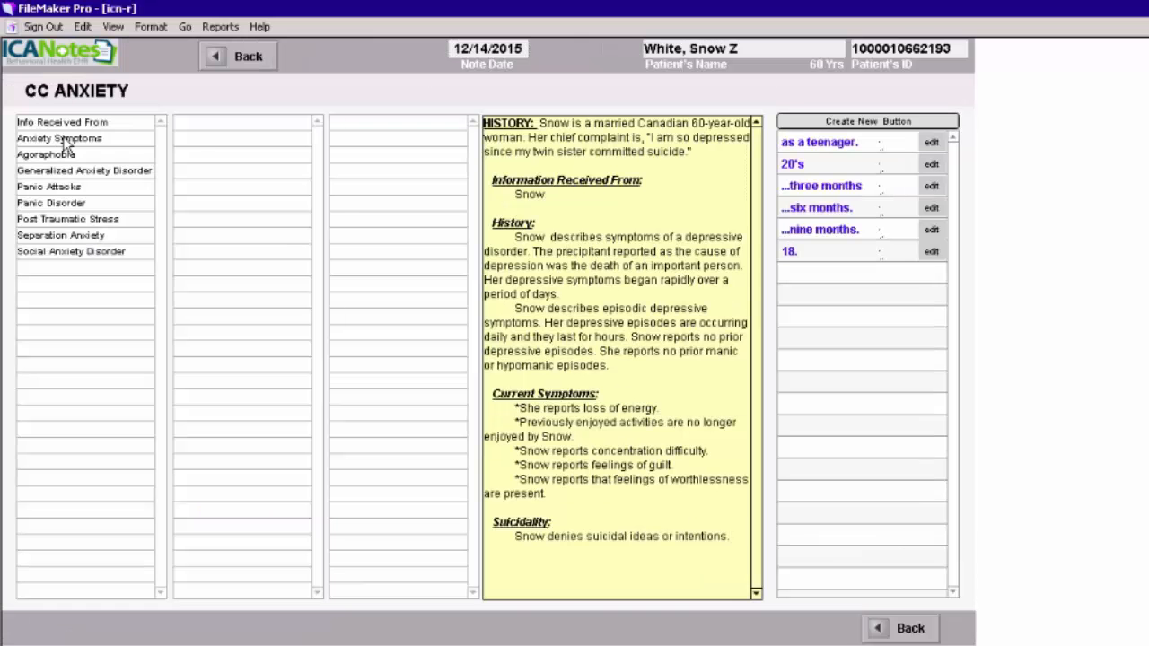
pyautogui.click(65, 138)
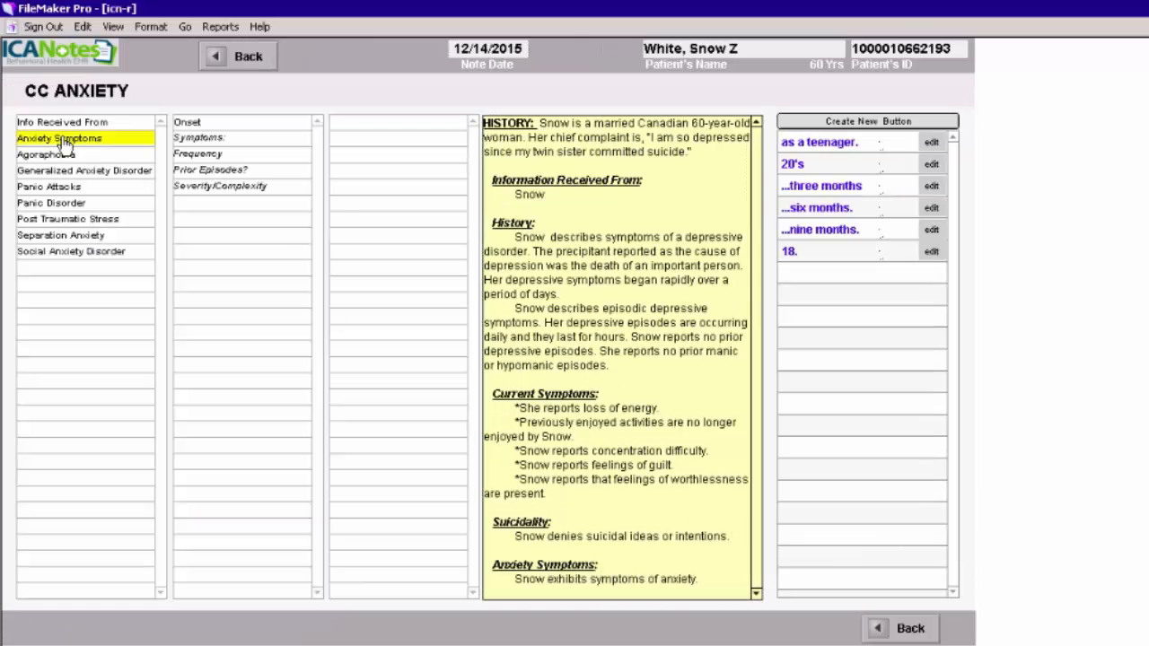
pyautogui.click(212, 128)
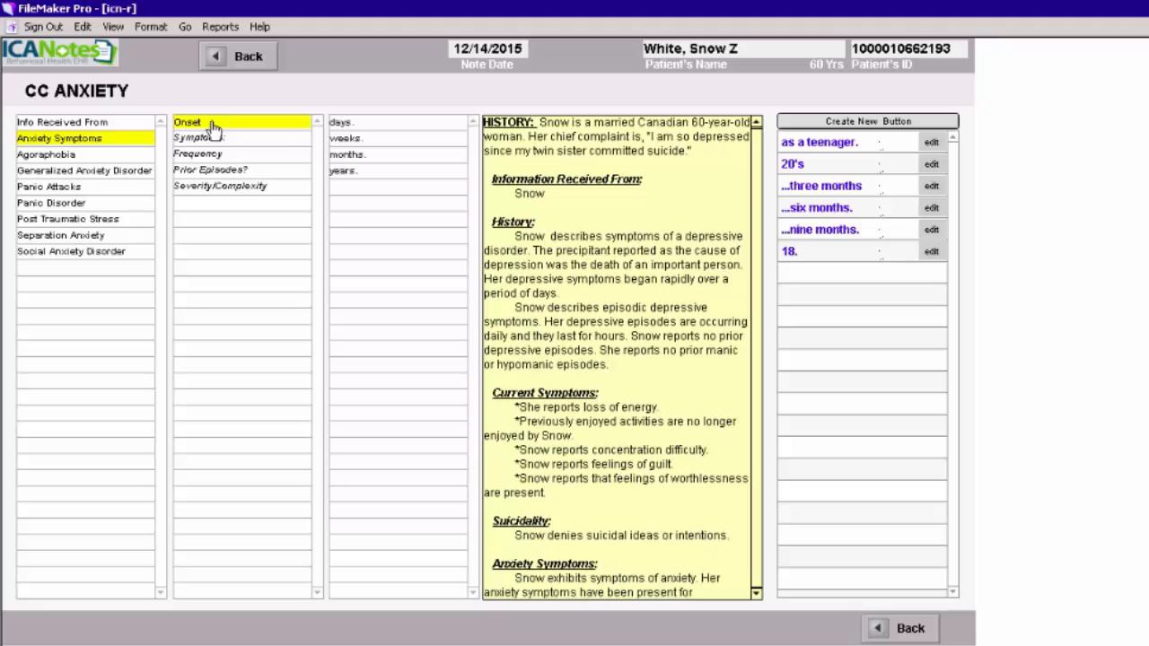
pyautogui.click(375, 173)
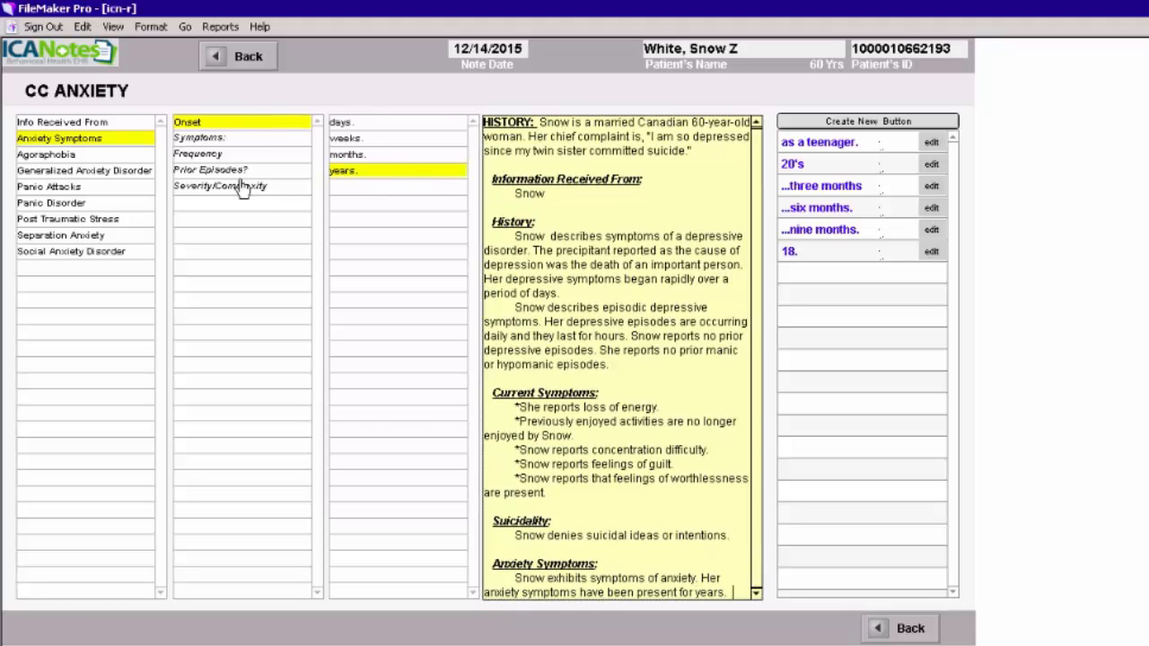
# Record startle response as an anxiety symptom, with symptoms occurring a few times a week.
pyautogui.click(219, 142)
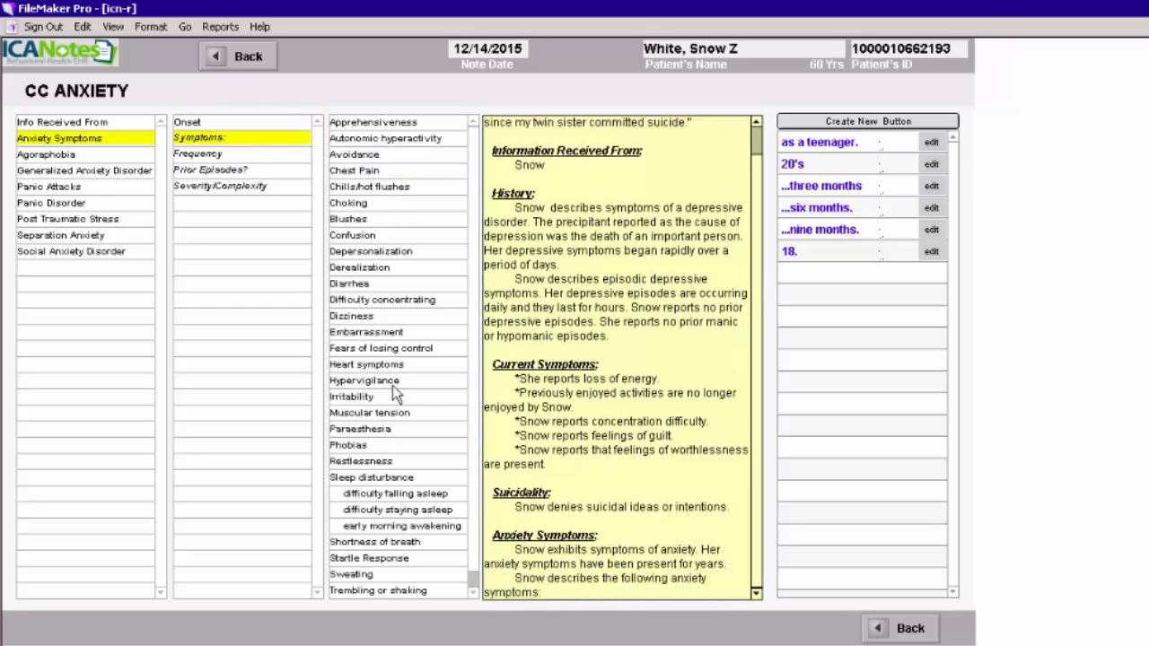
pyautogui.click(476, 558)
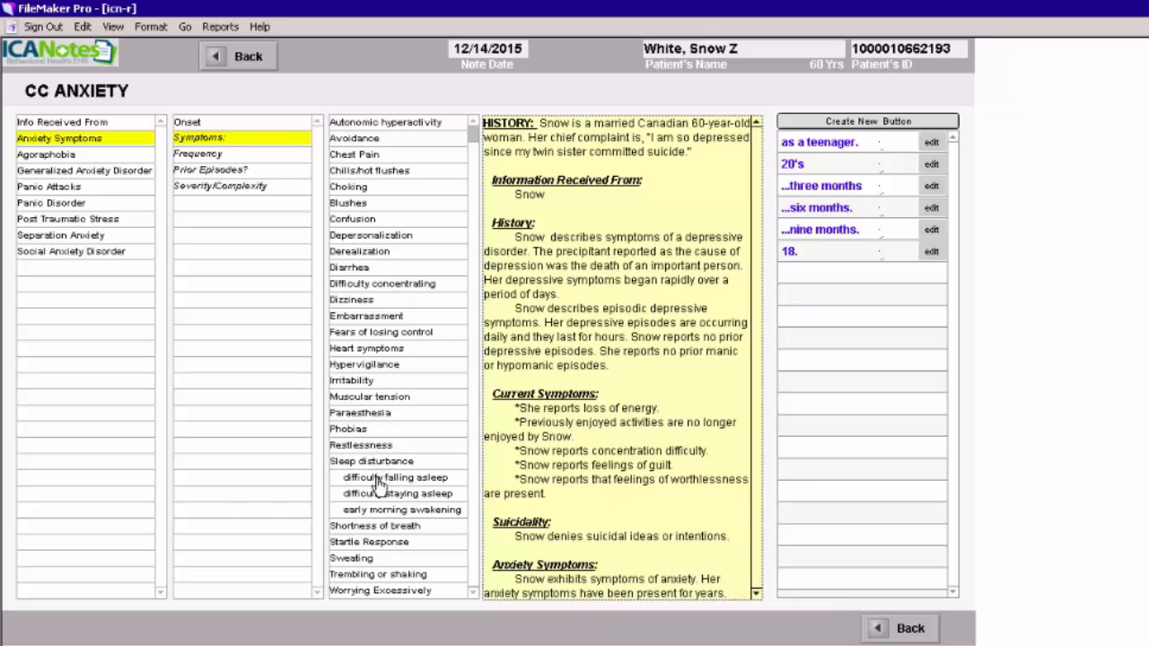
pyautogui.click(382, 542)
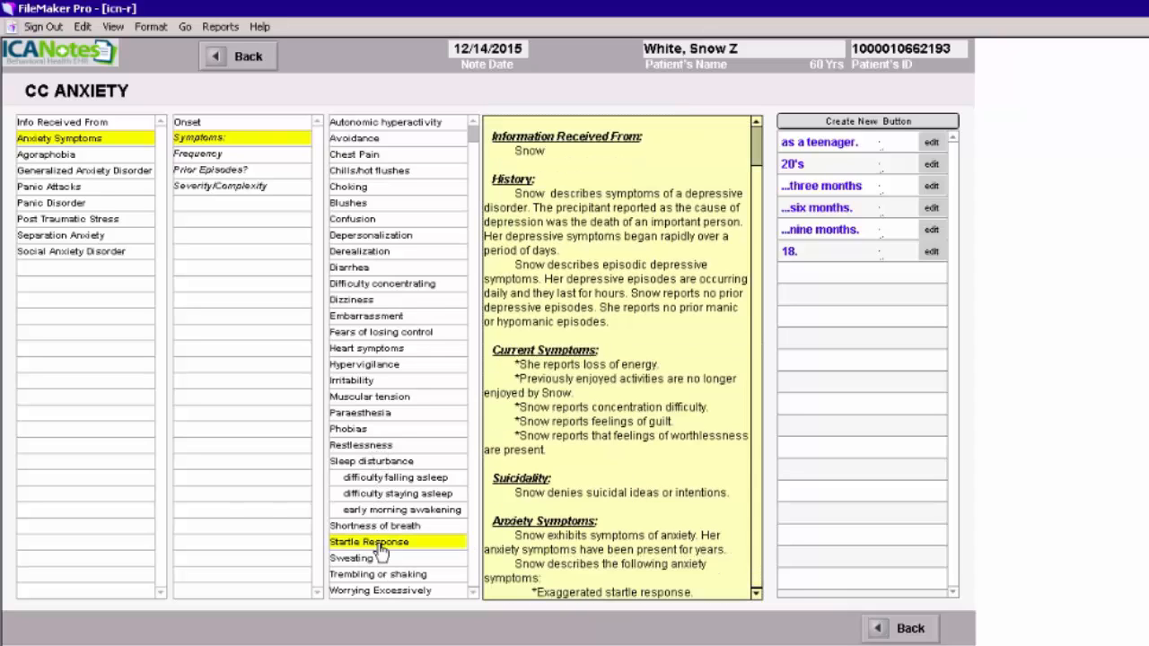
pyautogui.click(212, 155)
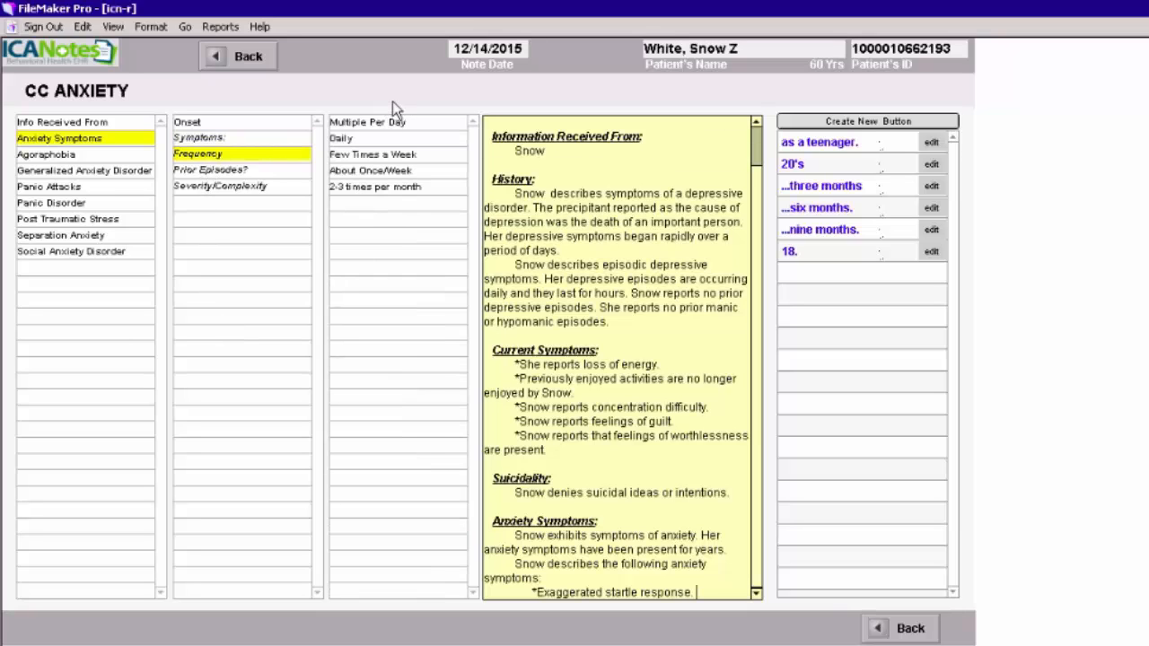
pyautogui.click(386, 157)
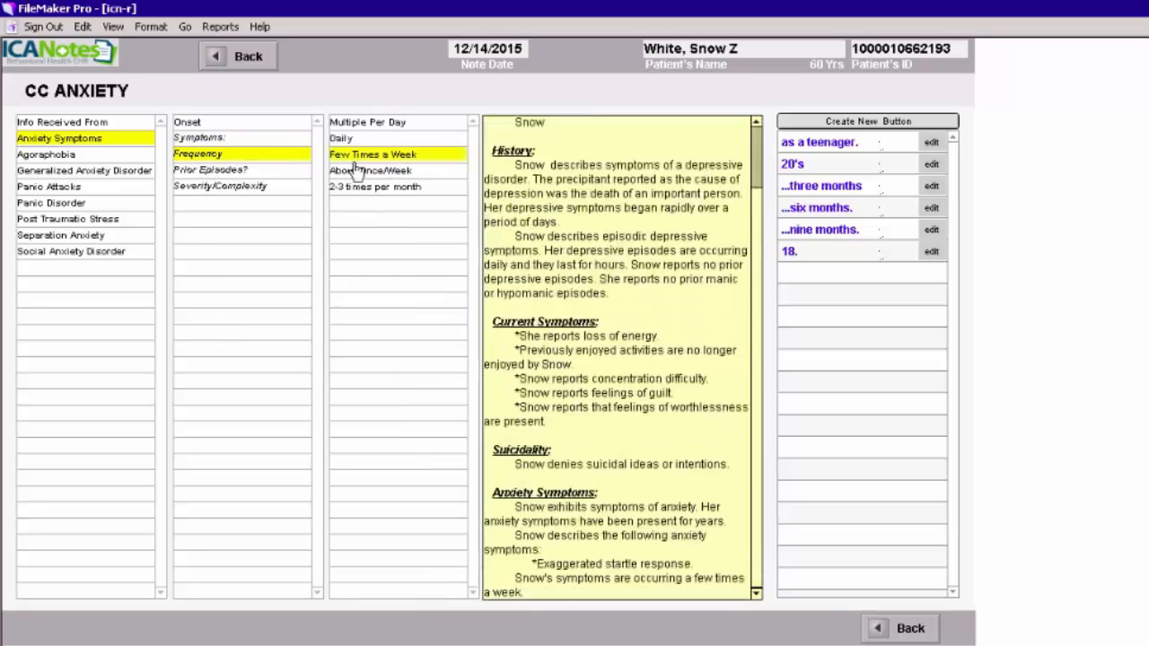
# Record that the patient has had previous anxiety episodes and rate the severity/complexity as Medium.
pyautogui.click(265, 170)
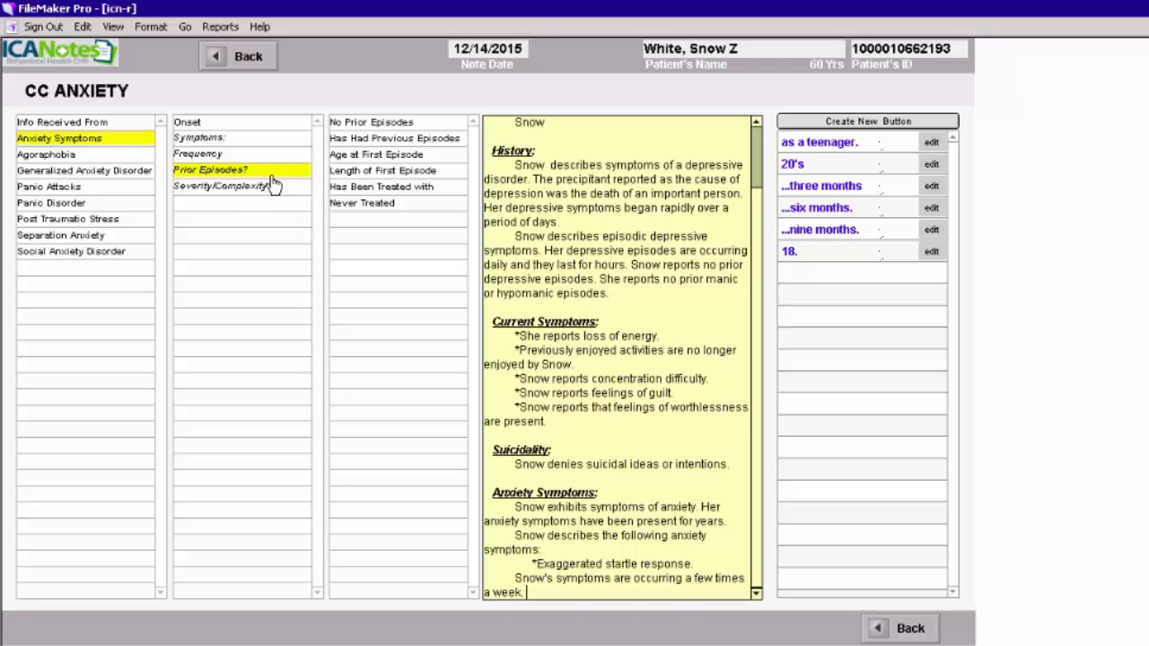
pyautogui.click(402, 142)
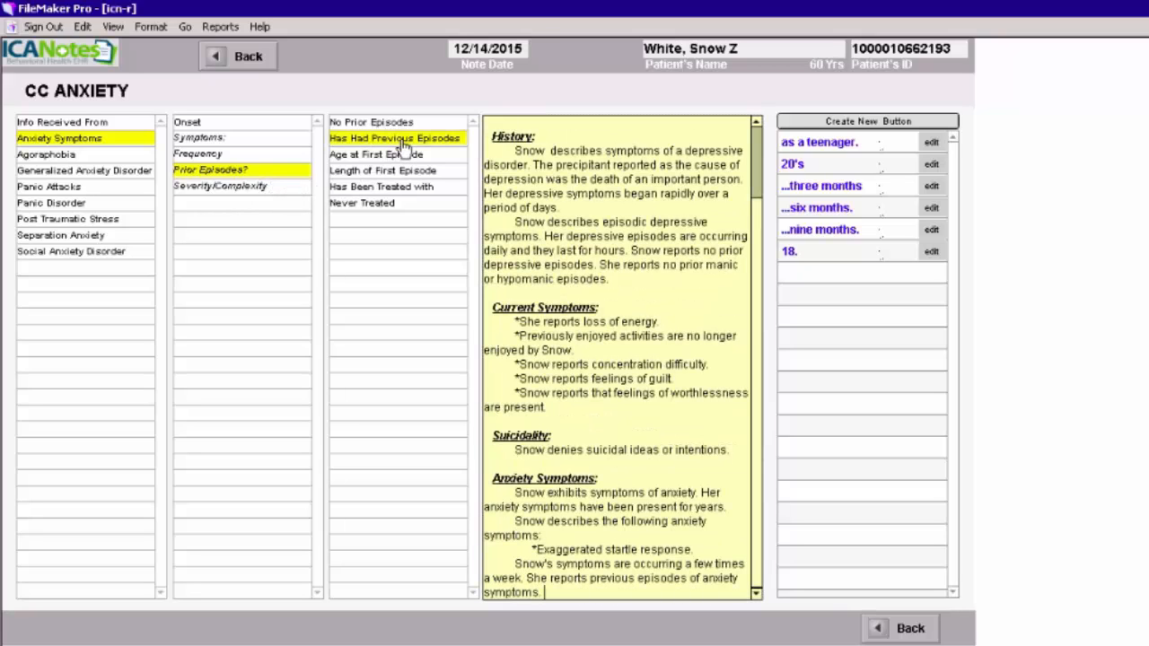
pyautogui.click(230, 191)
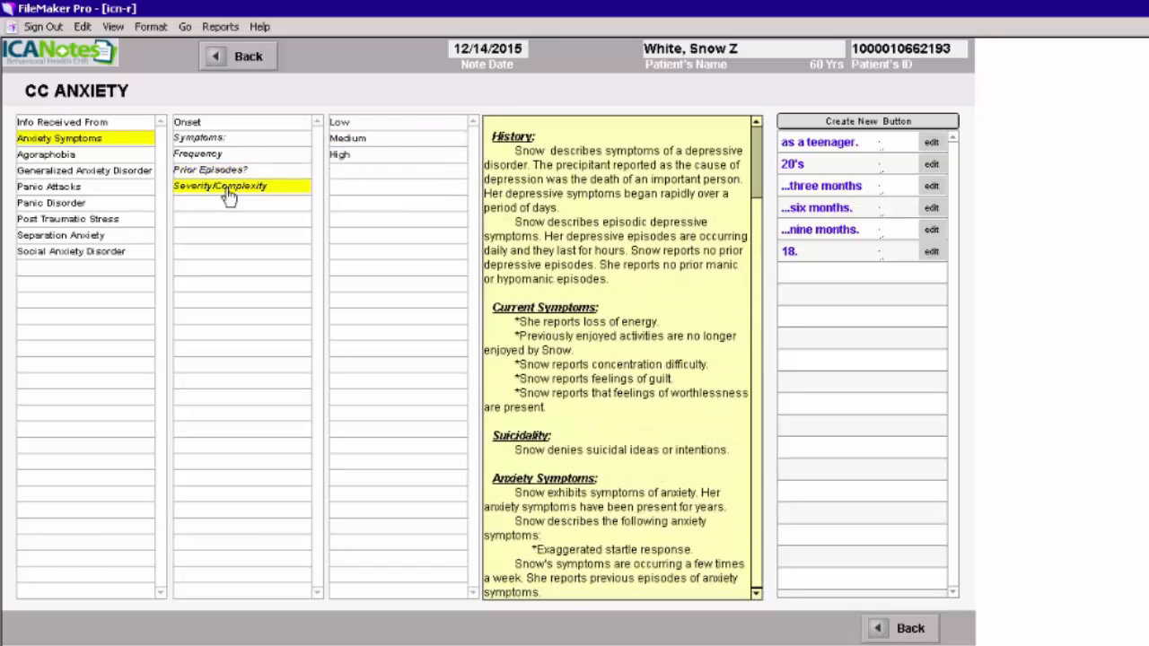
pyautogui.click(366, 144)
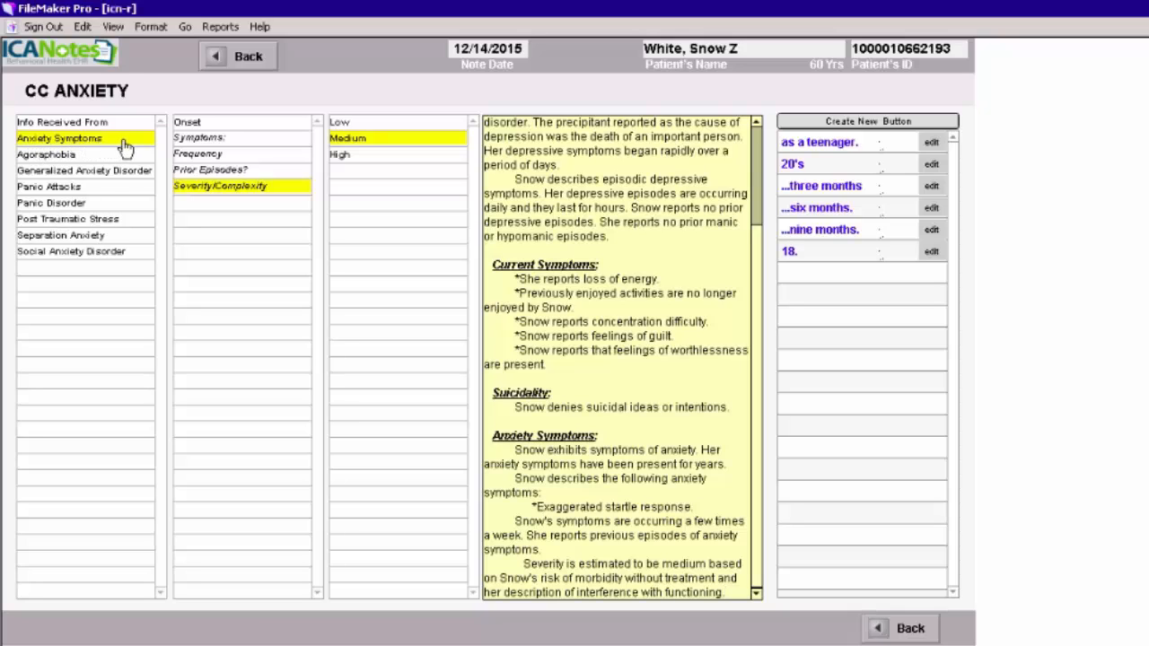
# Add the Post Traumatic Stress statement to the anxiety history and delete the unfinished PTSD symptoms sentence from the note.
pyautogui.click(67, 220)
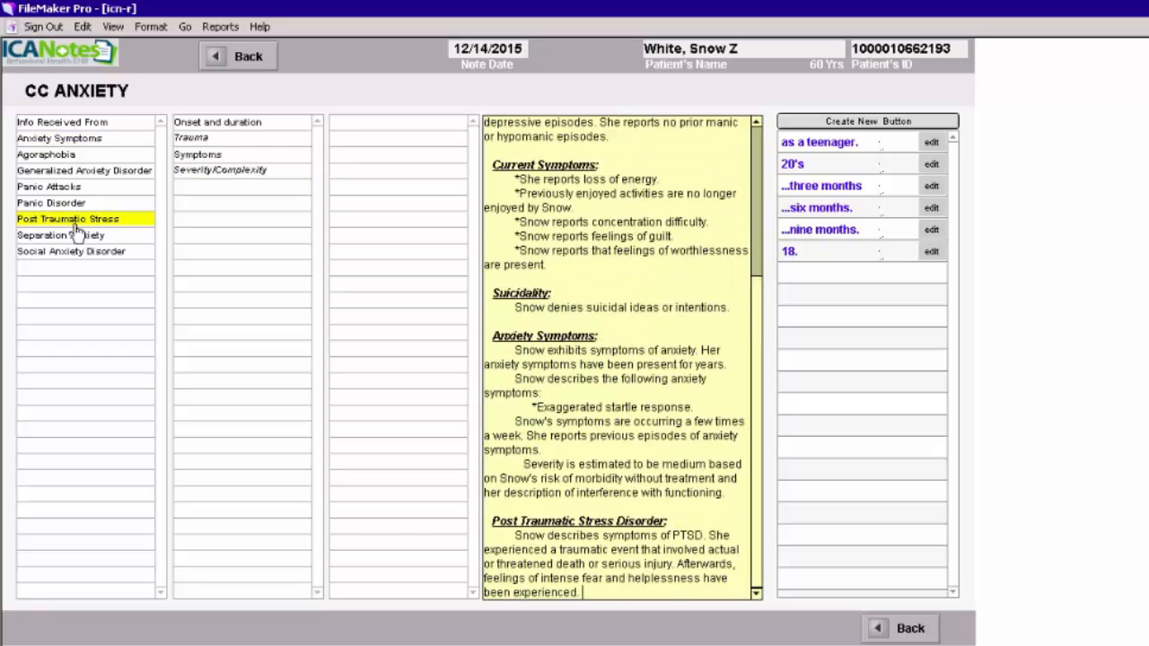
pyautogui.click(201, 158)
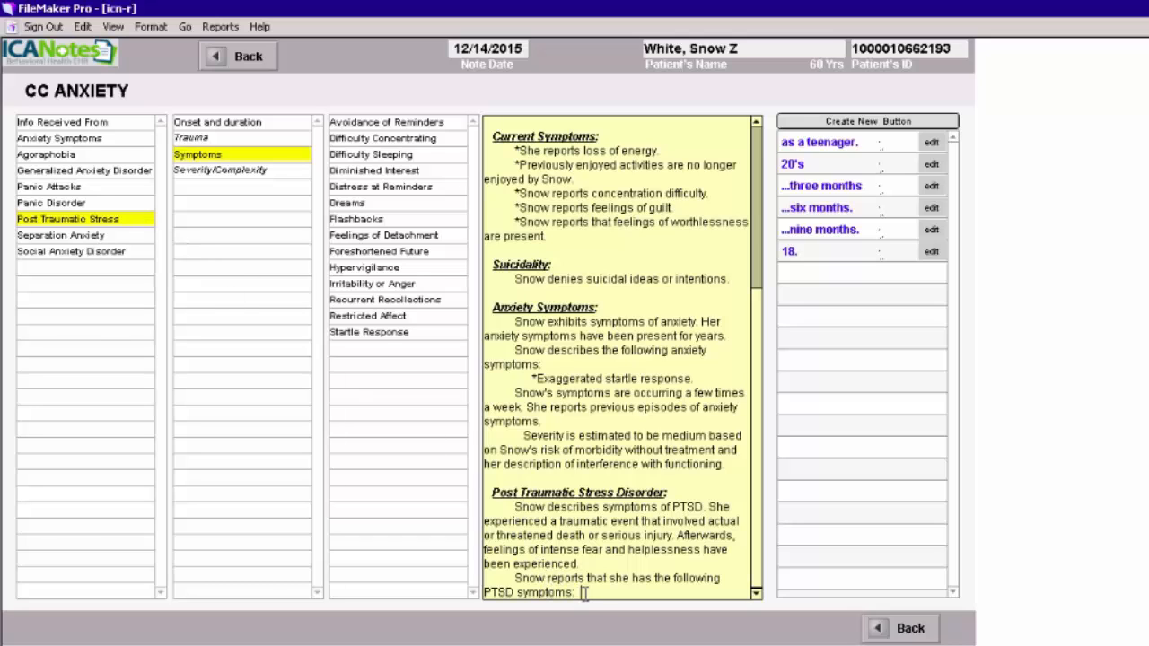
pyautogui.moveTo(551, 585); pyautogui.dragTo(477, 582)
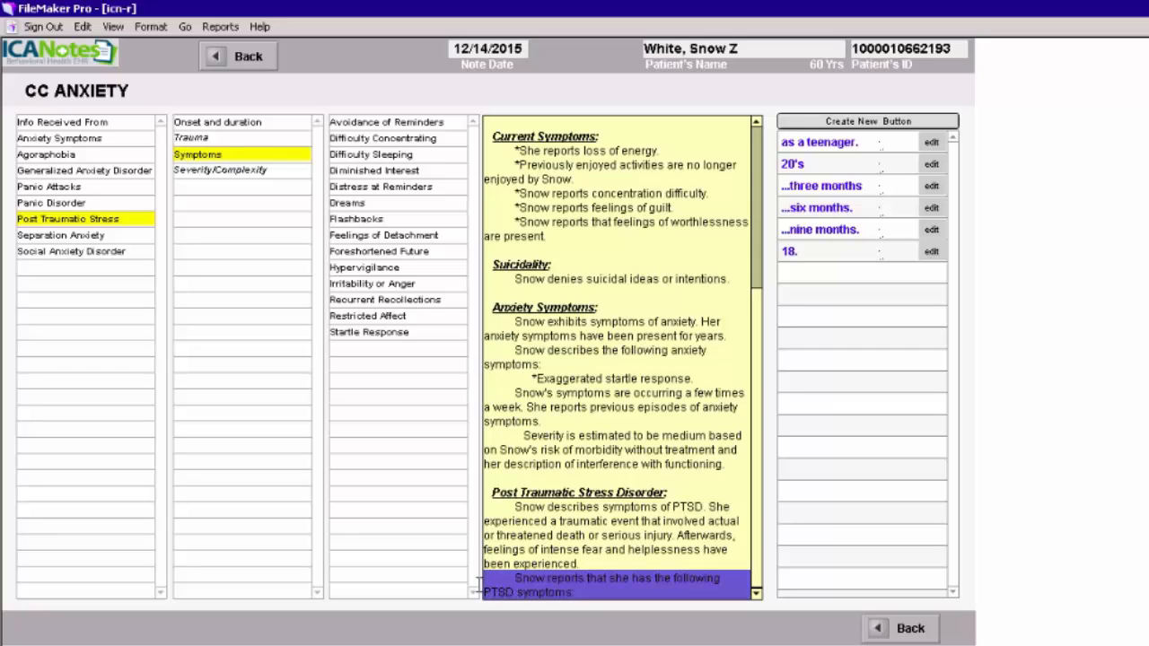
pyautogui.rightClick(569, 586)
pyautogui.click(605, 599)
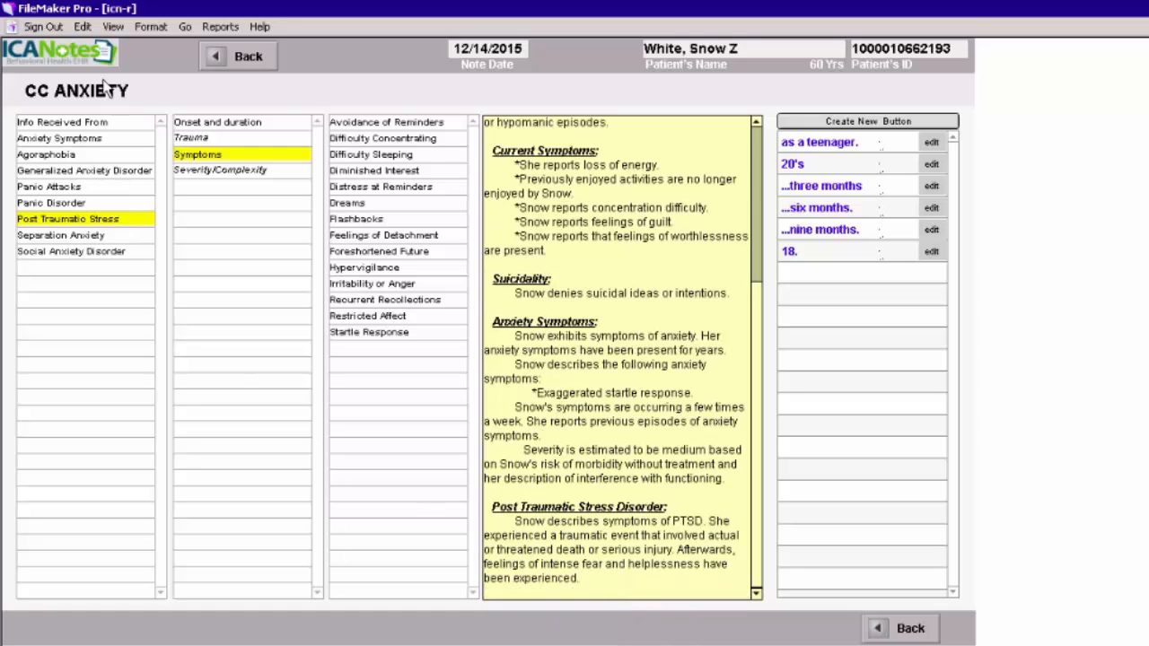
pyautogui.click(248, 56)
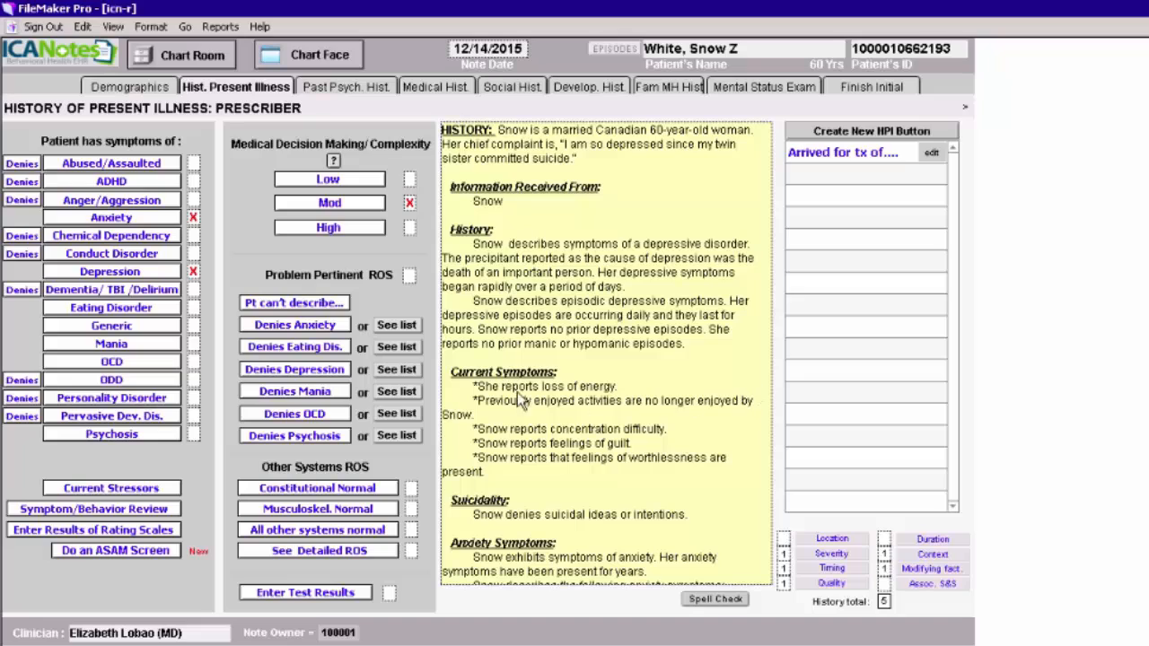
# Record denial of mania and OCD in the problem pertinent review of symptoms and add blank lines below it.
pyautogui.click(304, 395)
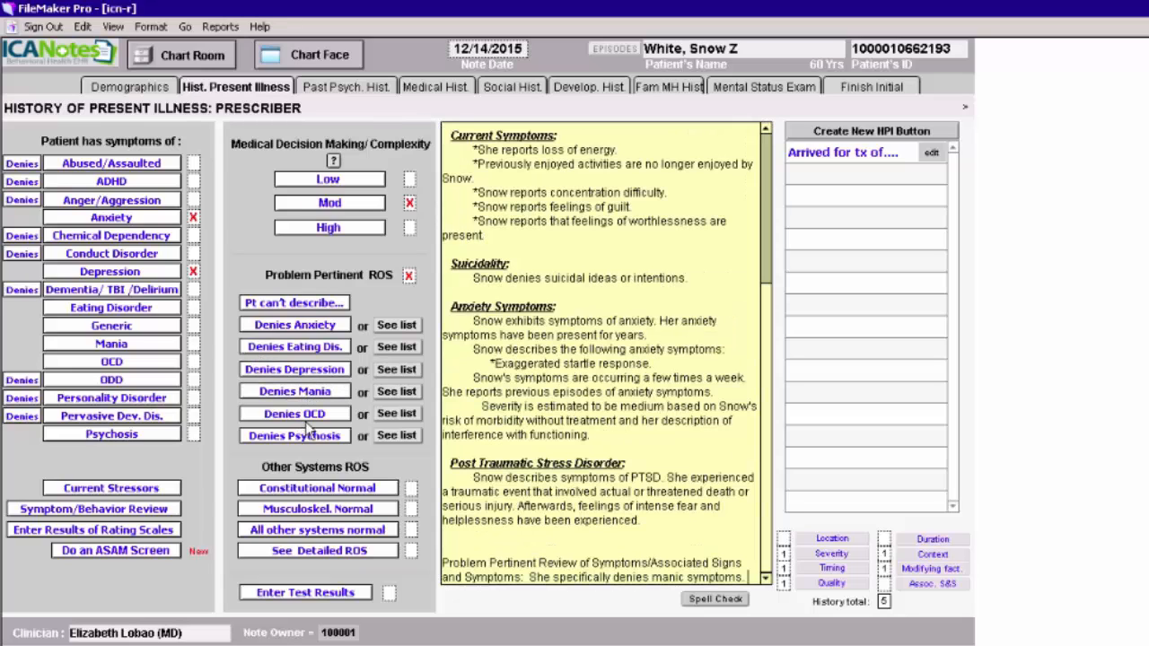
pyautogui.click(305, 415)
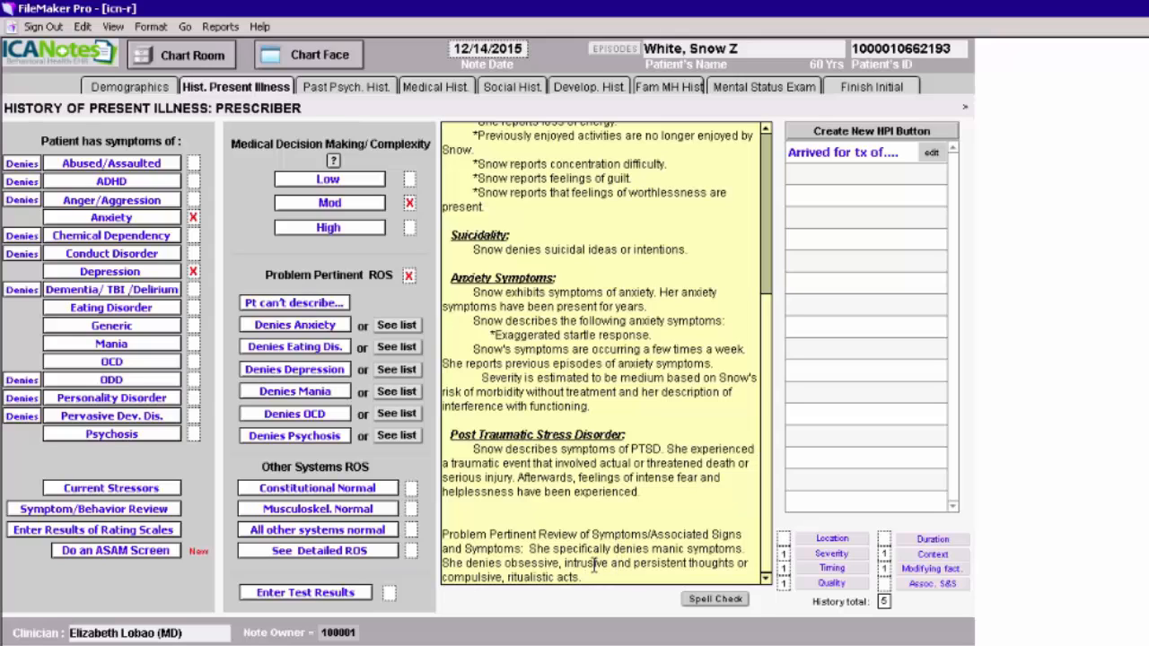
pyautogui.press('Return')
pyautogui.press('Return')
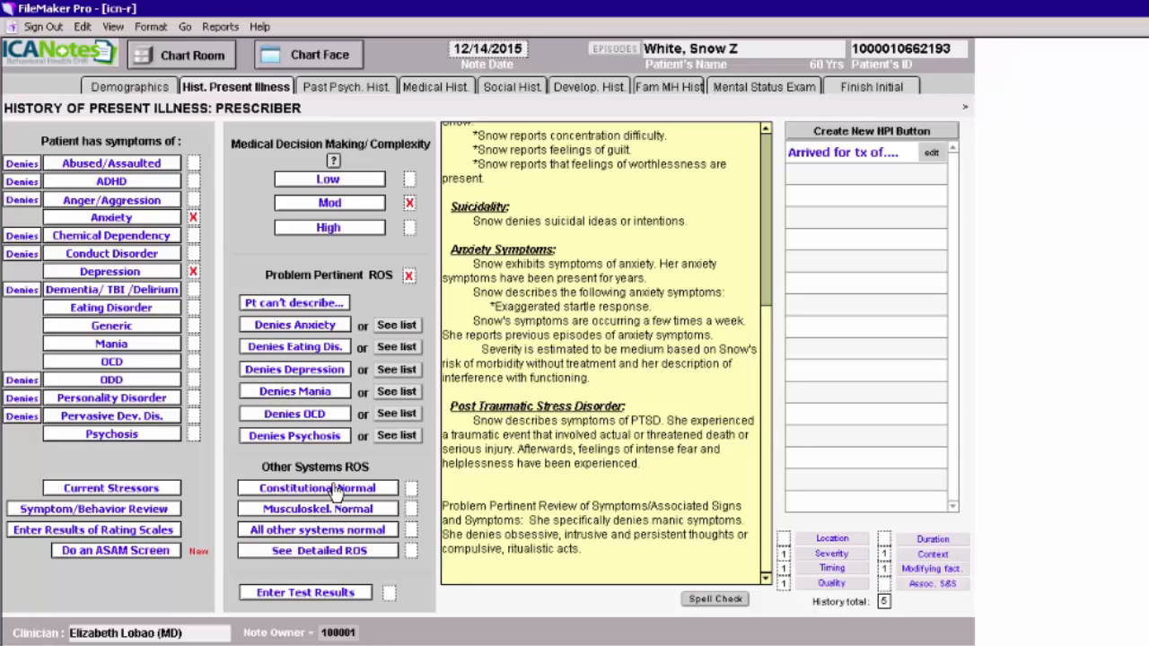
# Record hypothyroidism as an endocrine abnormality in the detailed review of systems, otherwise negative, and return to the History of Present Illness.
pyautogui.click(320, 555)
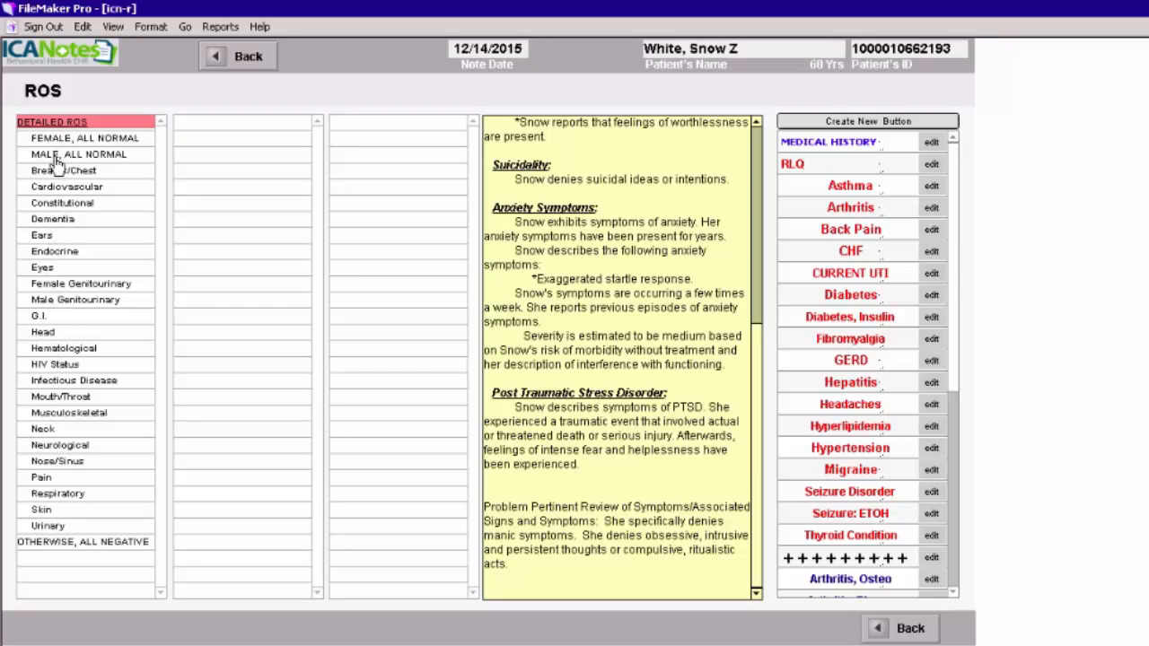
pyautogui.click(59, 257)
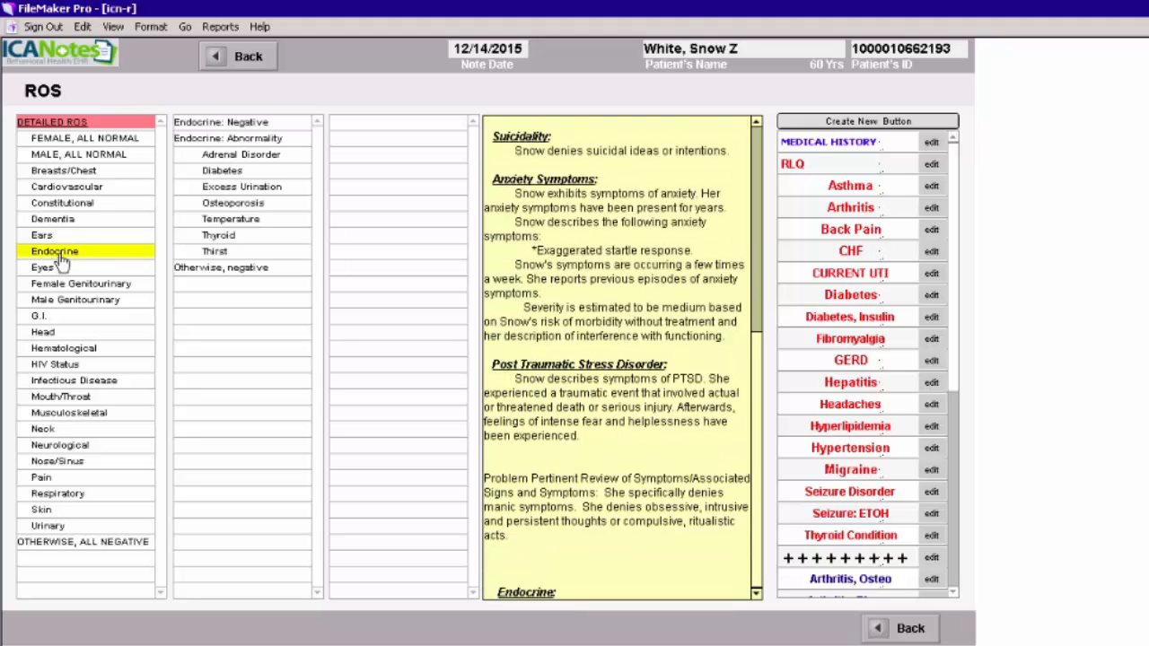
pyautogui.click(240, 141)
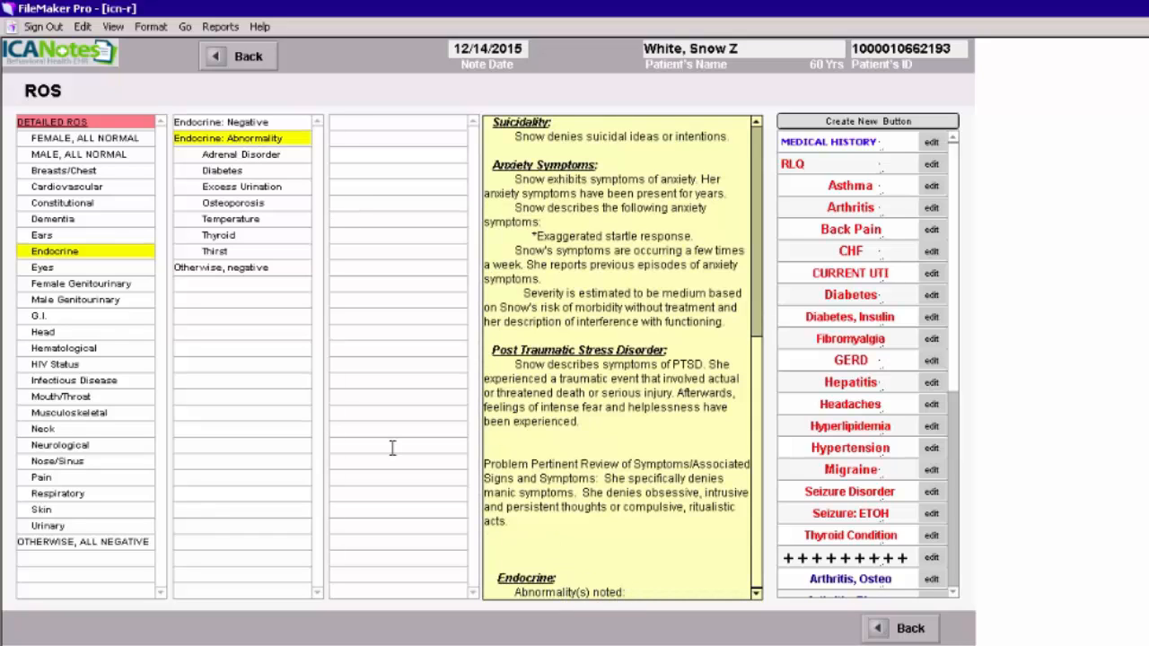
pyautogui.click(224, 236)
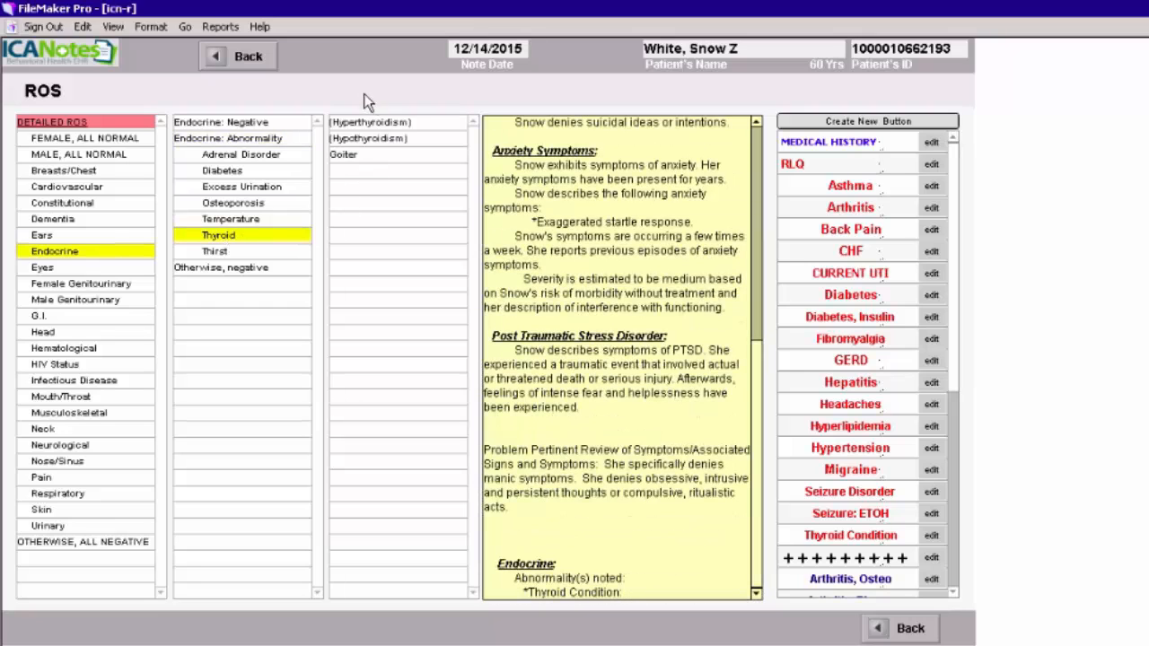
pyautogui.click(368, 140)
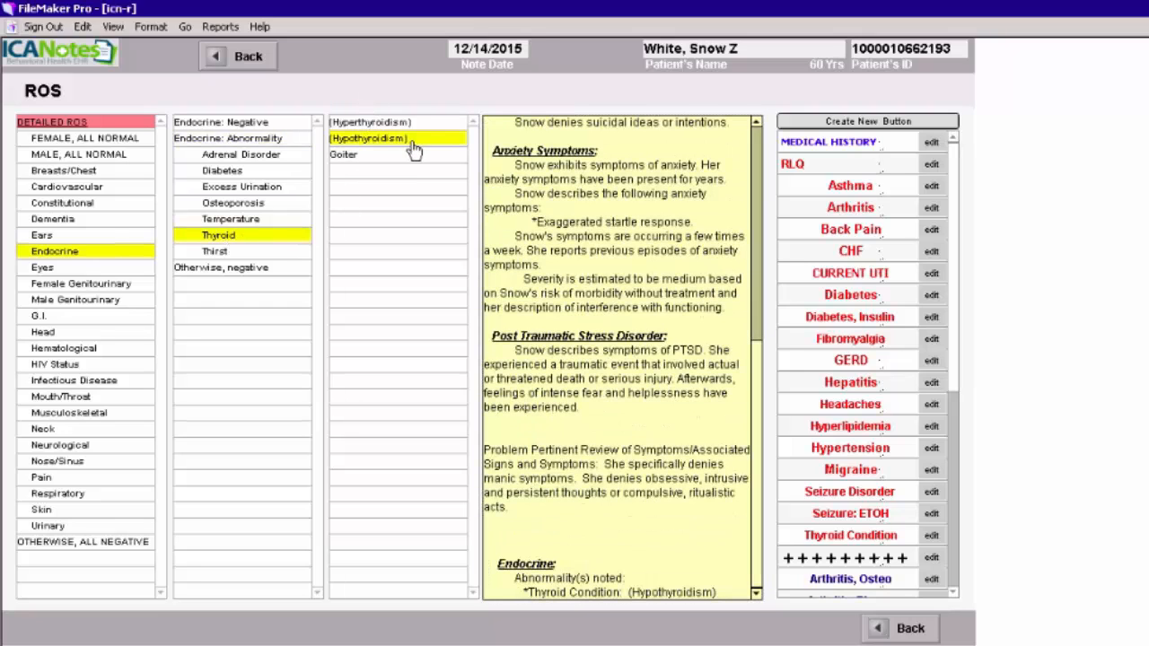
pyautogui.click(269, 268)
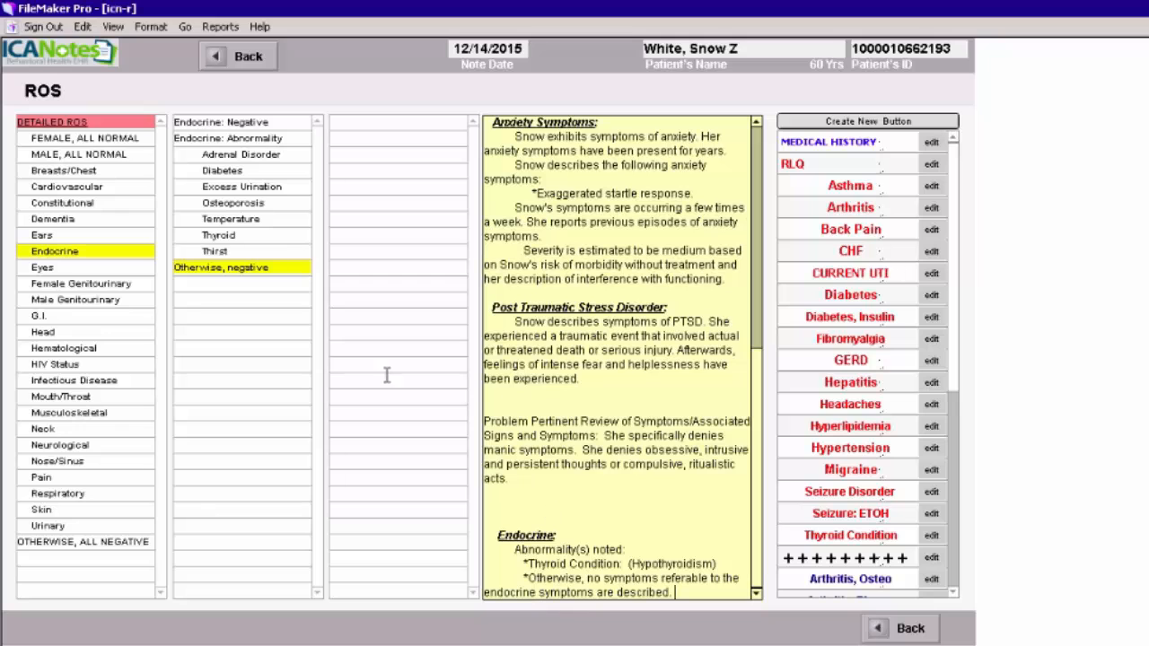
pyautogui.click(251, 68)
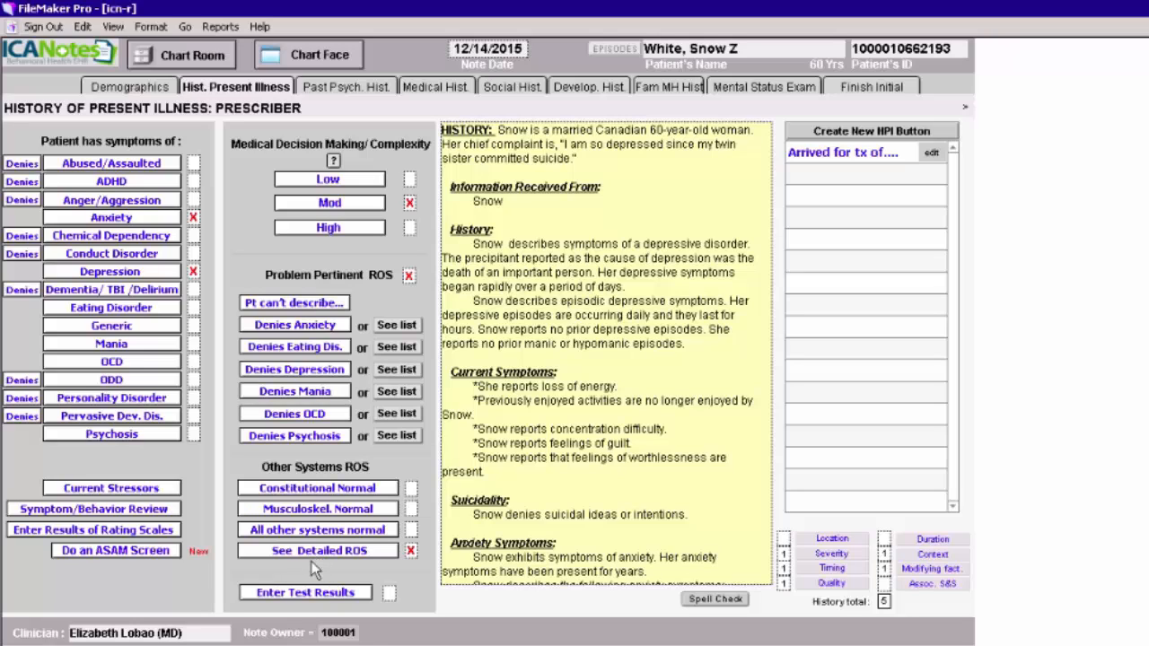
# Insert blank lines after the Endocrine section at the end of the history note.
pyautogui.click(745, 506)
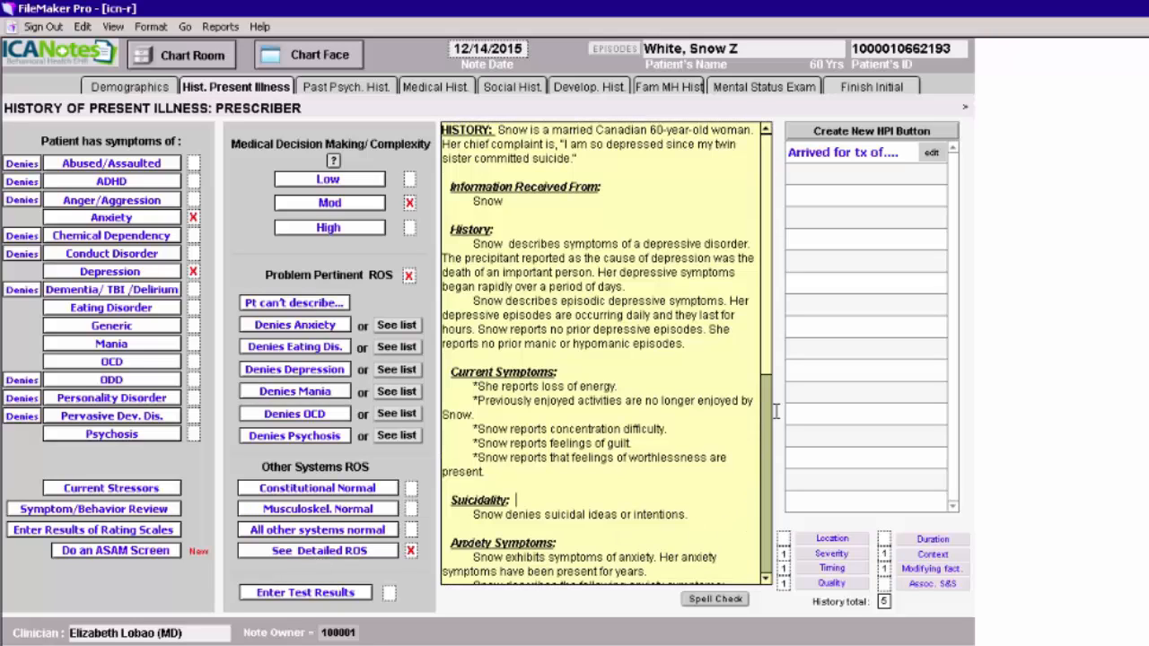
pyautogui.moveTo(766, 362); pyautogui.dragTo(763, 568)
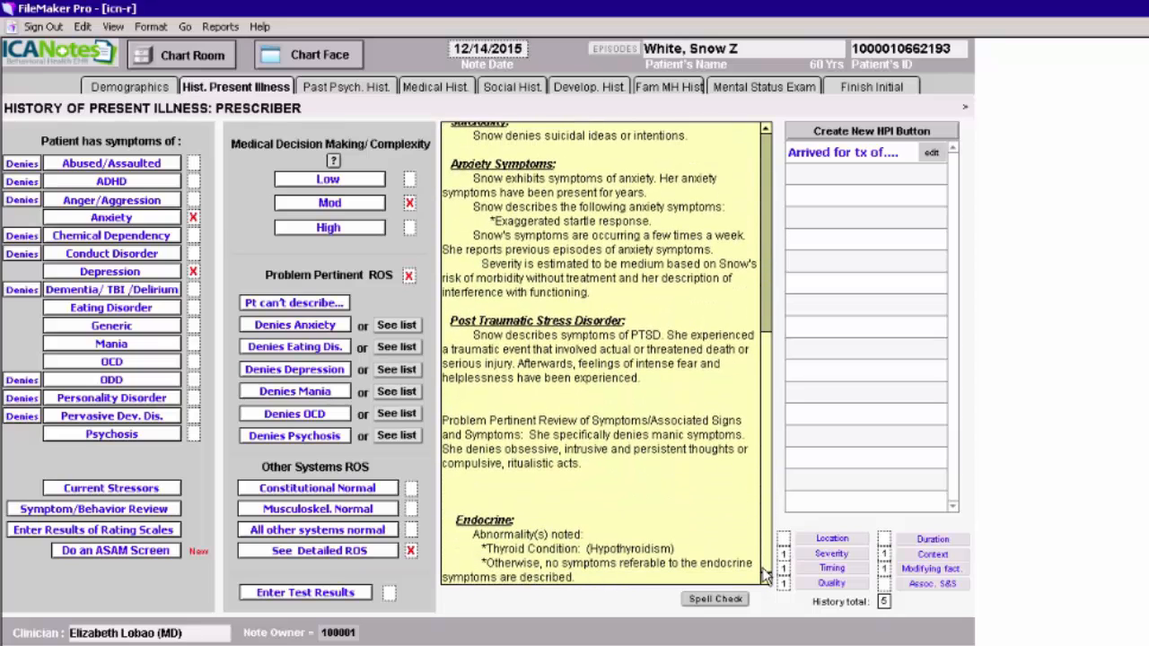
pyautogui.click(580, 577)
pyautogui.press('Return')
pyautogui.press('Return')
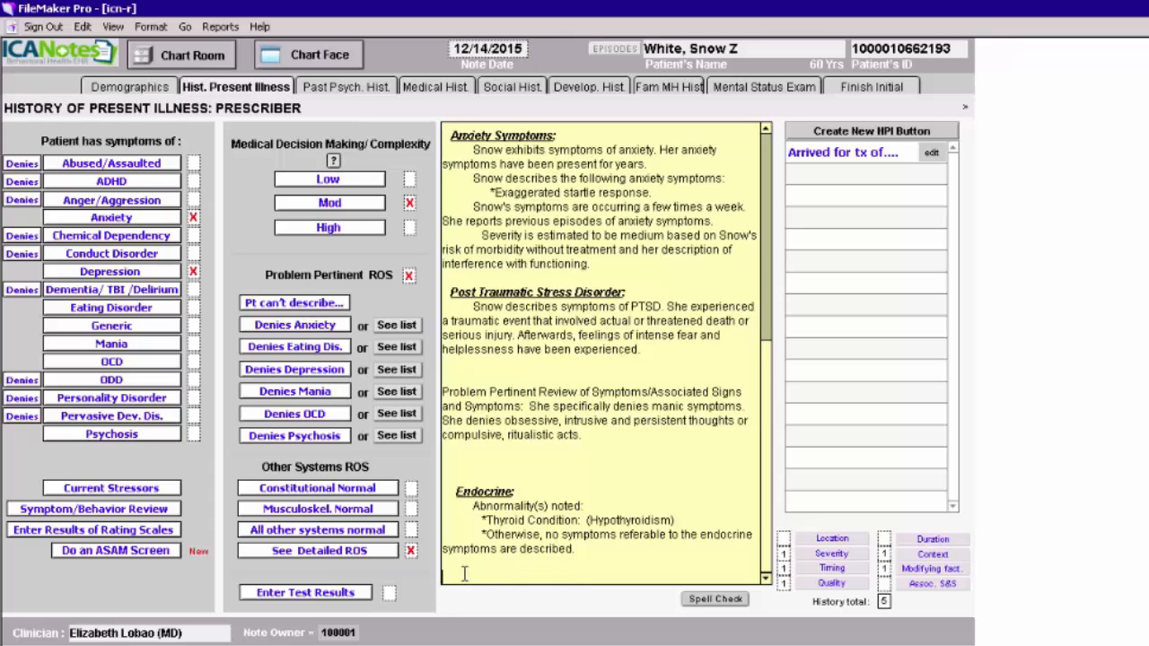
pyautogui.click(549, 572)
# Start a new entry in the Test Results and set its date performed to 12/13/2015.
pyautogui.click(305, 592)
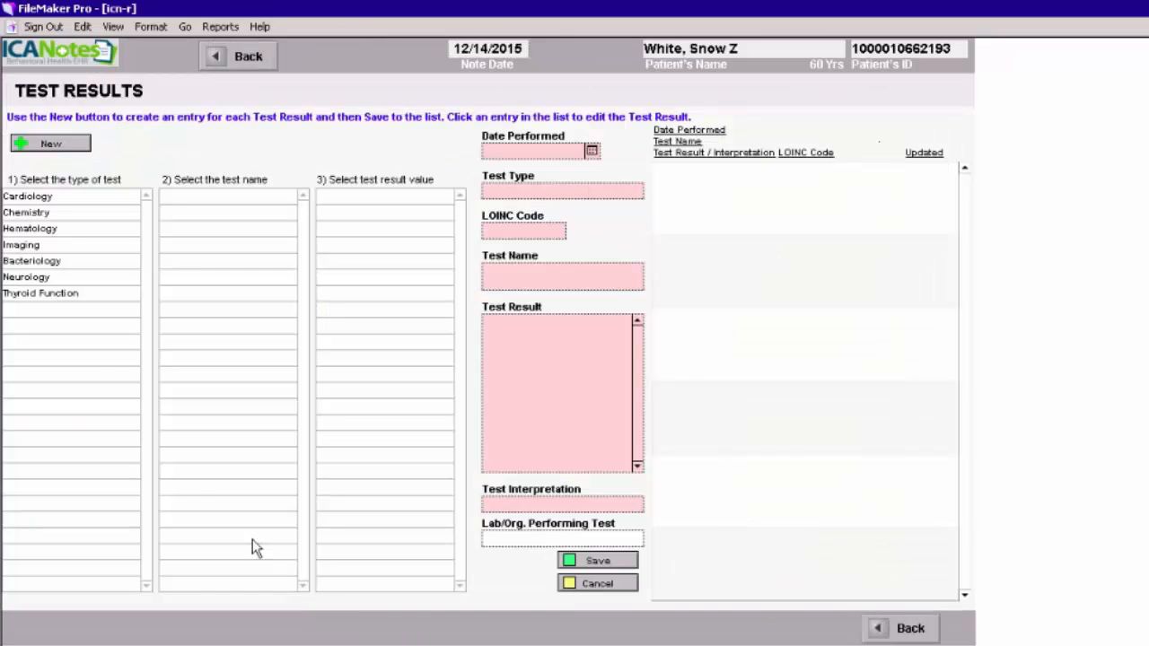
pyautogui.click(51, 144)
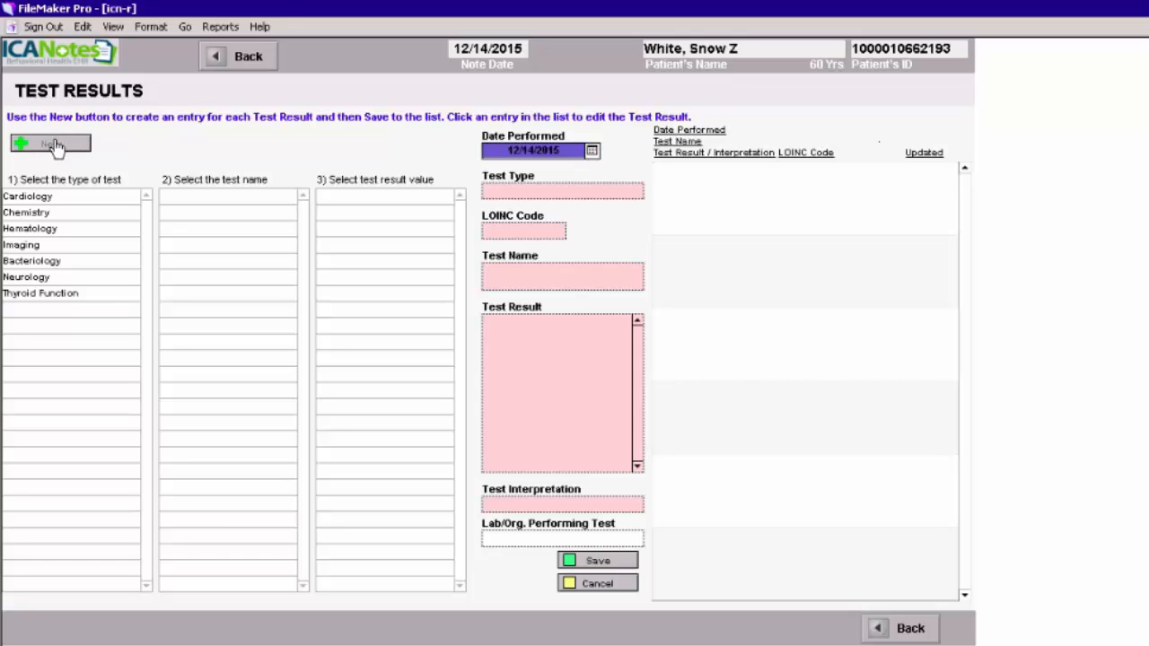
pyautogui.click(525, 152)
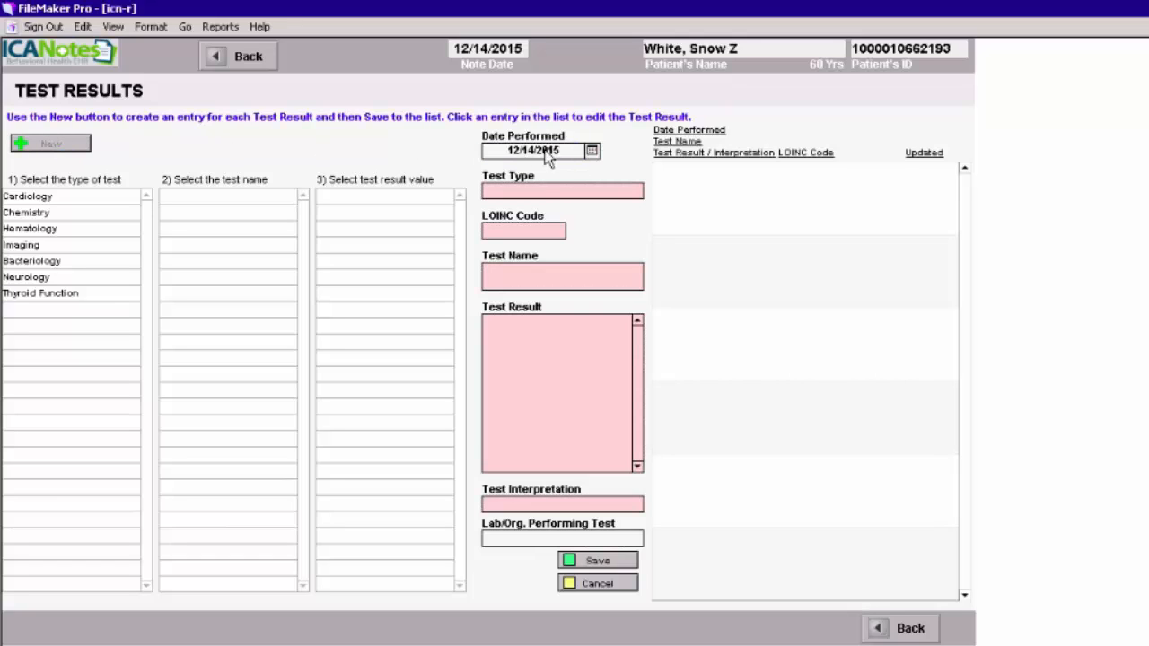
pyautogui.click(591, 151)
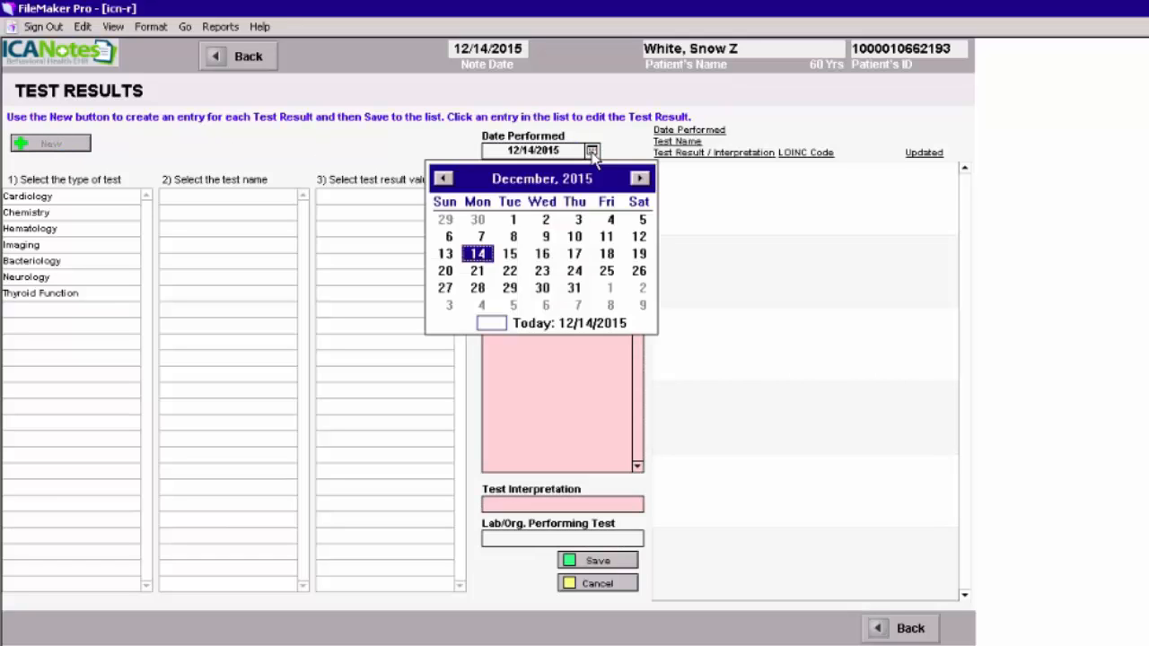
pyautogui.click(446, 253)
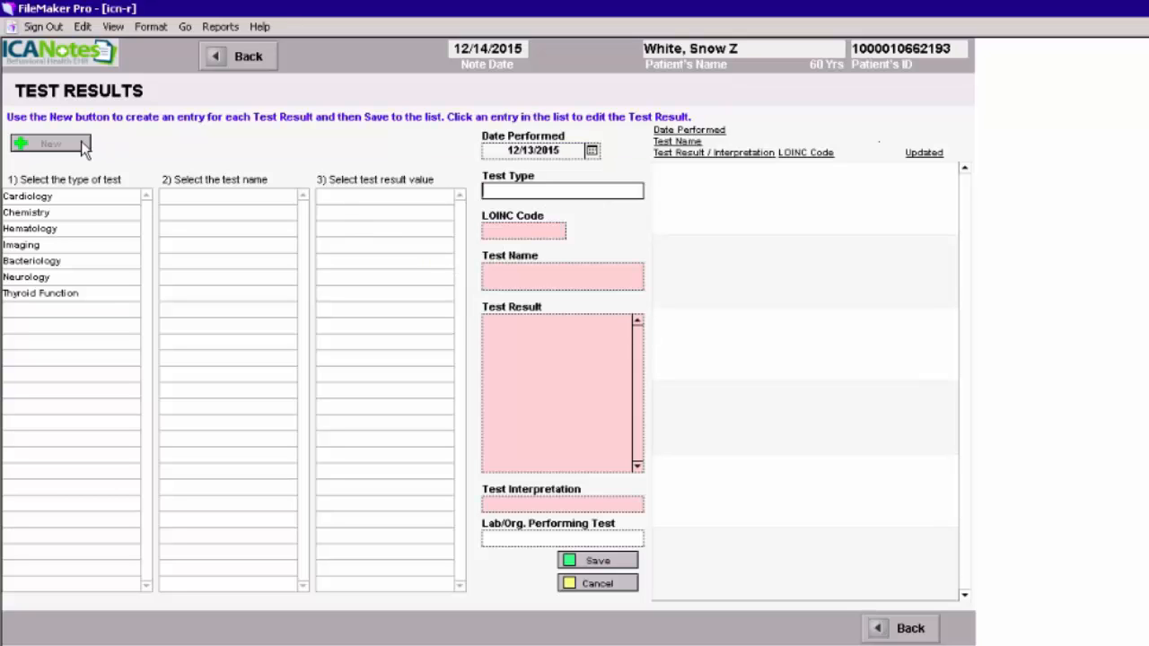
# Record a Chemistry Lithium Level of 0.7 mmol/L for this entry and save it to the results list.
pyautogui.click(33, 215)
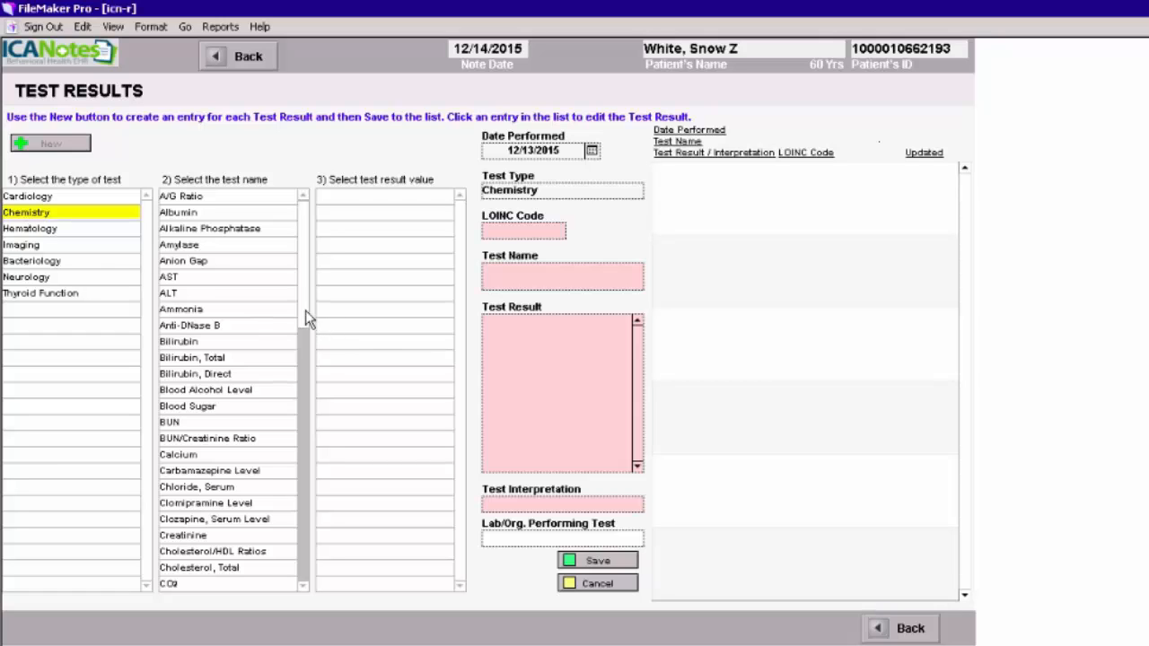
pyautogui.moveTo(305, 314); pyautogui.dragTo(297, 365)
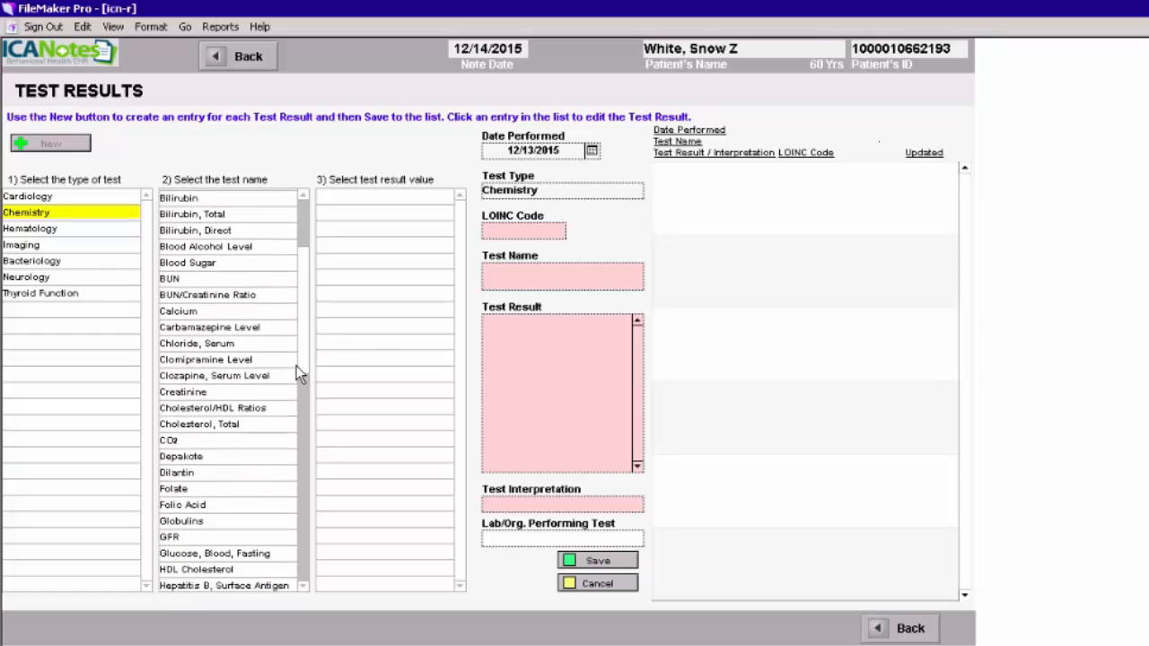
pyautogui.scroll(-5, 296, 365)
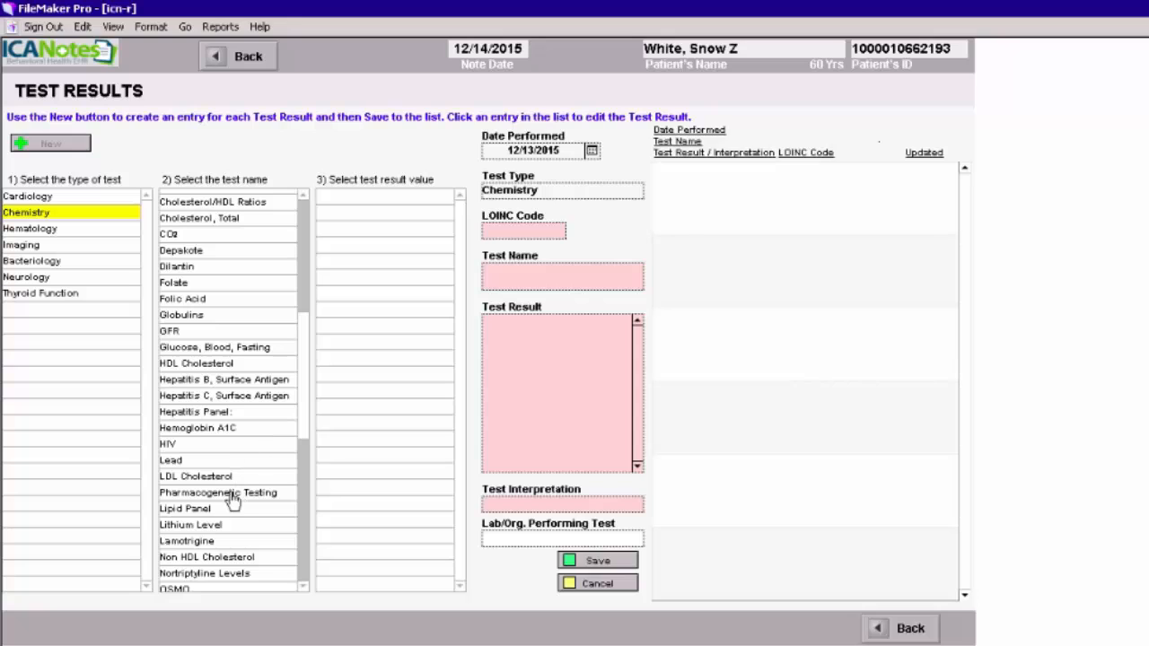
pyautogui.click(234, 528)
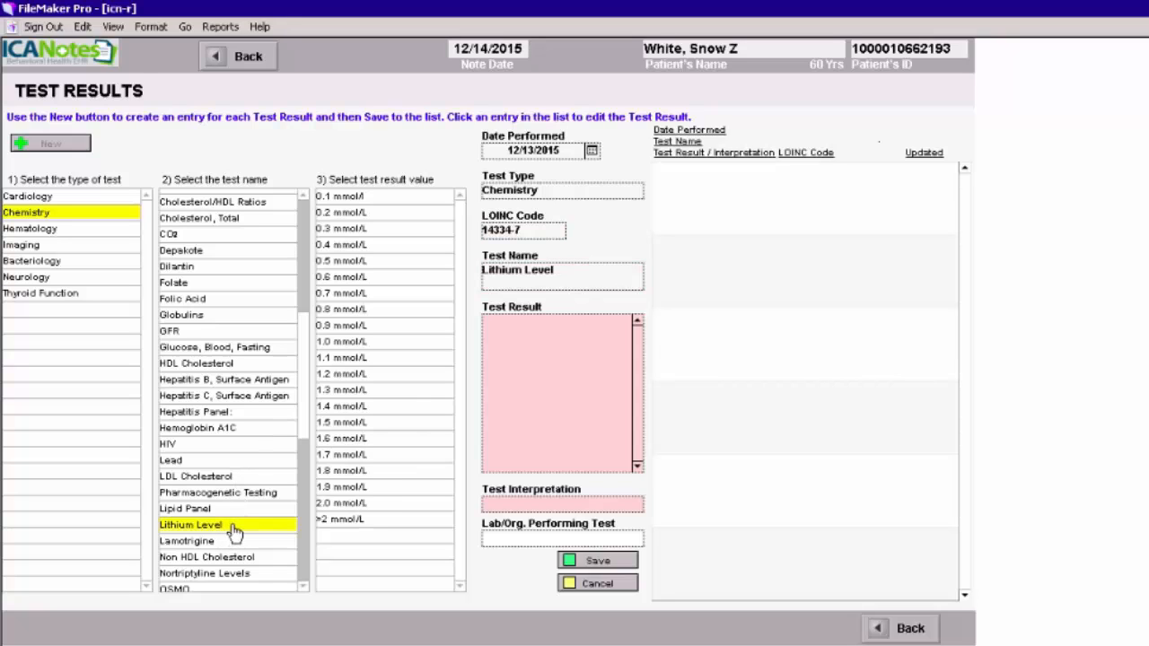
pyautogui.click(373, 296)
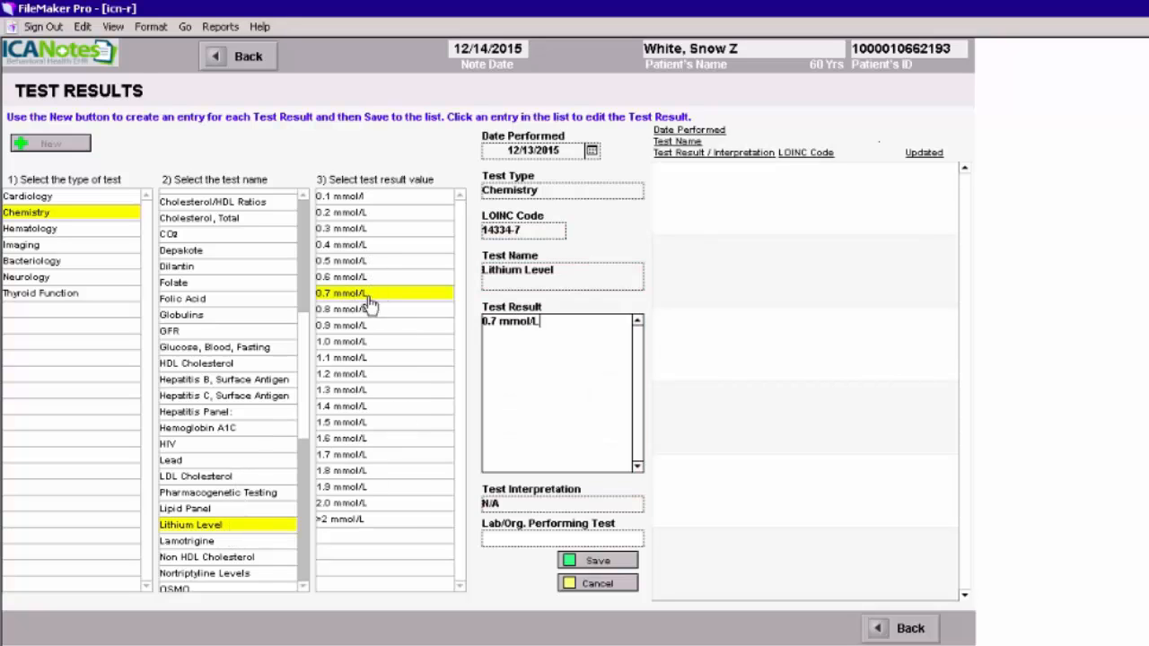
pyautogui.click(606, 562)
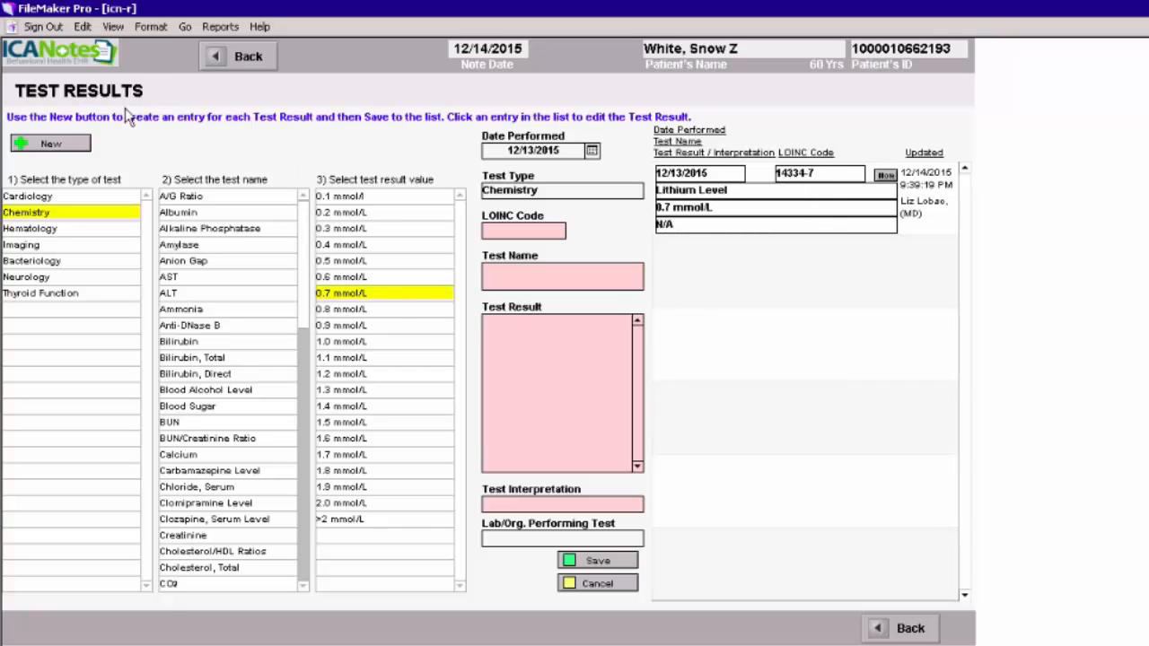
# Start another test result dated 12/4/2015 for a Hematology Platelet Count.
pyautogui.click(51, 143)
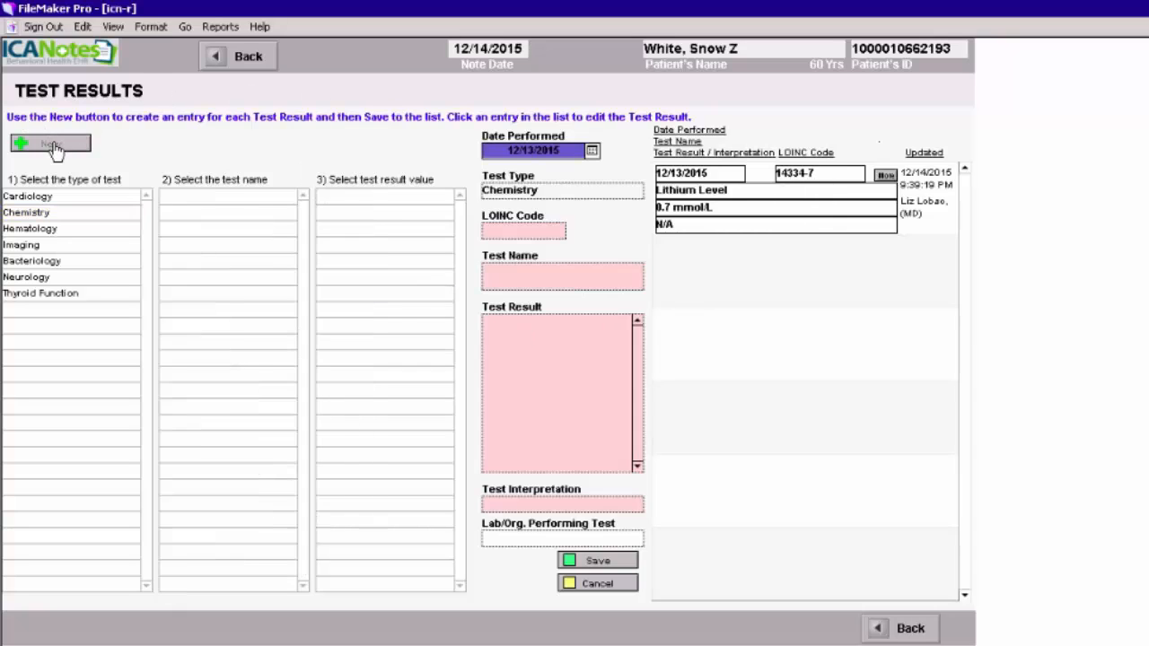
pyautogui.click(592, 150)
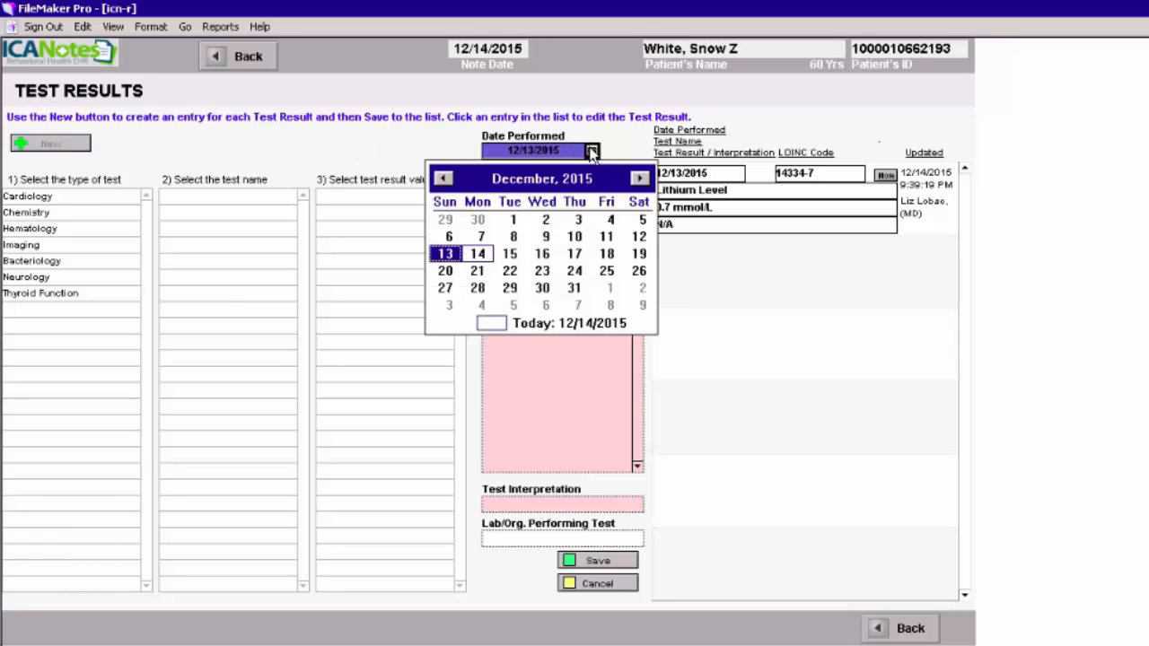
pyautogui.click(611, 219)
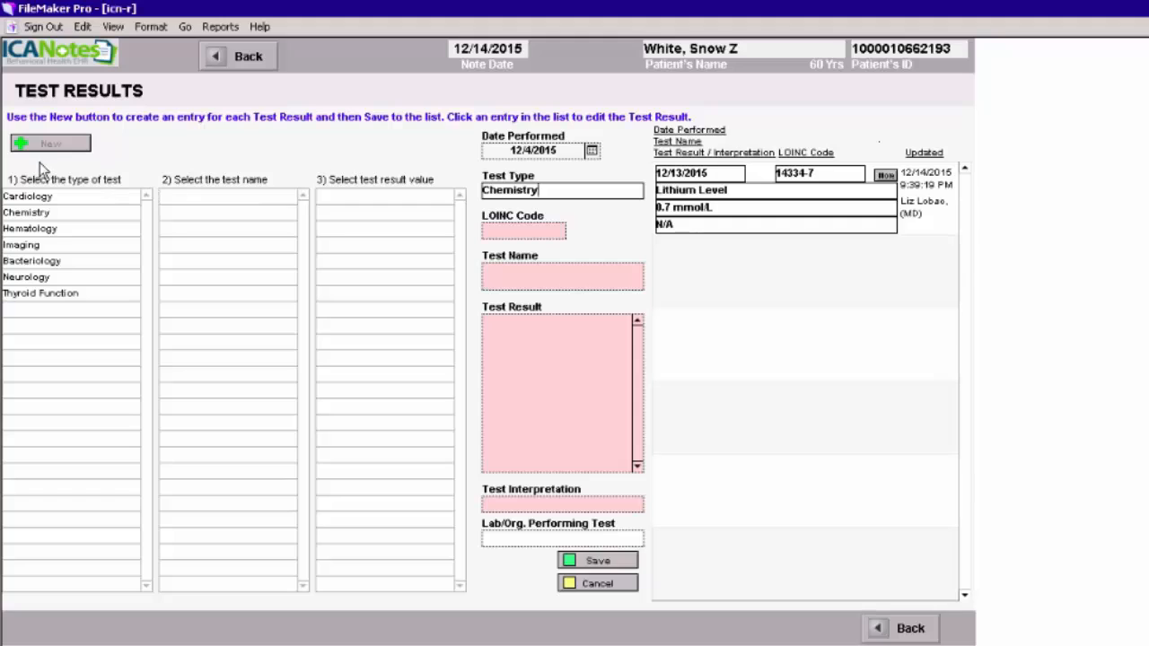
pyautogui.click(33, 230)
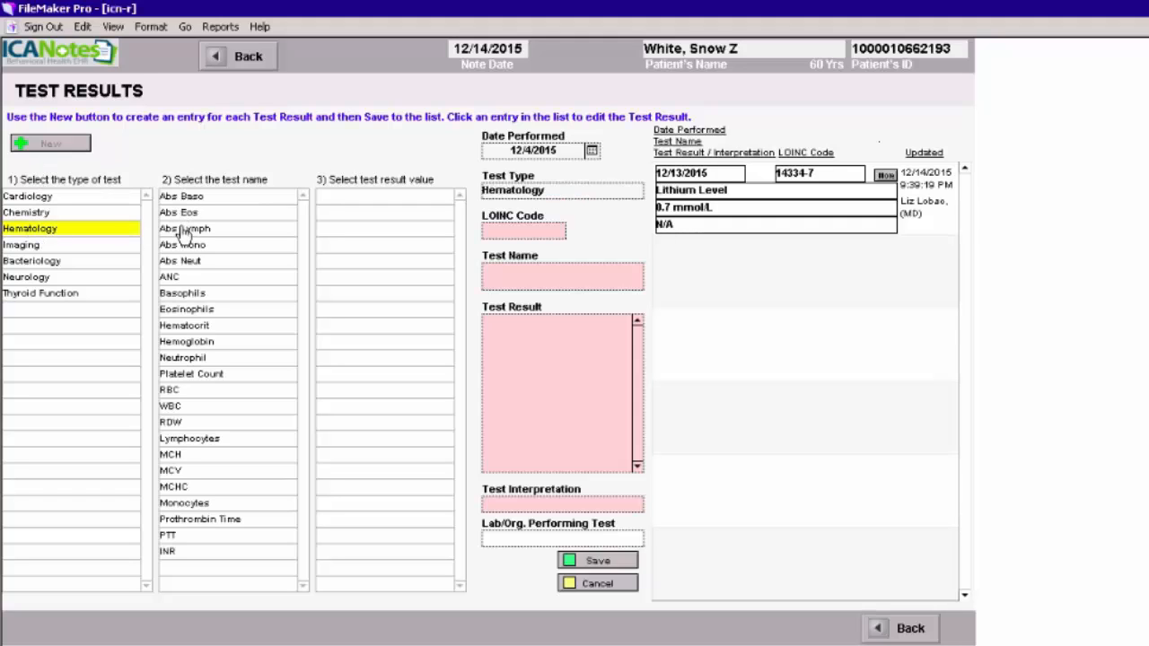
pyautogui.click(178, 375)
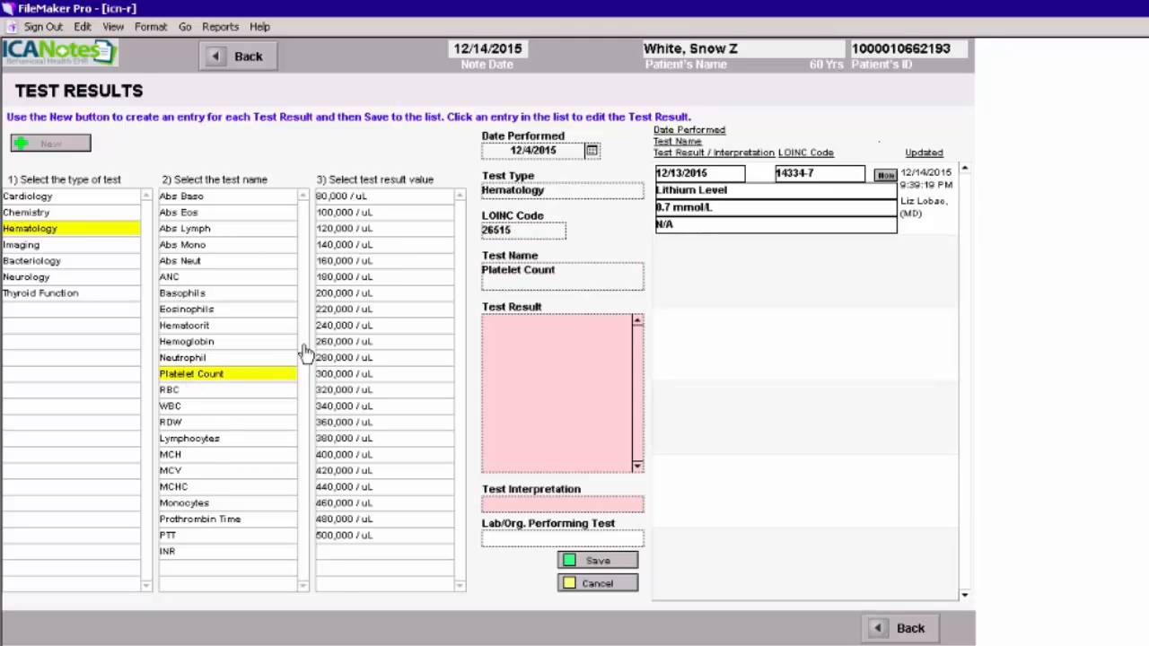
# Set the Platelet Count result to 125,000 / uL, keeping the 140,000-450,000/uL reference range, and save the entry.
pyautogui.click(338, 230)
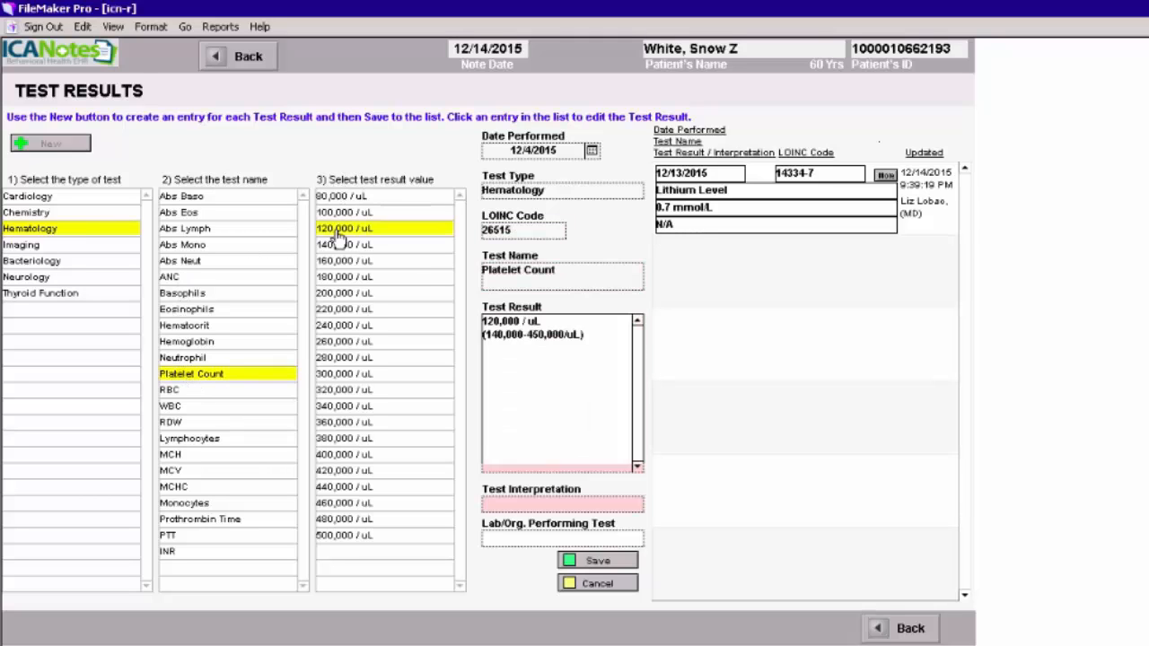
pyautogui.click(499, 323)
pyautogui.press('BackSpace')
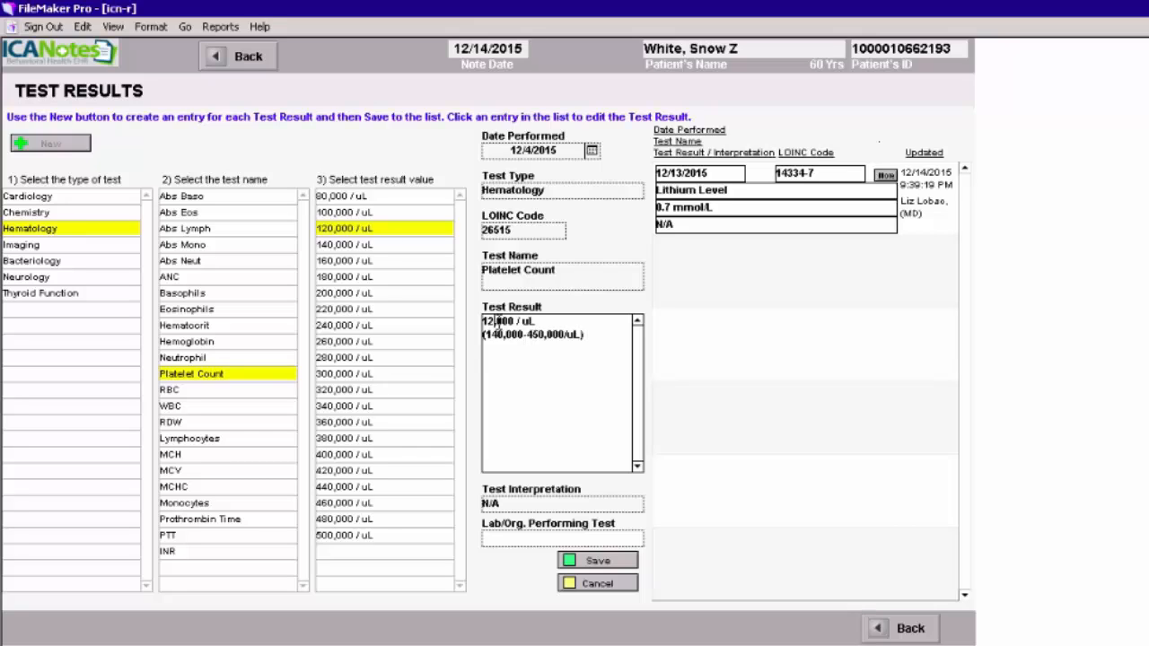
pyautogui.write('5')
pyautogui.click(598, 563)
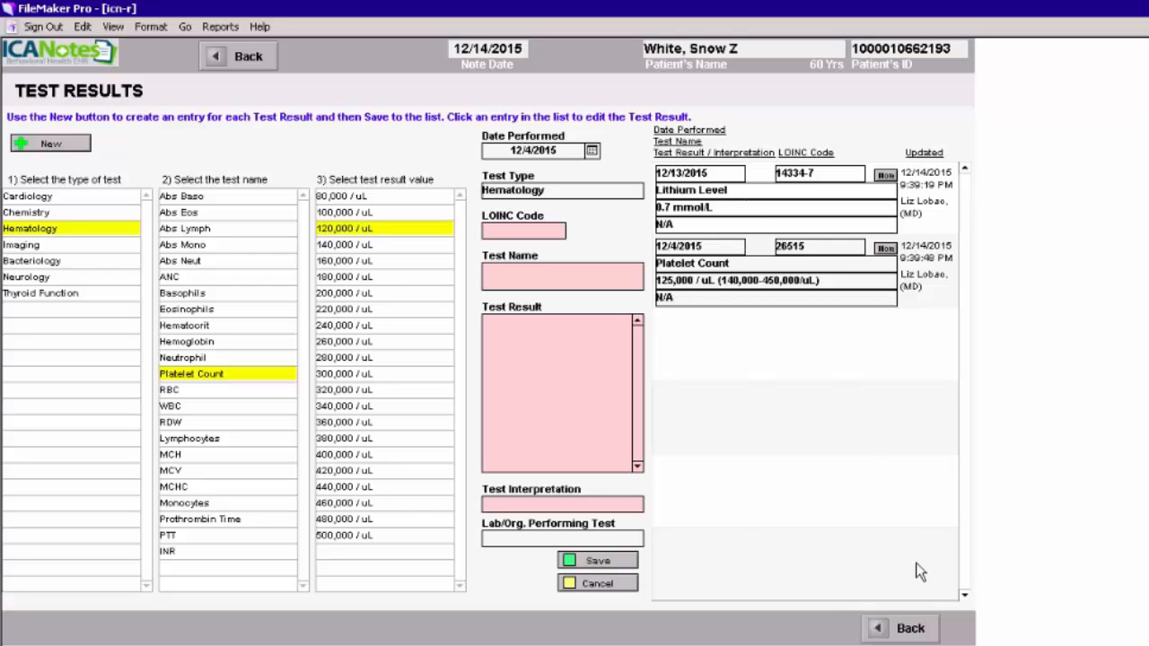
# Return to the History of Present Illness to check the inserted test results, and open the Past Psychiatric History note for entry.
pyautogui.click(901, 630)
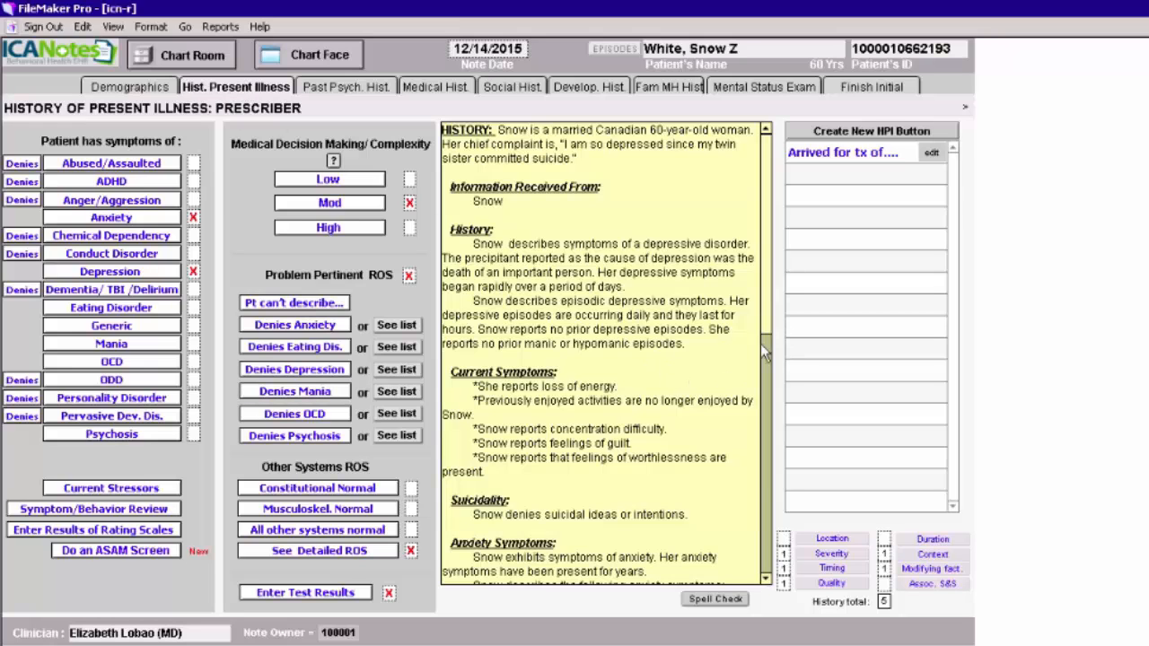
pyautogui.scroll(-10, 763, 350)
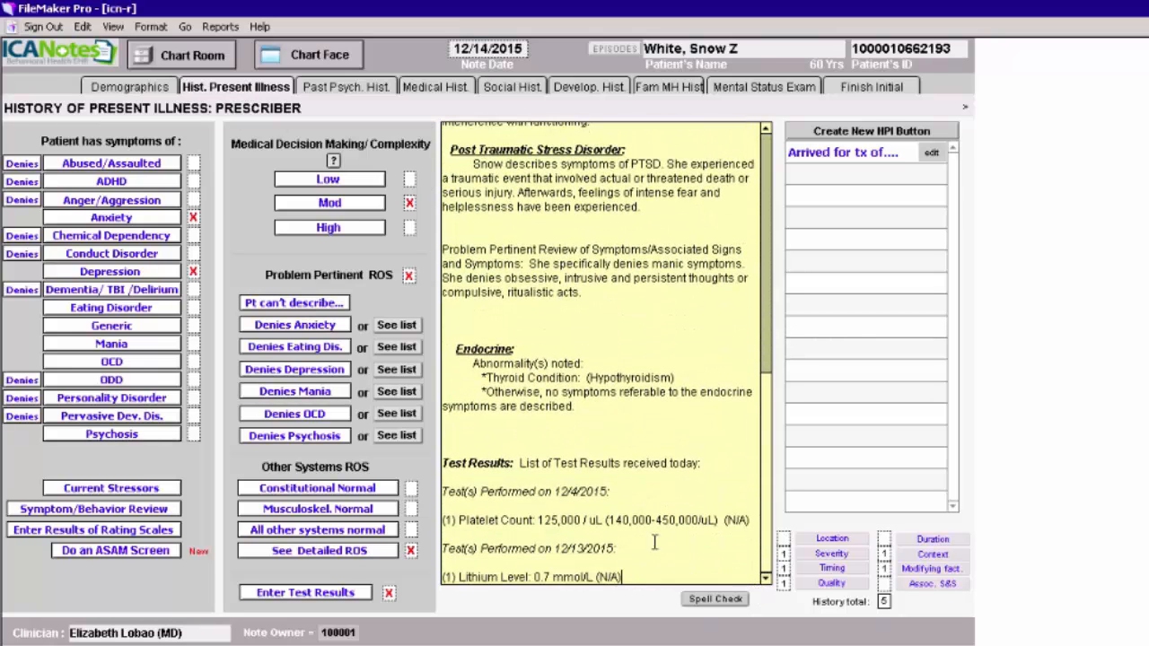
pyautogui.click(358, 91)
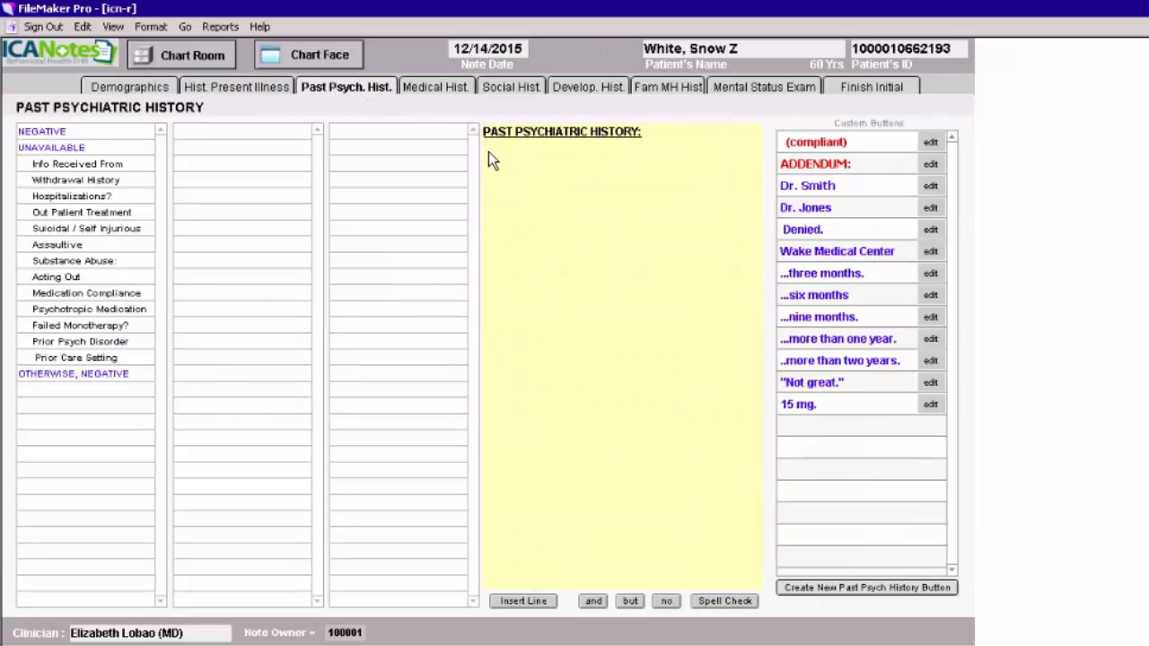
pyautogui.click(488, 161)
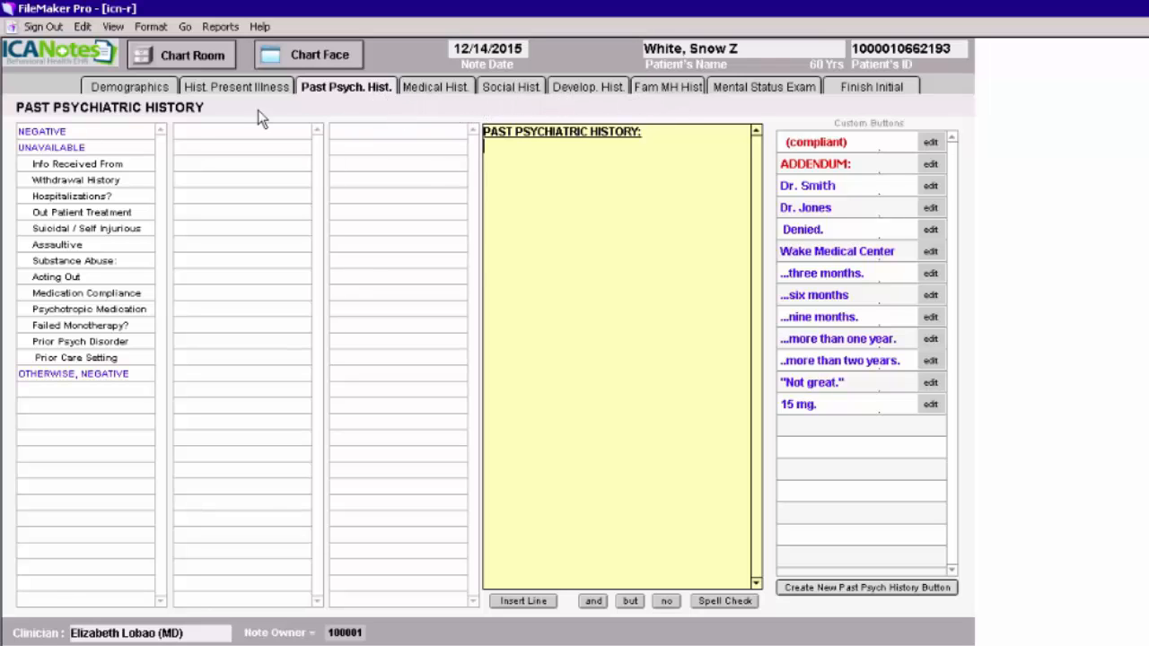
# Insert the adult negative history and the unavailable statement in the Past Psychiatric History, and cut both from the note.
pyautogui.click(65, 133)
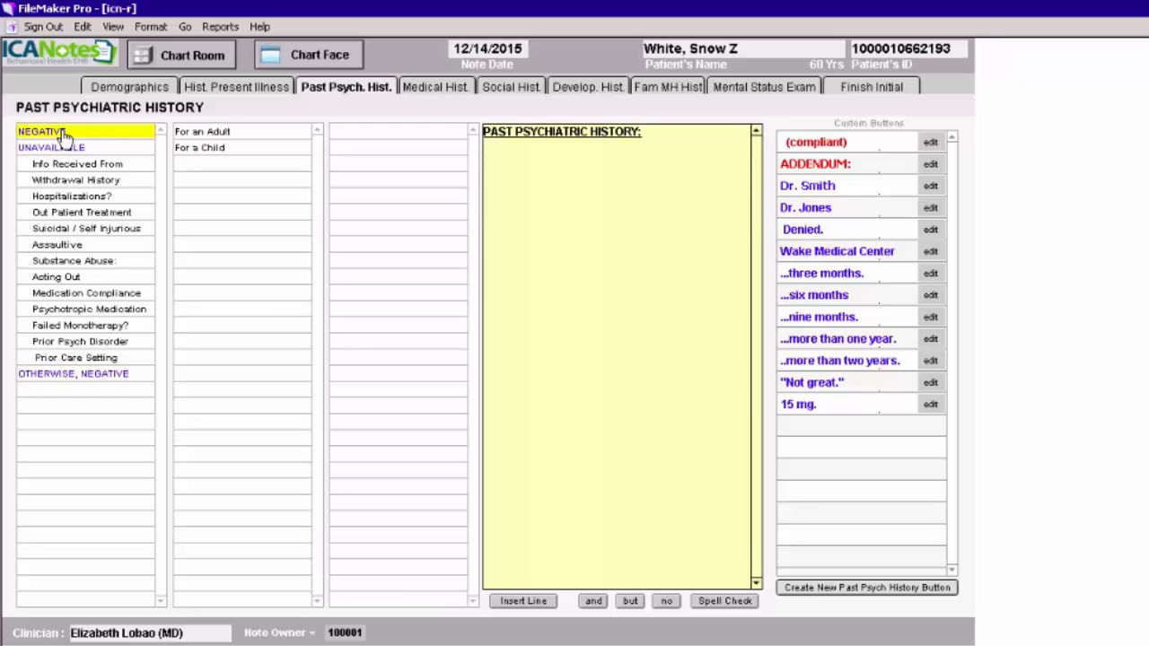
pyautogui.click(188, 135)
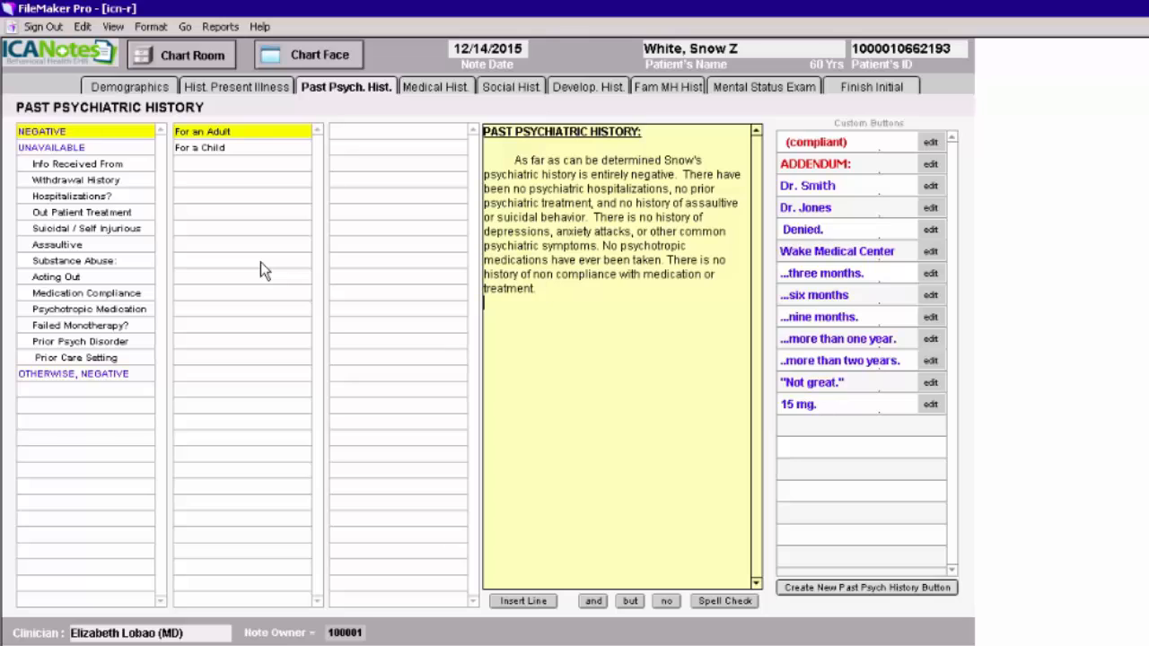
pyautogui.click(83, 149)
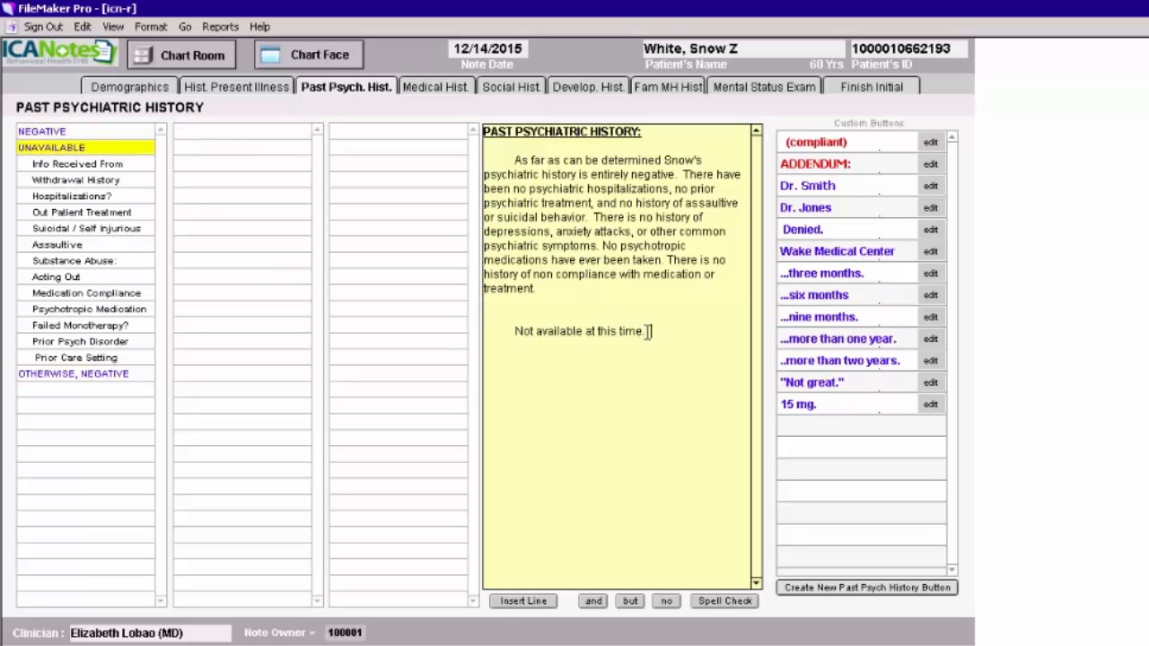
pyautogui.moveTo(648, 331); pyautogui.dragTo(467, 167)
pyautogui.rightClick(527, 194)
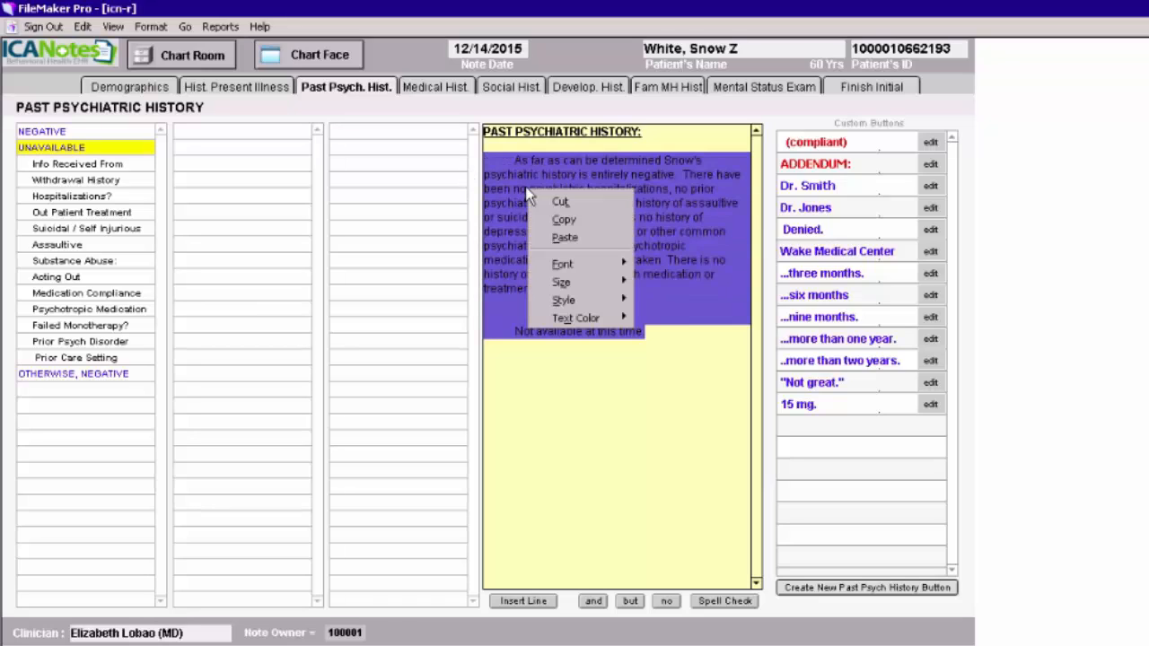
pyautogui.click(558, 200)
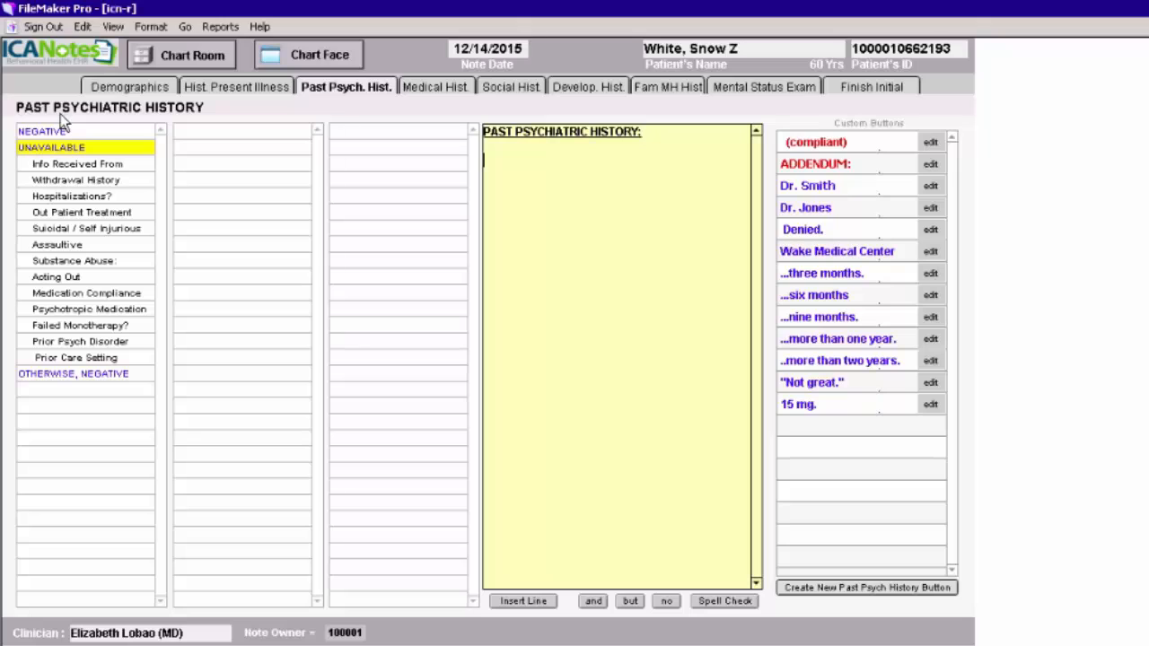
# Record no psychiatric hospitalizations and no outpatient treatment in the Past Psychiatric History.
pyautogui.click(71, 199)
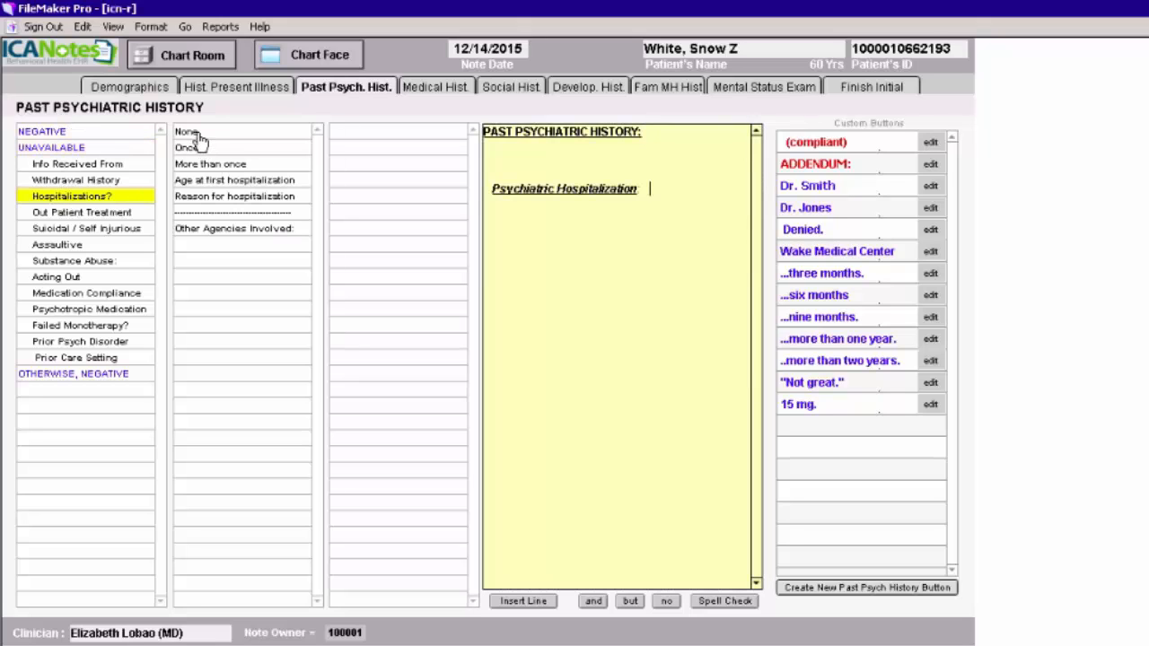
pyautogui.click(189, 132)
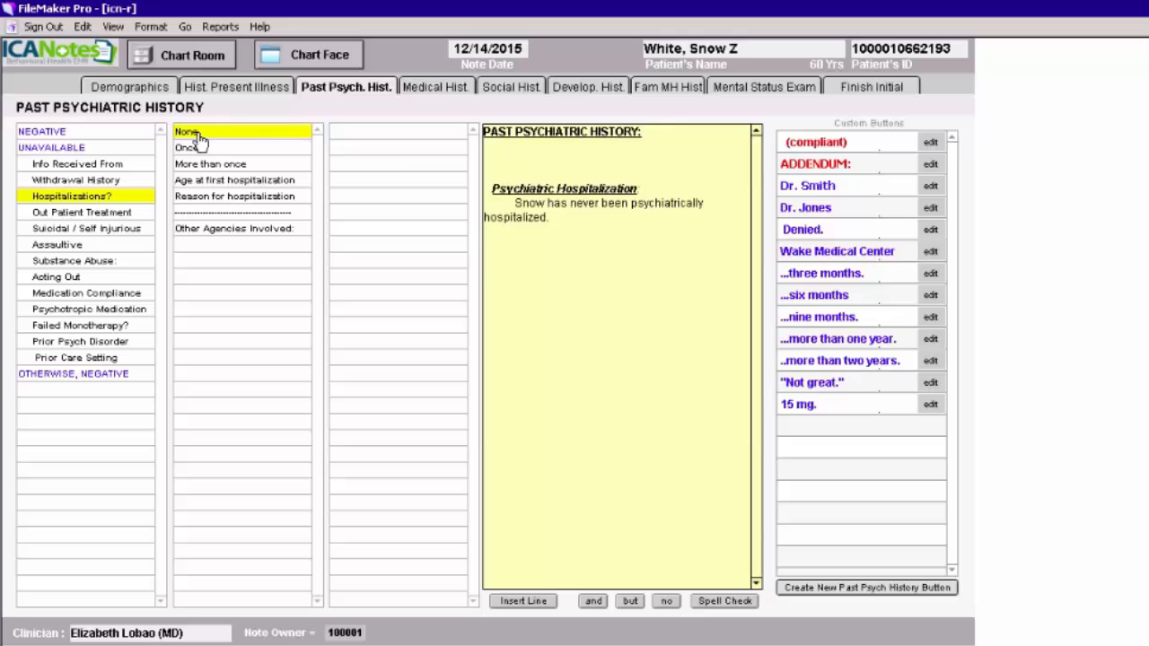
pyautogui.click(68, 216)
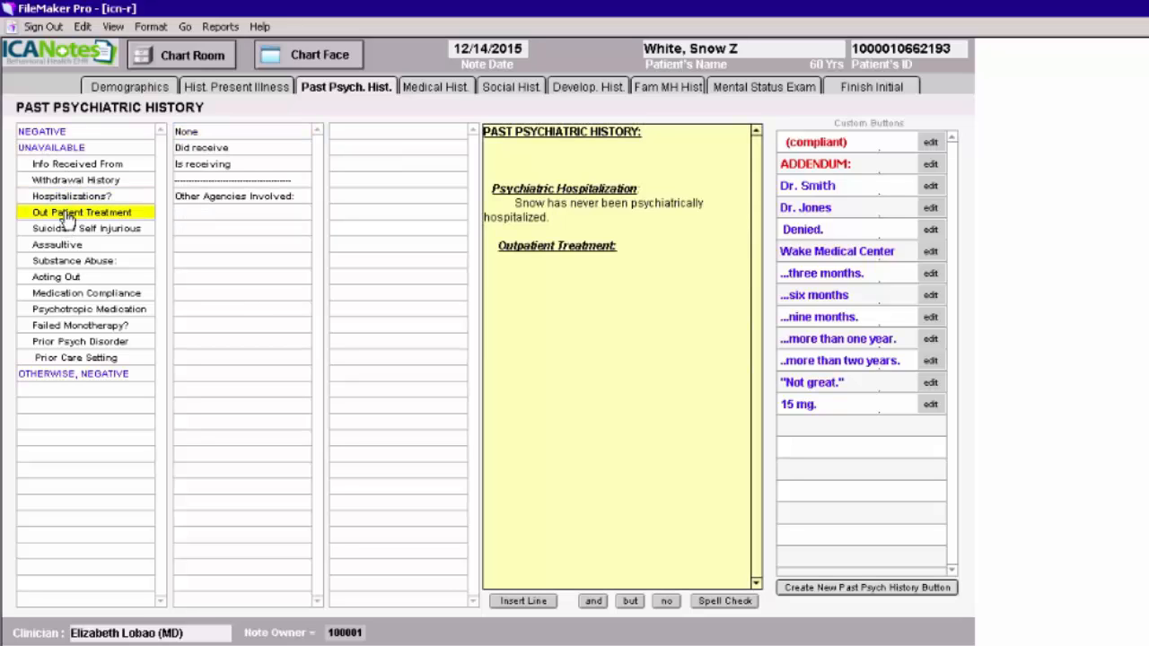
pyautogui.click(188, 132)
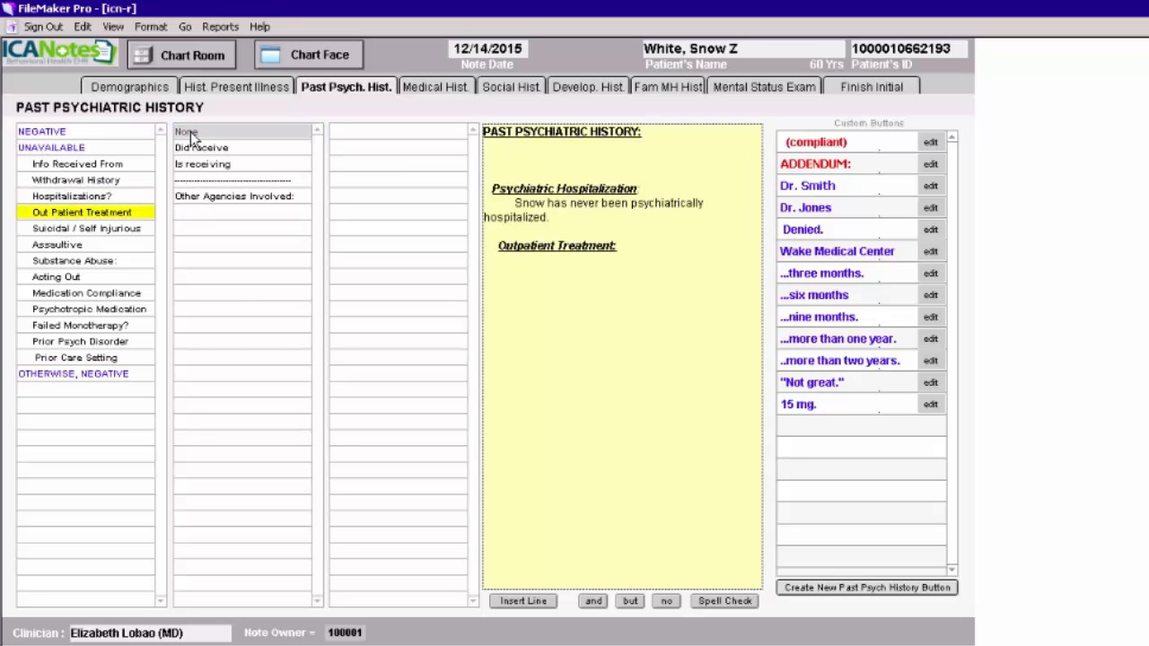
# Record the Assault History as no assaultive behavior plus a line ending "assaultive behavior denied.", and delete the extra blank line above Psychiatric Hospitalization.
pyautogui.click(59, 245)
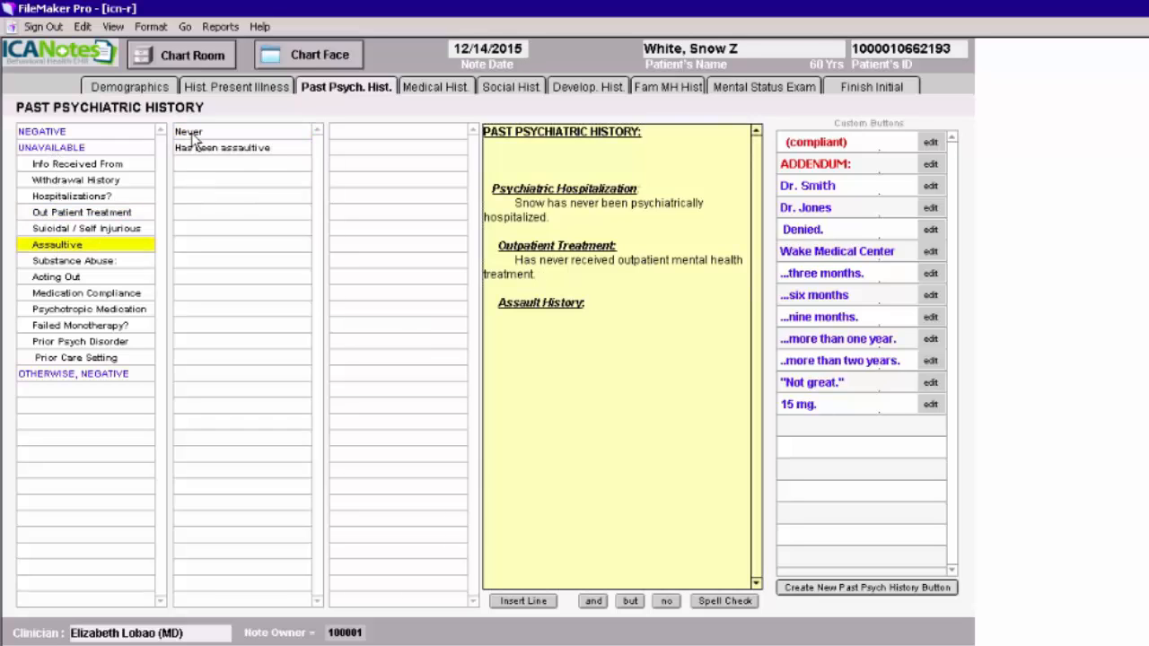
pyautogui.click(191, 133)
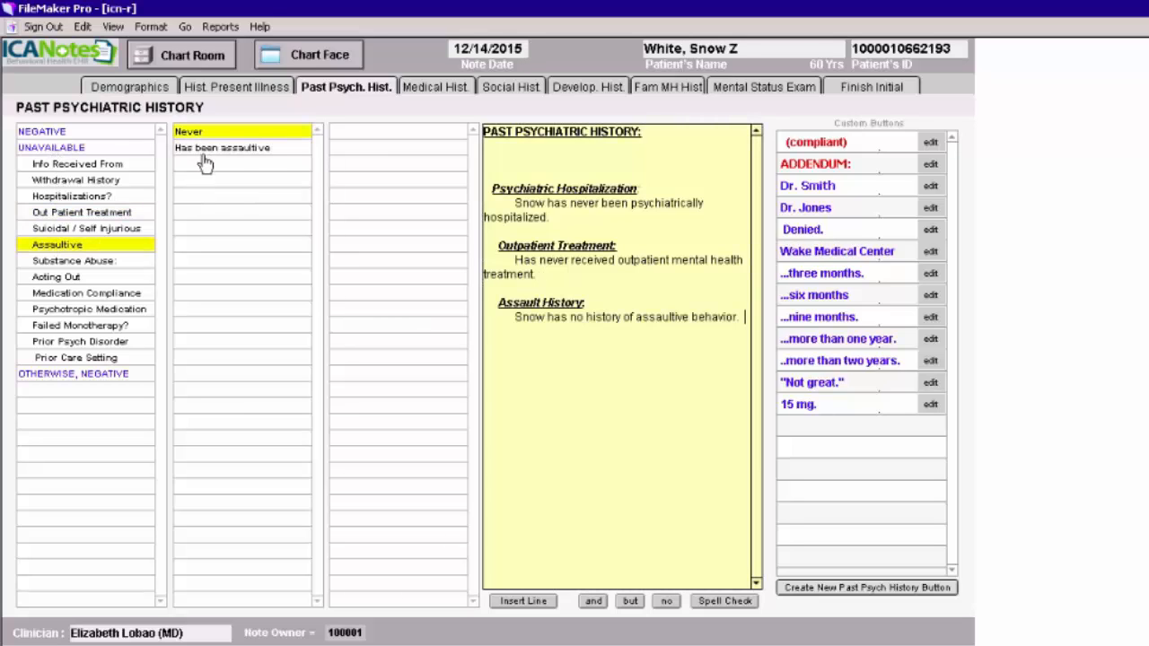
pyautogui.click(203, 151)
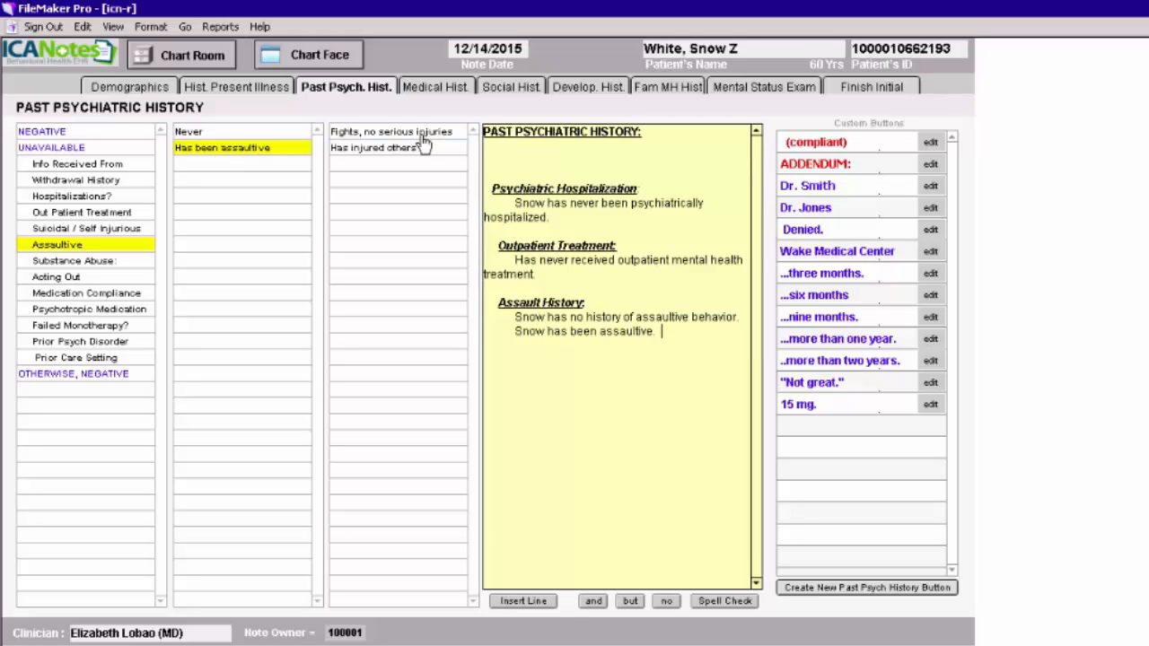
pyautogui.write('behavior denied.')
pyautogui.click(493, 162)
pyautogui.press('Delete')
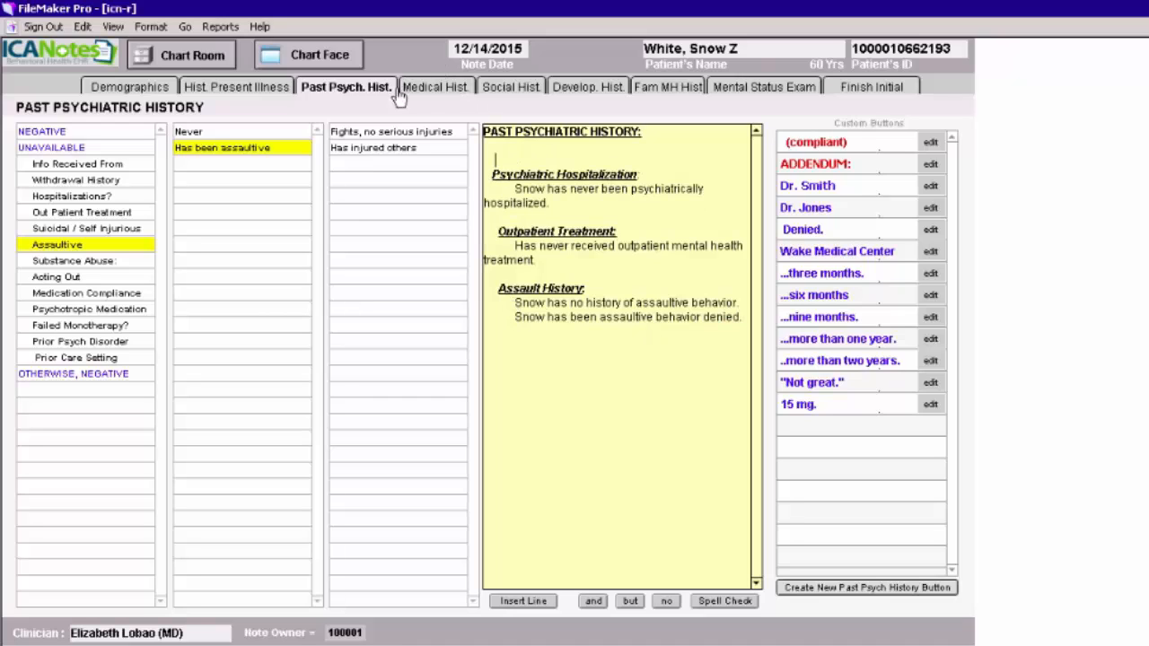
# Delete a blank line above the Endocrine section in the History of Present Illness.
pyautogui.click(252, 93)
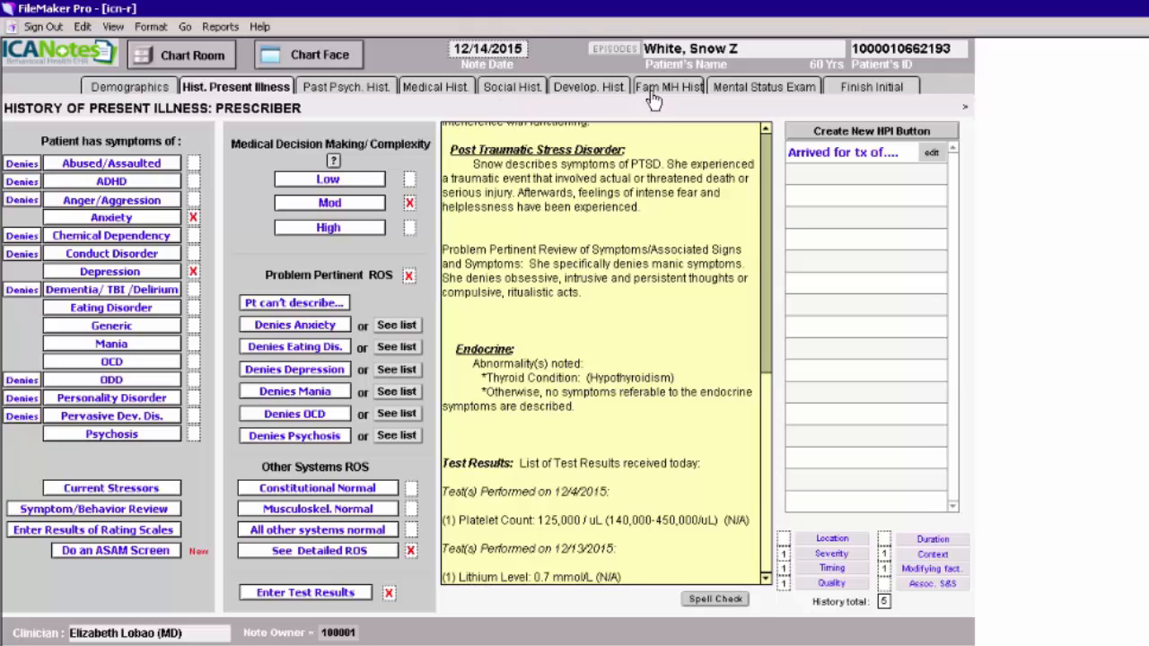
pyautogui.click(448, 328)
pyautogui.press('BackSpace')
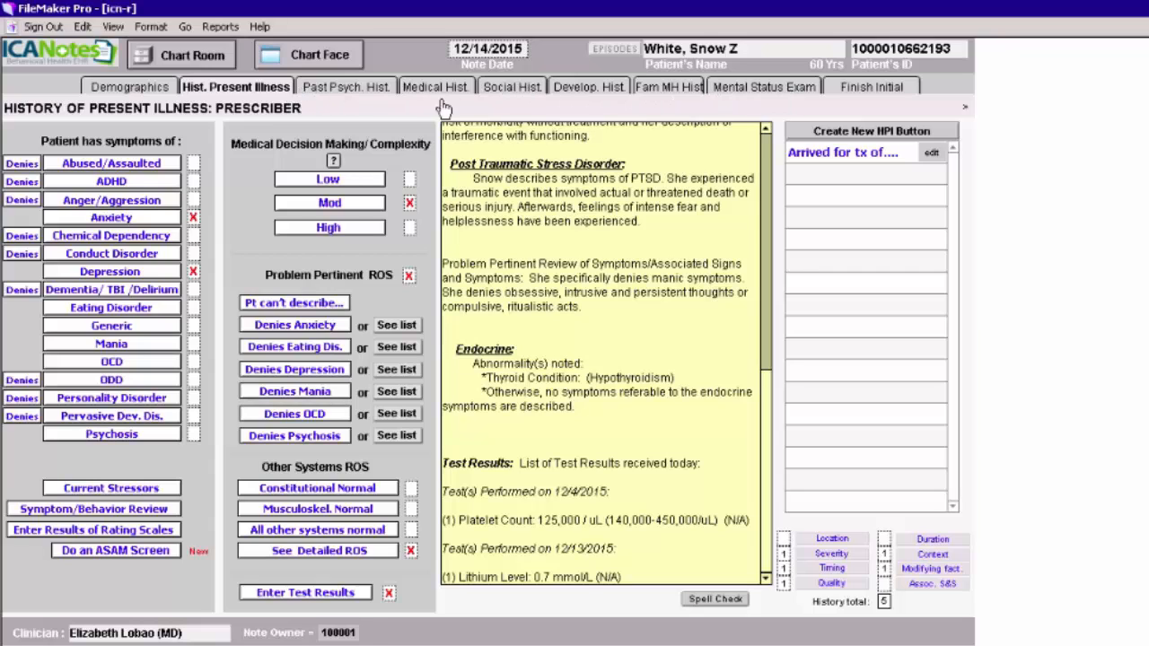
# Return to the Past Psychiatric History and insert the custom ADDENDUM statement on a new line below the Assault History.
pyautogui.click(348, 90)
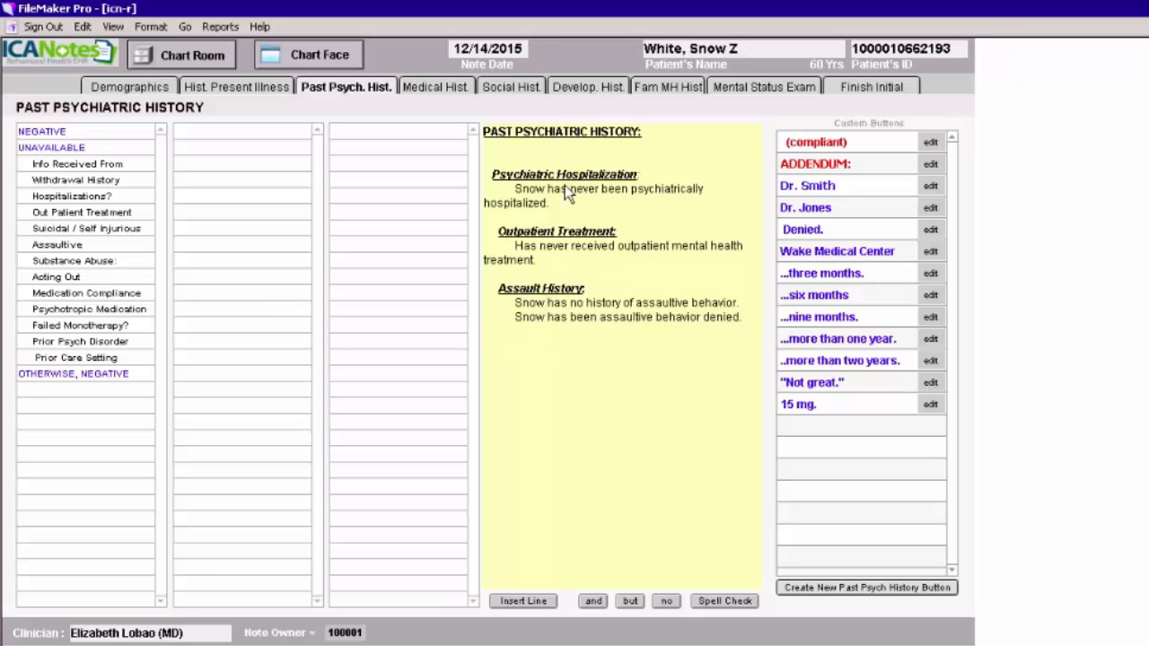
pyautogui.click(746, 315)
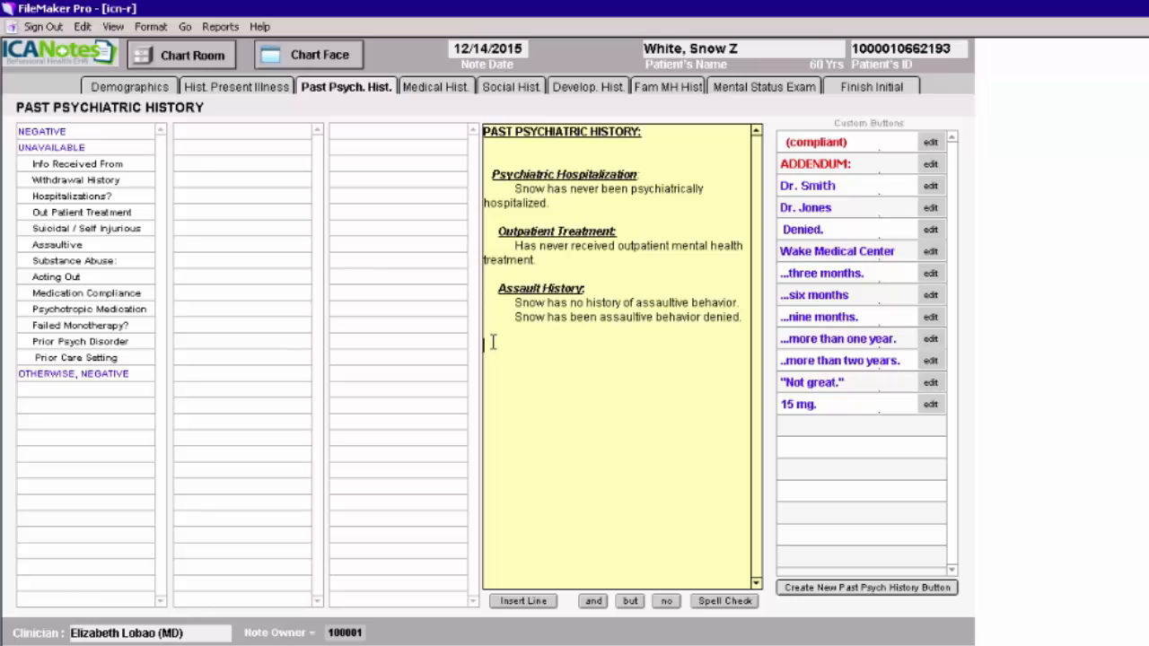
pyautogui.click(827, 170)
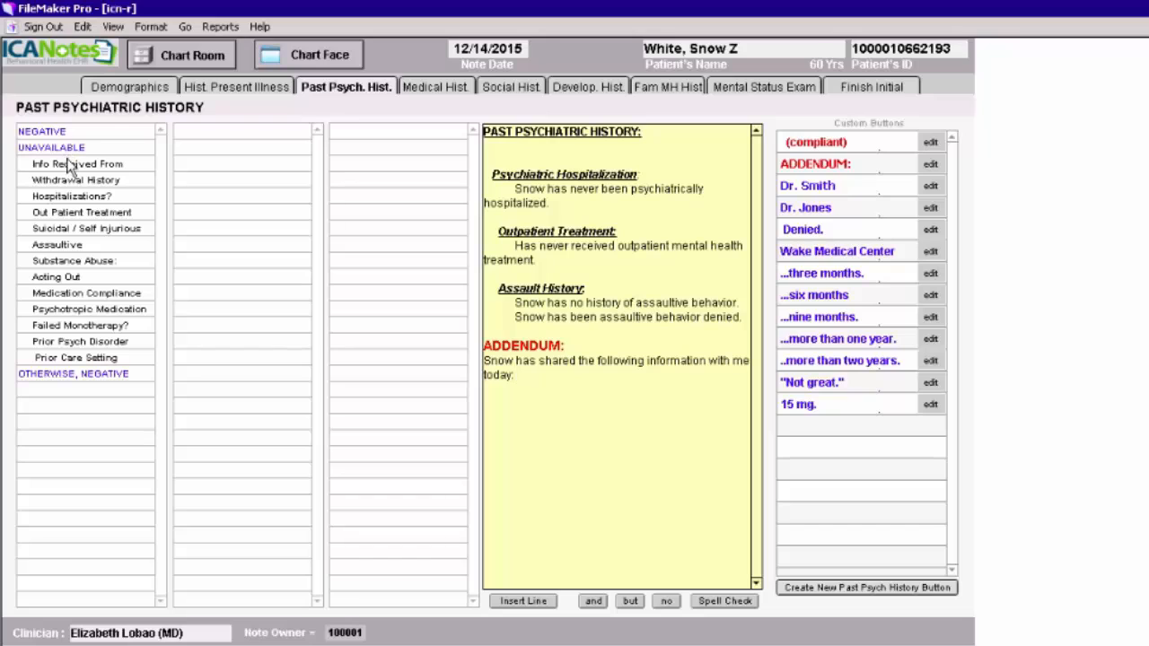
# Record that substance abuse is denied and that there is a history of medication non compliance.
pyautogui.click(74, 266)
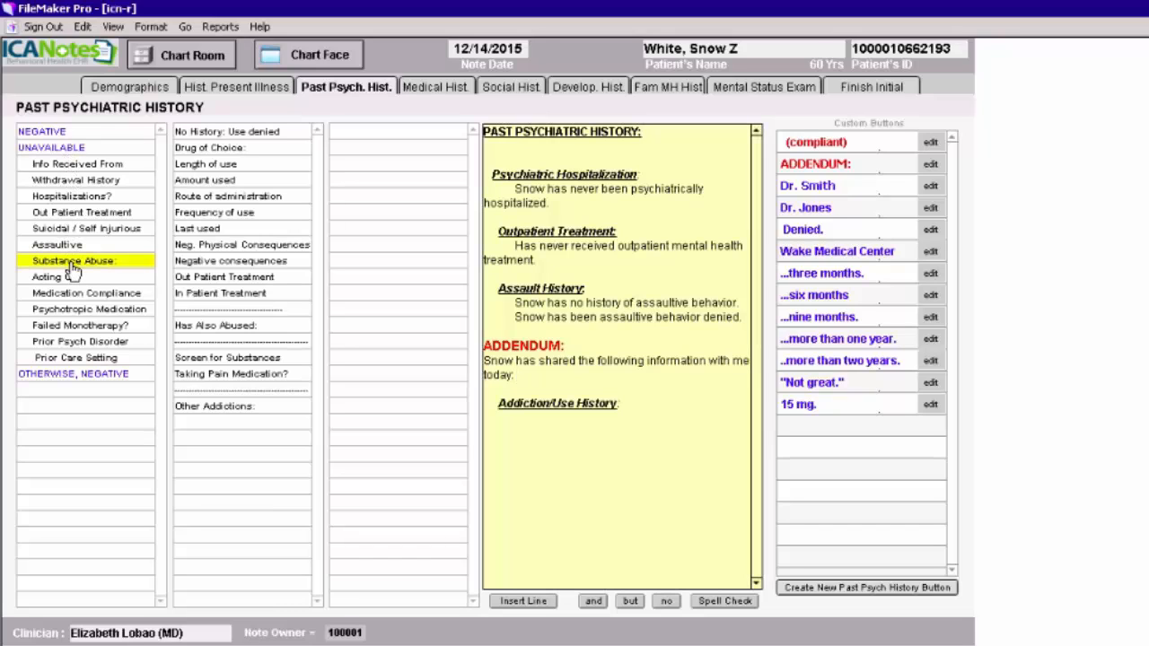
pyautogui.click(240, 139)
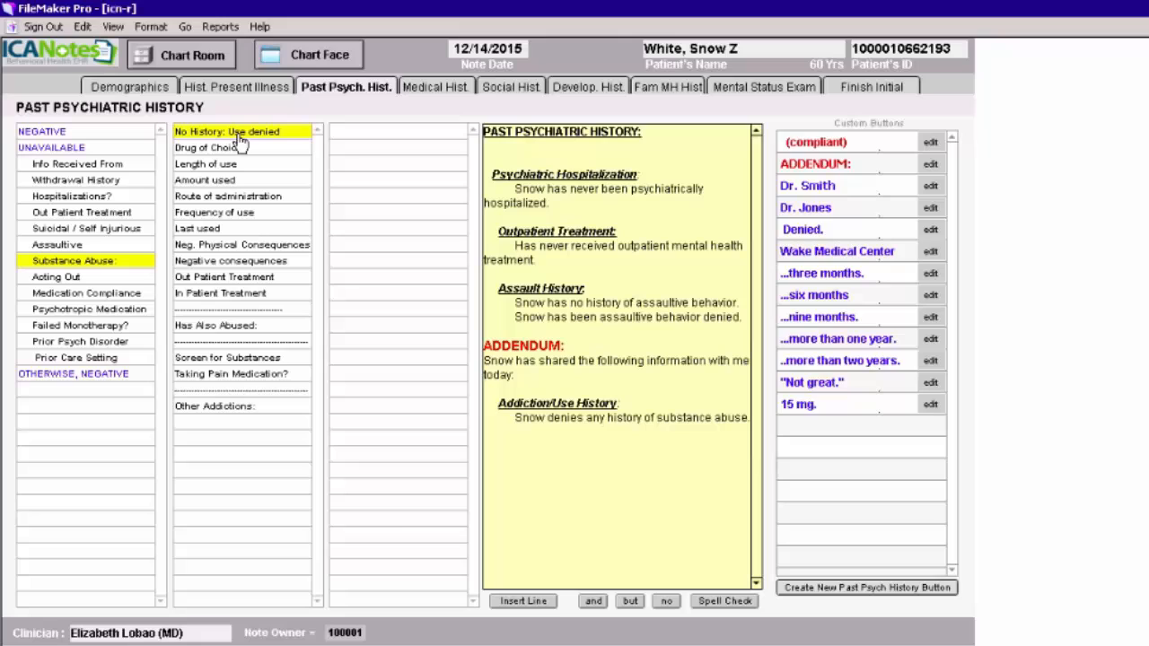
pyautogui.click(89, 292)
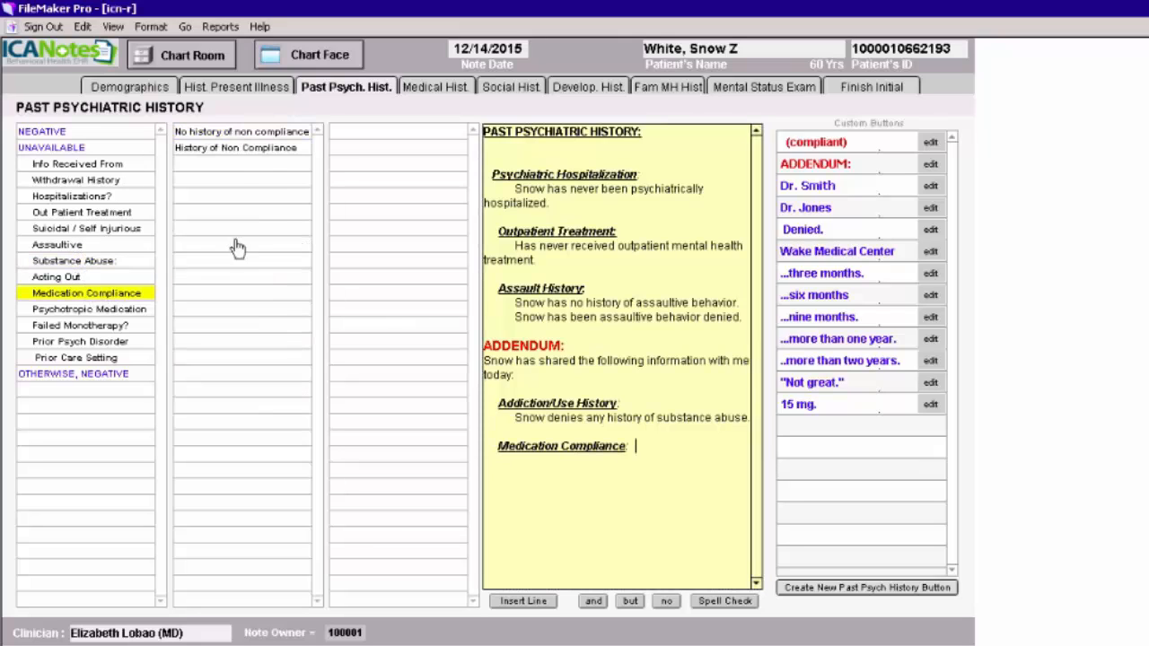
pyautogui.click(229, 149)
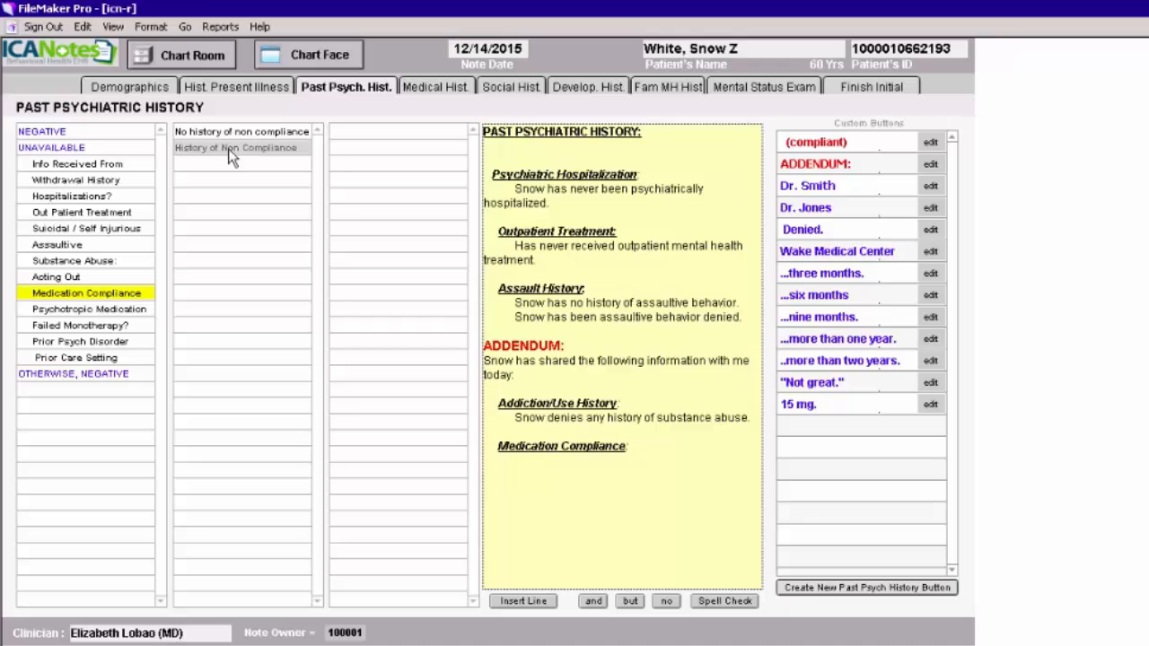
# Add Buspar to the psychotropic medication history as stopped because of cost and non compliance, last taken years ago.
pyautogui.click(108, 309)
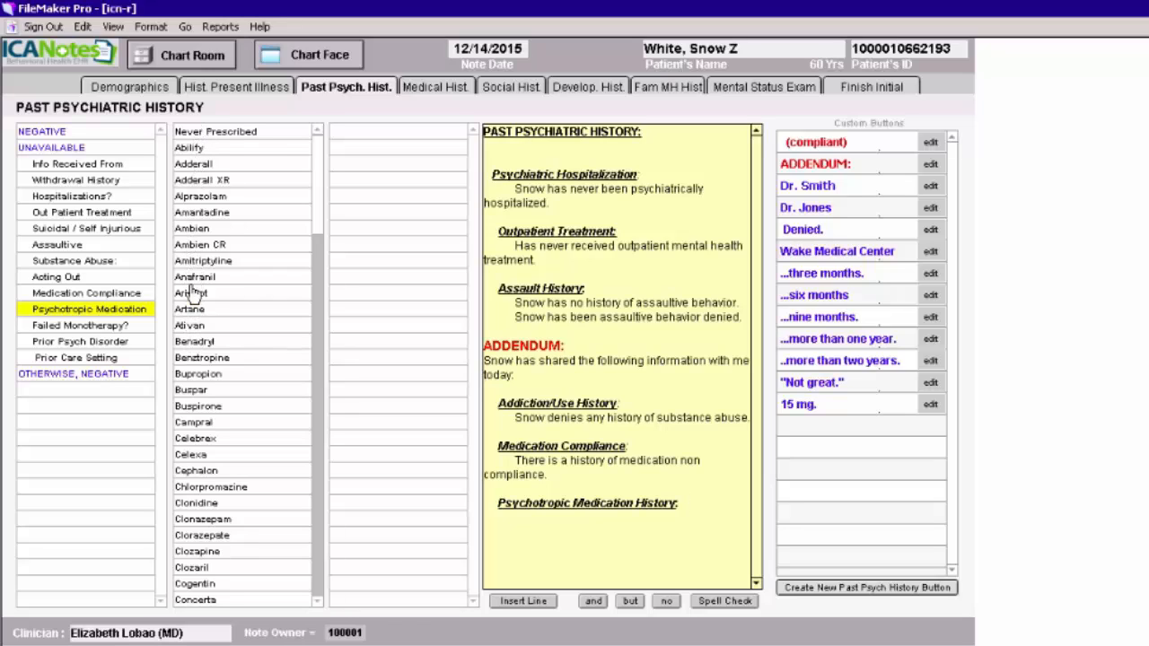
pyautogui.click(192, 390)
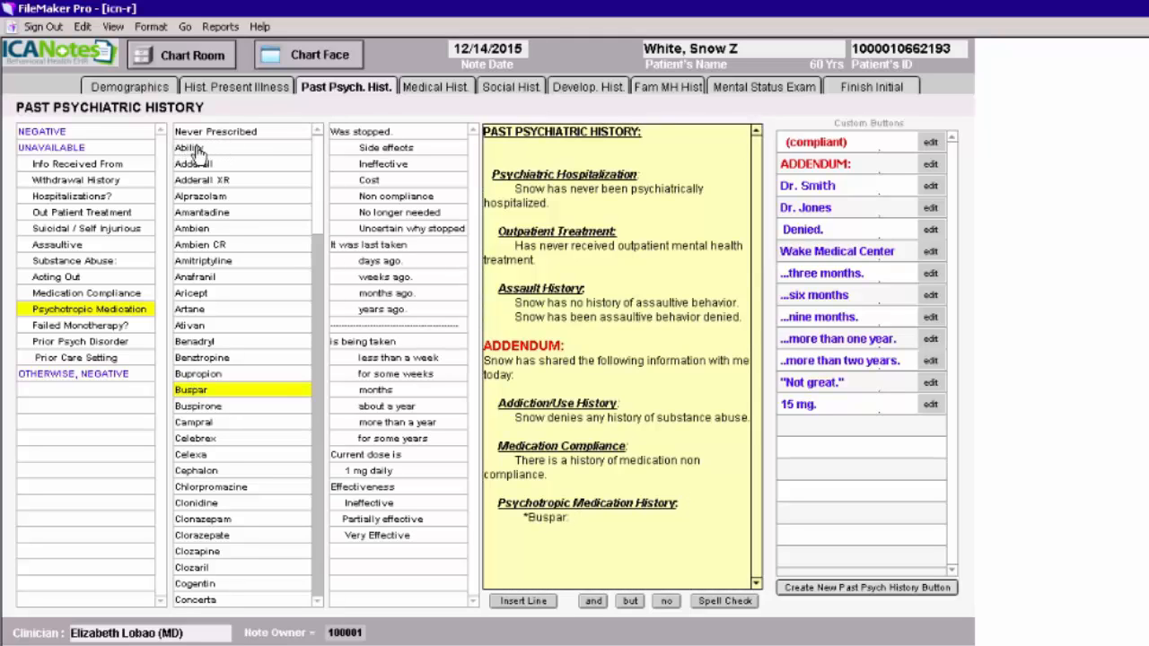
pyautogui.moveTo(319, 160); pyautogui.dragTo(319, 576)
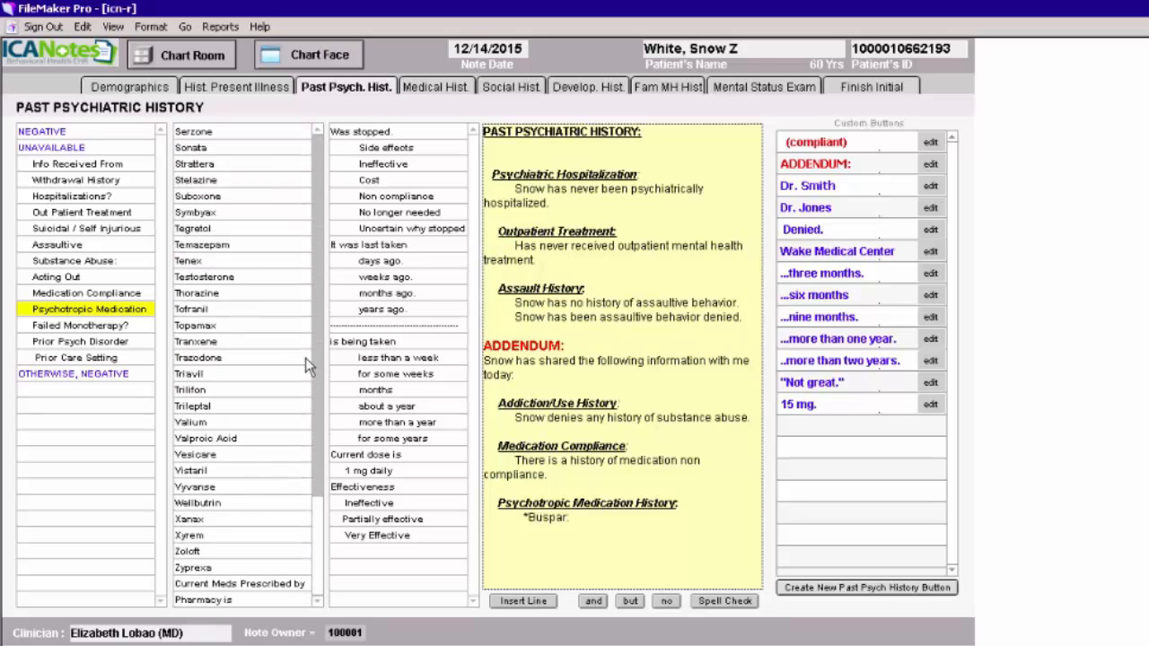
pyautogui.scroll(20, 297, 269)
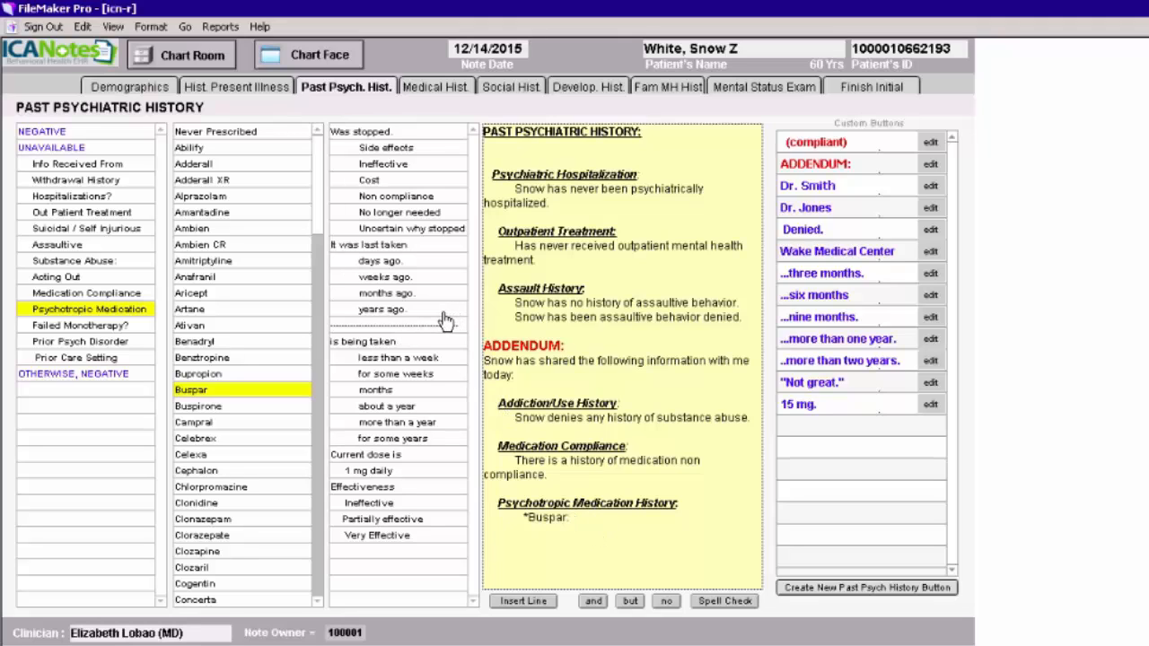
pyautogui.click(392, 133)
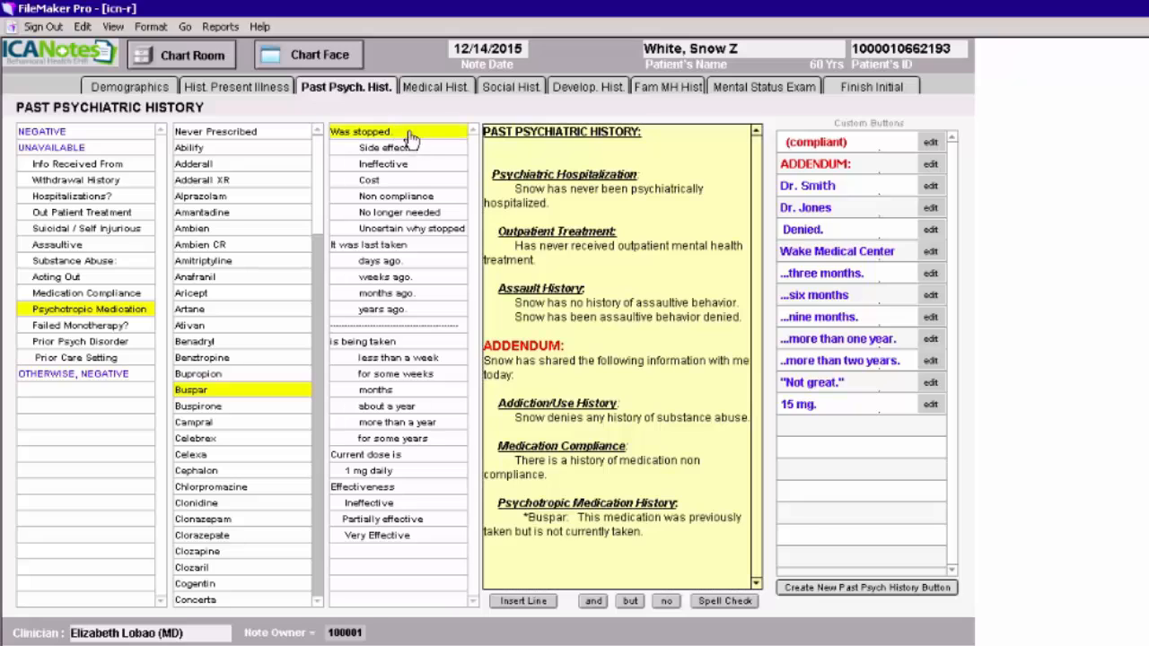
pyautogui.click(395, 181)
pyautogui.click(418, 199)
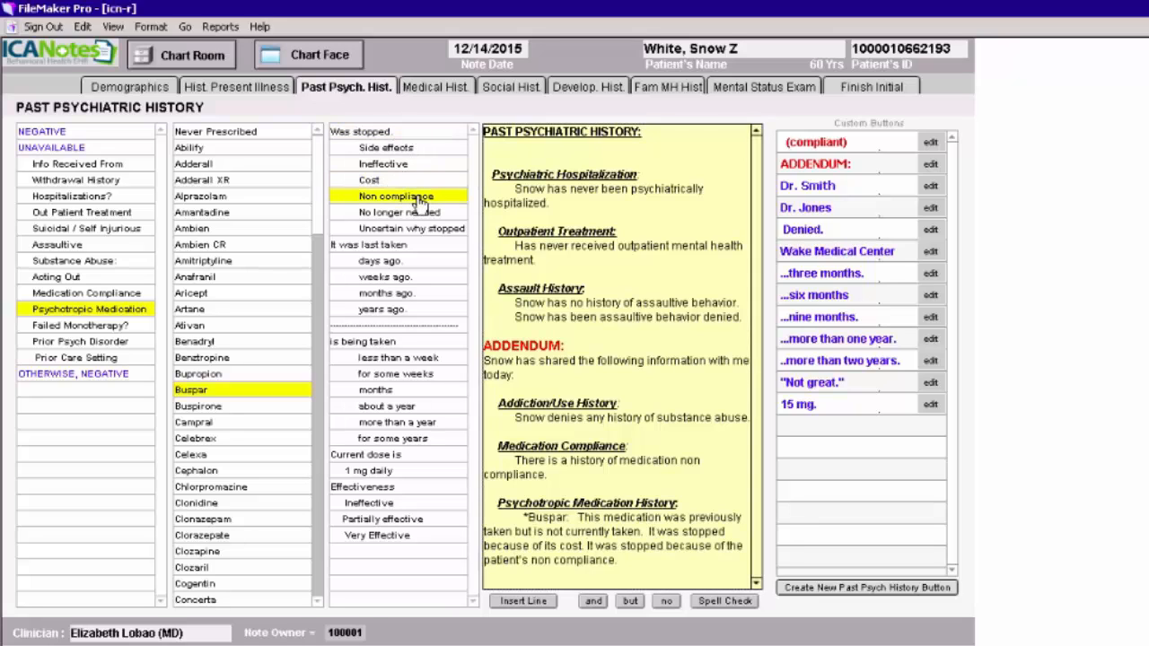
pyautogui.click(375, 246)
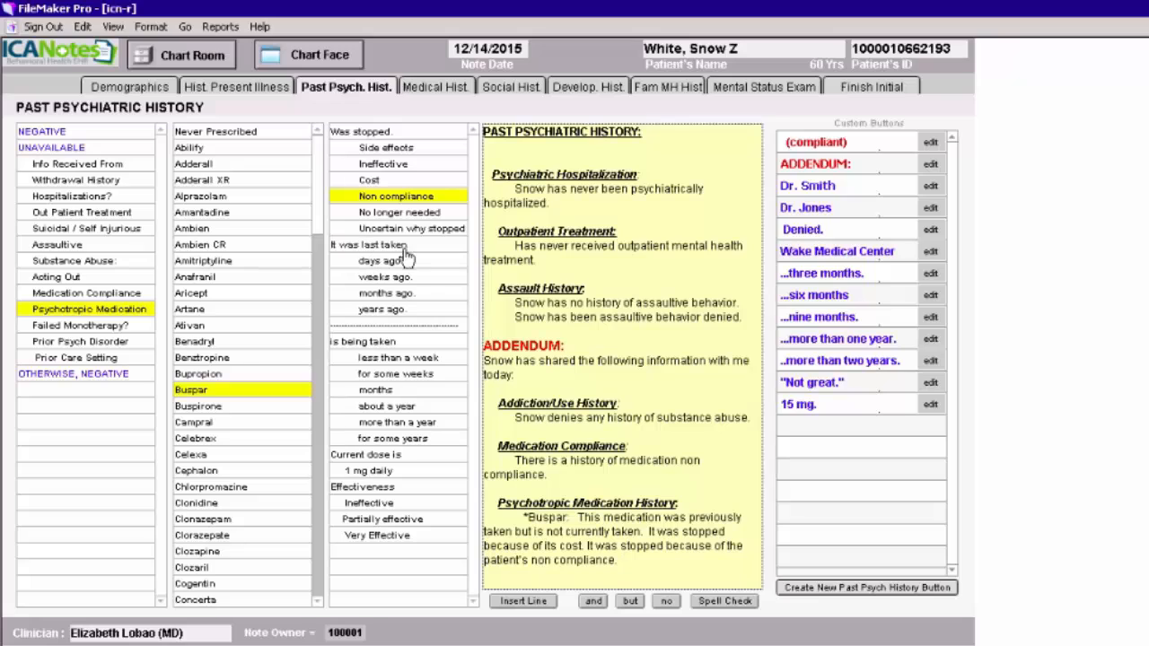
pyautogui.click(403, 311)
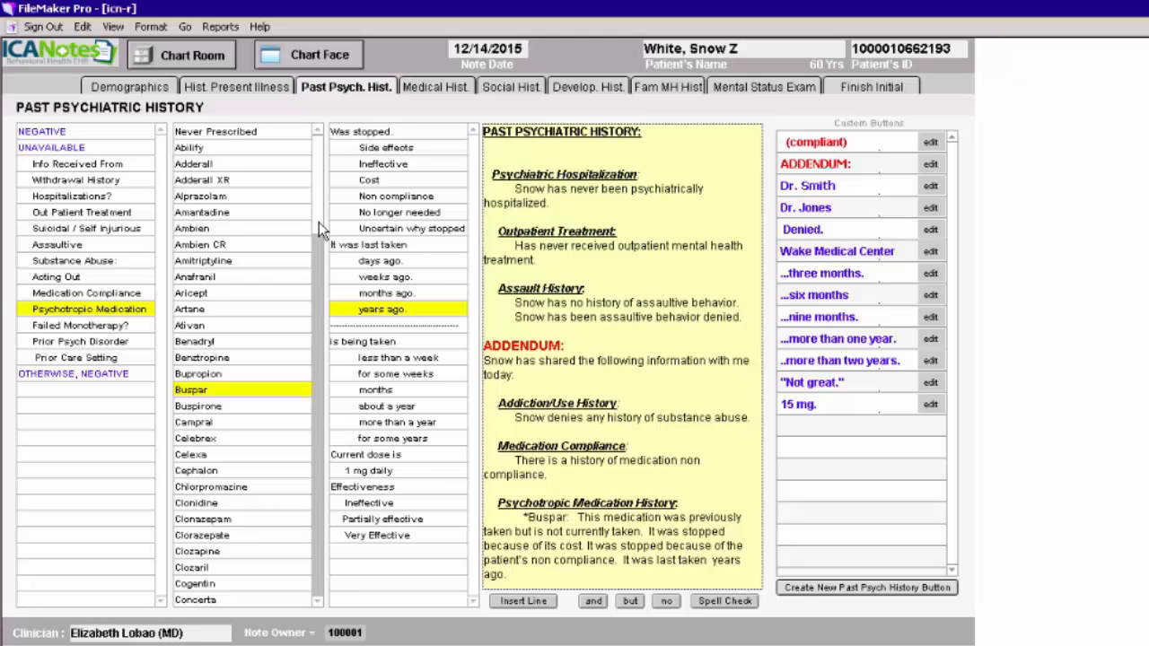
# Add the injectable Invega Sustenna 78 mg to the psychotropic medication history and mark it "(compliant)".
pyautogui.scroll(-2, 319, 224)
pyautogui.scroll(-6, 316, 261)
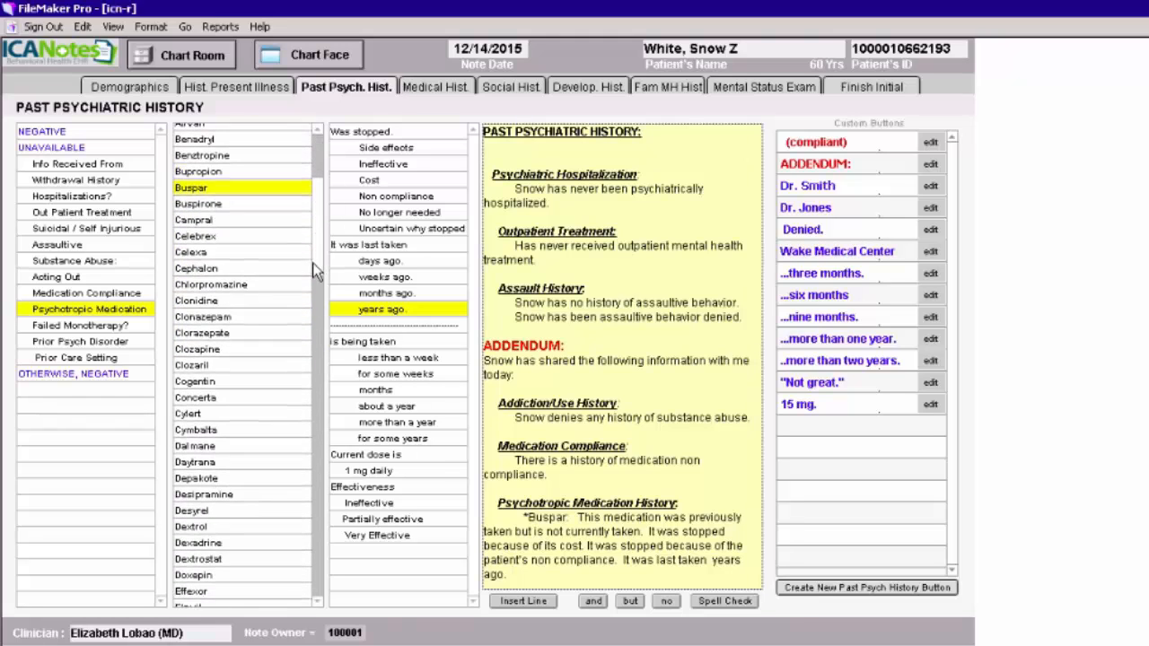
pyautogui.scroll(-7, 311, 285)
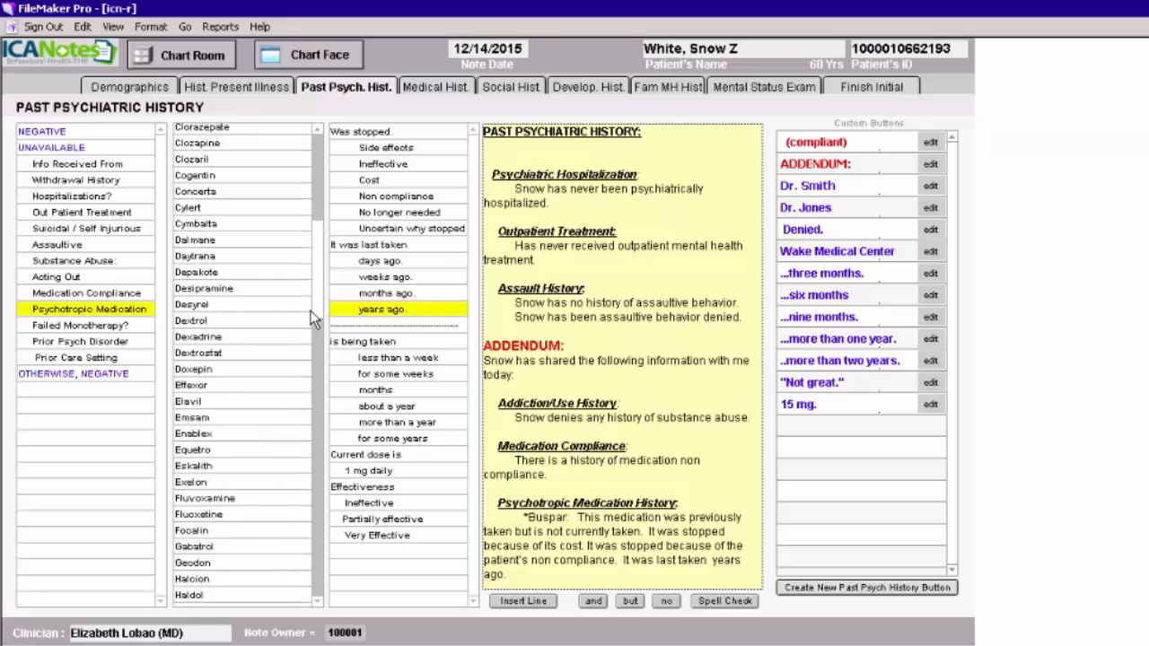
pyautogui.scroll(-2, 308, 339)
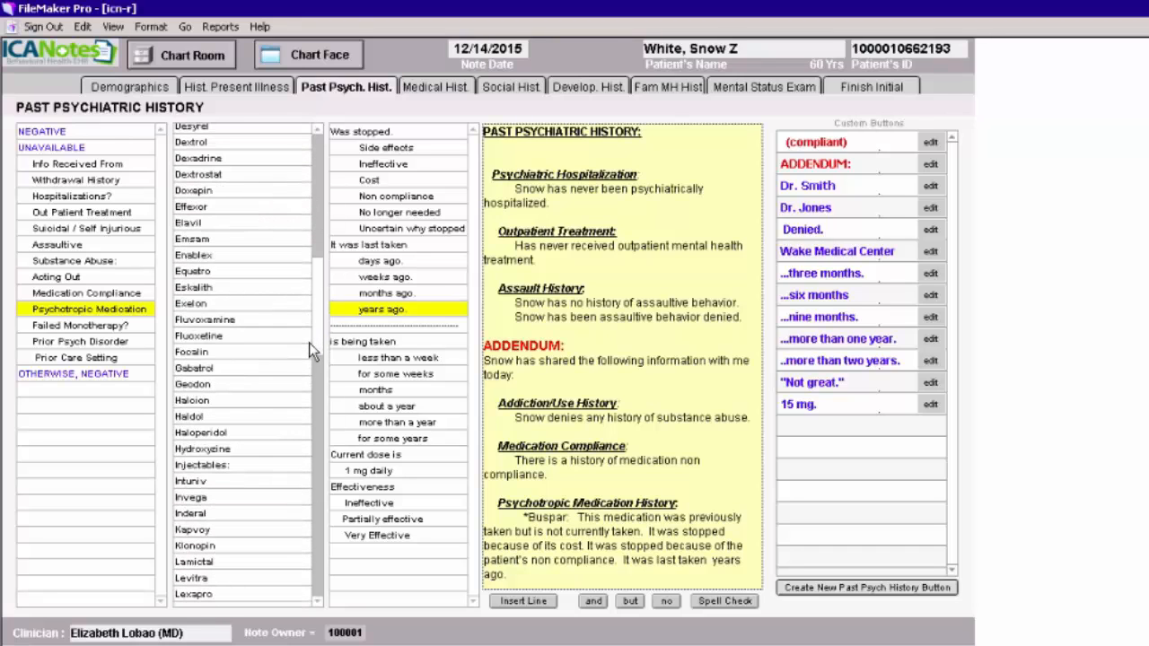
pyautogui.click(190, 466)
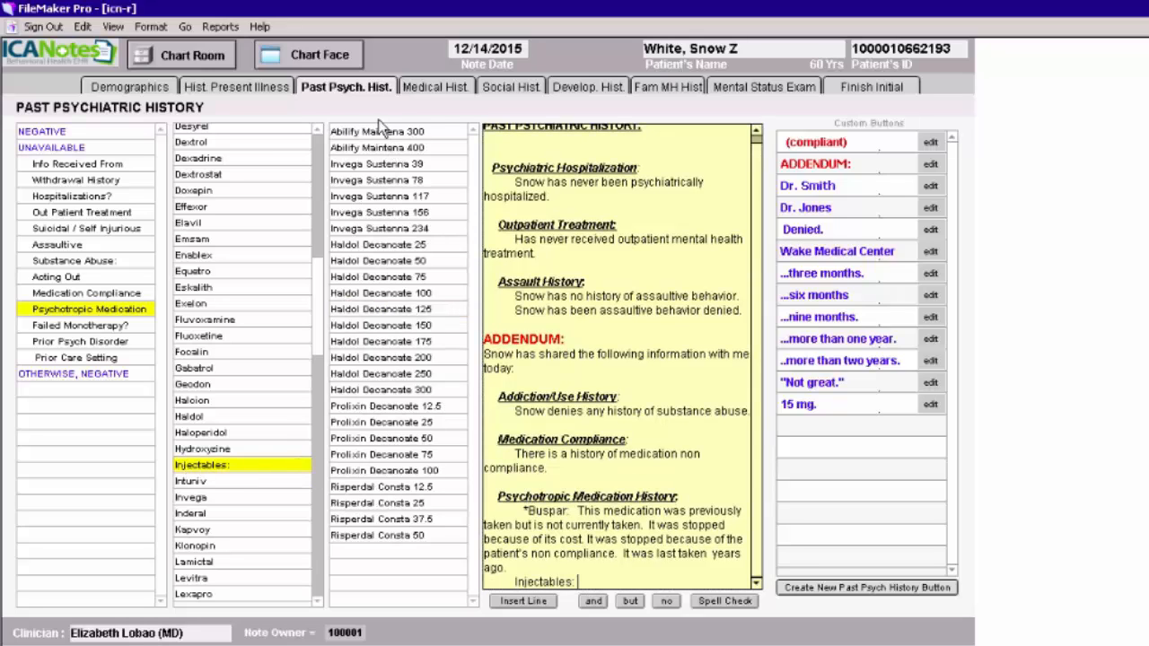
pyautogui.click(381, 183)
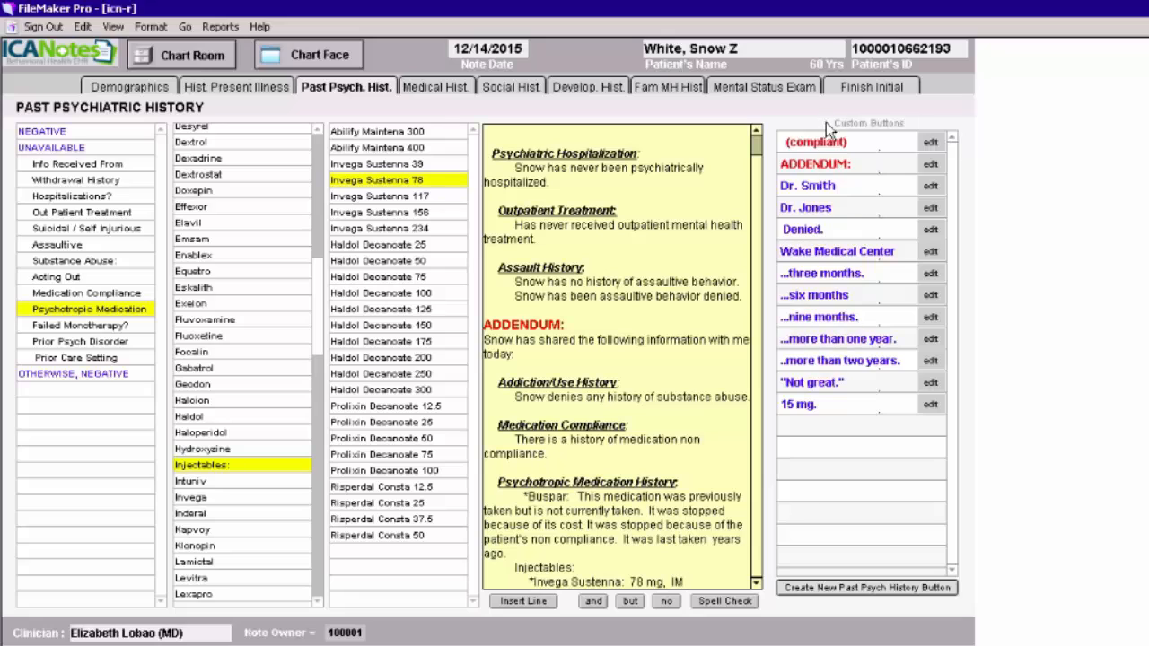
pyautogui.click(817, 144)
# Record no history of failed monotherapy and state that the past psychiatric history is otherwise negative.
pyautogui.click(106, 326)
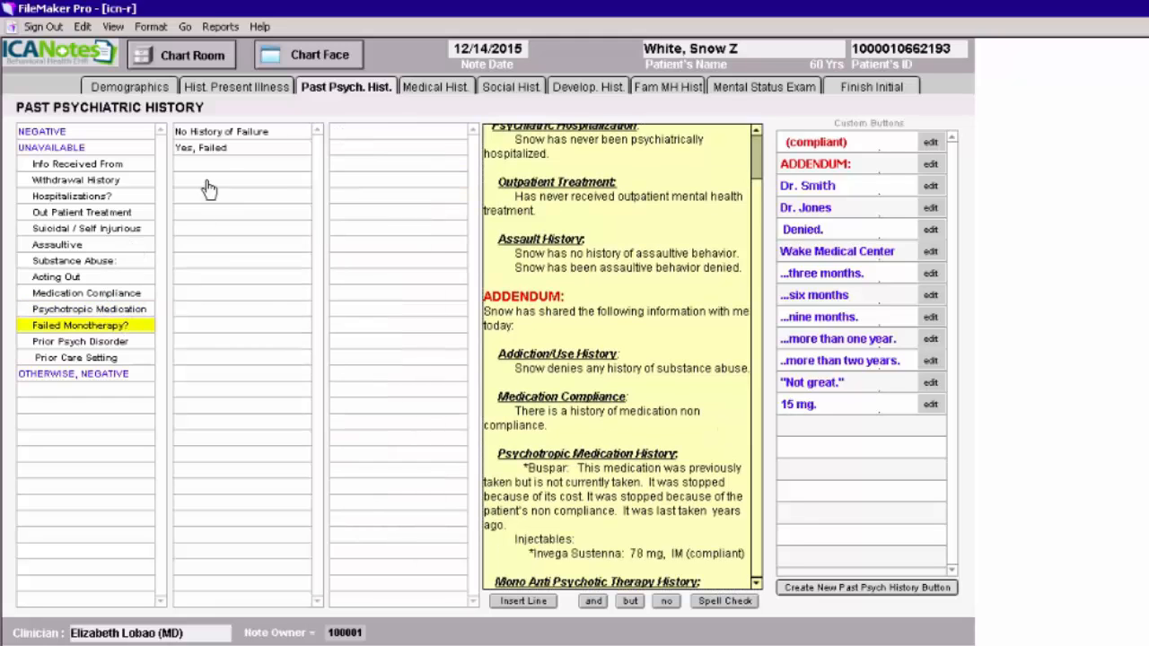
pyautogui.click(220, 133)
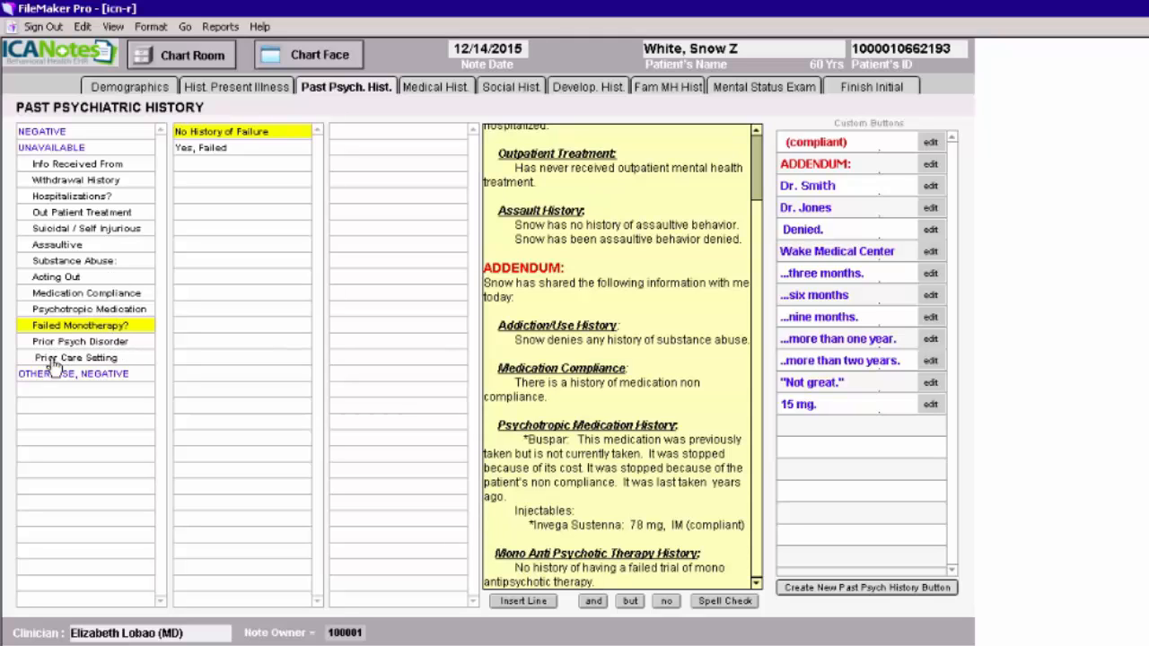
pyautogui.click(100, 376)
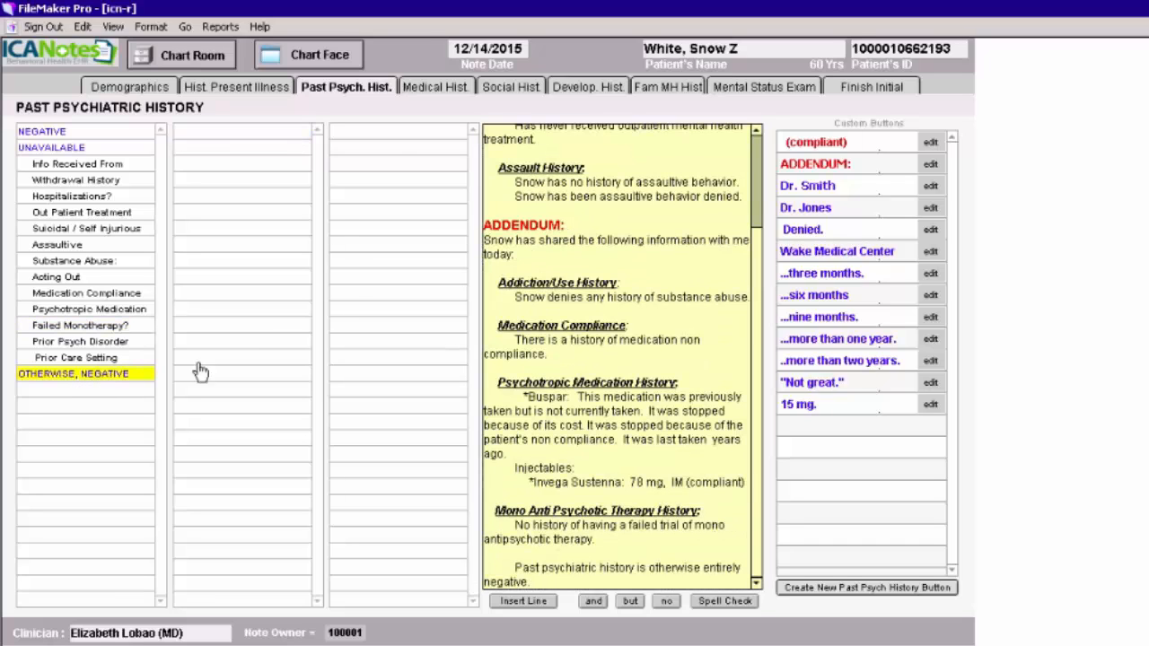
# In the Medical History, record an MRSA infection under Infection or Disease and add the custom detail "MRSA+ p Vancomycin".
pyautogui.click(444, 96)
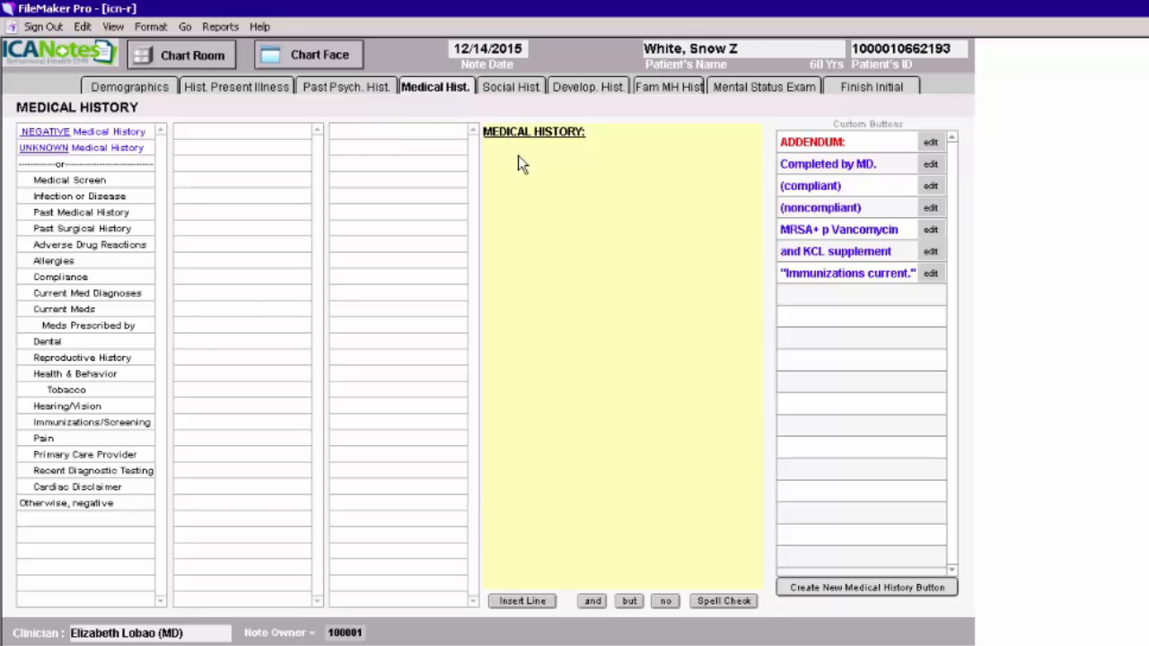
pyautogui.click(494, 150)
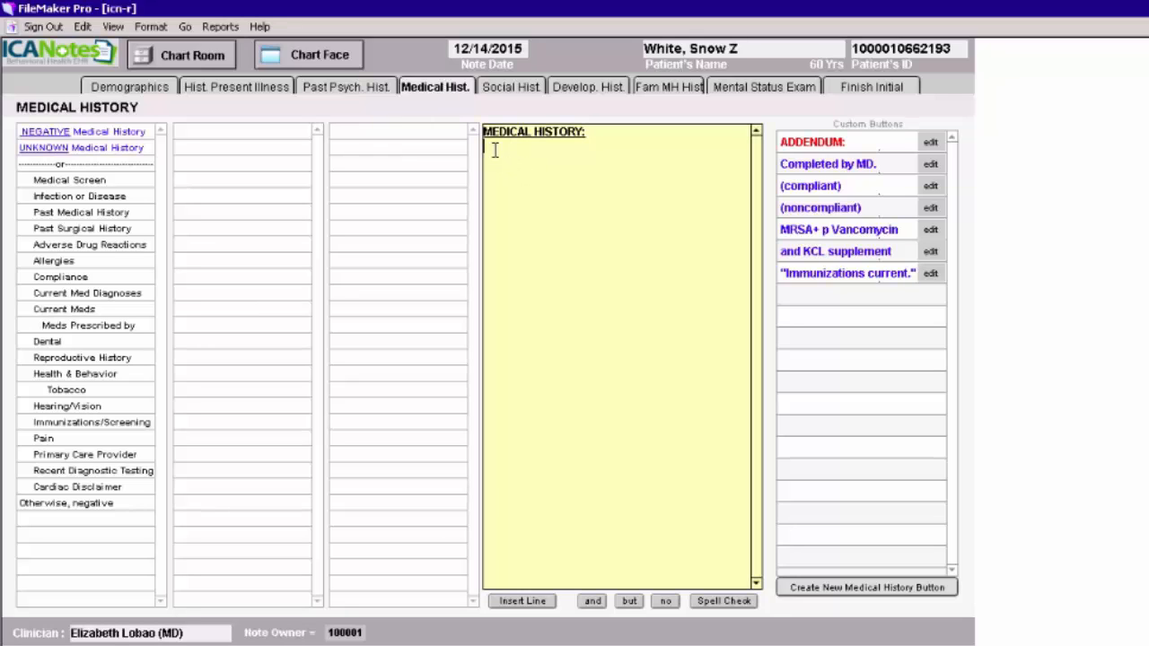
pyautogui.click(66, 198)
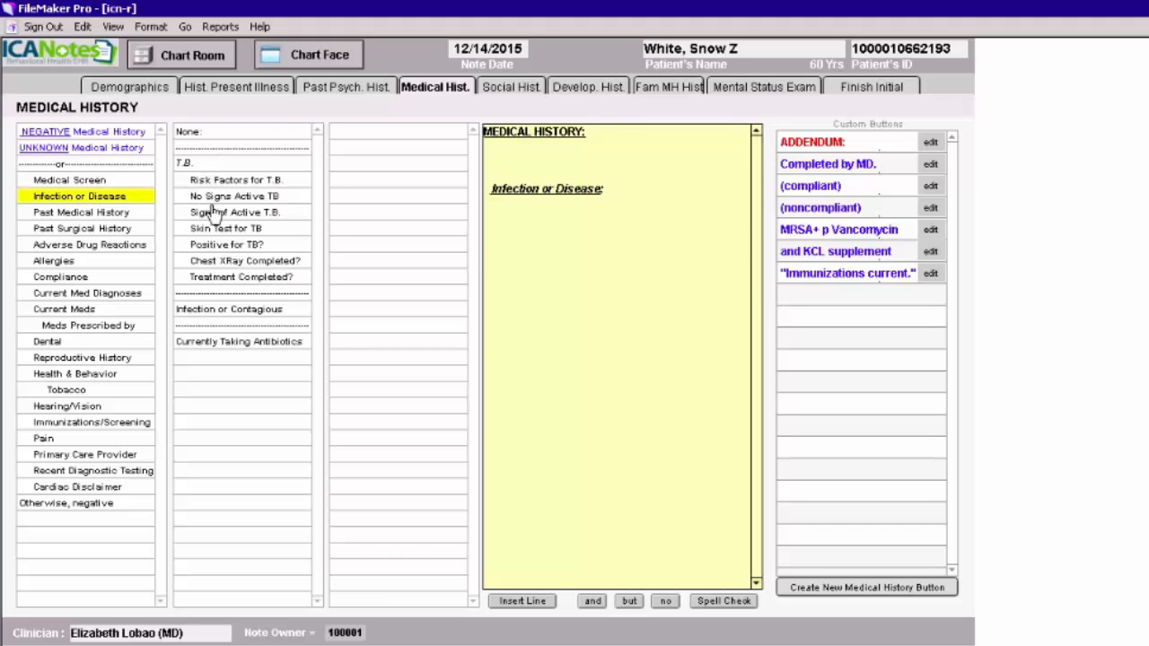
pyautogui.click(216, 309)
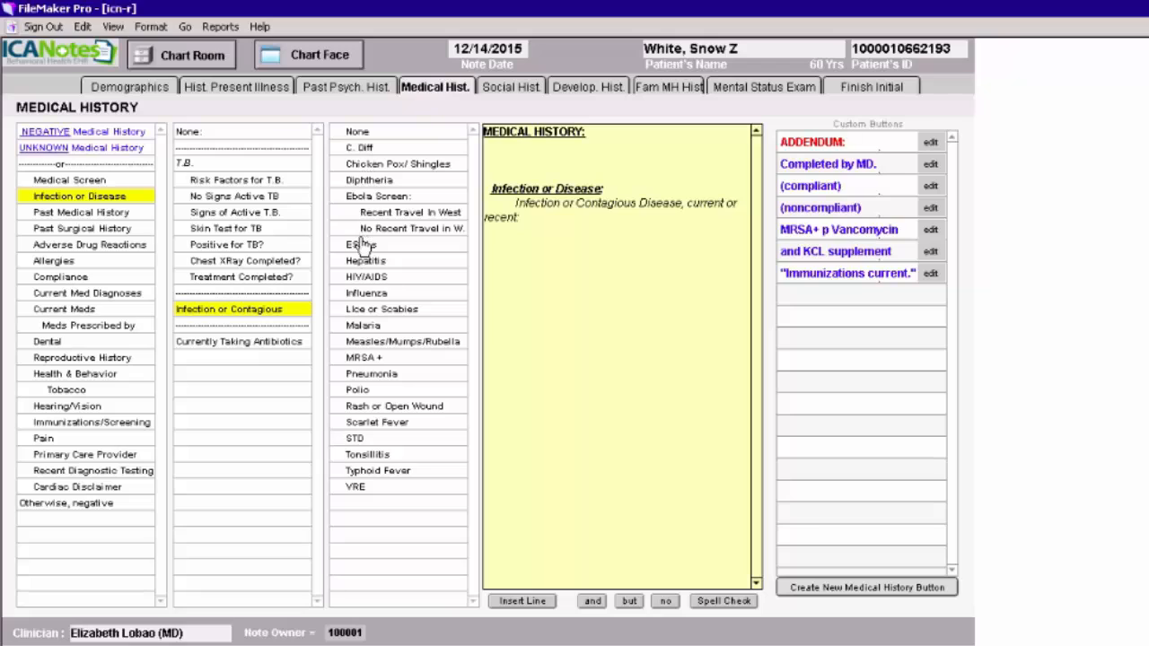
pyautogui.click(360, 359)
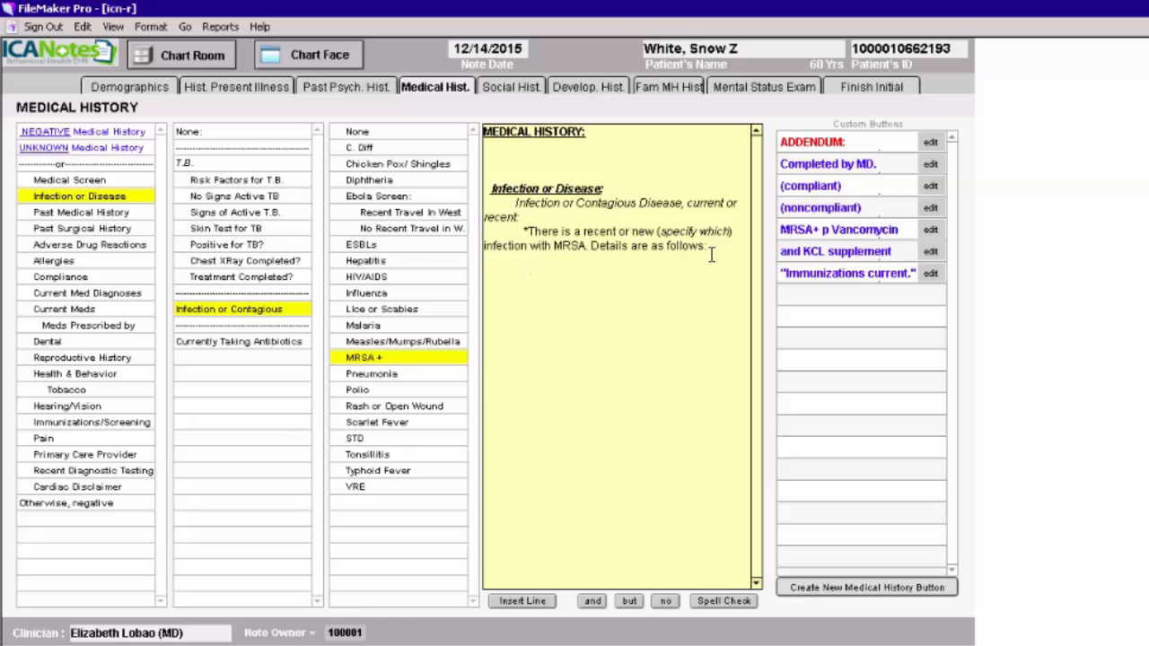
pyautogui.click(839, 233)
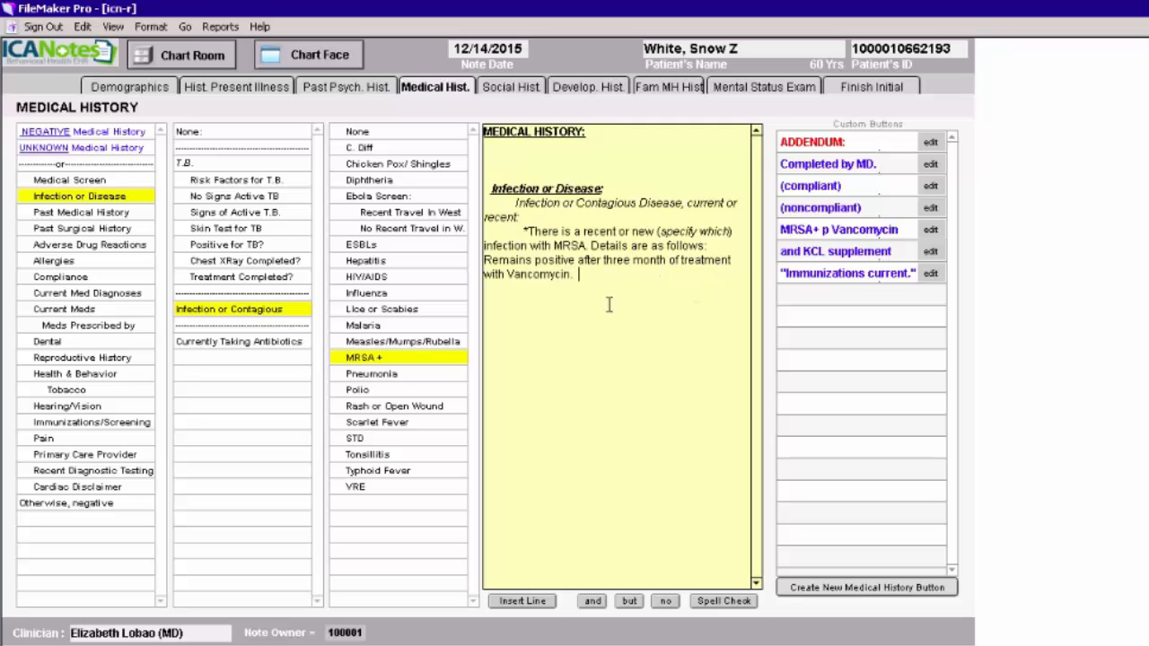
# Start a new entry for Sulfa Drugs in the Medical History's adverse drug reaction list.
pyautogui.click(100, 246)
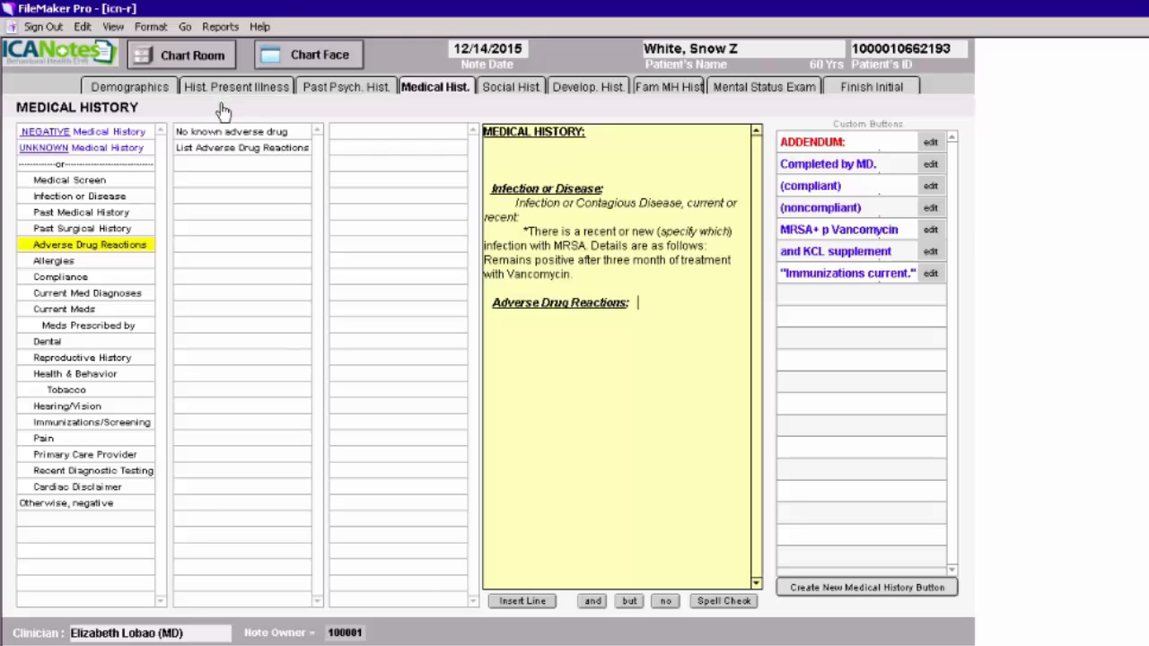
pyautogui.click(249, 156)
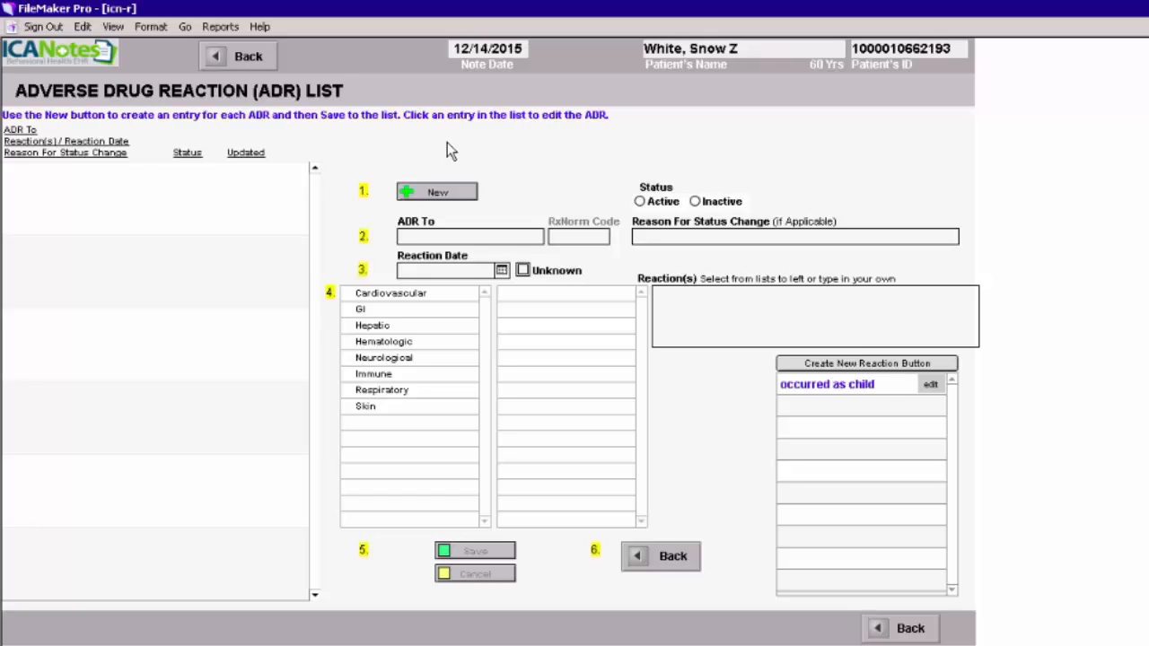
pyautogui.click(440, 194)
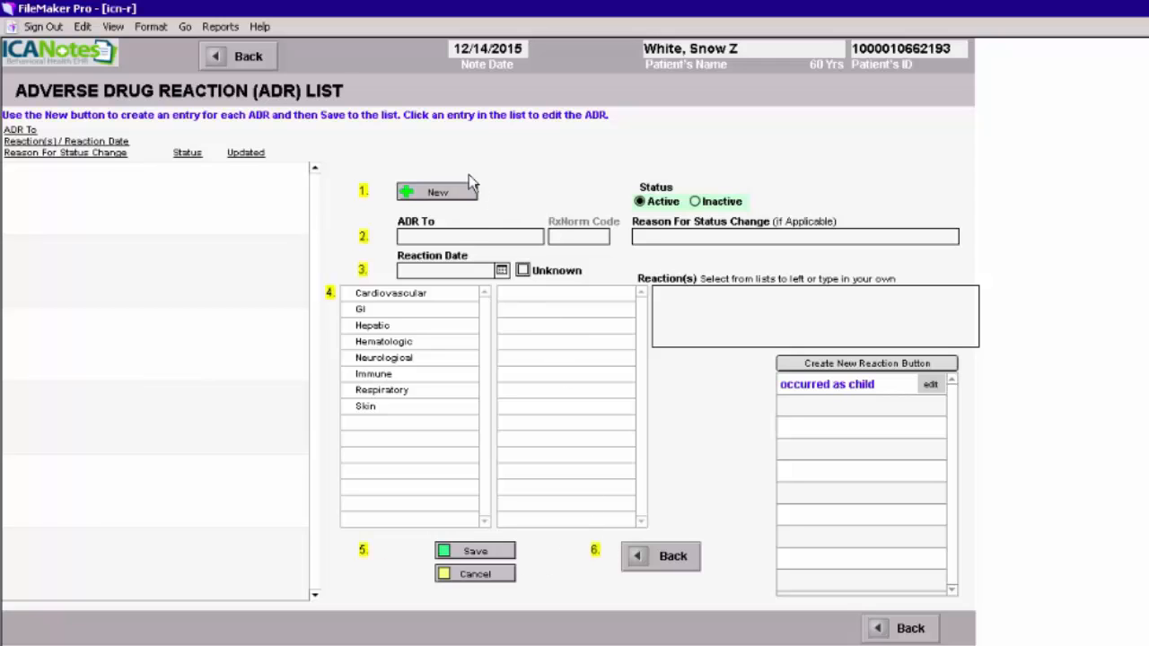
pyautogui.click(462, 236)
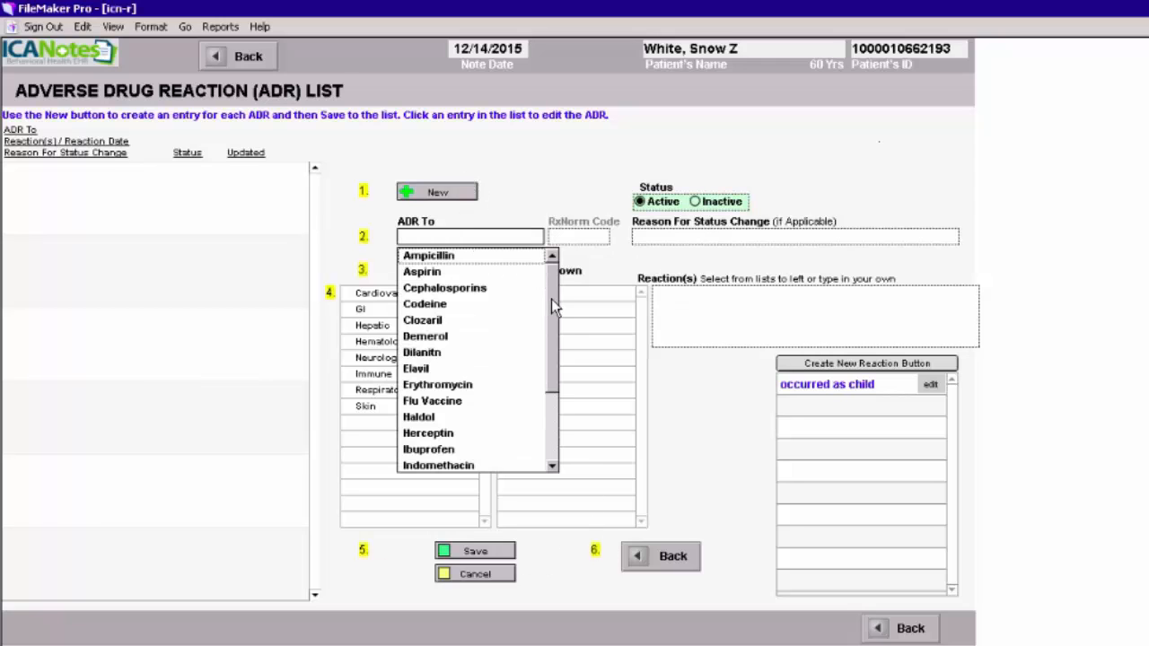
pyautogui.moveTo(553, 298); pyautogui.dragTo(551, 380)
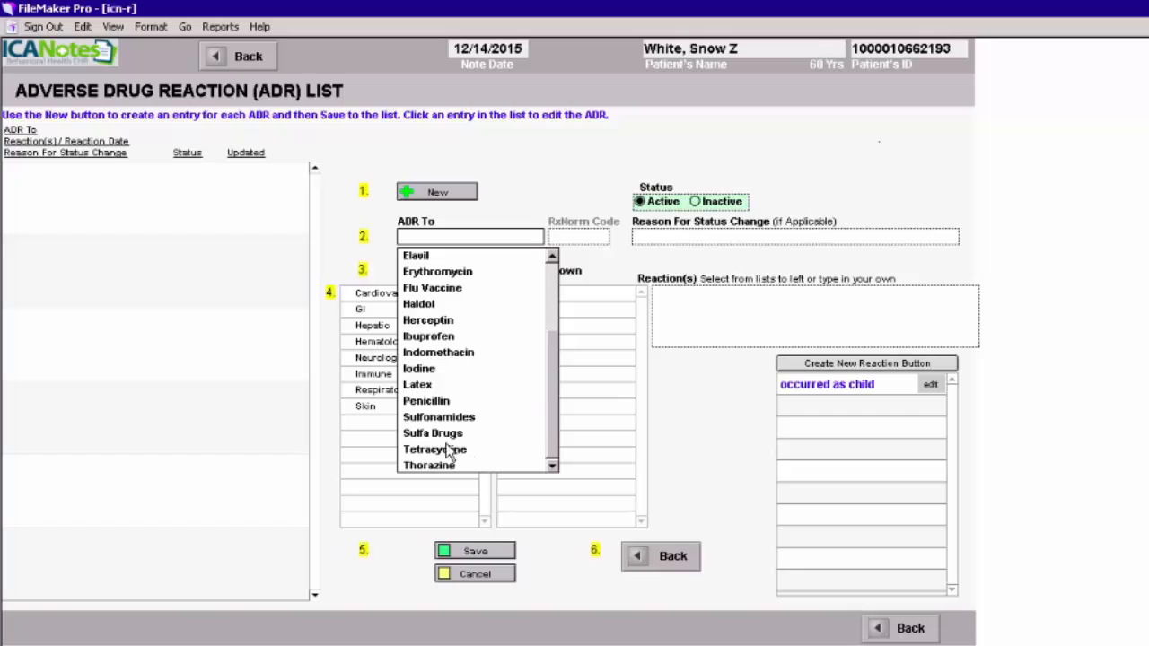
pyautogui.click(449, 434)
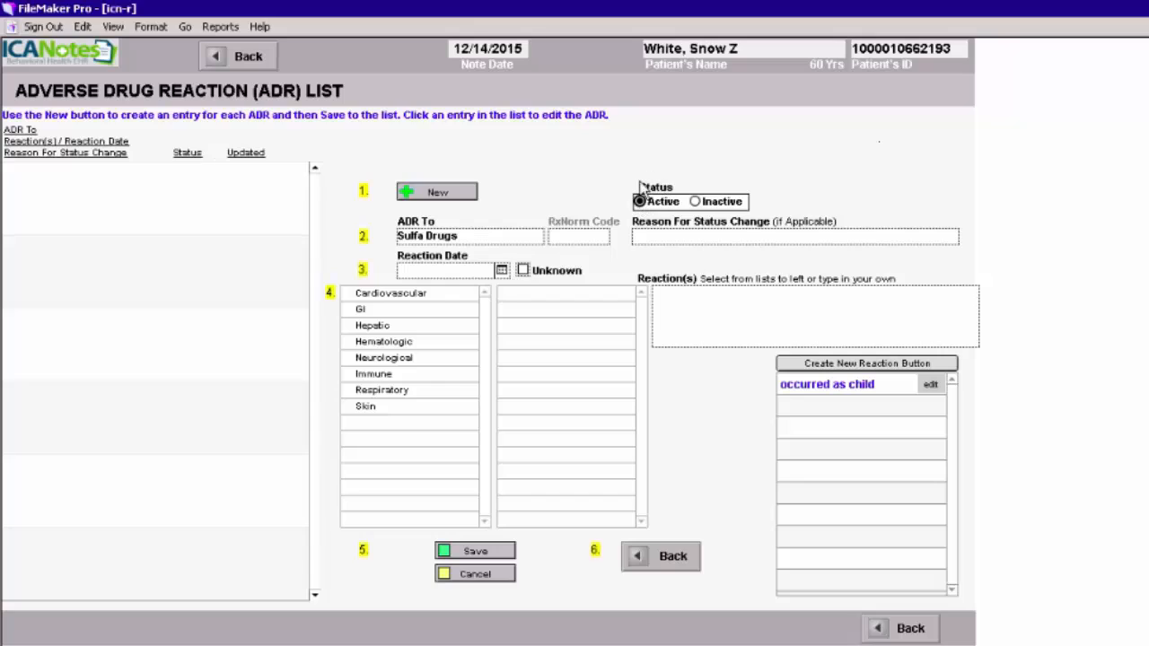
pyautogui.click(501, 271)
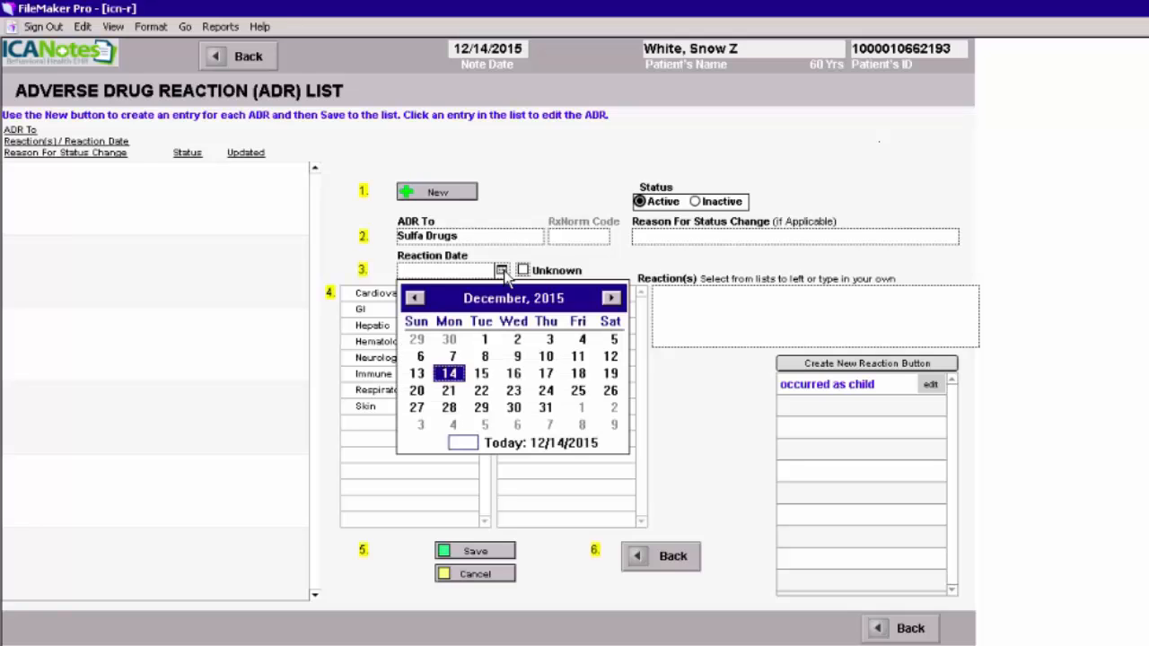
pyautogui.click(448, 374)
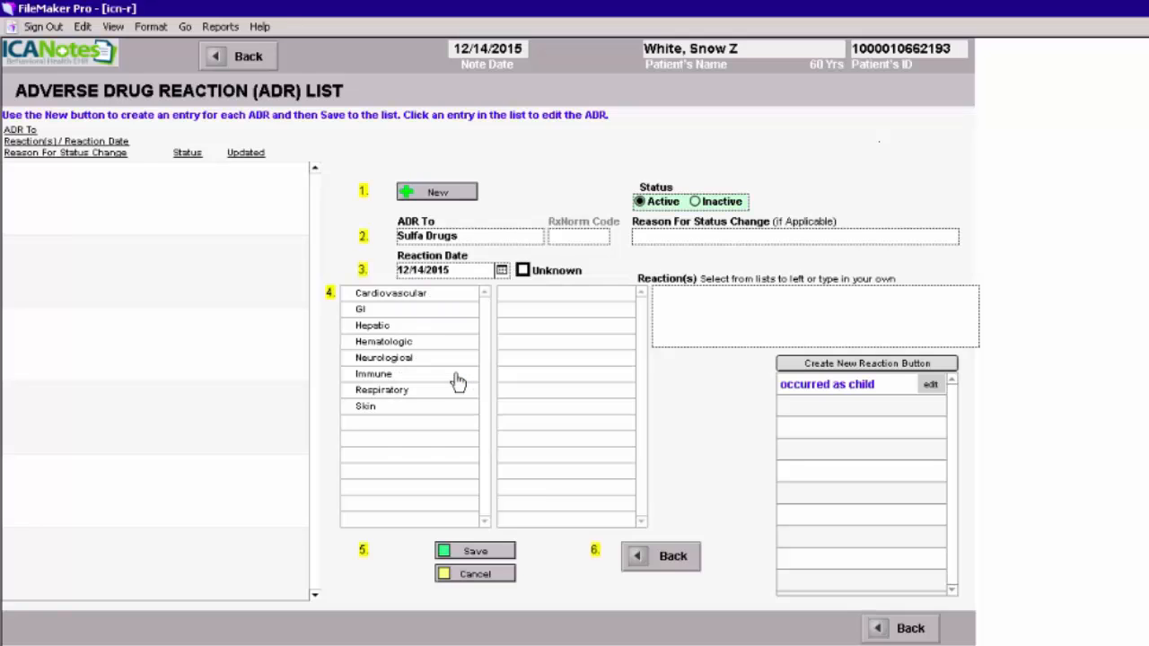
pyautogui.click(452, 270)
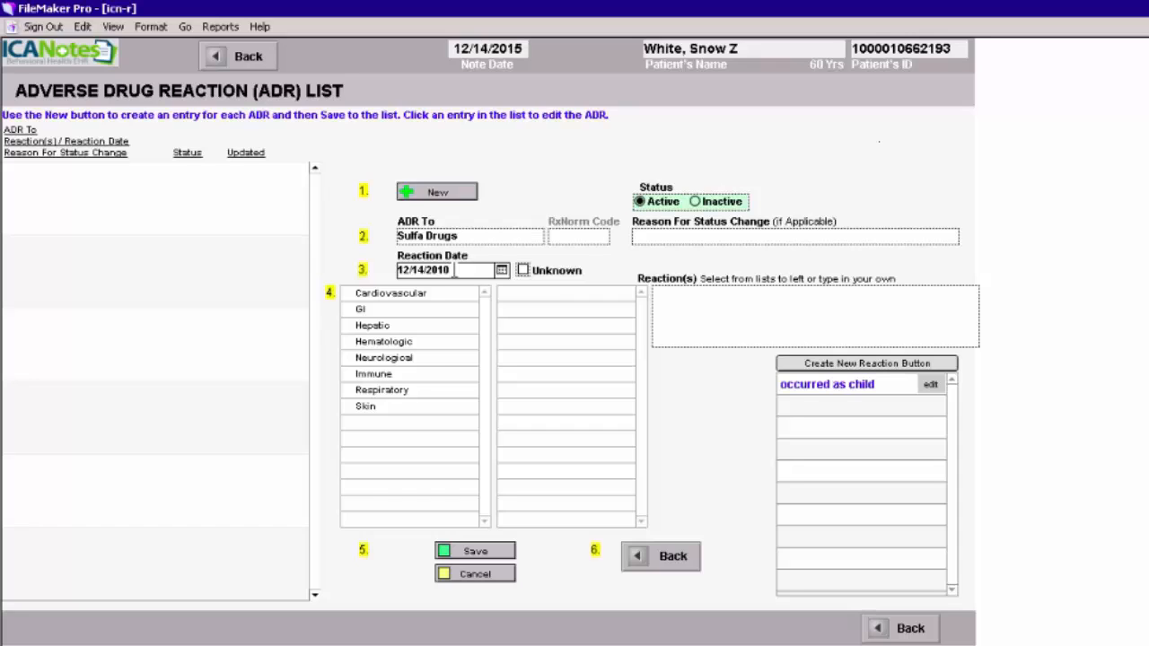
pyautogui.moveTo(469, 269); pyautogui.dragTo(384, 274)
# Mark the Sulfa Drugs reaction date as unknown, add Respiratory Distress with the custom "occurred as child" detail, and save it to the note.
pyautogui.click(521, 269)
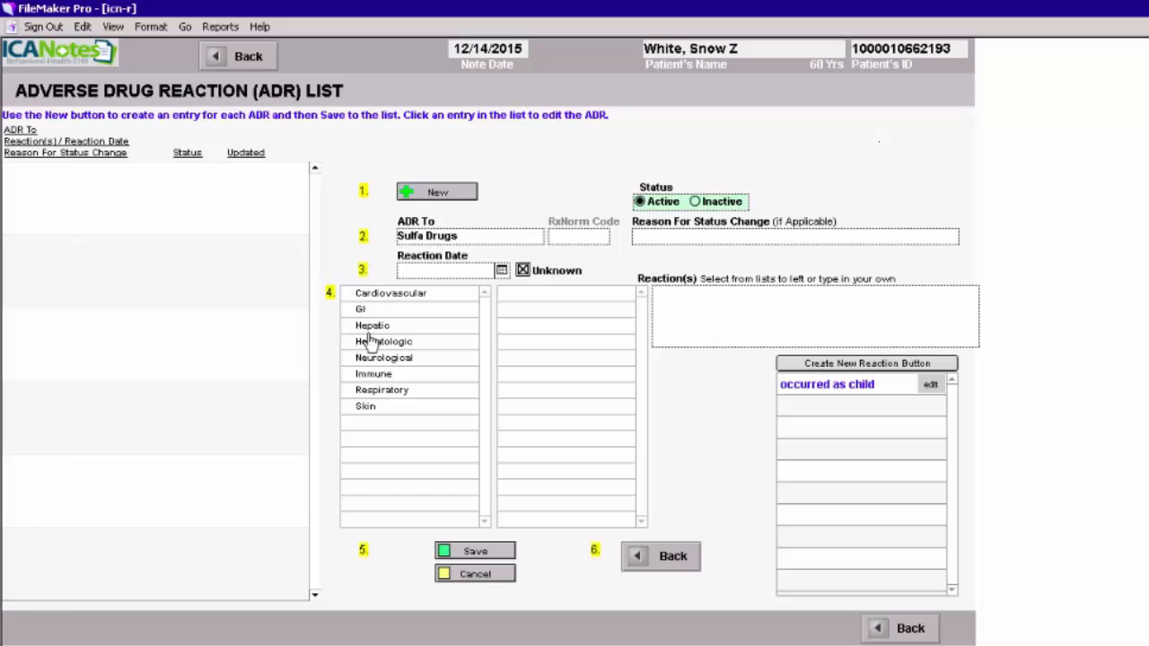
pyautogui.click(373, 397)
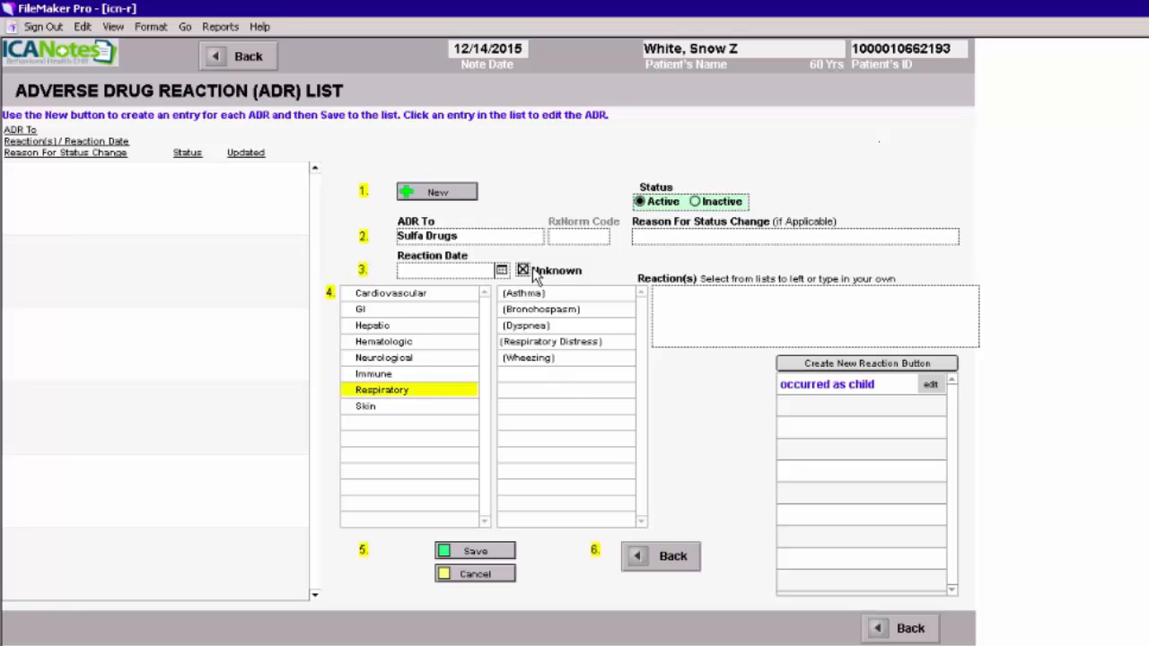
pyautogui.click(537, 345)
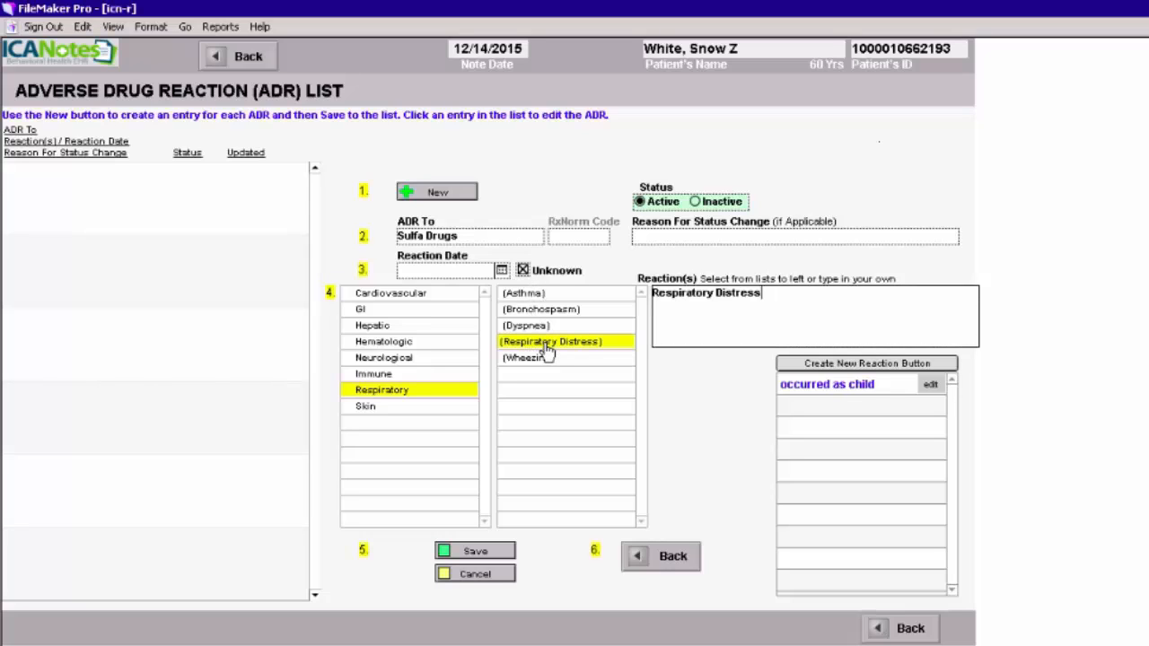
pyautogui.click(847, 392)
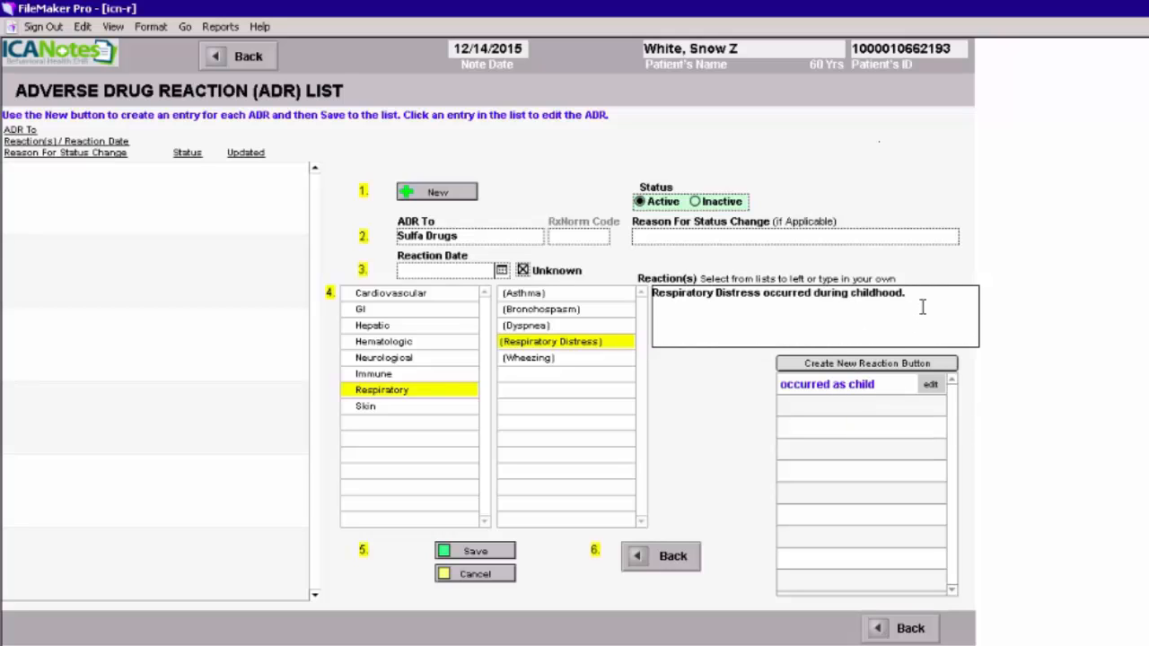
pyautogui.click(482, 553)
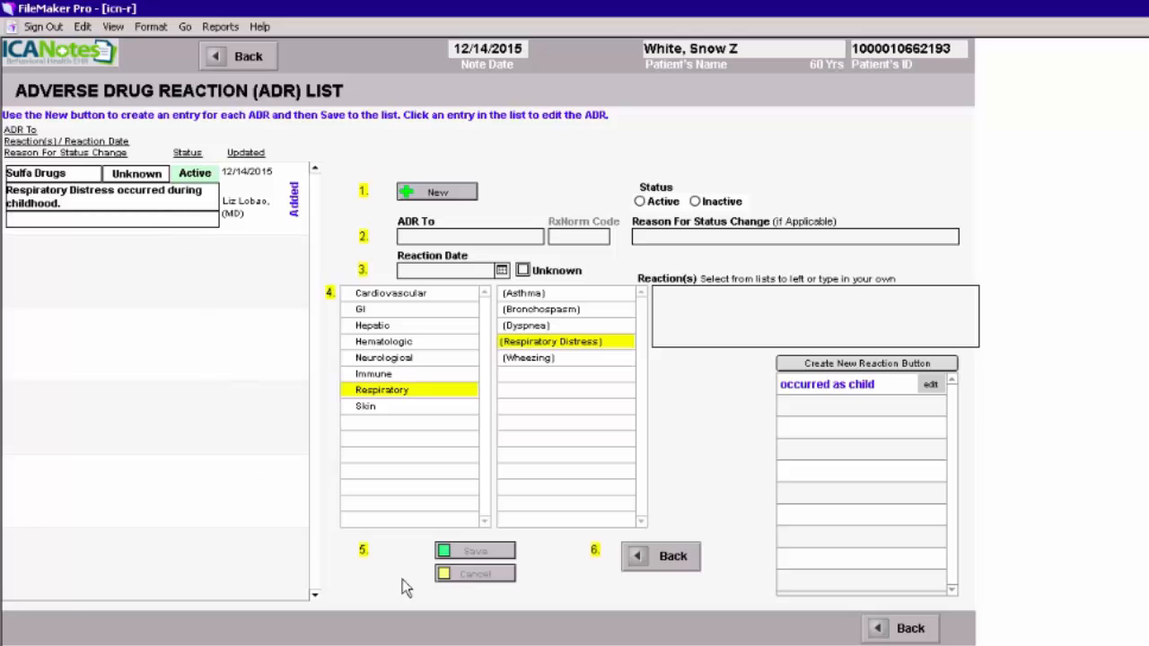
pyautogui.click(668, 558)
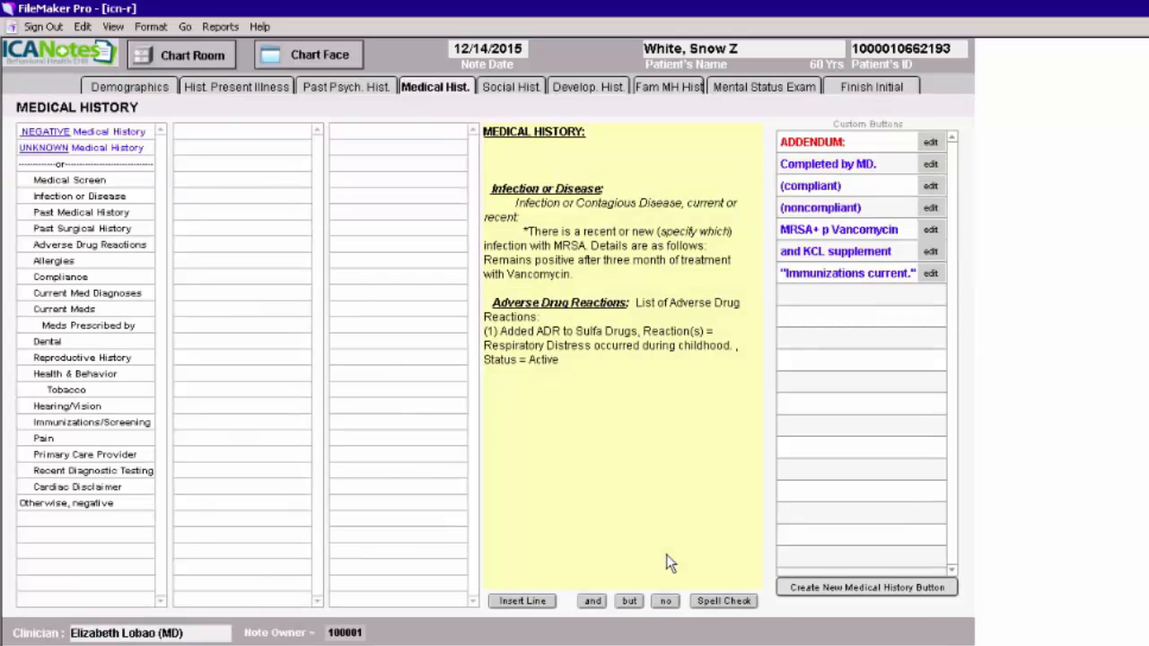
# Record a peanut allergy with hives as the reaction under Allergies.
pyautogui.click(564, 358)
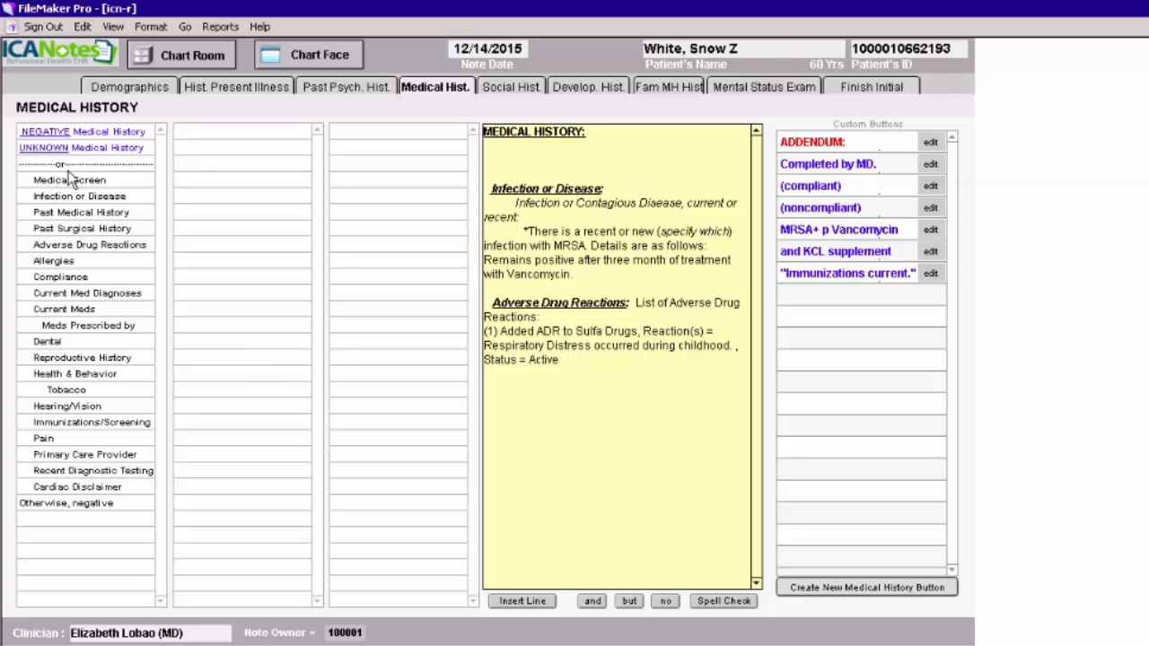
pyautogui.click(72, 263)
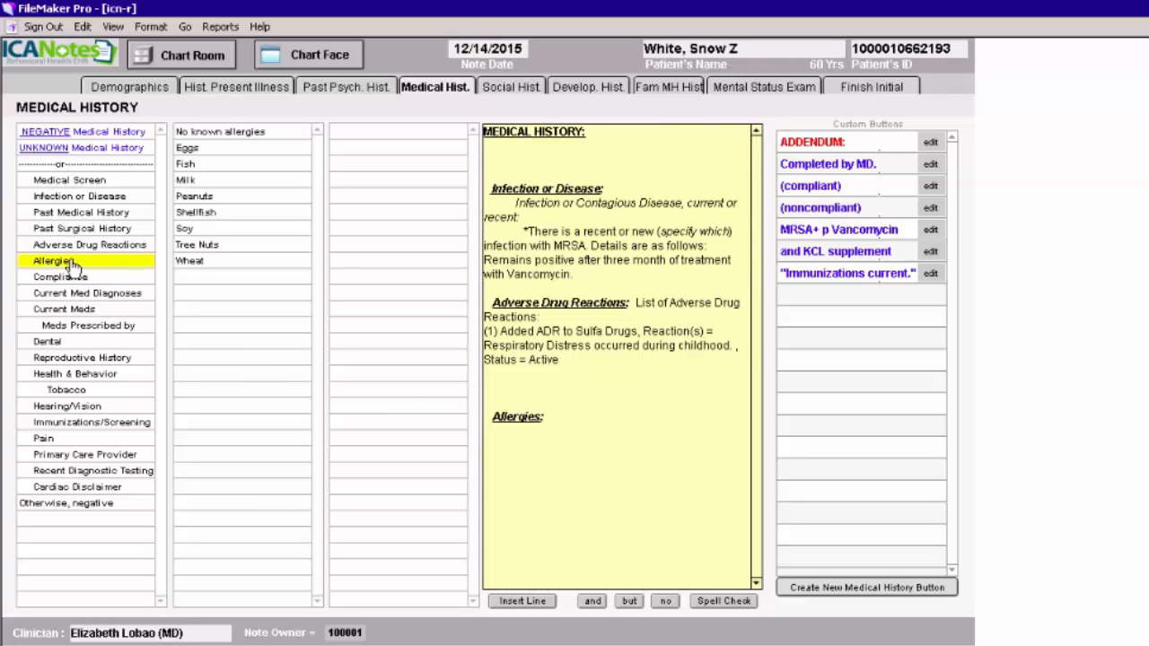
pyautogui.click(207, 195)
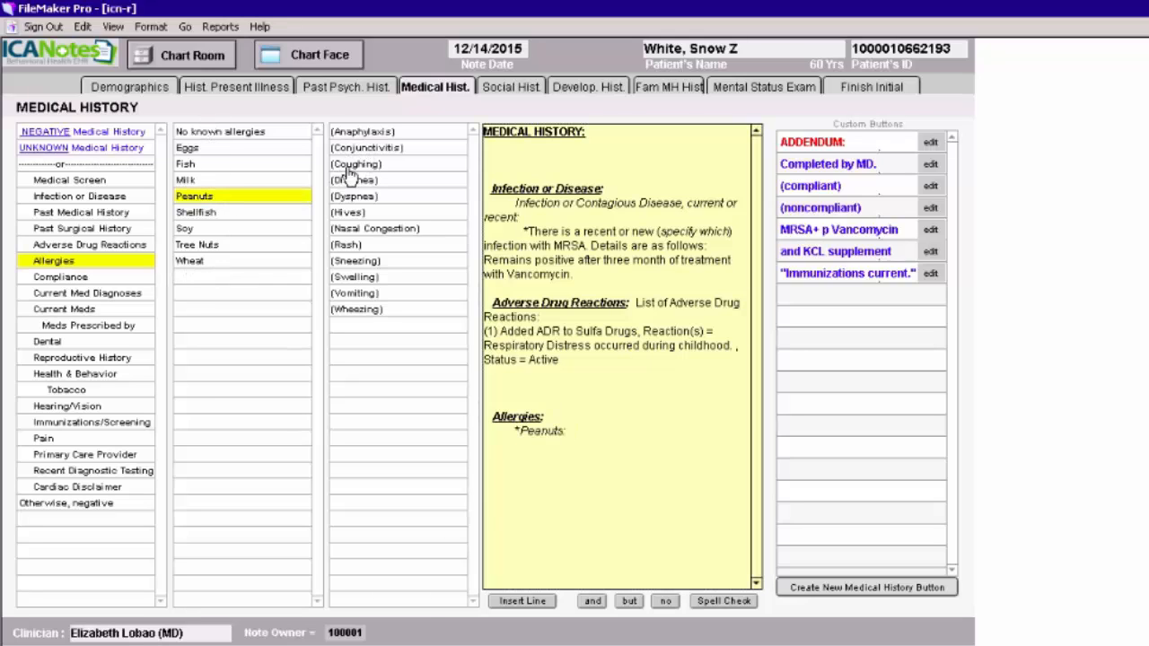
pyautogui.click(354, 214)
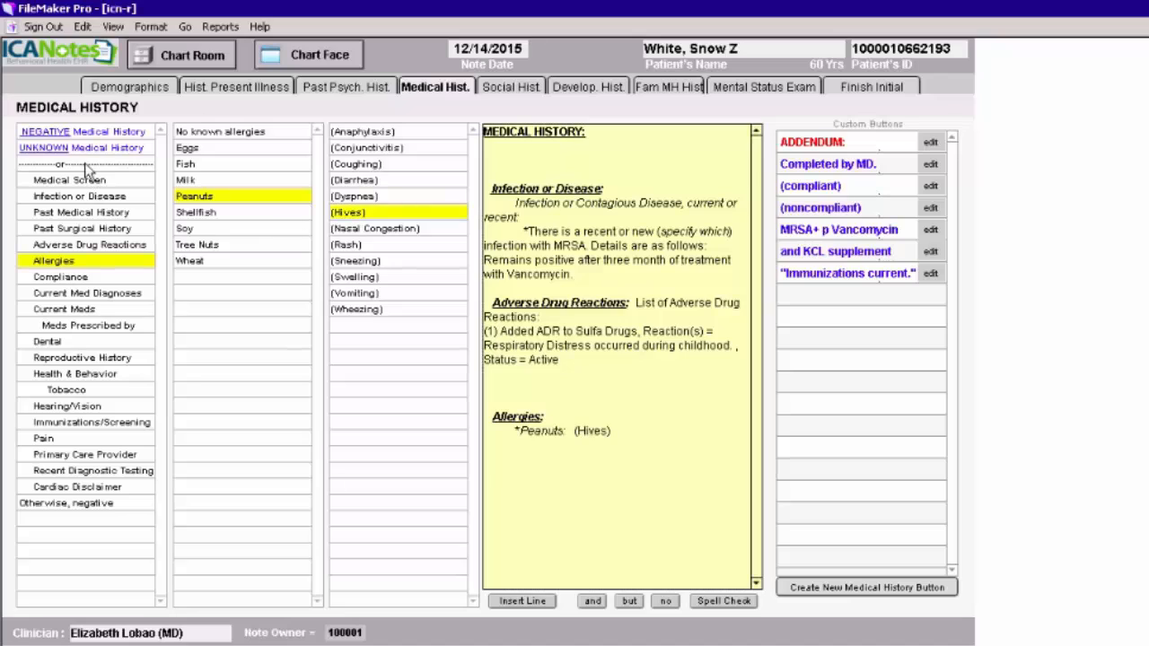
# Record the patient as compliant under Compliance and add cardiovascular Hypertension to the current medical diagnoses.
pyautogui.click(63, 280)
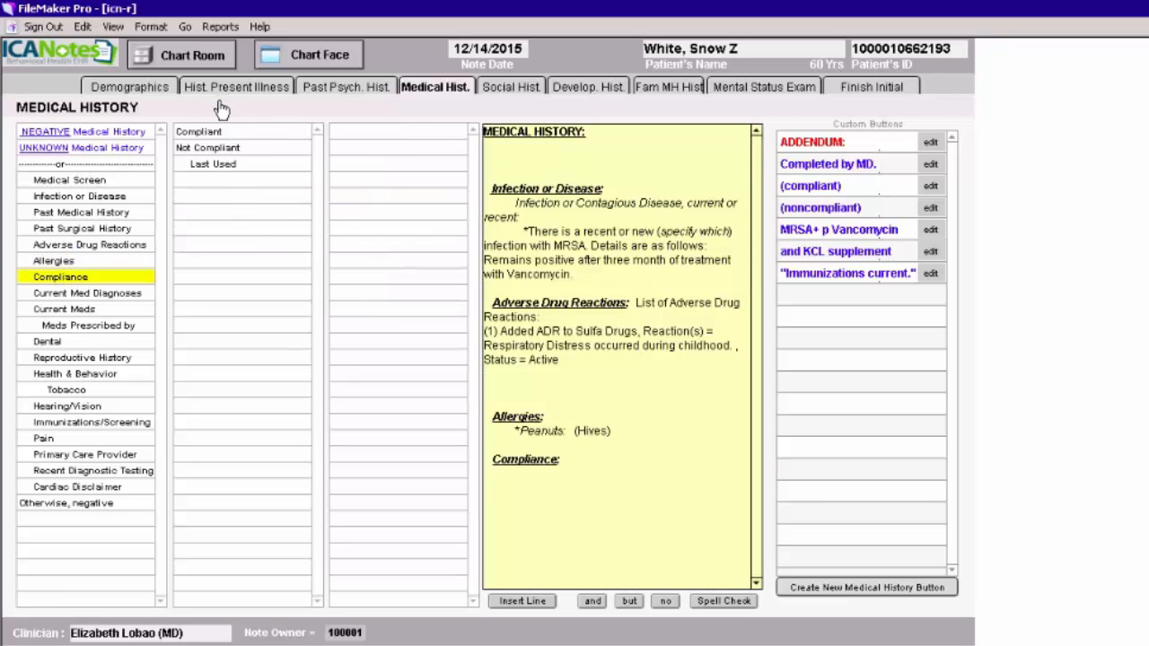
pyautogui.click(219, 133)
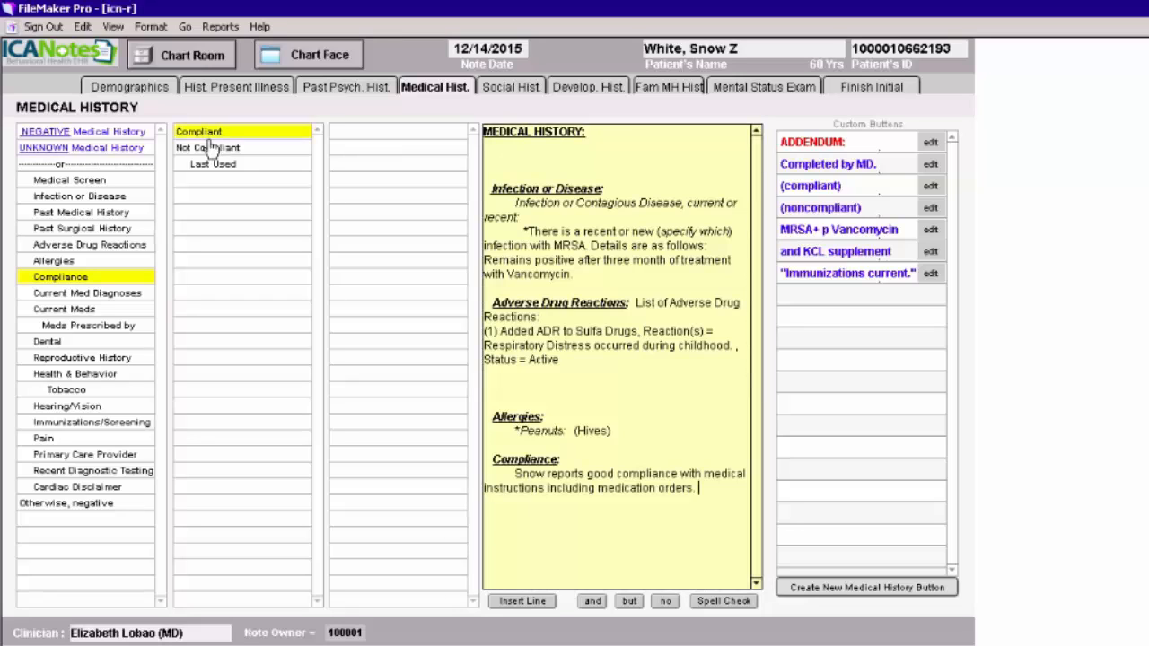
pyautogui.click(74, 294)
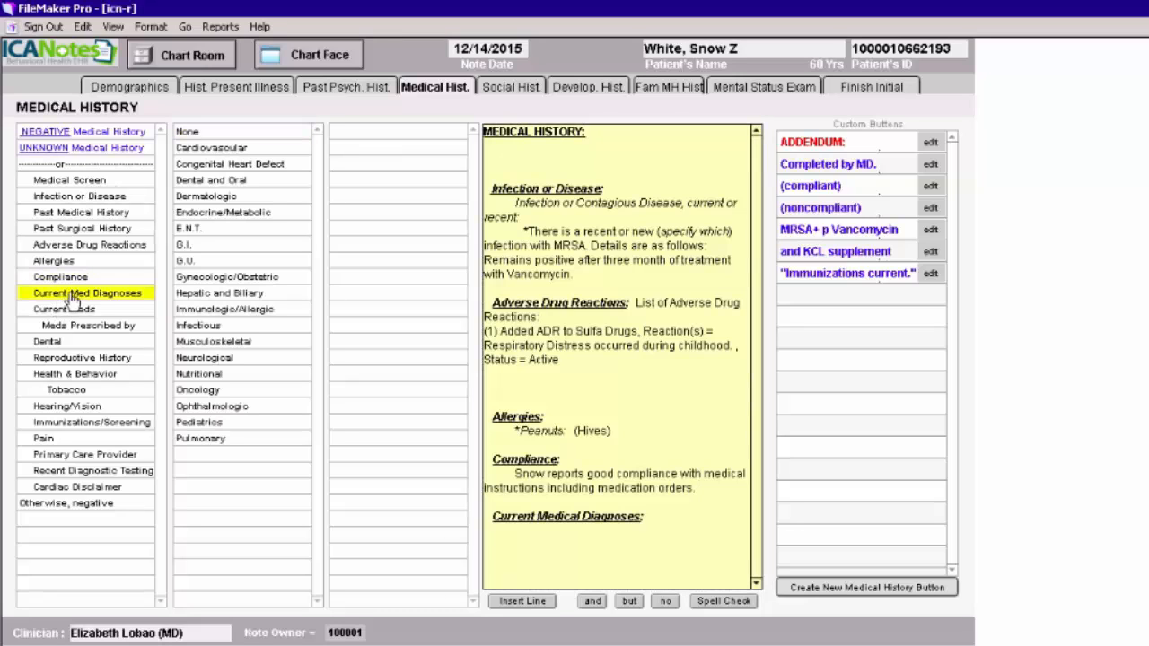
pyautogui.click(206, 148)
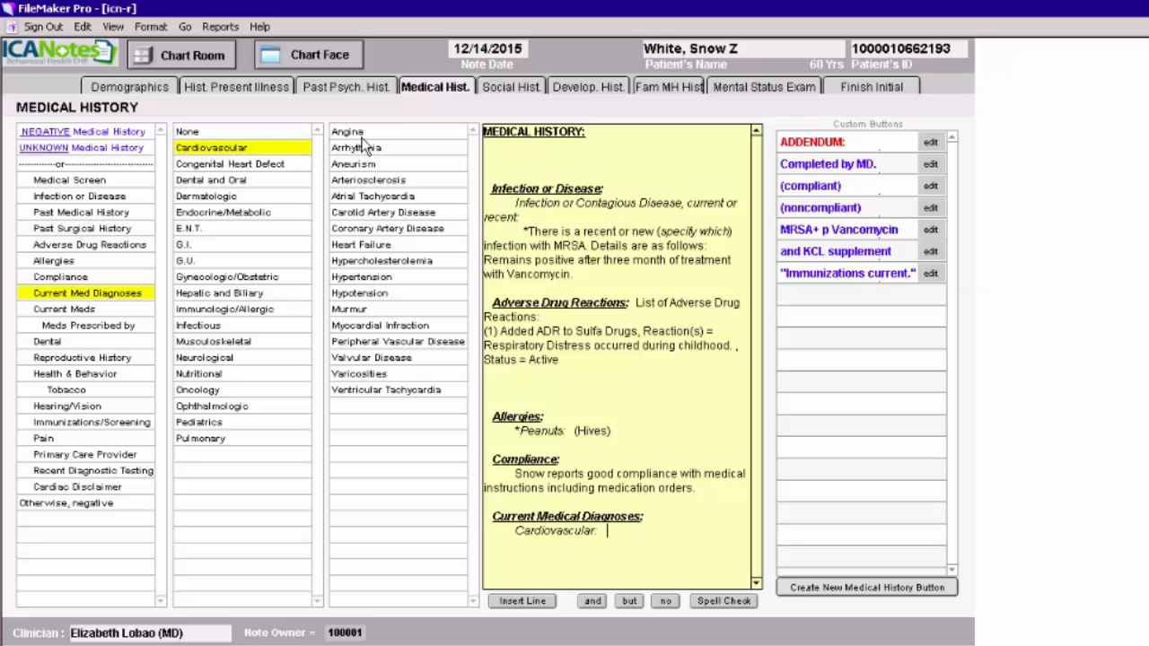
pyautogui.click(361, 278)
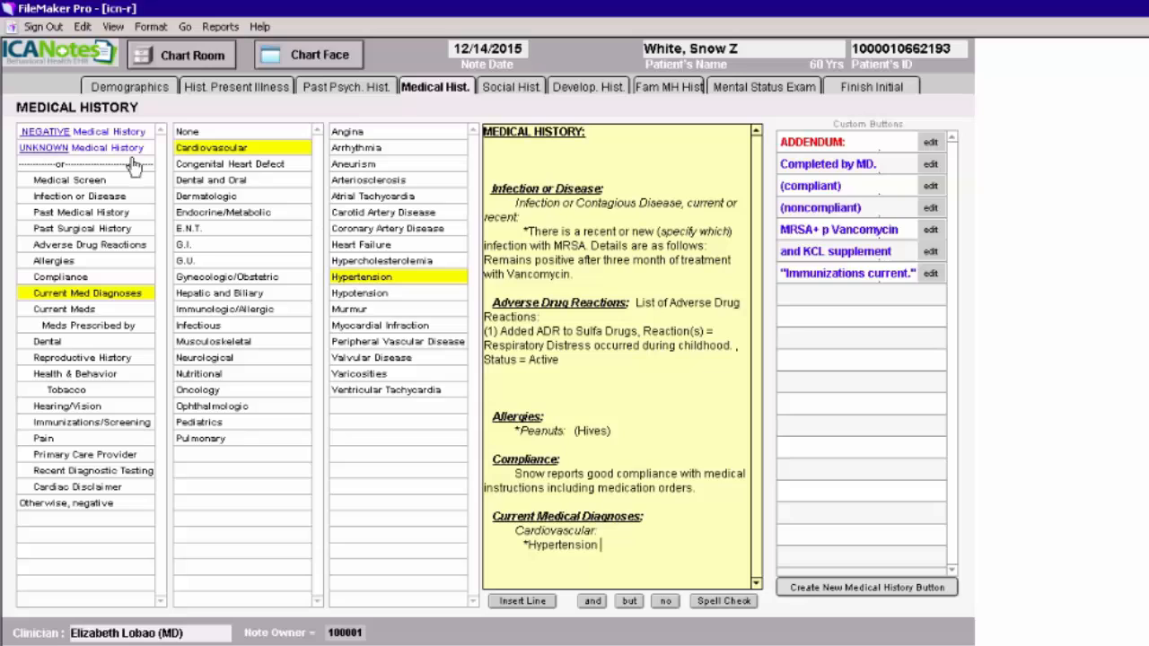
# Add the cardiovascular medication Lasix to the current medications with the custom text "and KCL supplement".
pyautogui.click(70, 311)
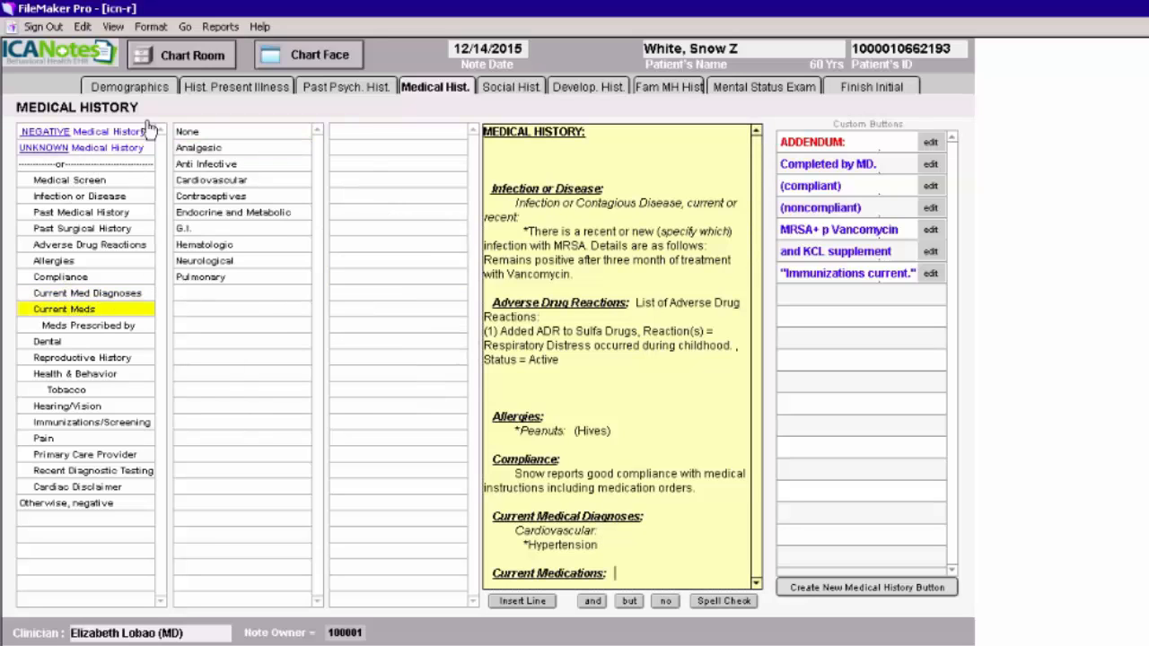
pyautogui.click(209, 182)
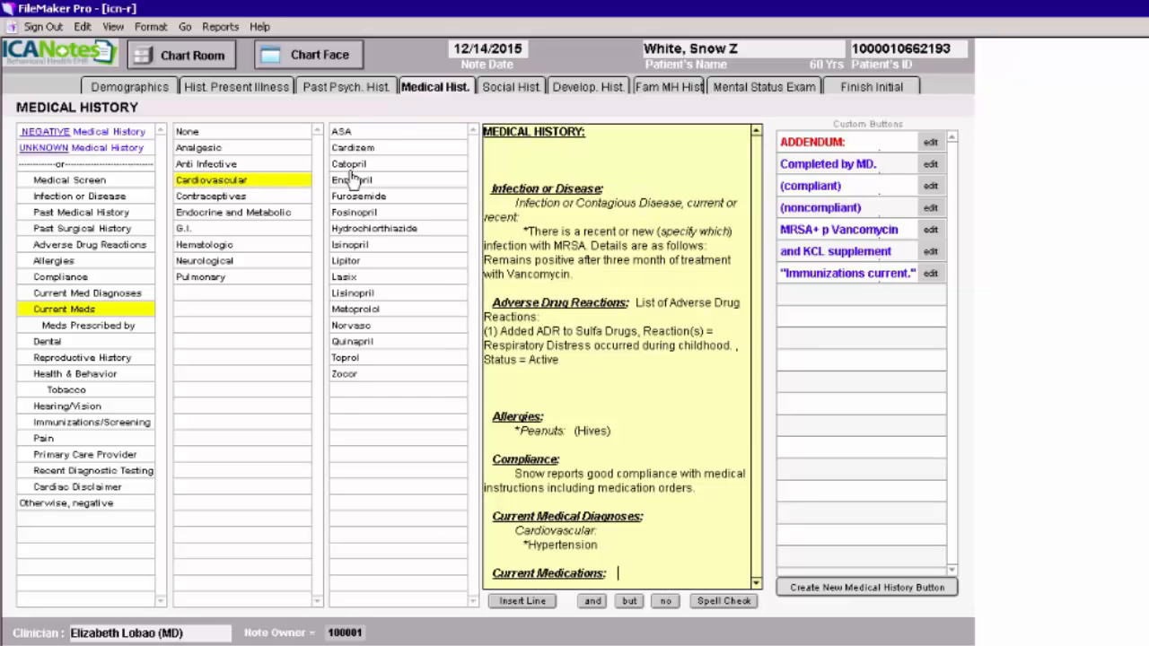
pyautogui.click(356, 281)
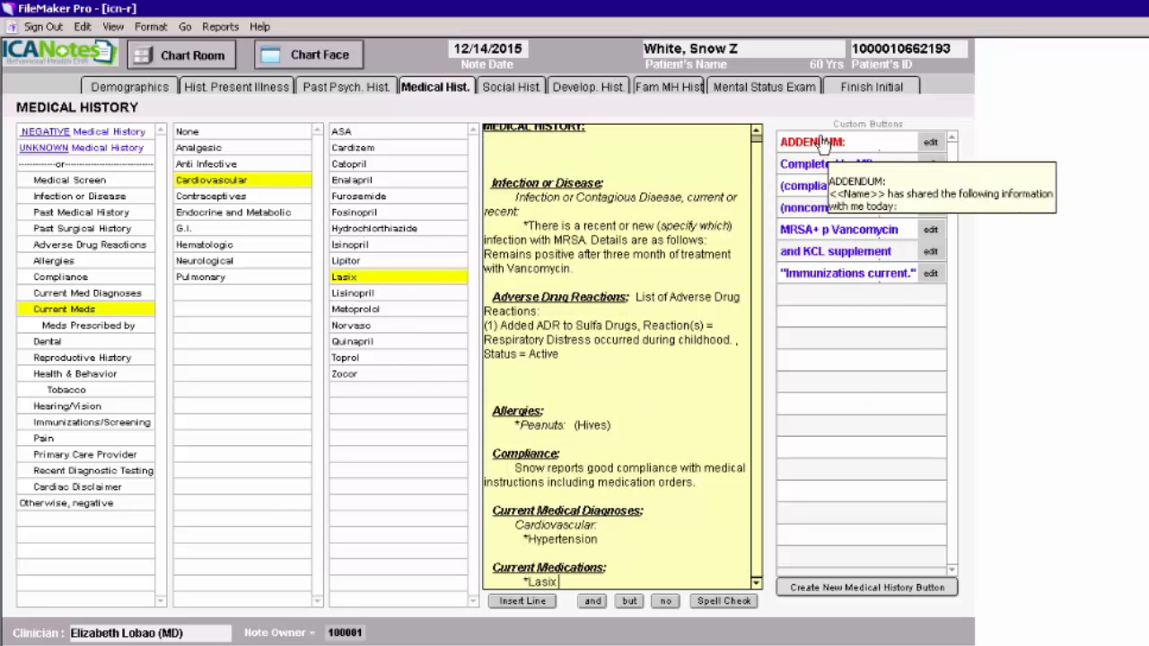
pyautogui.click(831, 254)
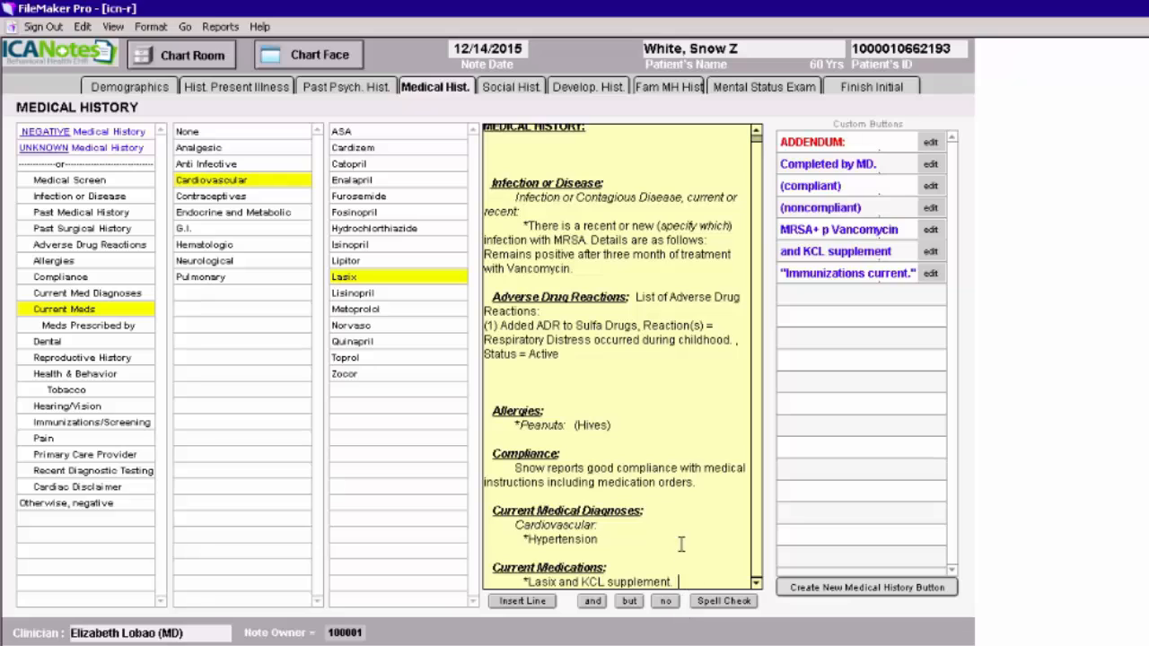
# Record in the Reproductive History that the patient is not pregnant.
pyautogui.scroll(-2, 683, 534)
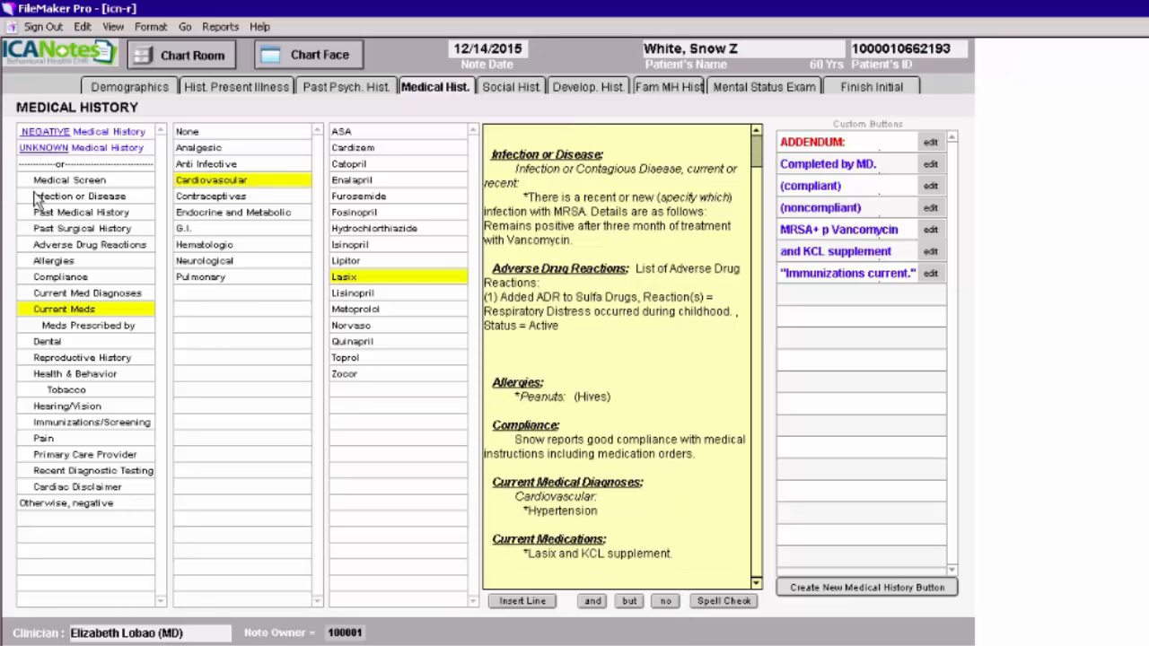
pyautogui.click(81, 358)
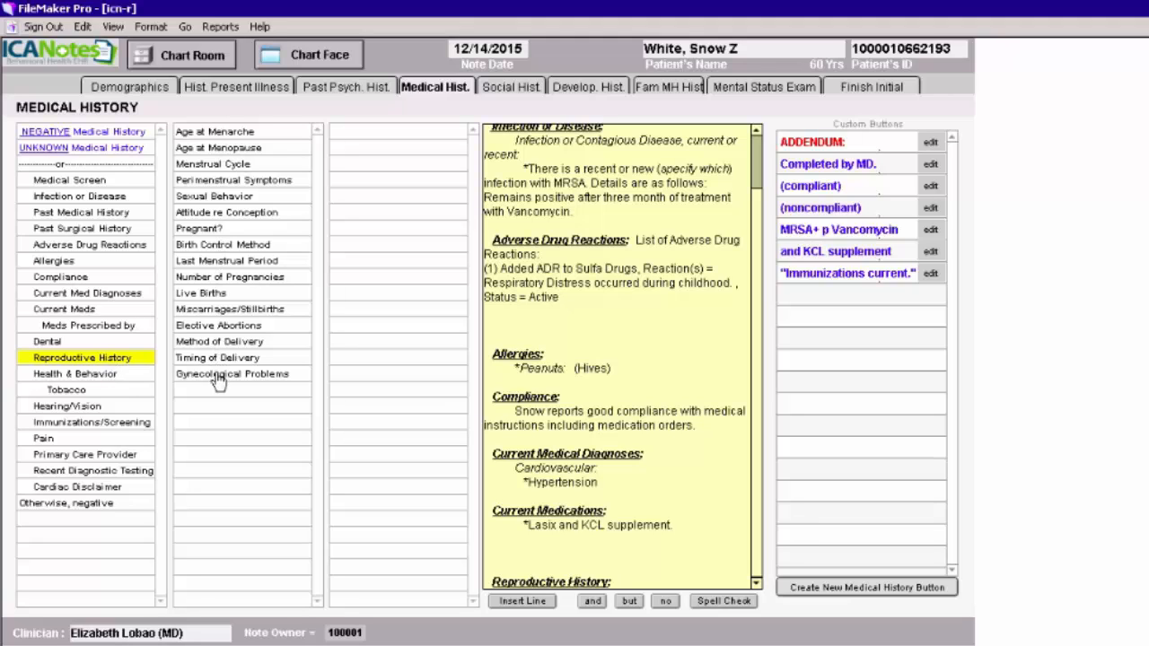
pyautogui.click(193, 231)
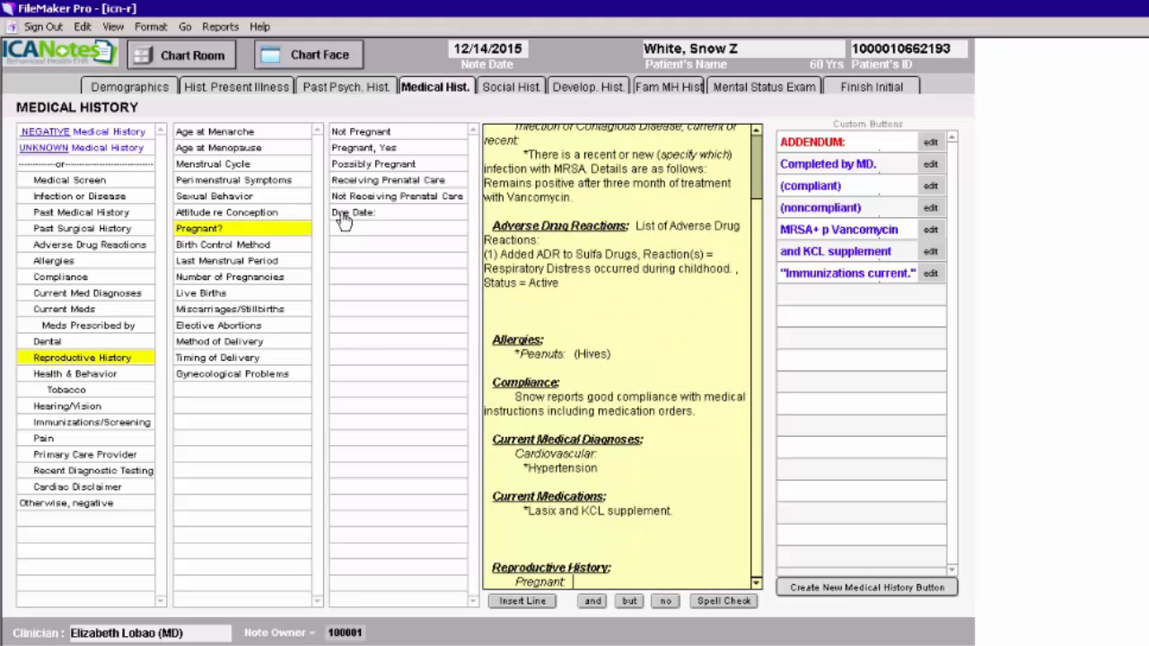
pyautogui.click(384, 135)
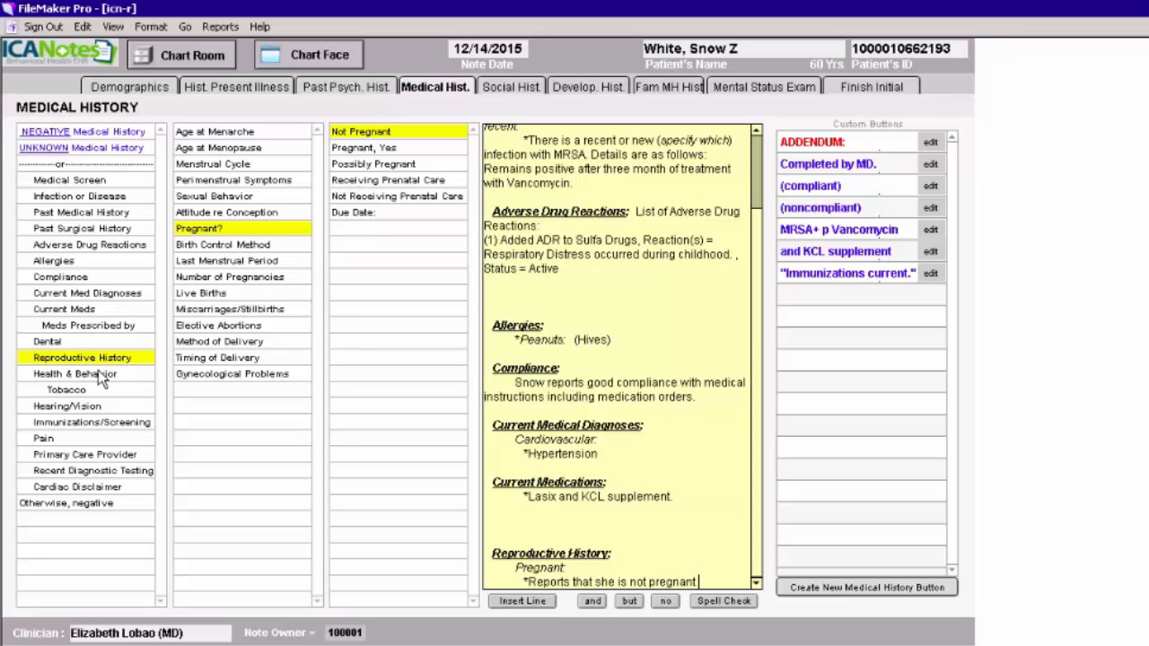
# Record in the Pain section that the patient has current pain in the lower back that occurs after exertion.
pyautogui.click(72, 441)
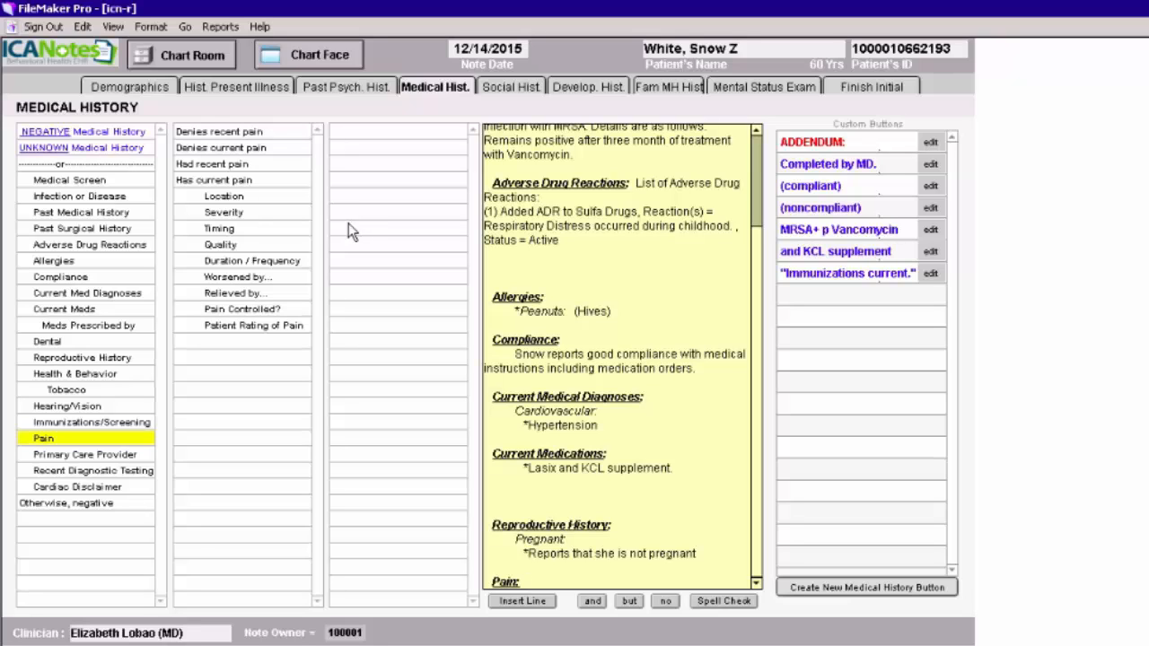
pyautogui.click(225, 180)
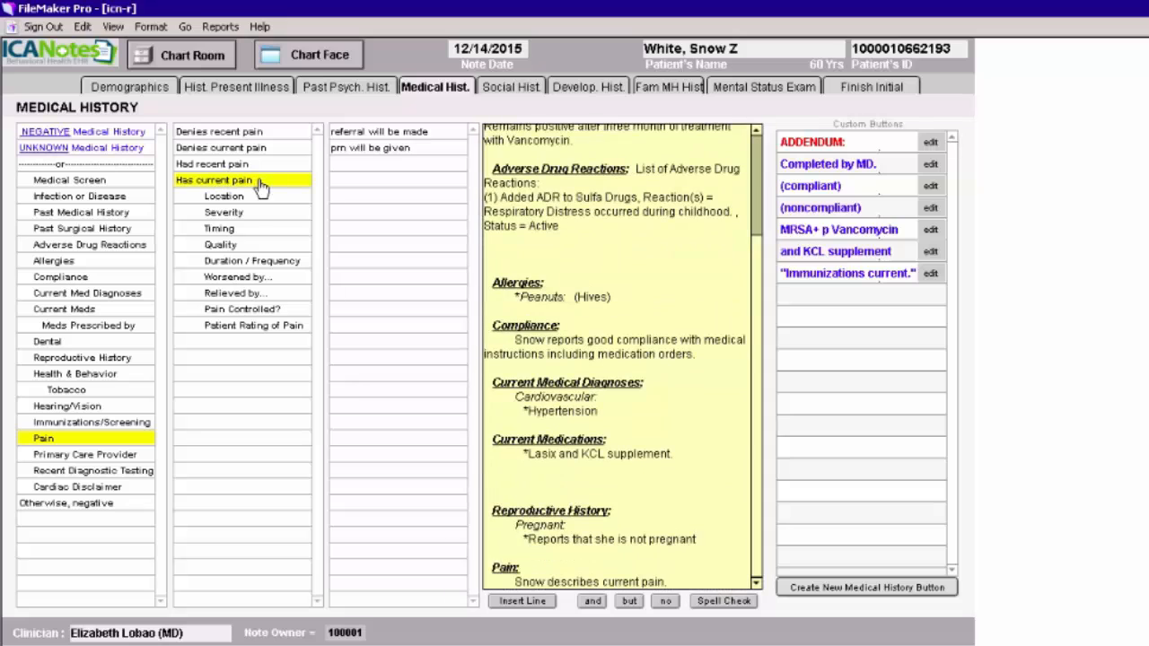
pyautogui.click(245, 194)
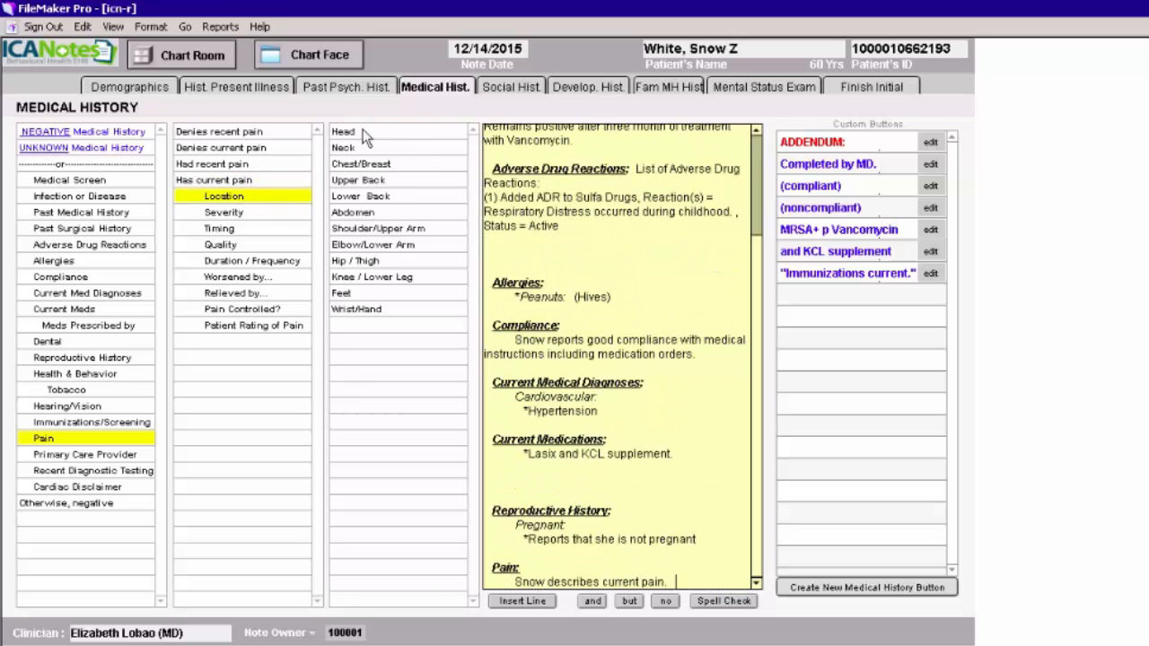
pyautogui.click(359, 196)
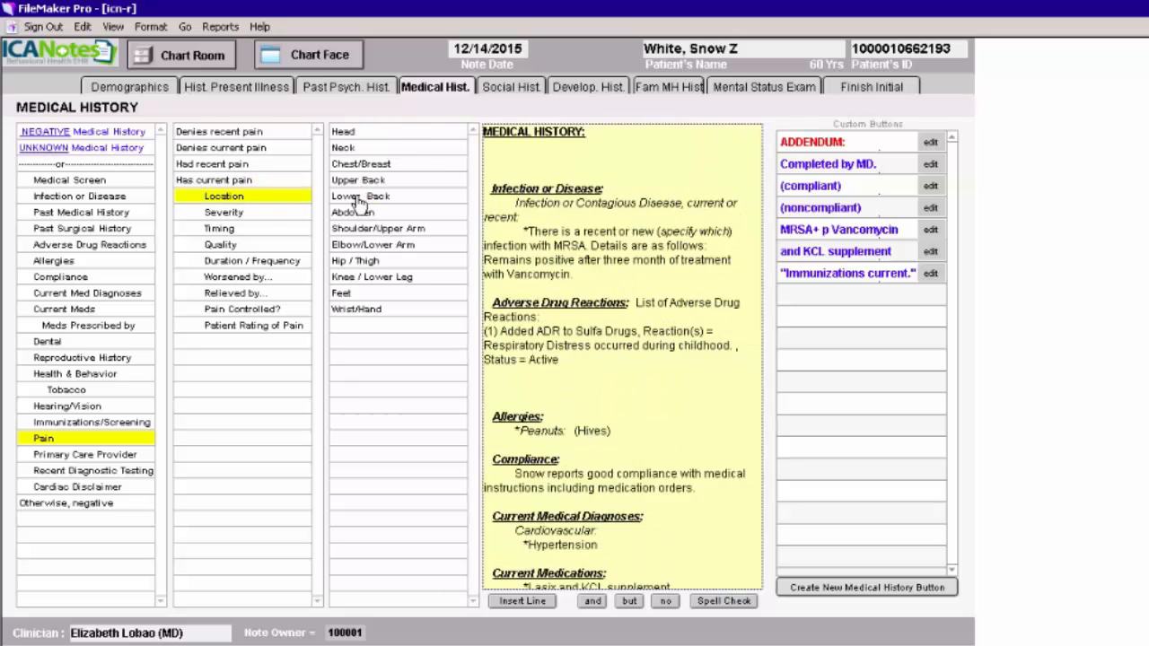
pyautogui.click(238, 228)
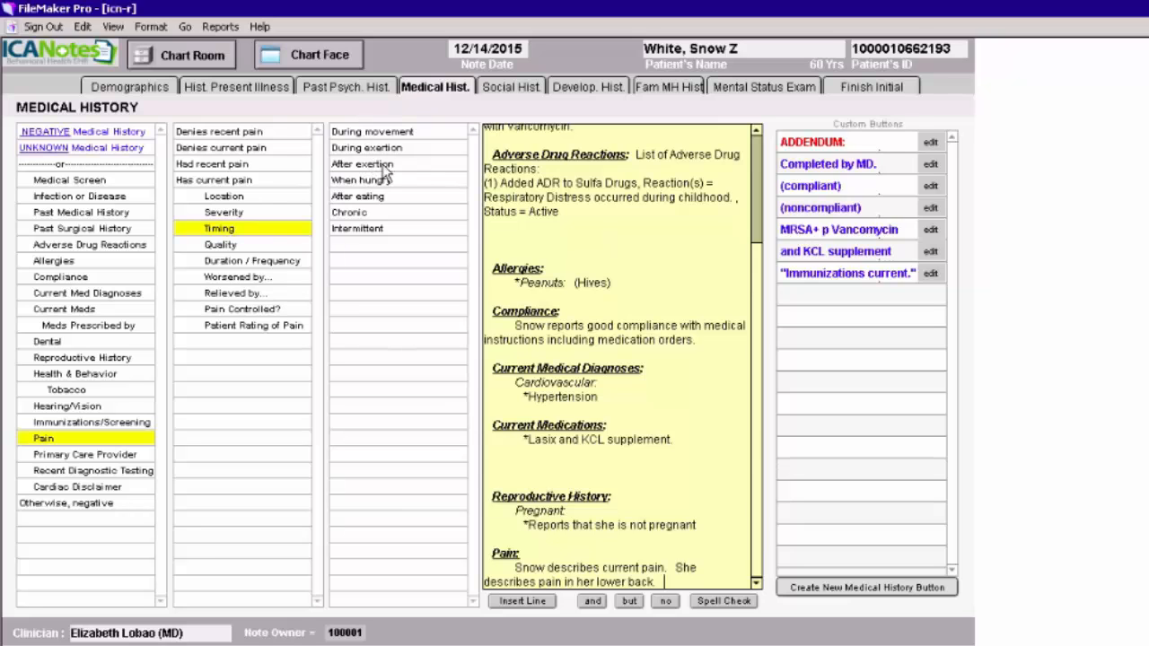
pyautogui.click(385, 167)
# Describe the pain's quality as sharp, its frequency as several times a day and its duration as lasting for minutes.
pyautogui.click(225, 244)
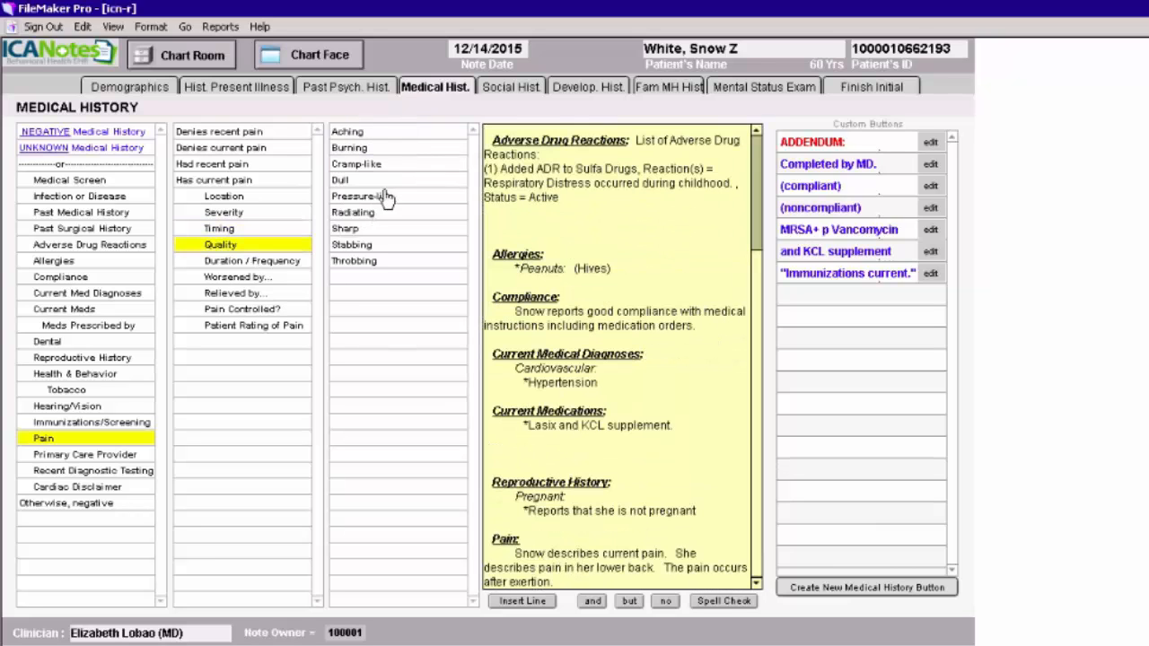
pyautogui.click(359, 230)
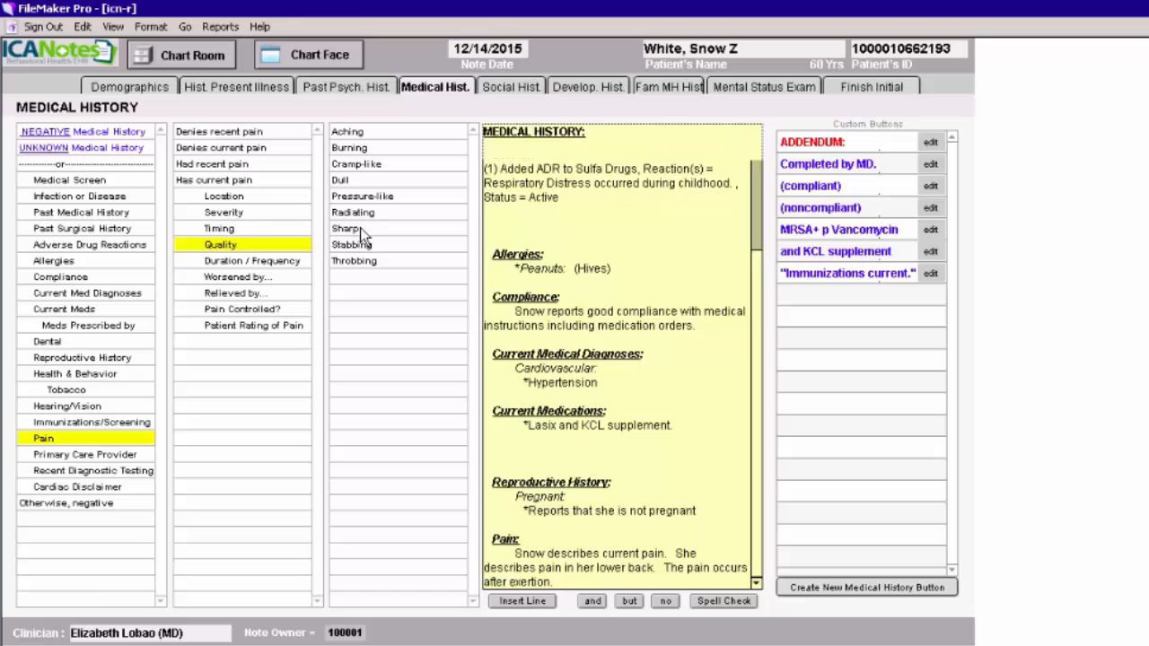
pyautogui.click(285, 265)
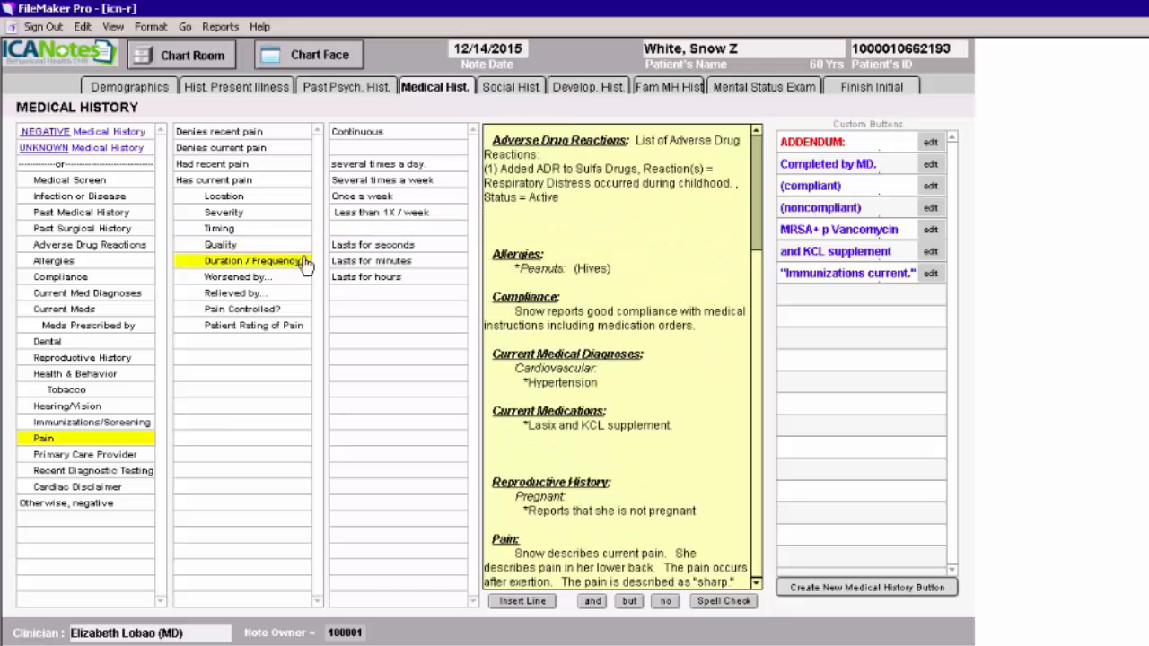
pyautogui.click(382, 164)
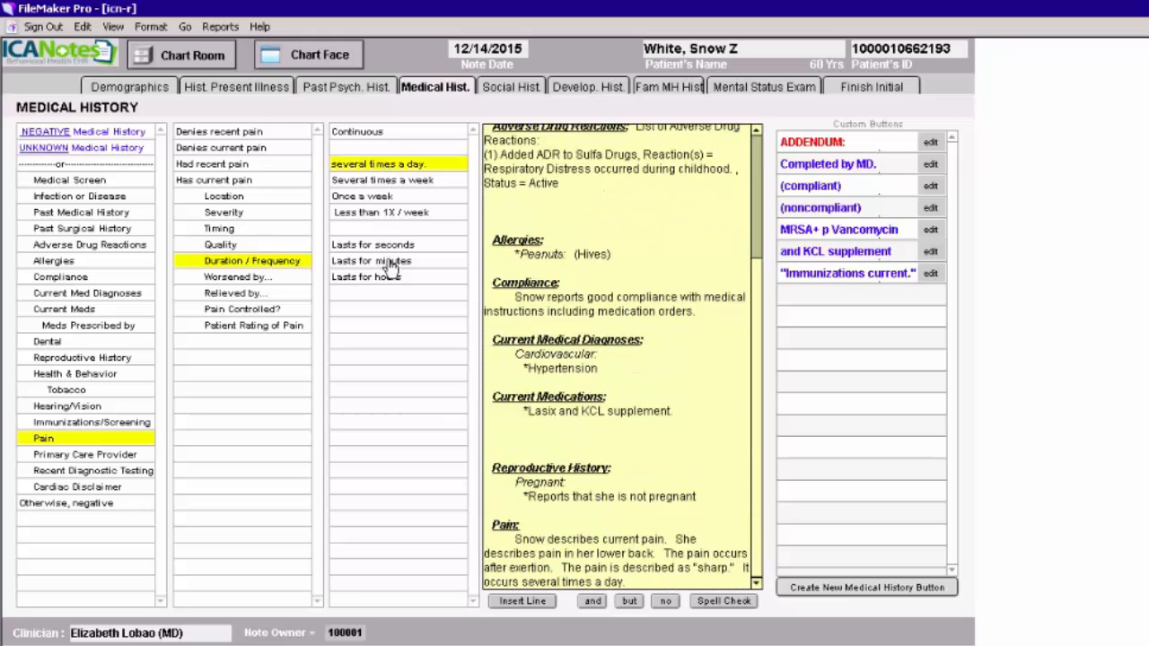
pyautogui.click(389, 260)
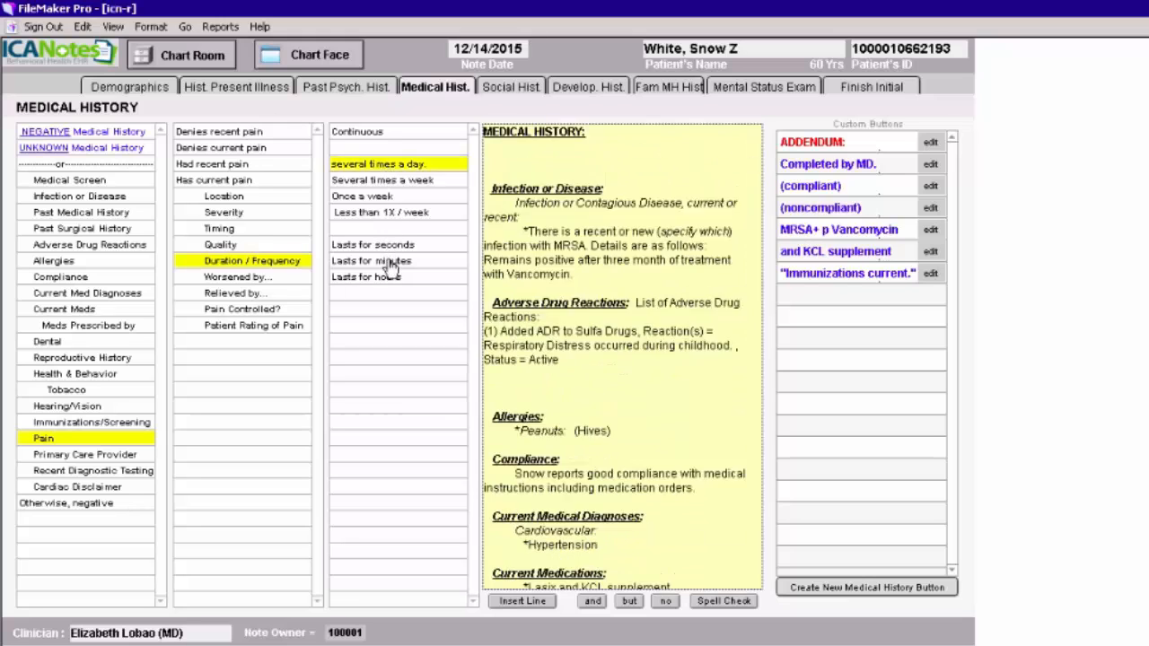
# Record that the pain is worsened by certain positions and relieved by acupuncture and TENS.
pyautogui.click(244, 277)
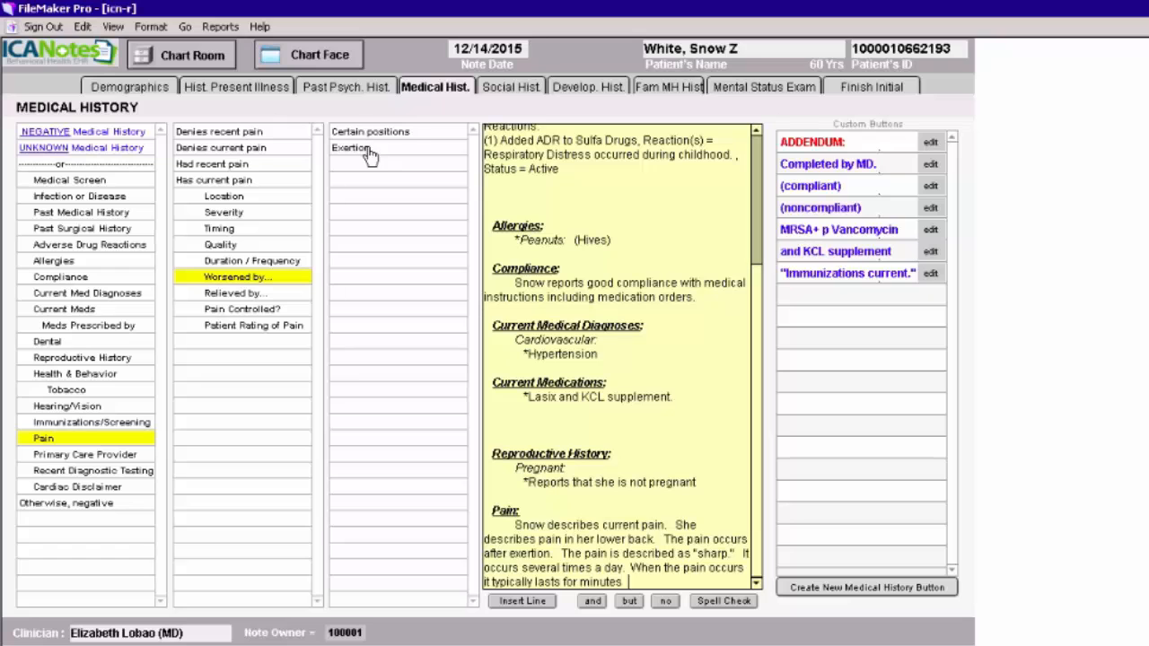
pyautogui.click(282, 295)
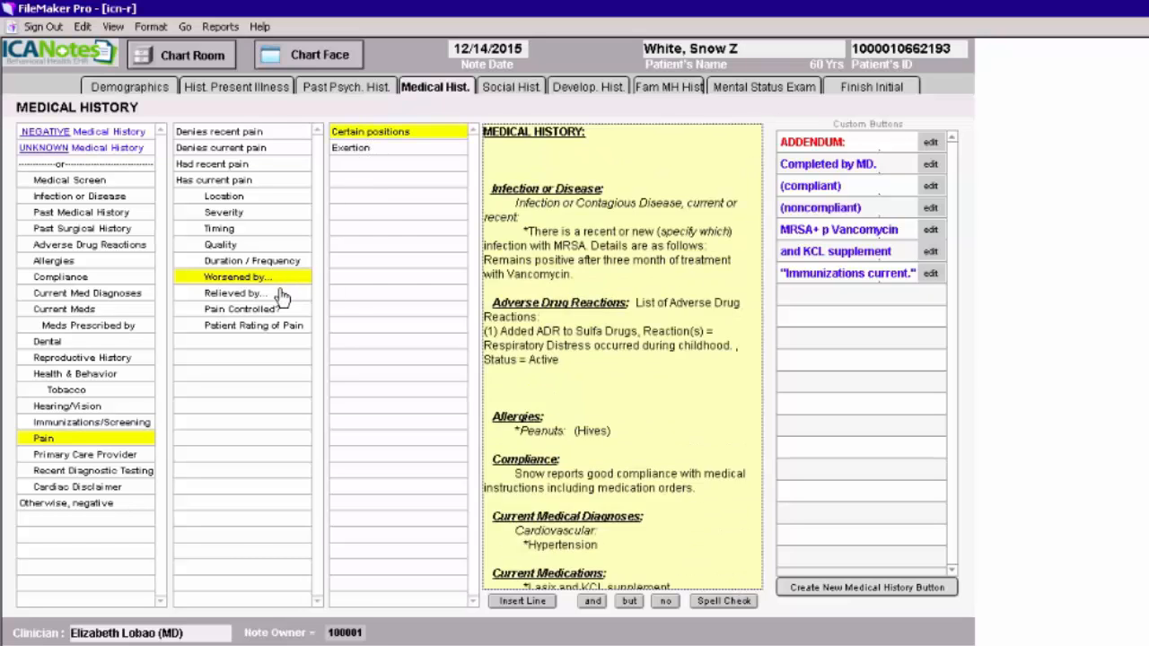
pyautogui.click(379, 134)
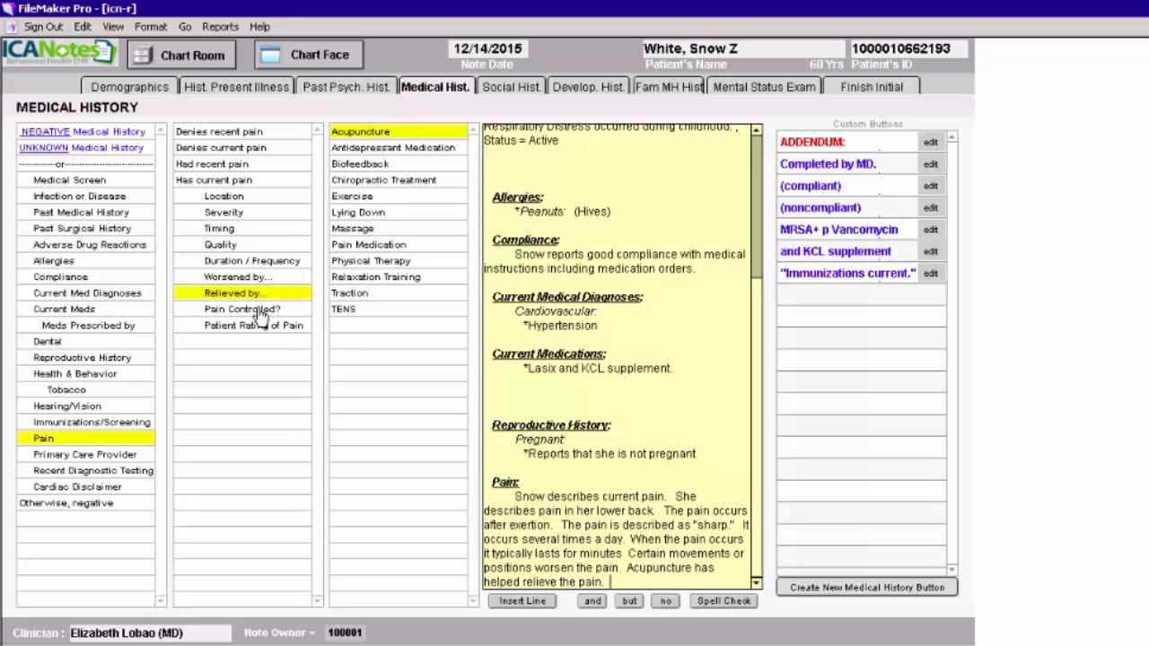
pyautogui.click(355, 310)
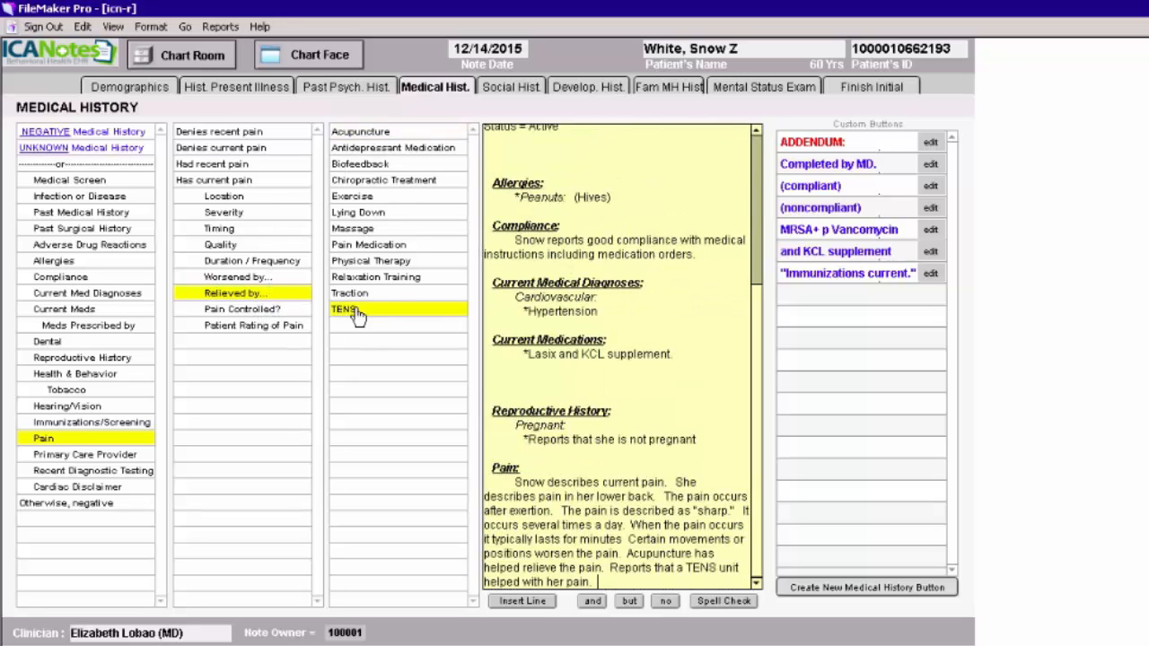
# Record the pain as not controlled with a patient rating of 5, and review the completed Pain paragraph.
pyautogui.click(247, 309)
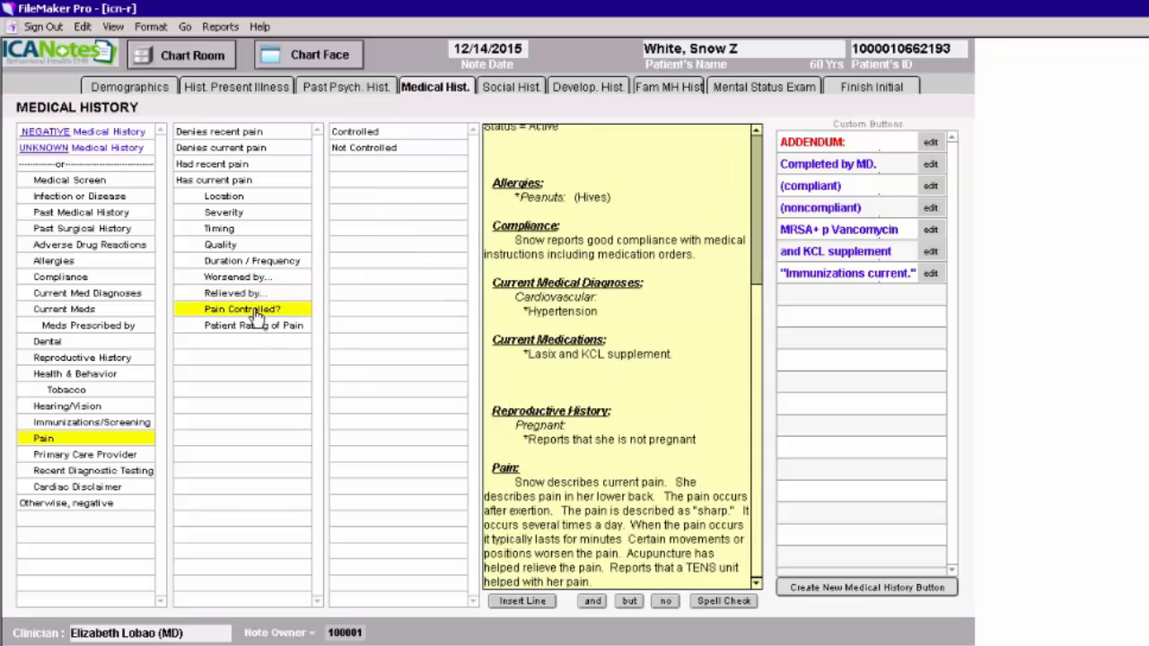
pyautogui.click(392, 149)
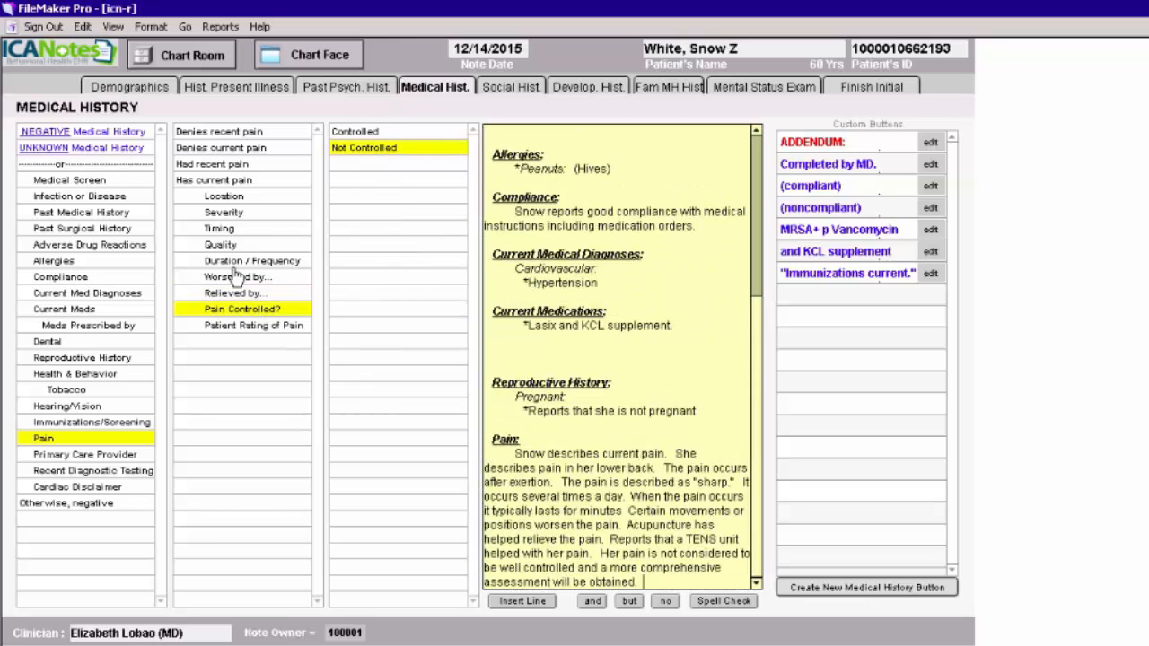
pyautogui.click(257, 327)
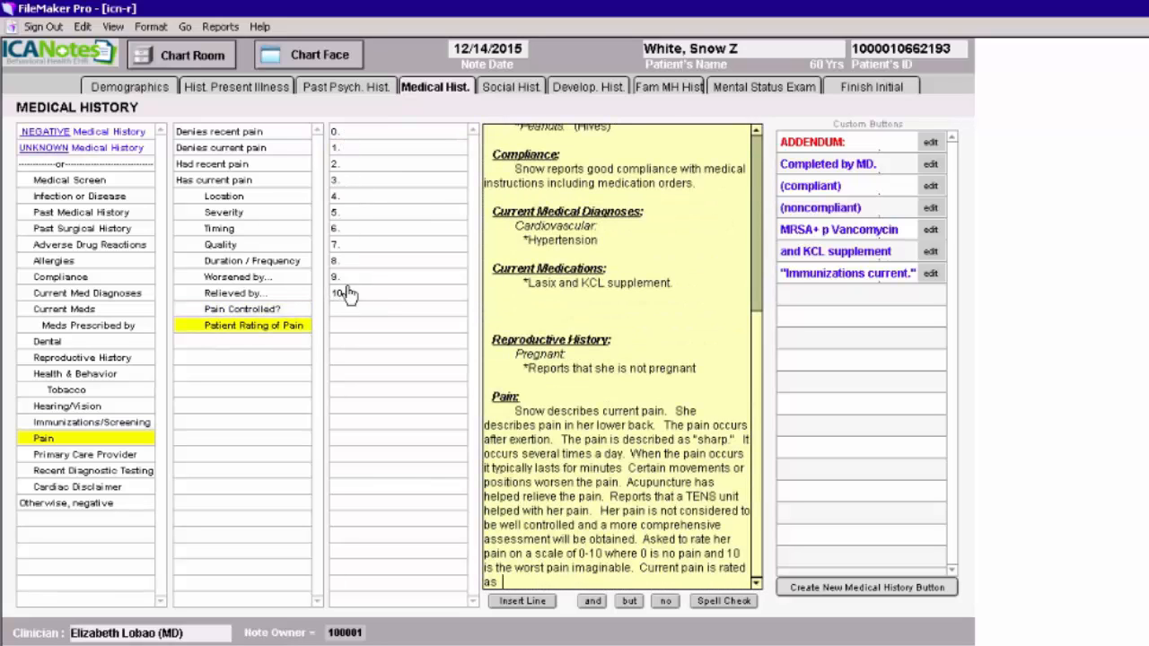
pyautogui.click(348, 215)
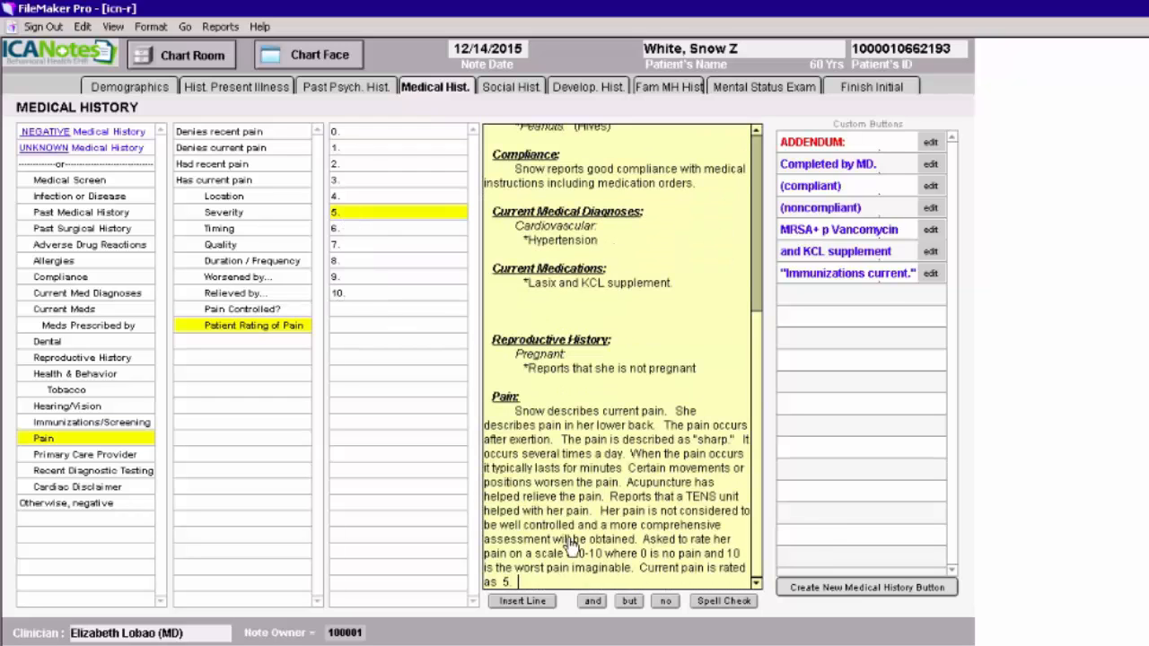
pyautogui.moveTo(514, 582); pyautogui.dragTo(468, 396)
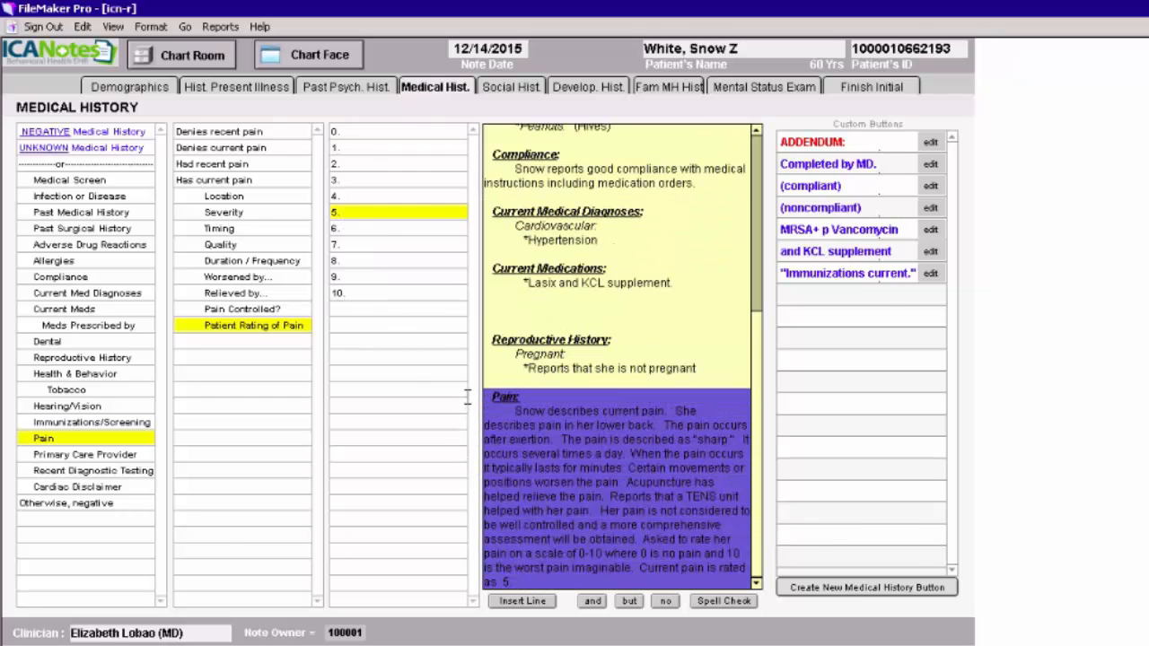
pyautogui.click(527, 584)
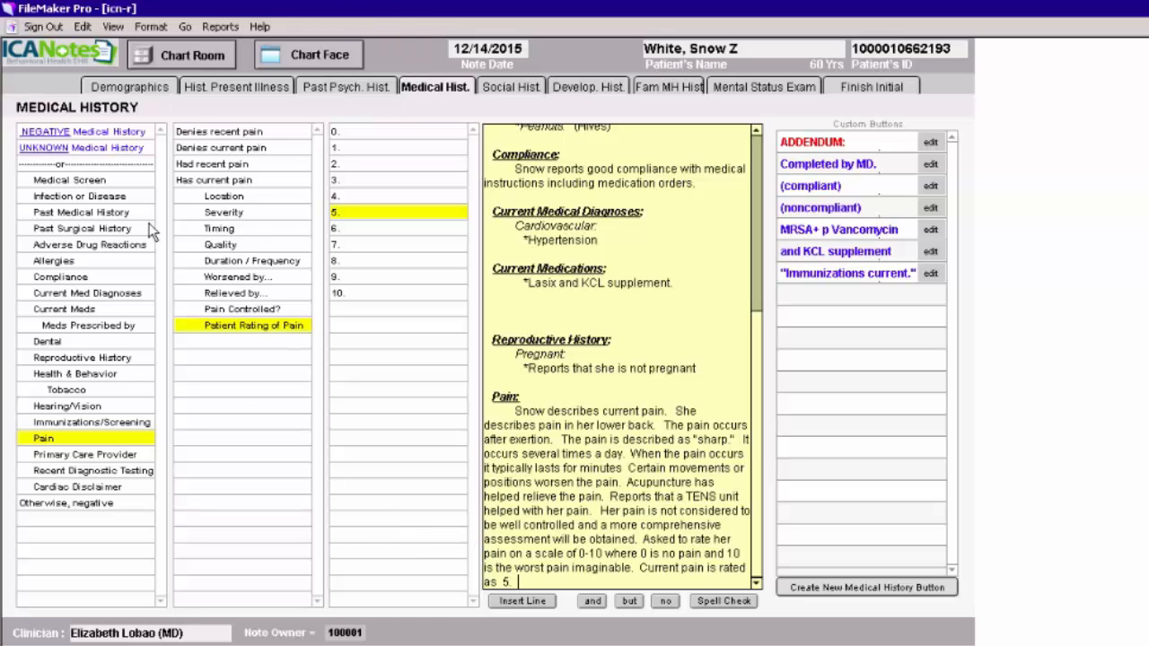
# Add the Cardiac Disclaimer to the Medical History and review the note text.
pyautogui.click(90, 489)
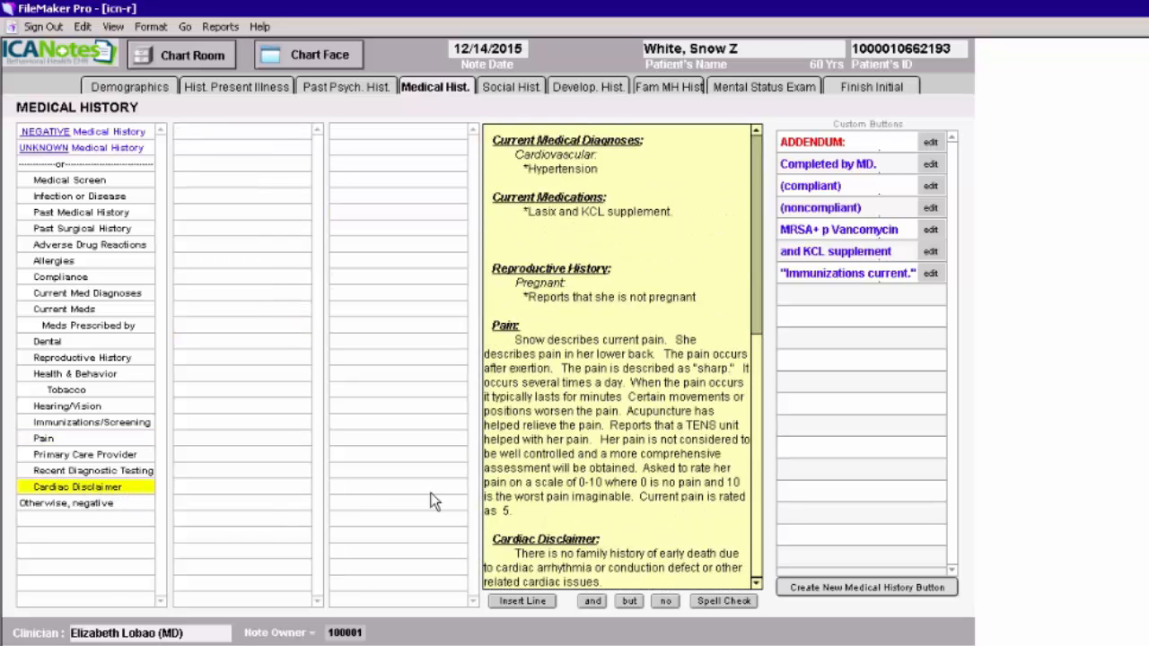
pyautogui.scroll(2, 666, 527)
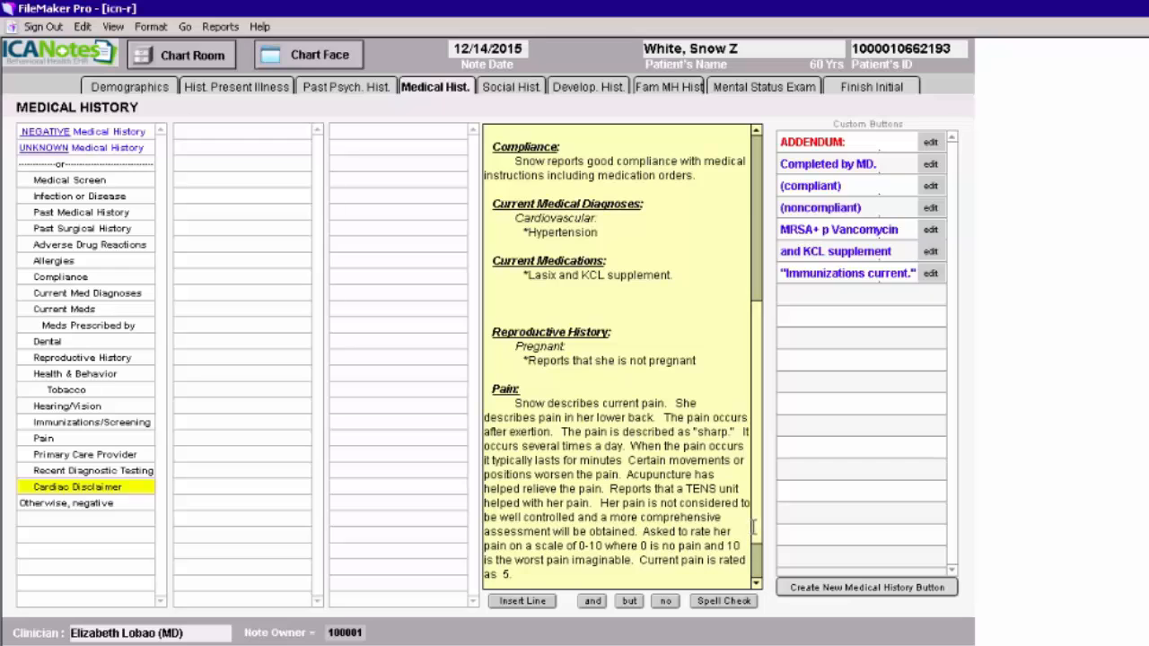
pyautogui.scroll(-2, 754, 528)
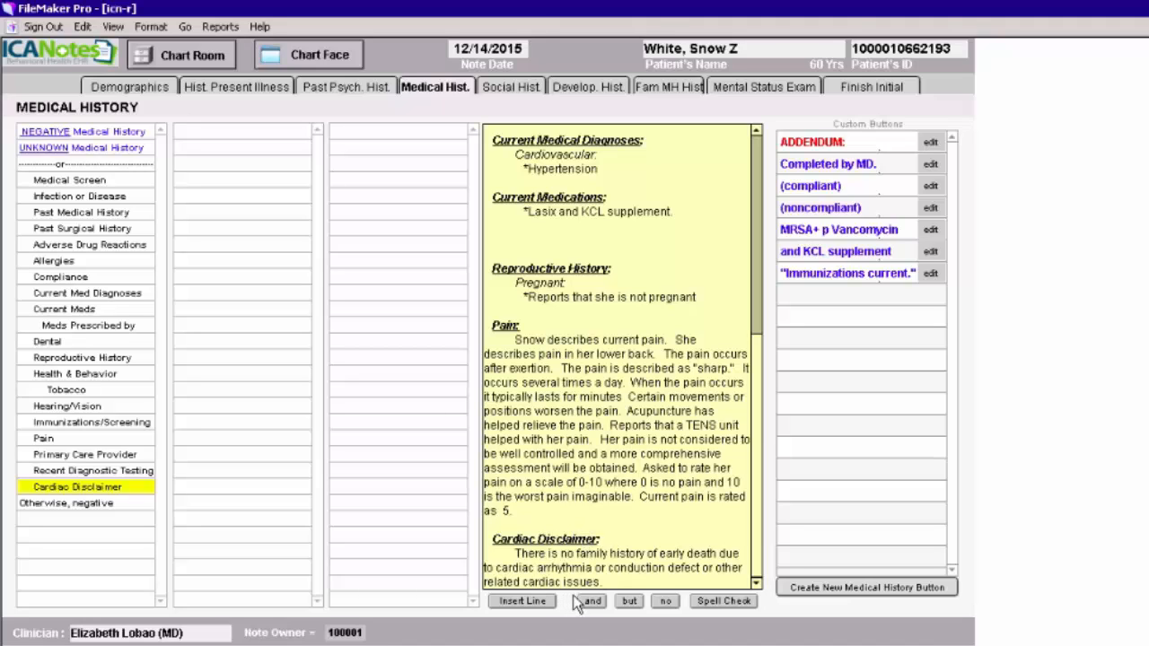
# Open the Social History and check the patient's Demographics for the marital status, ethnicity and religion used in its opening text.
pyautogui.click(520, 90)
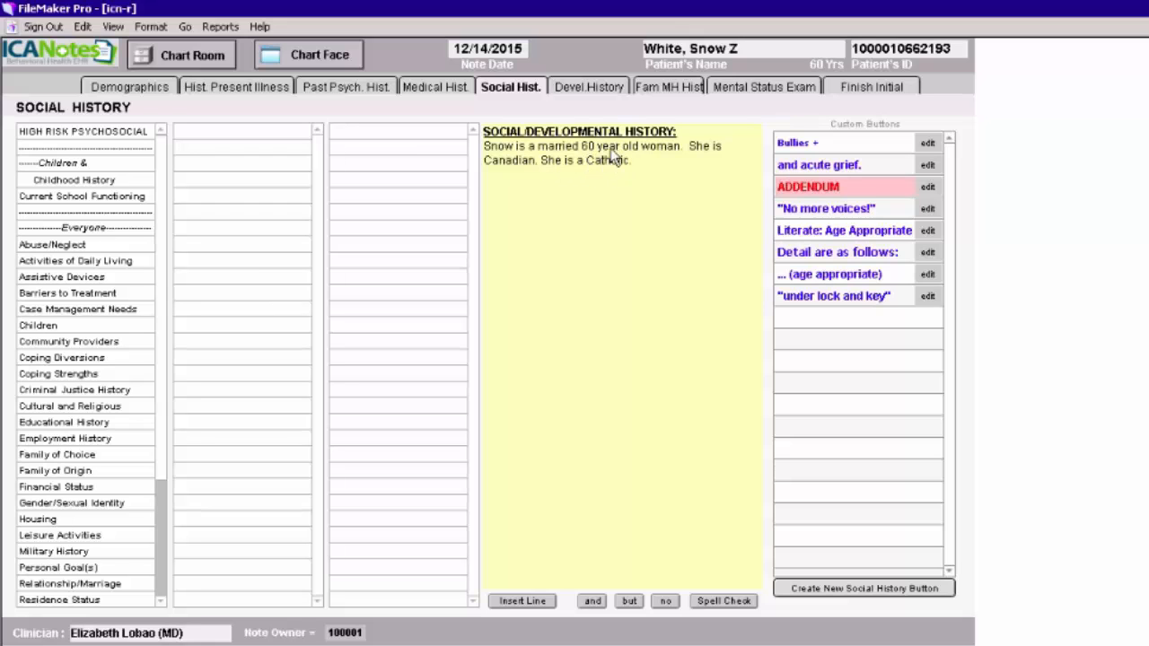
pyautogui.click(136, 87)
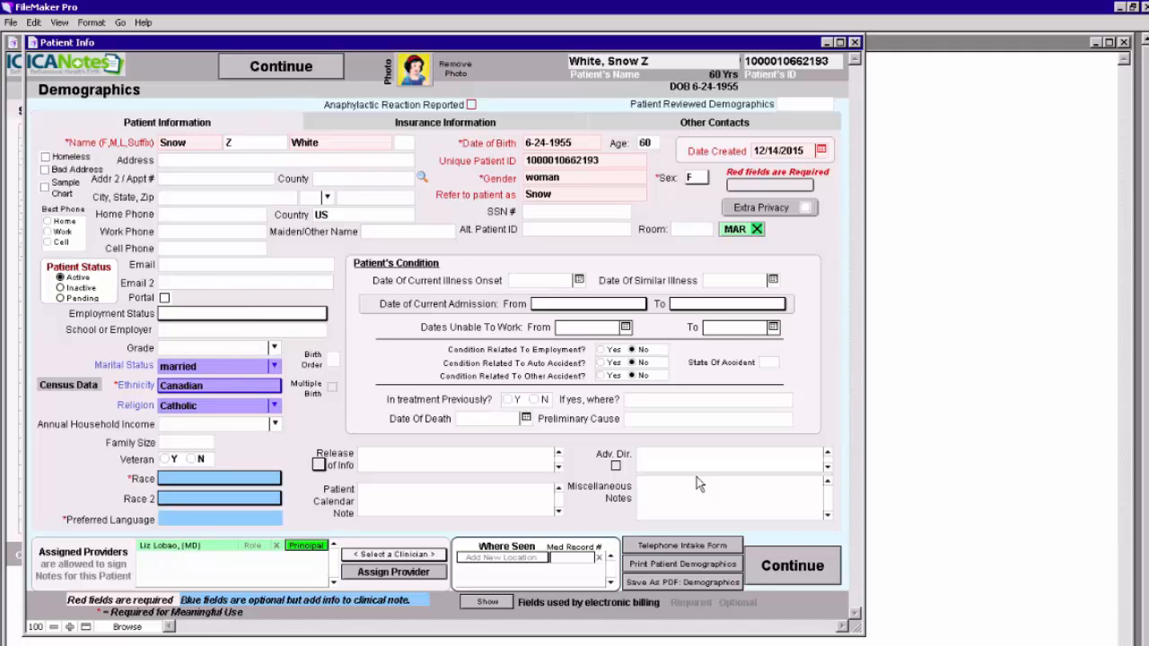
pyautogui.click(785, 571)
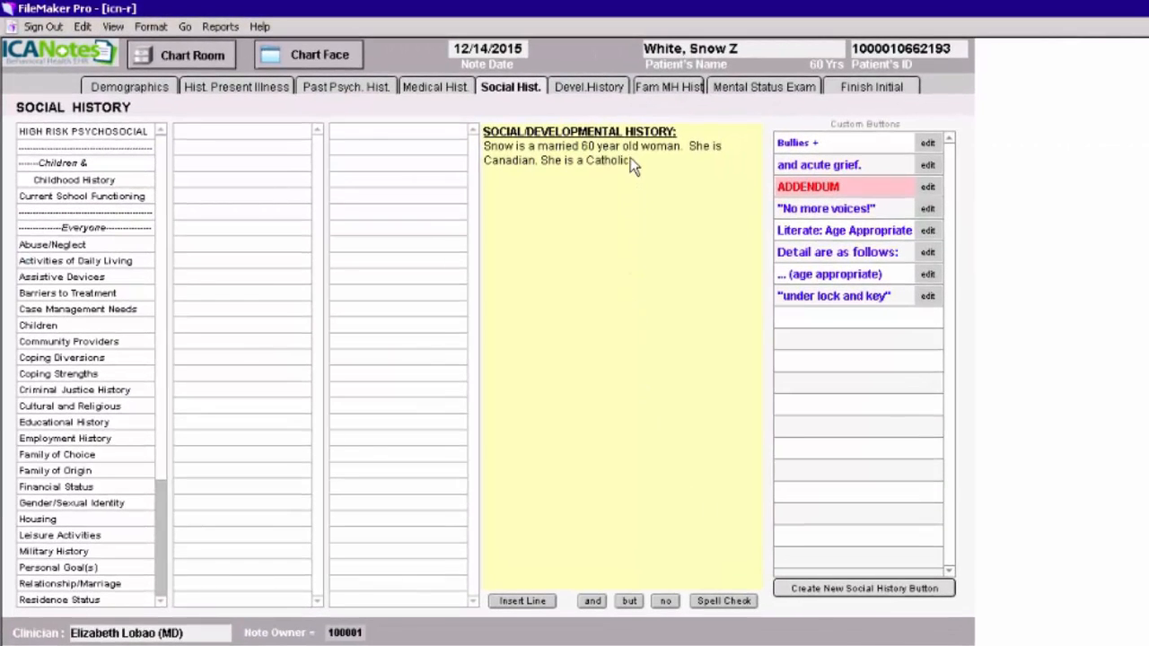
# Add Family Negativity as present under the high risk psychosocial issues, including the risk of non compliance.
pyautogui.click(637, 160)
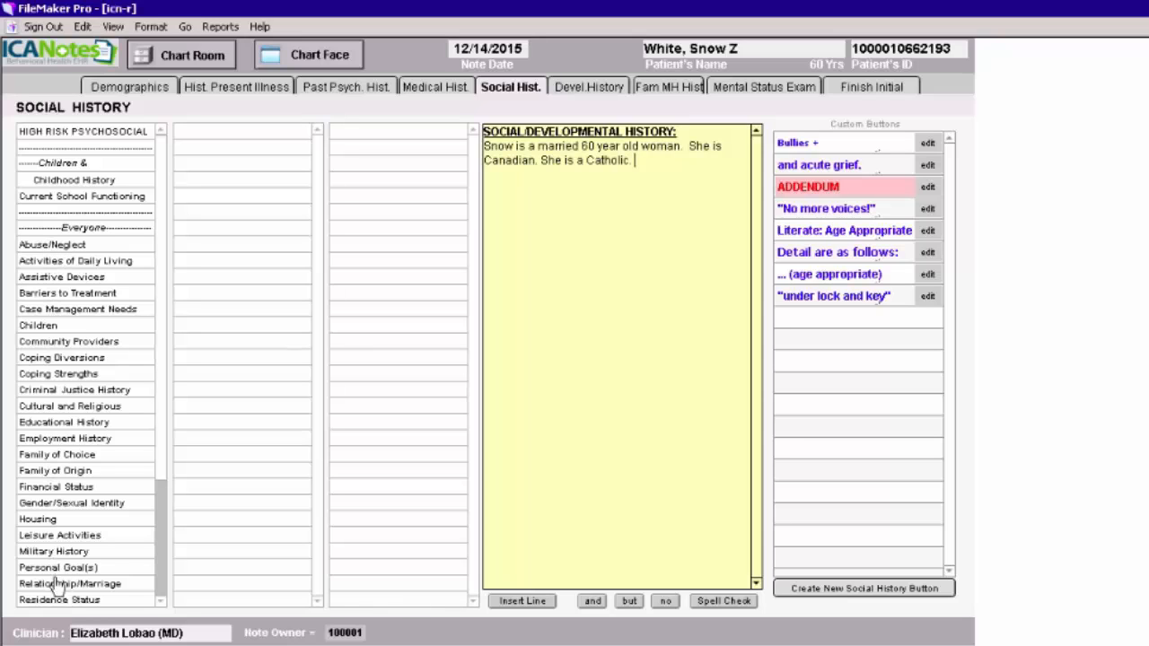
pyautogui.click(74, 133)
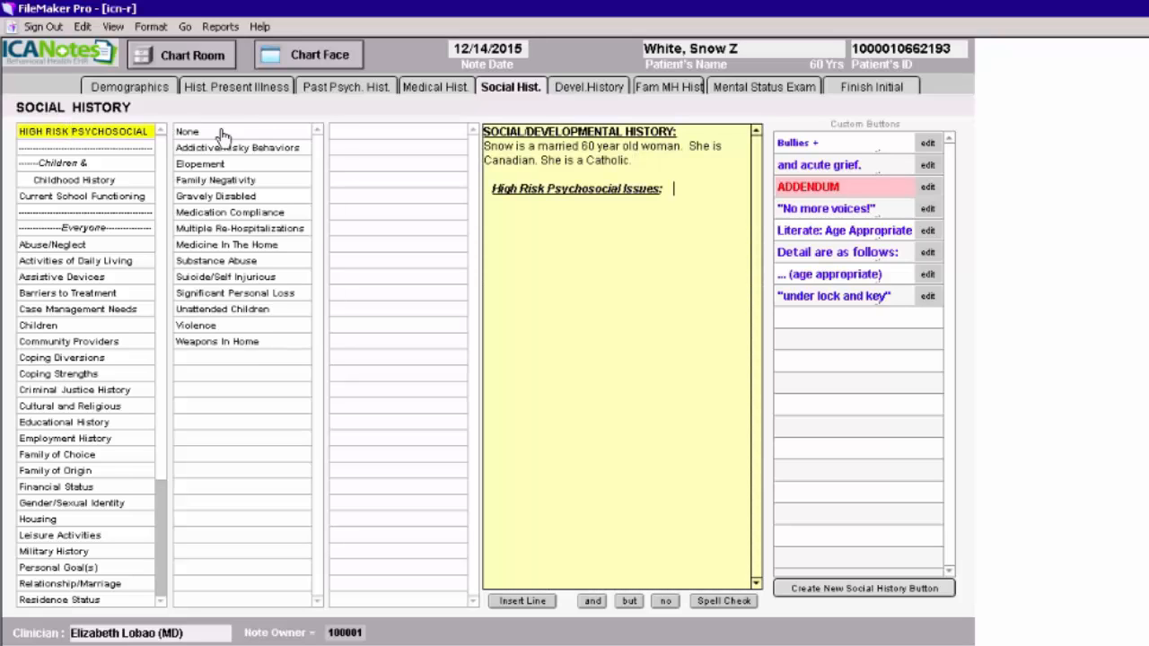
pyautogui.click(242, 182)
pyautogui.click(347, 149)
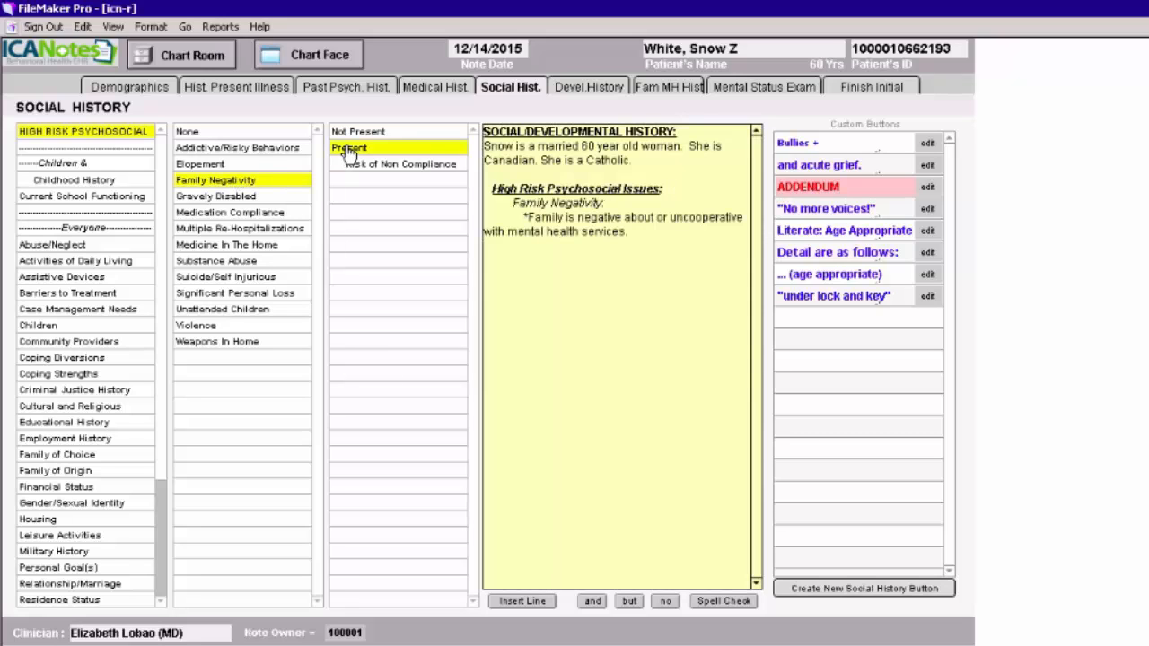
pyautogui.click(392, 164)
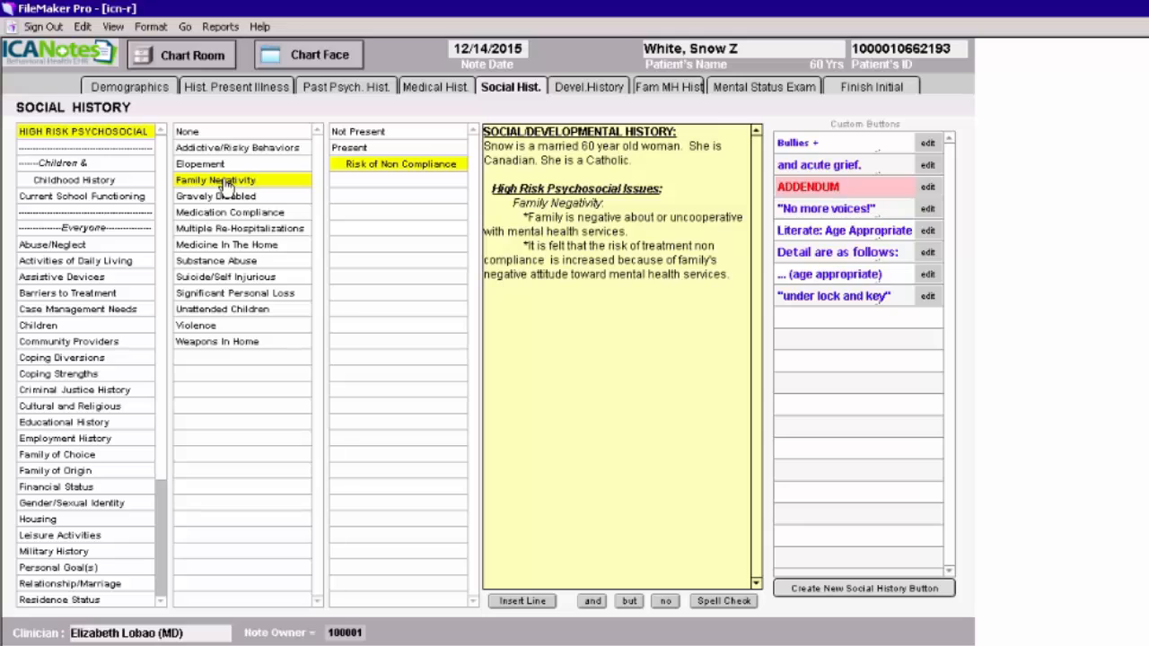
# Record weapons in the home as present and secured, with the custom detail "under lock and key".
pyautogui.click(218, 350)
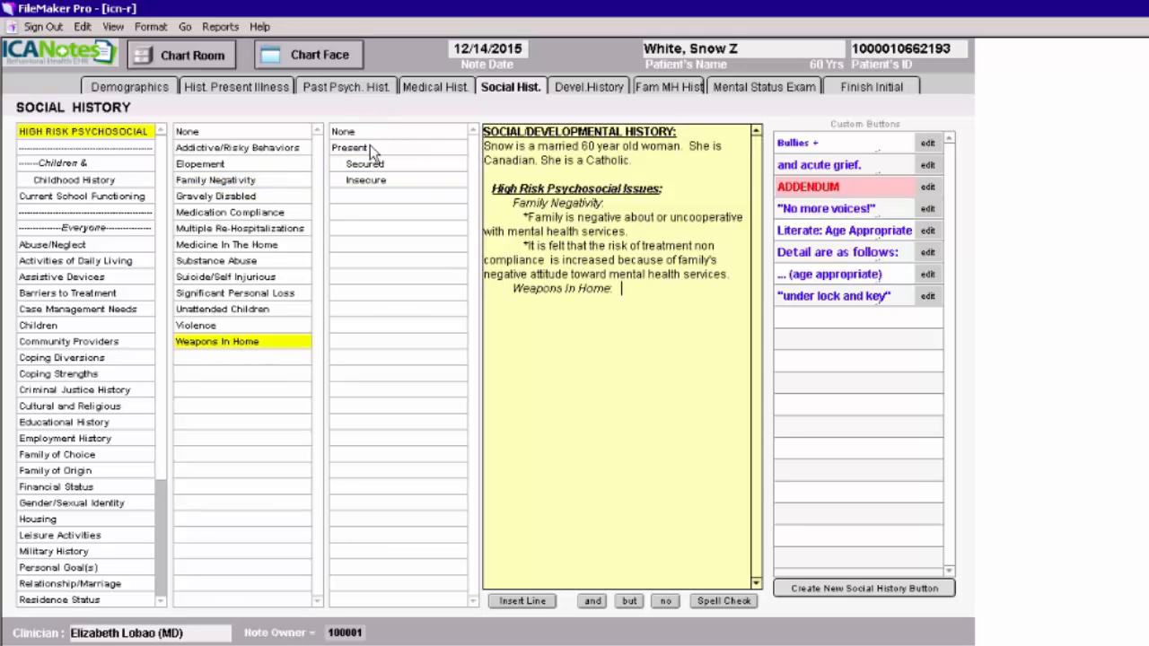
pyautogui.click(370, 149)
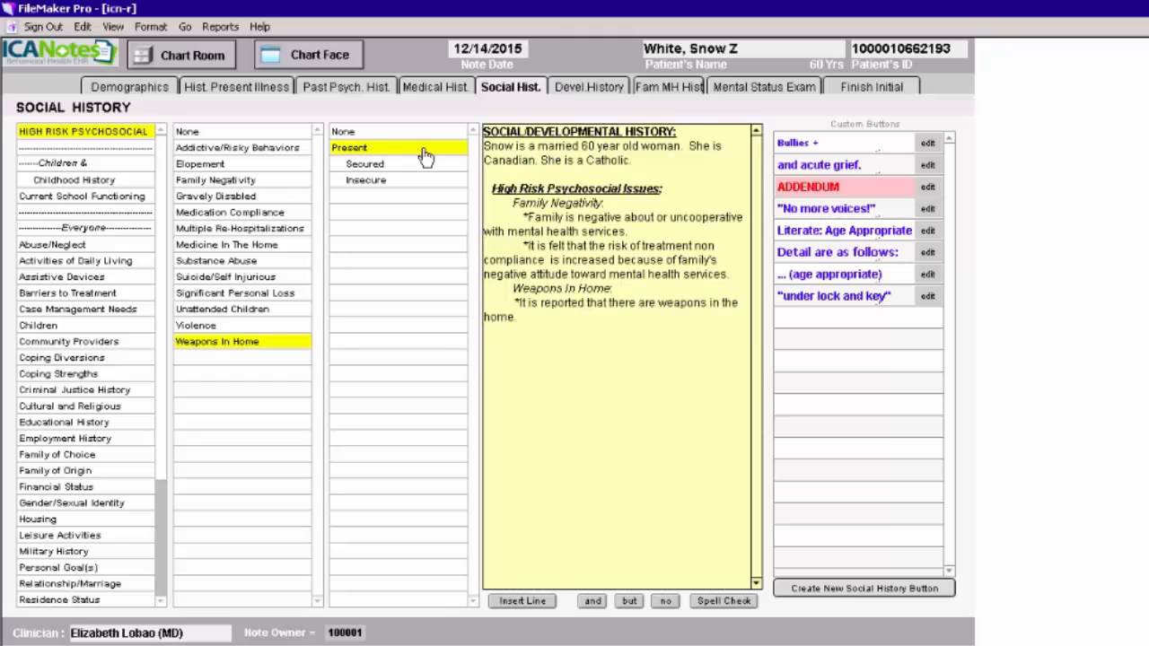
pyautogui.click(370, 164)
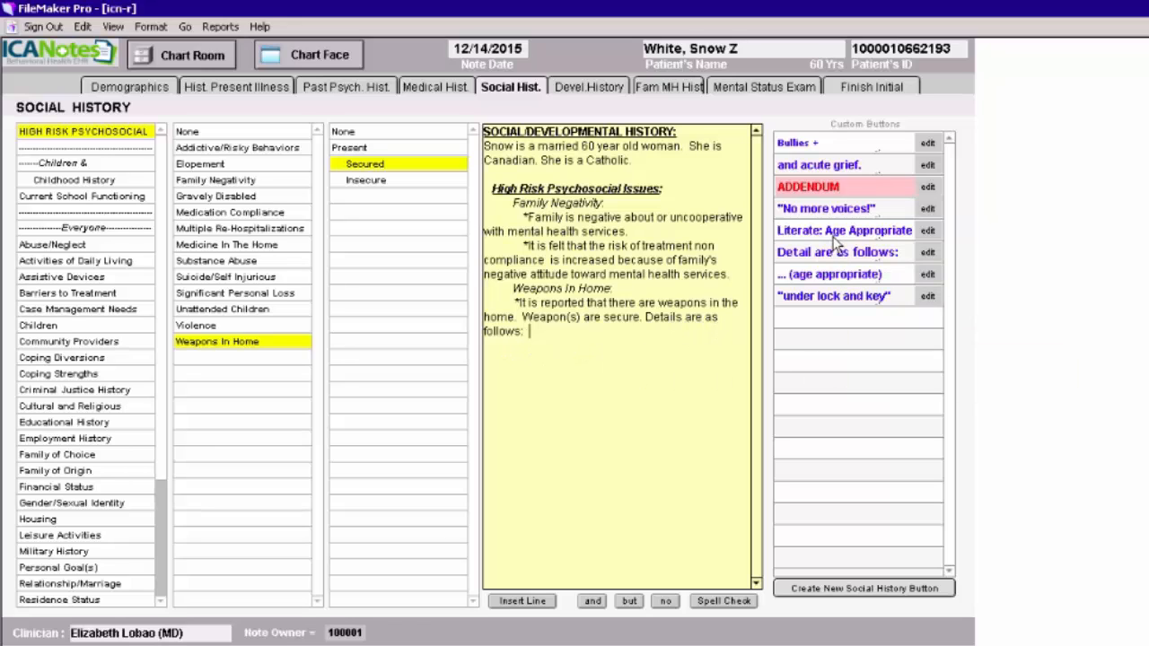
pyautogui.click(835, 302)
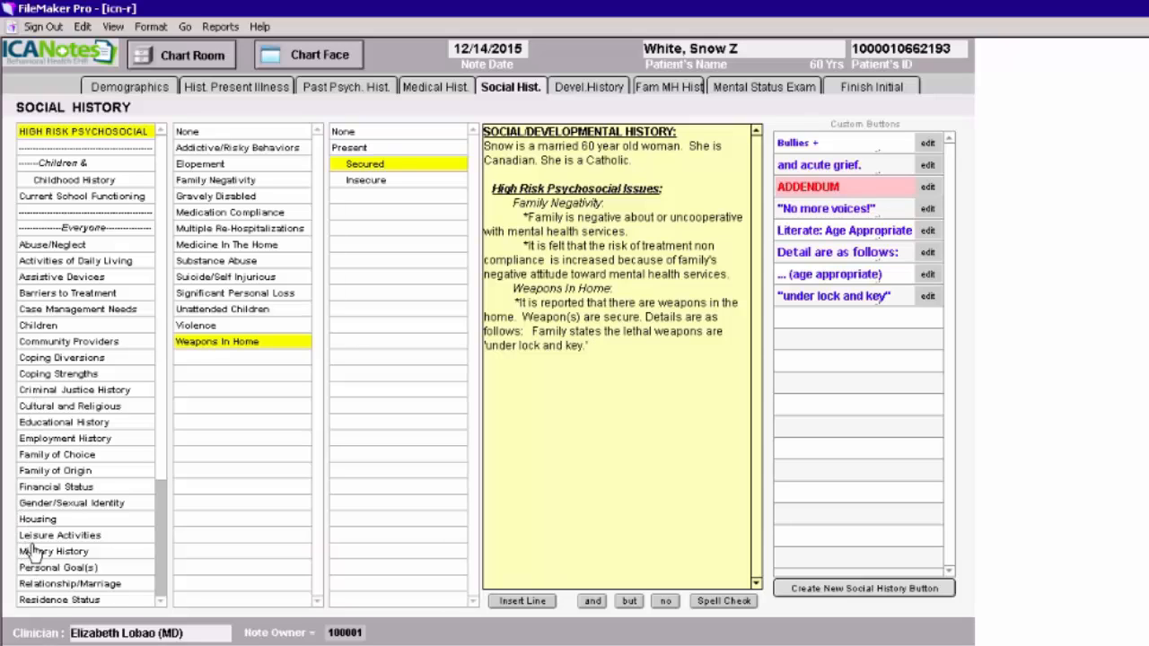
# Document Relationship/Marriage as once married, current relationship lasting more than 15 years, and quality good with a supportive partner.
pyautogui.click(53, 585)
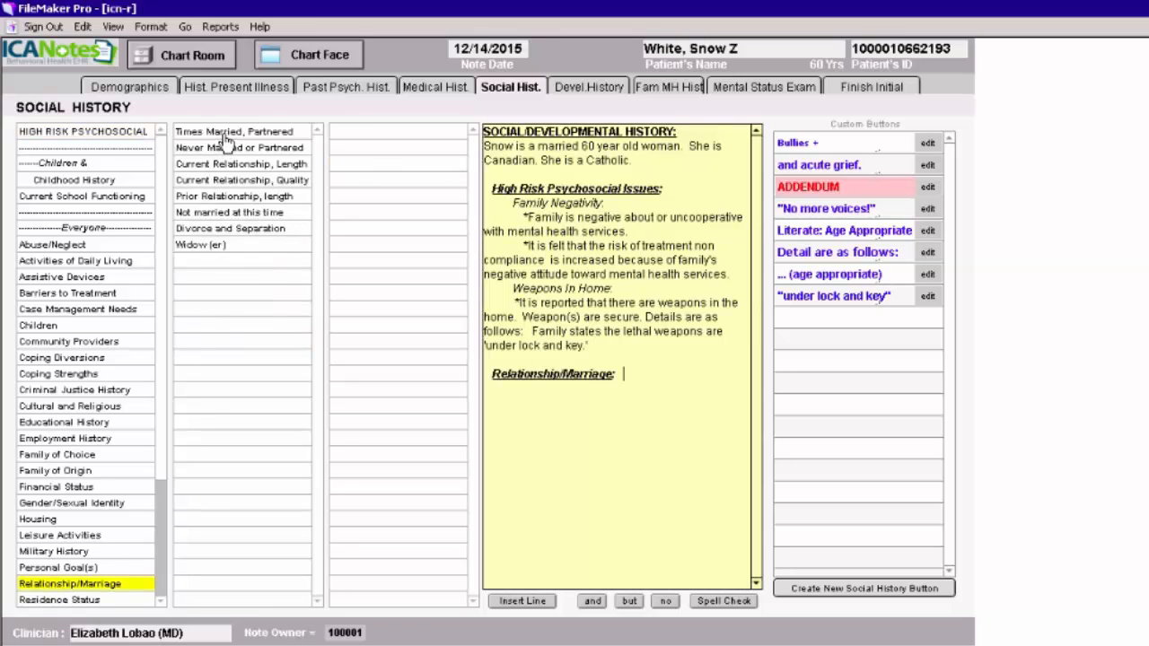
pyautogui.click(224, 133)
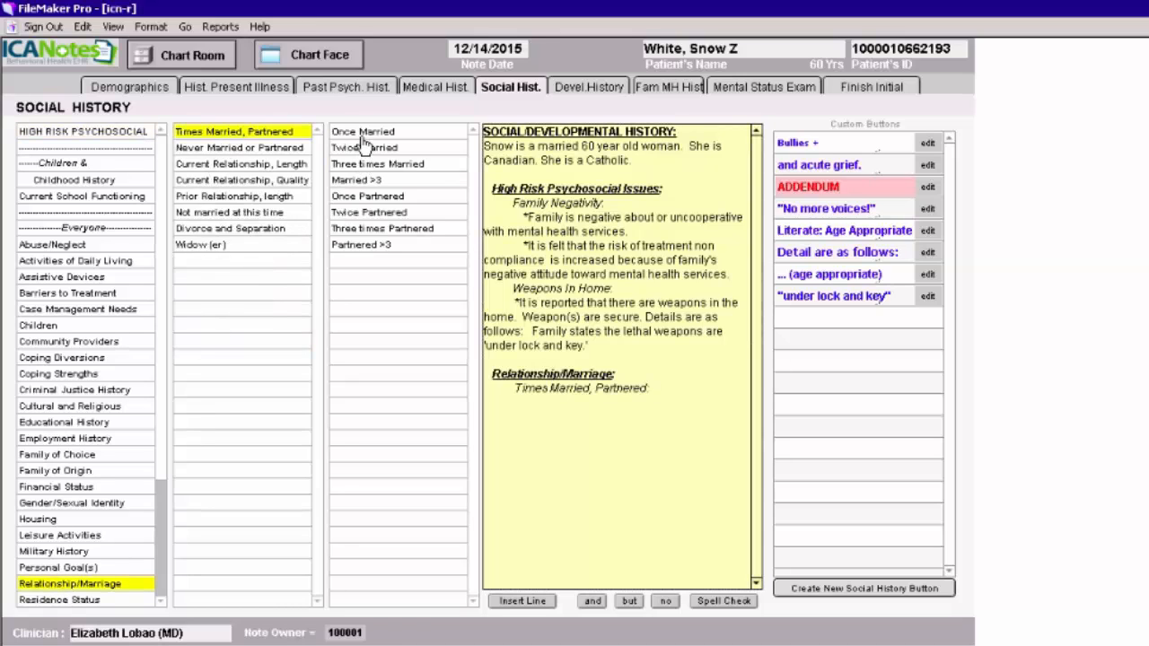
pyautogui.click(358, 133)
pyautogui.click(271, 167)
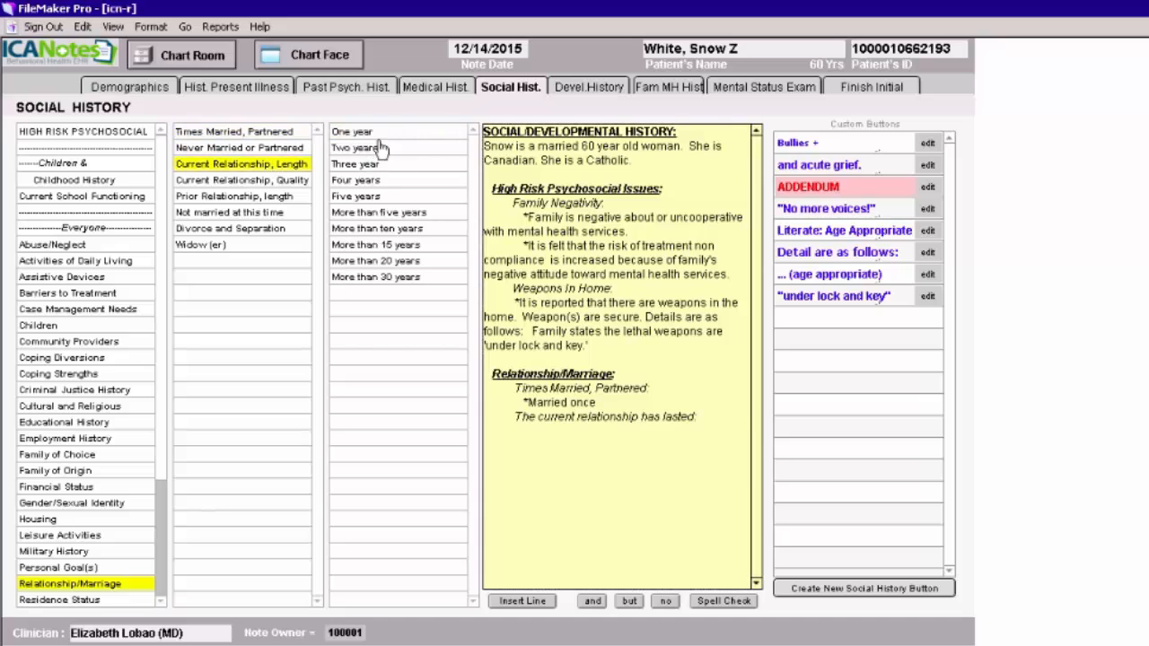
pyautogui.click(373, 246)
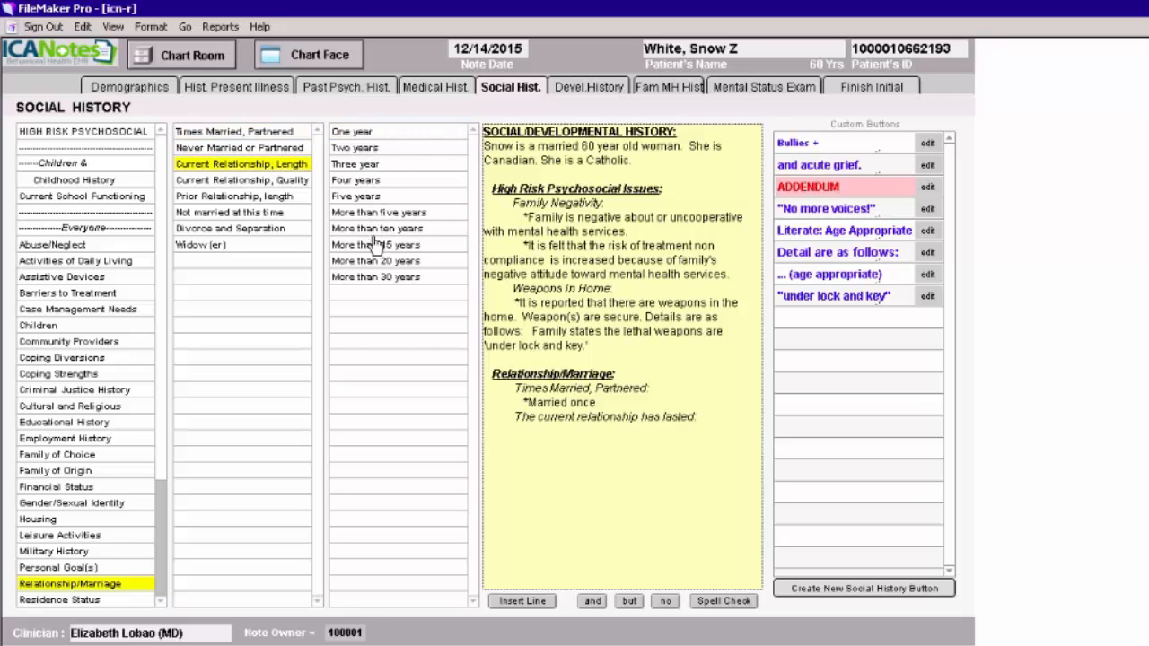
pyautogui.click(240, 181)
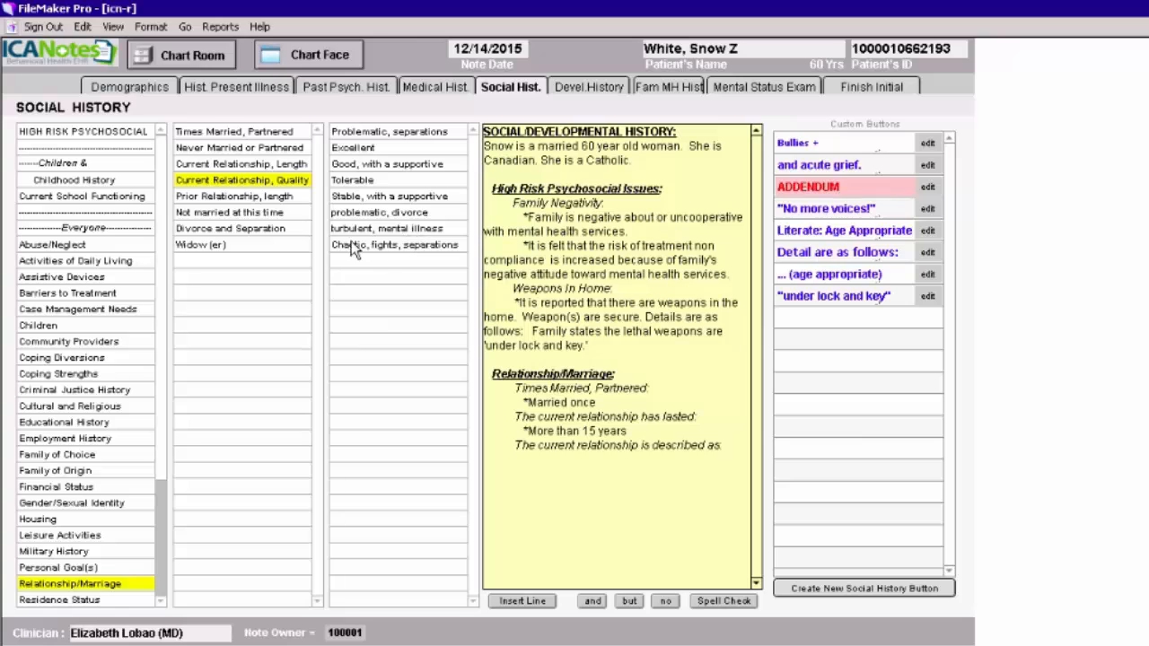
pyautogui.click(401, 171)
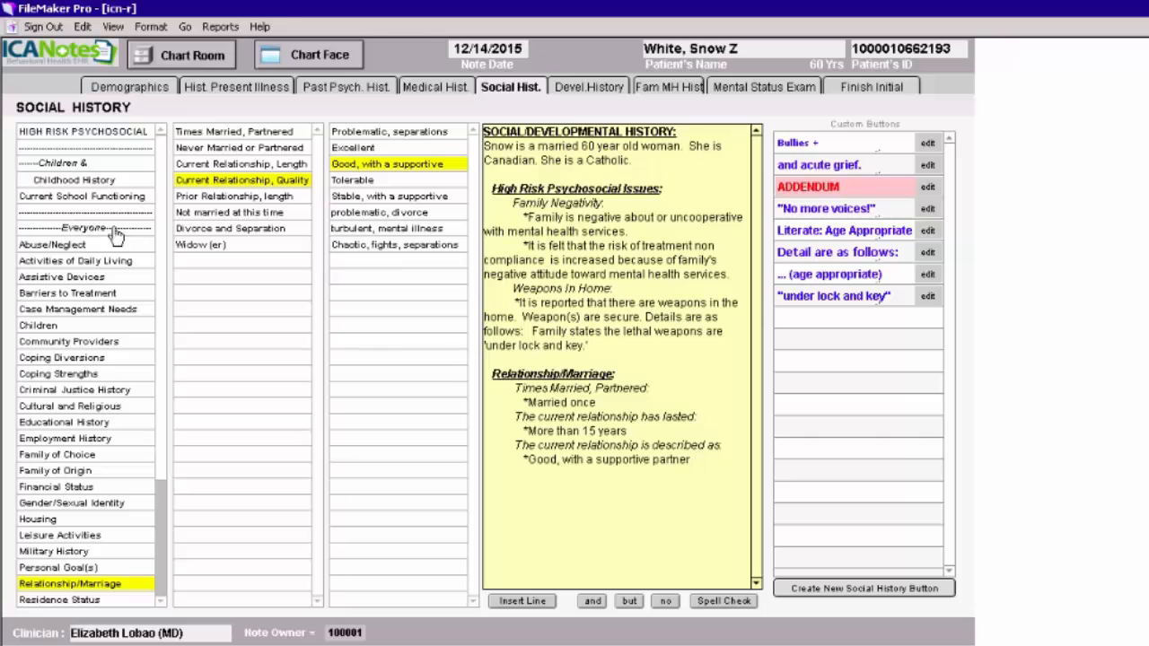
# Start the Children section of the Social History.
pyautogui.click(55, 326)
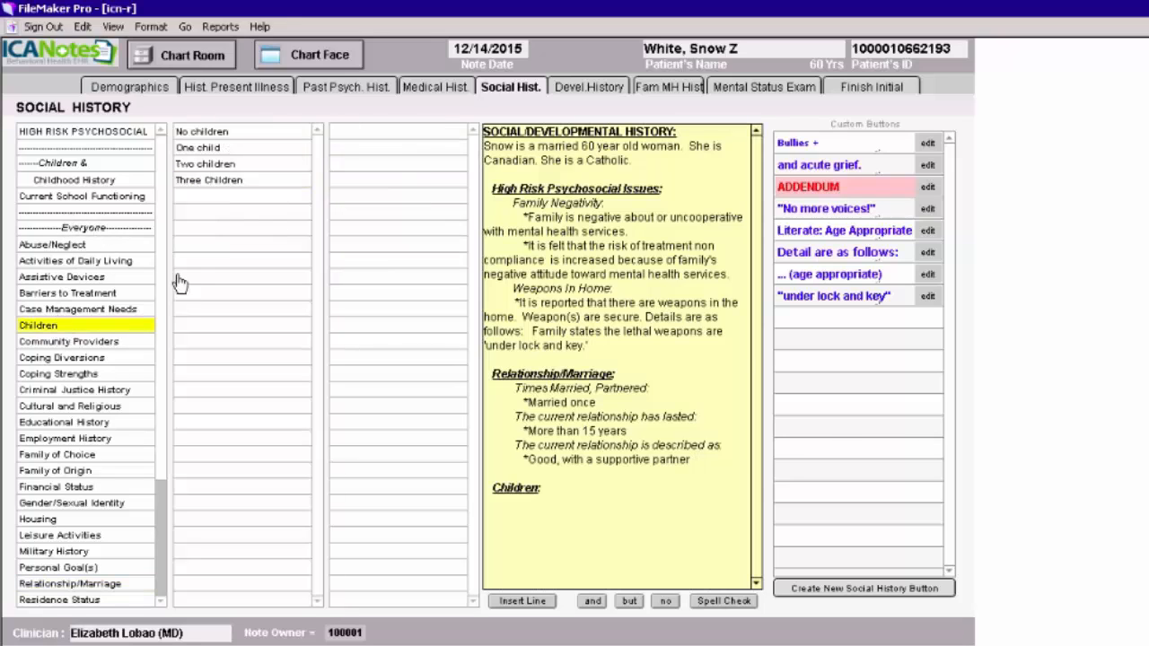
# Record under Children that the patient has two children from the current marriage and one deceased child.
pyautogui.click(213, 166)
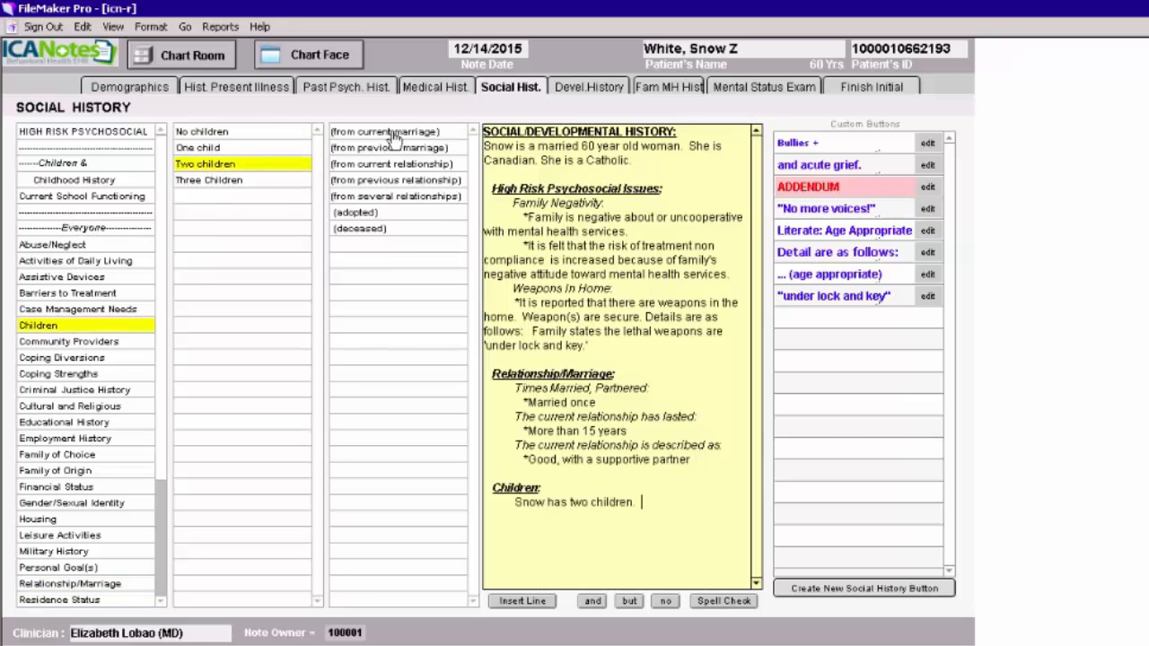
pyautogui.click(393, 132)
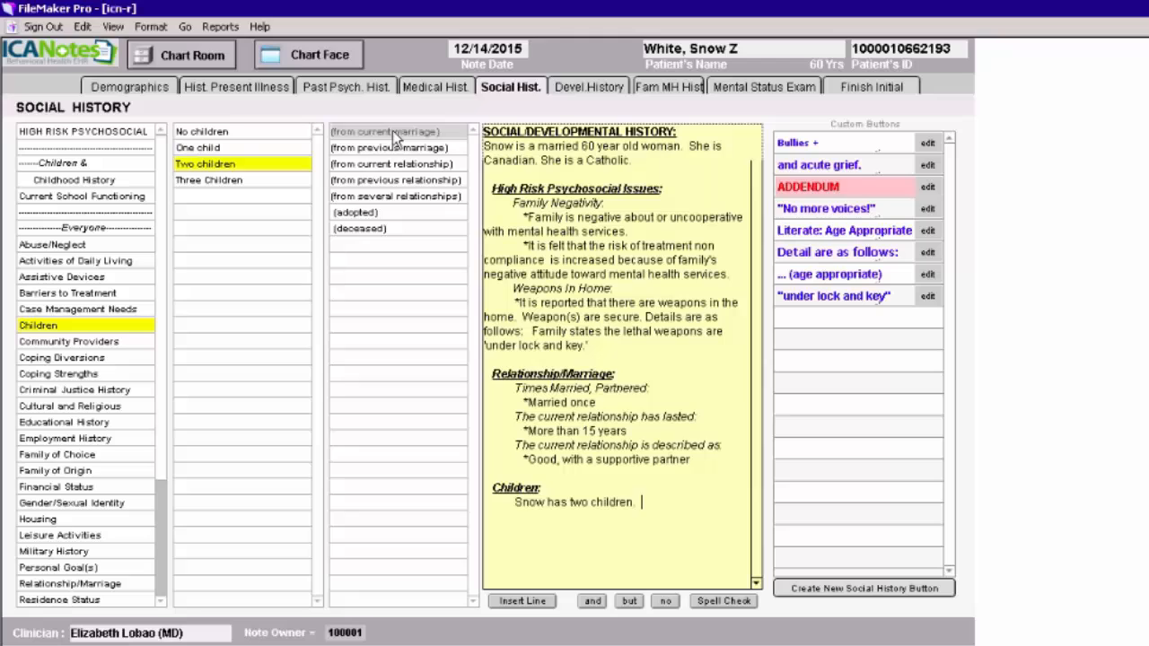
pyautogui.click(228, 149)
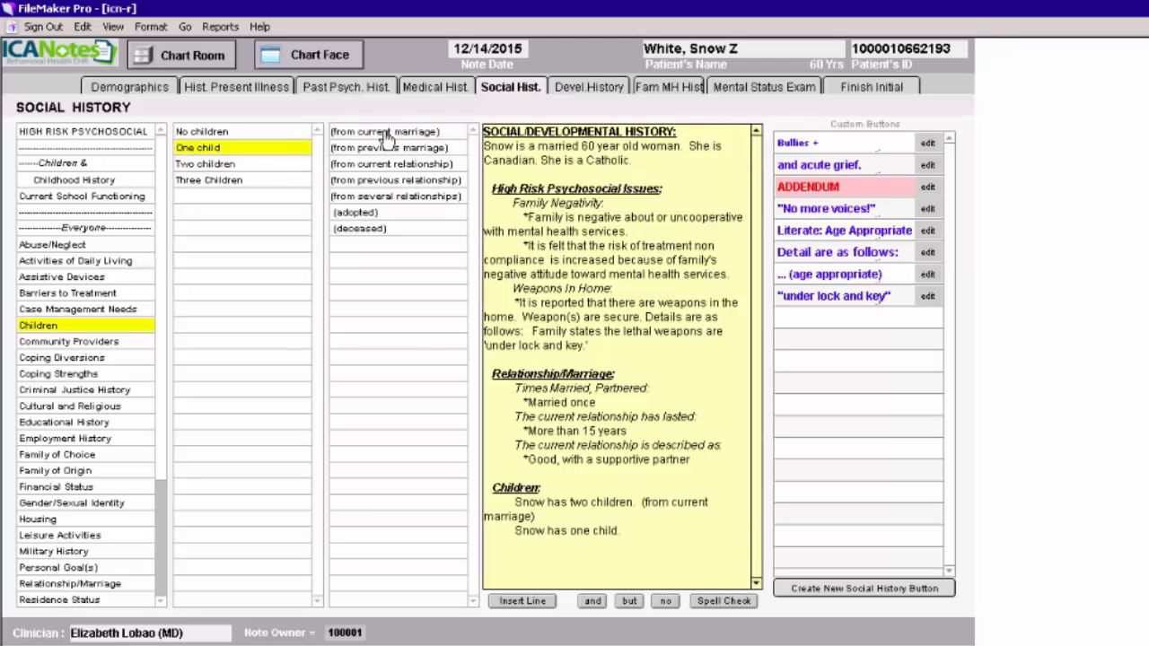
pyautogui.click(379, 230)
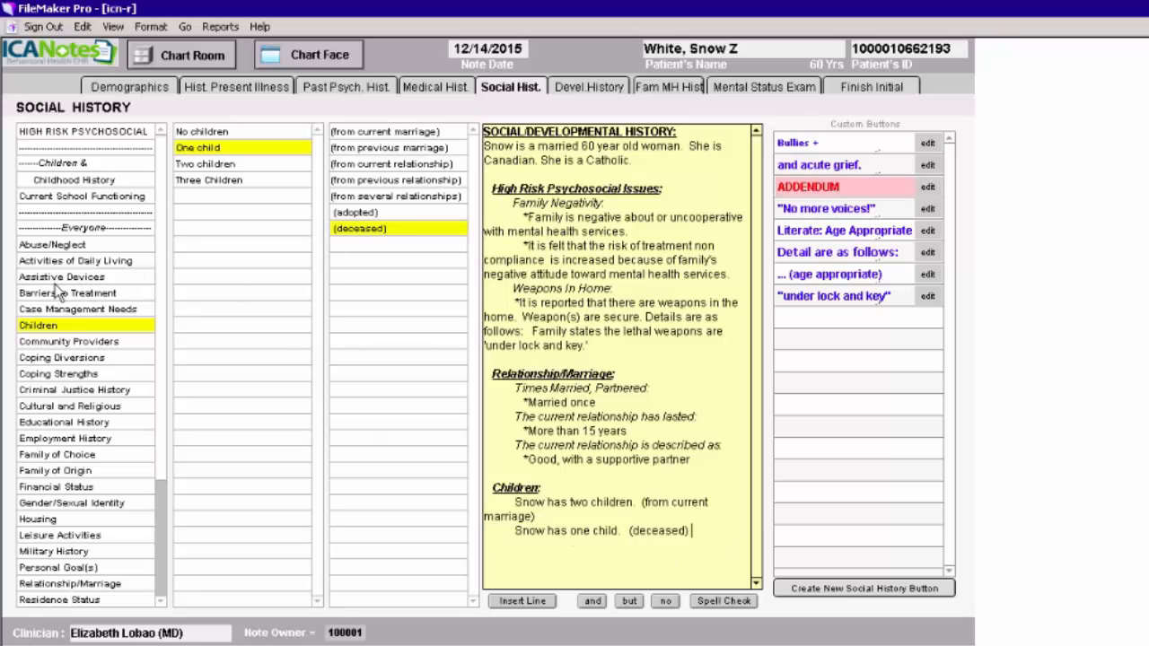
# Add the cognitive coping strengths Intelligent, Verbal, Good Attention Span, Artistic and Good Ego Strength to the social history.
pyautogui.click(76, 374)
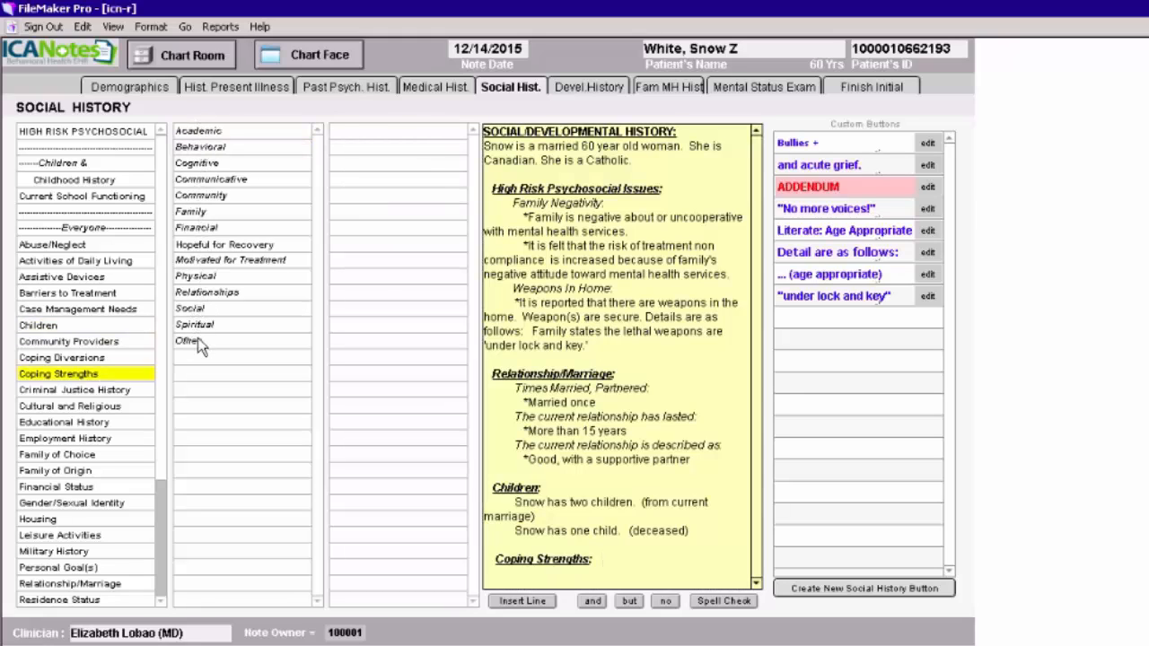
pyautogui.click(212, 165)
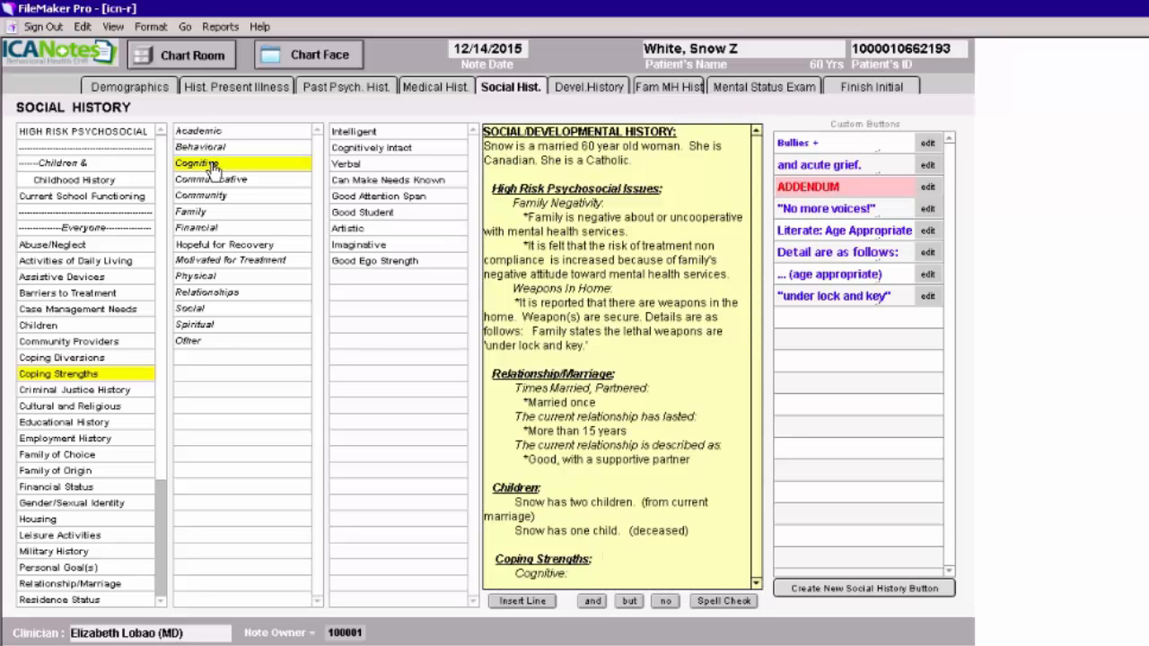
pyautogui.click(377, 139)
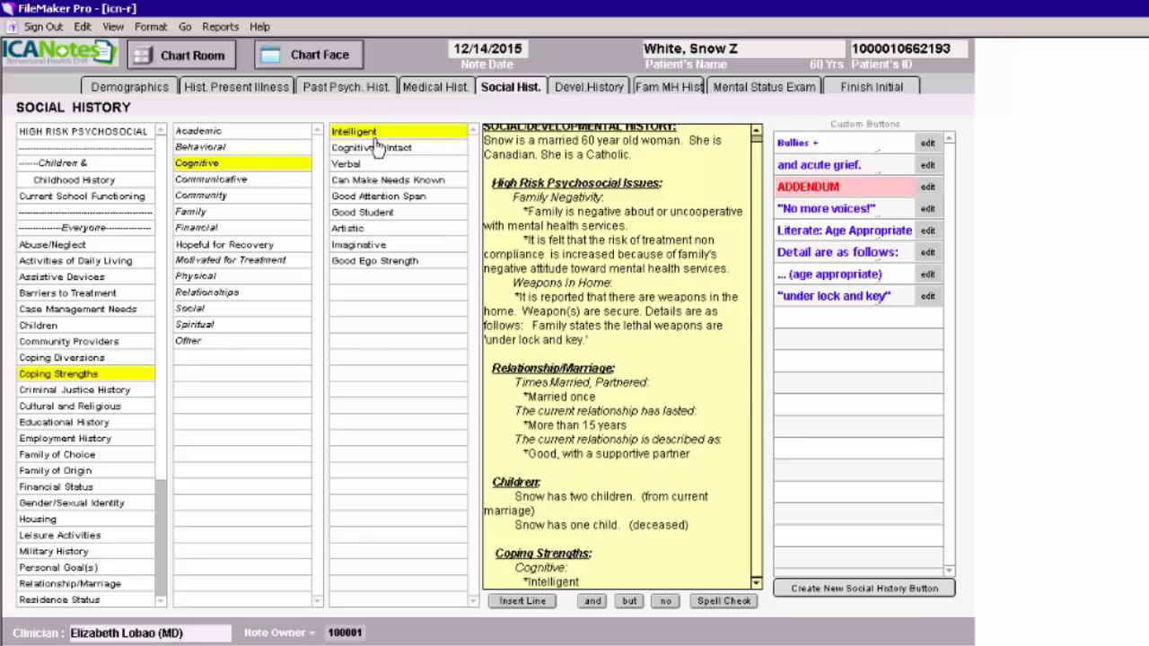
pyautogui.click(370, 164)
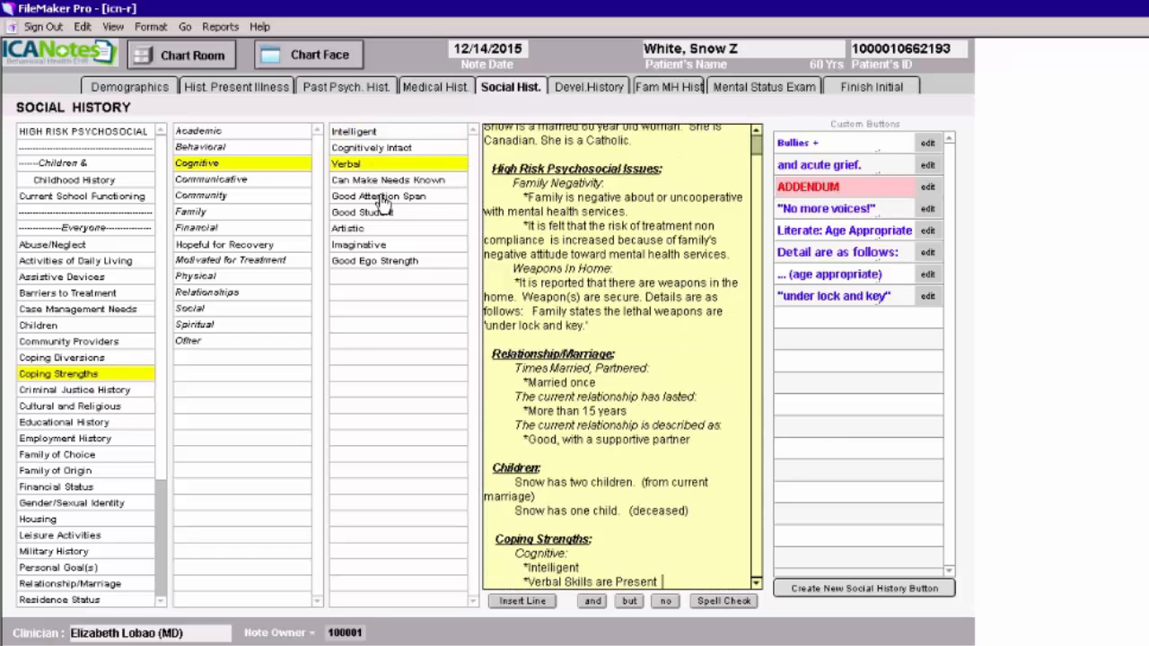
pyautogui.click(380, 198)
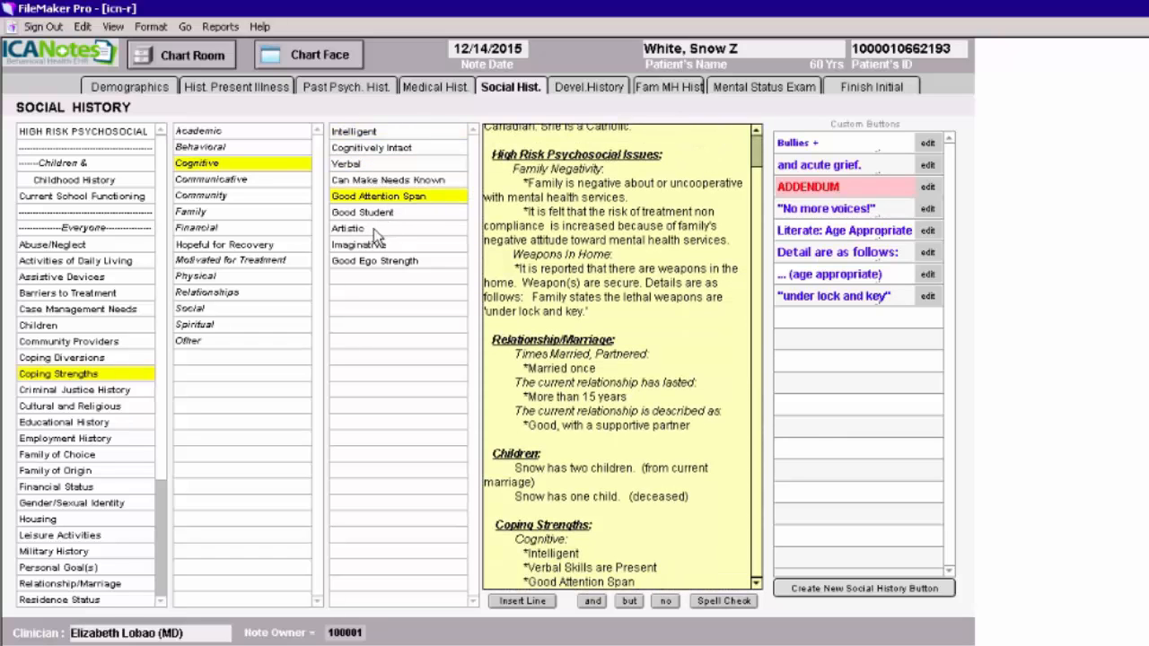
pyautogui.click(373, 228)
pyautogui.click(393, 262)
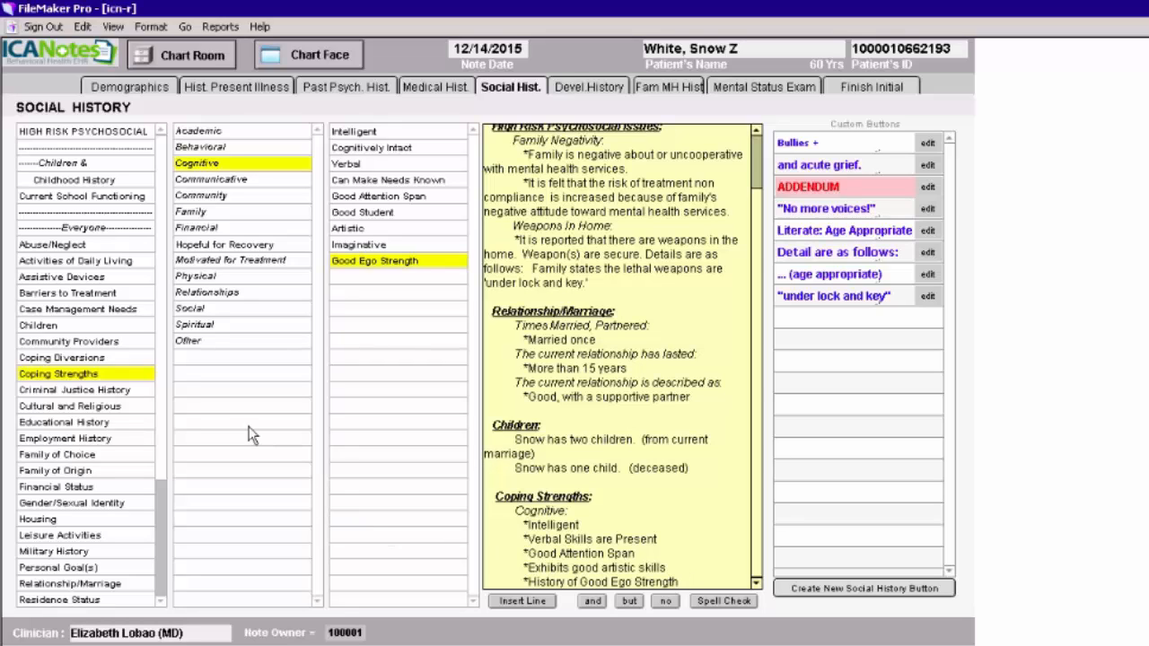
# Record an entirely negative criminal justice history and an educational history of graduating from college with honors and no serious behavioral problems.
pyautogui.click(79, 393)
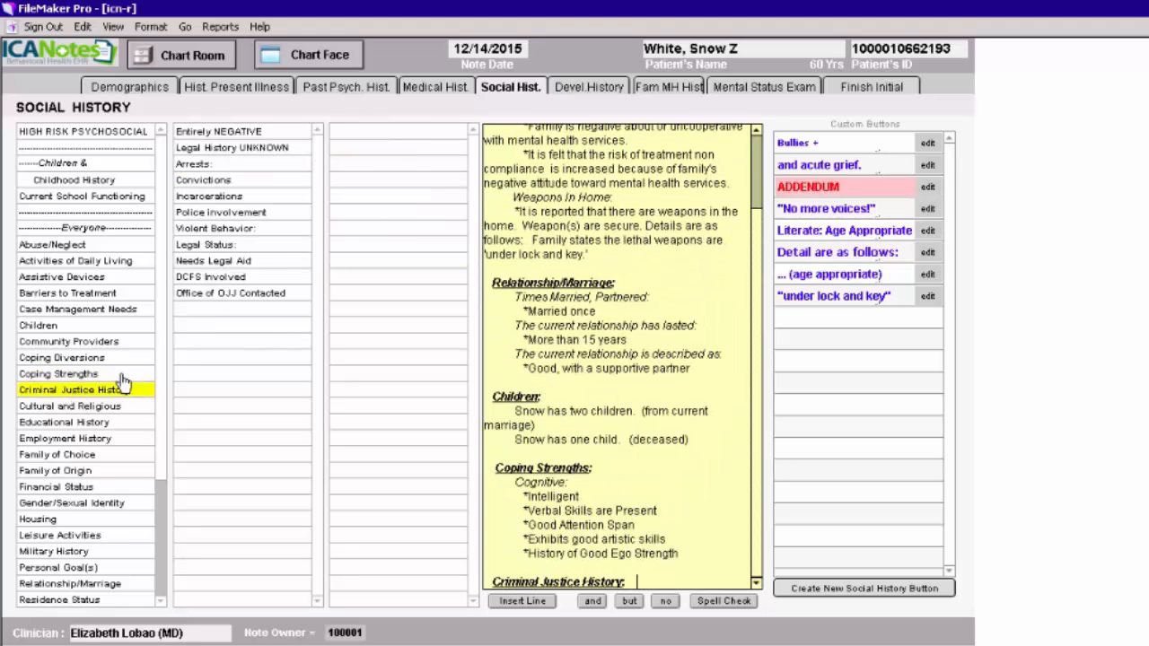
pyautogui.click(221, 135)
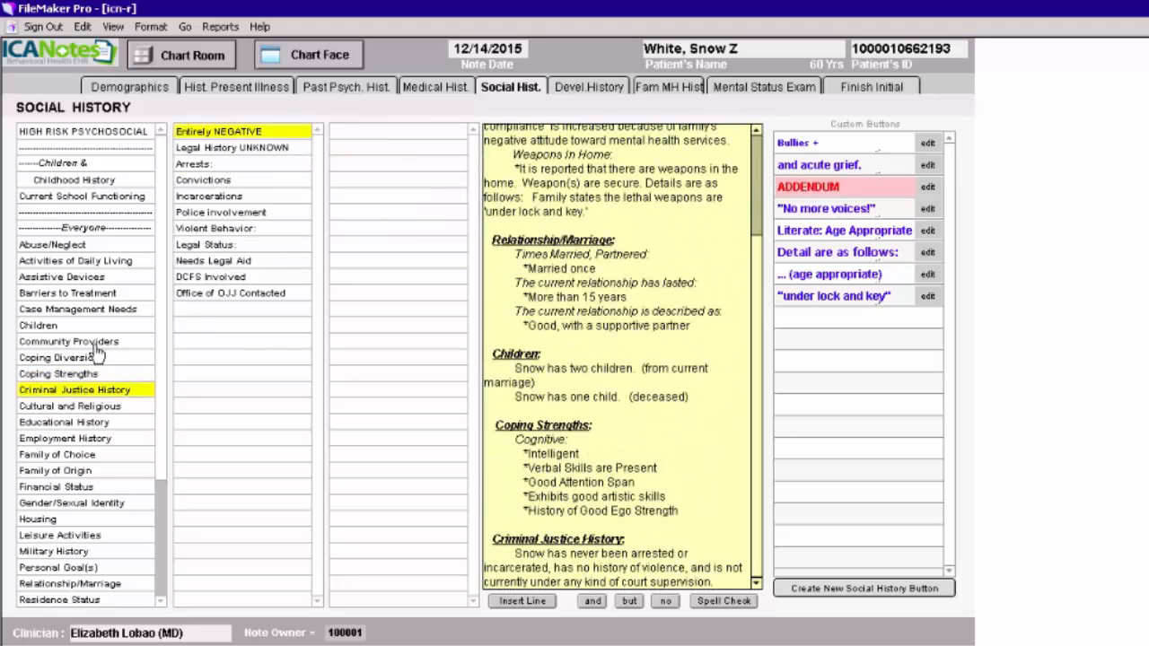
pyautogui.click(65, 425)
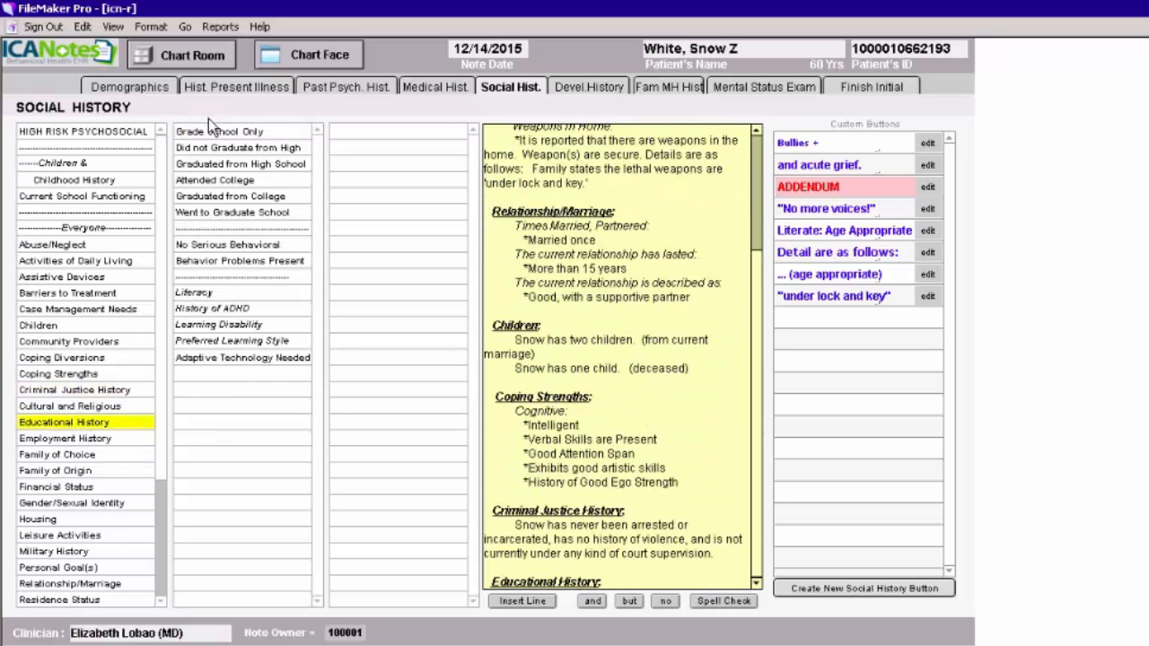
pyautogui.click(215, 197)
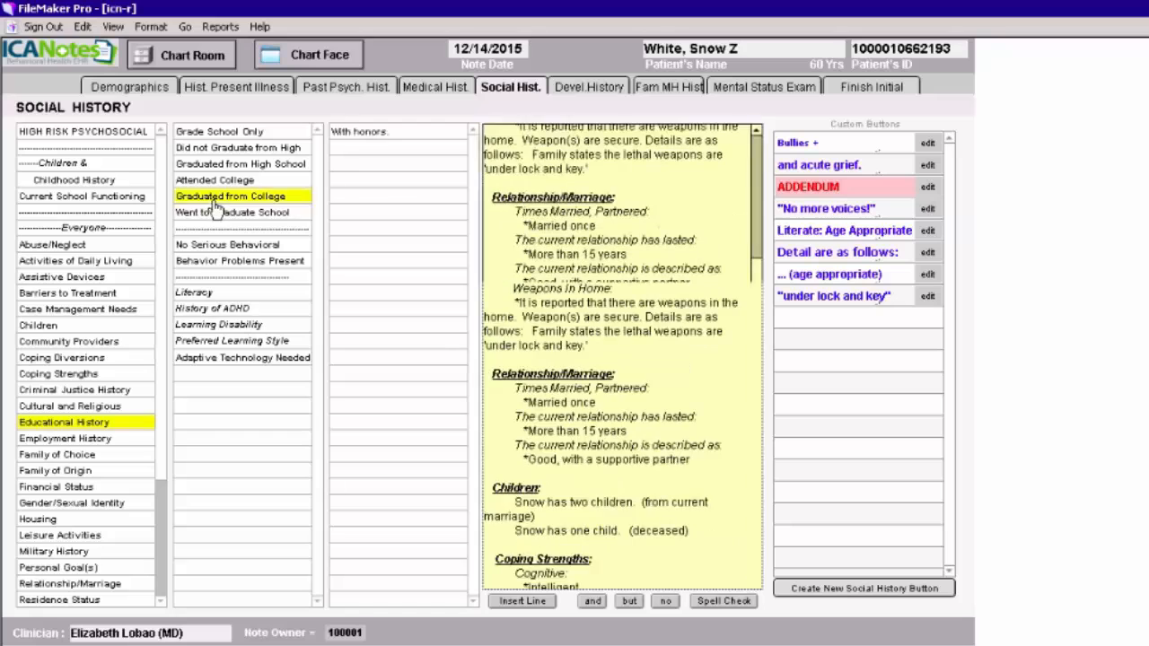
pyautogui.click(364, 132)
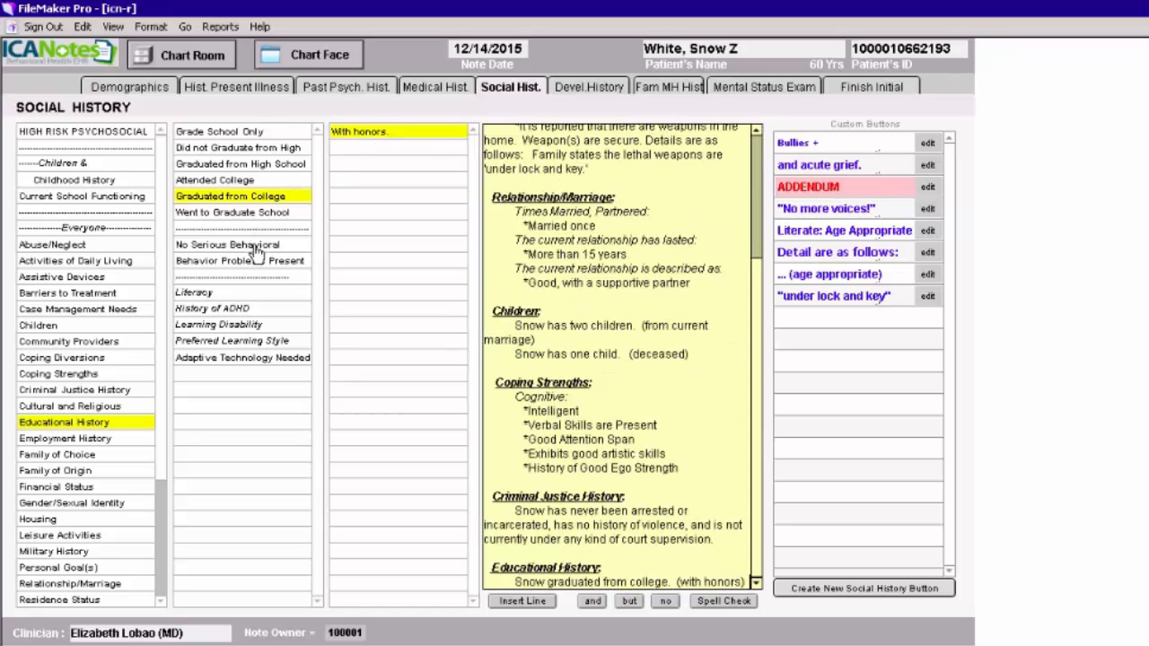
pyautogui.click(253, 245)
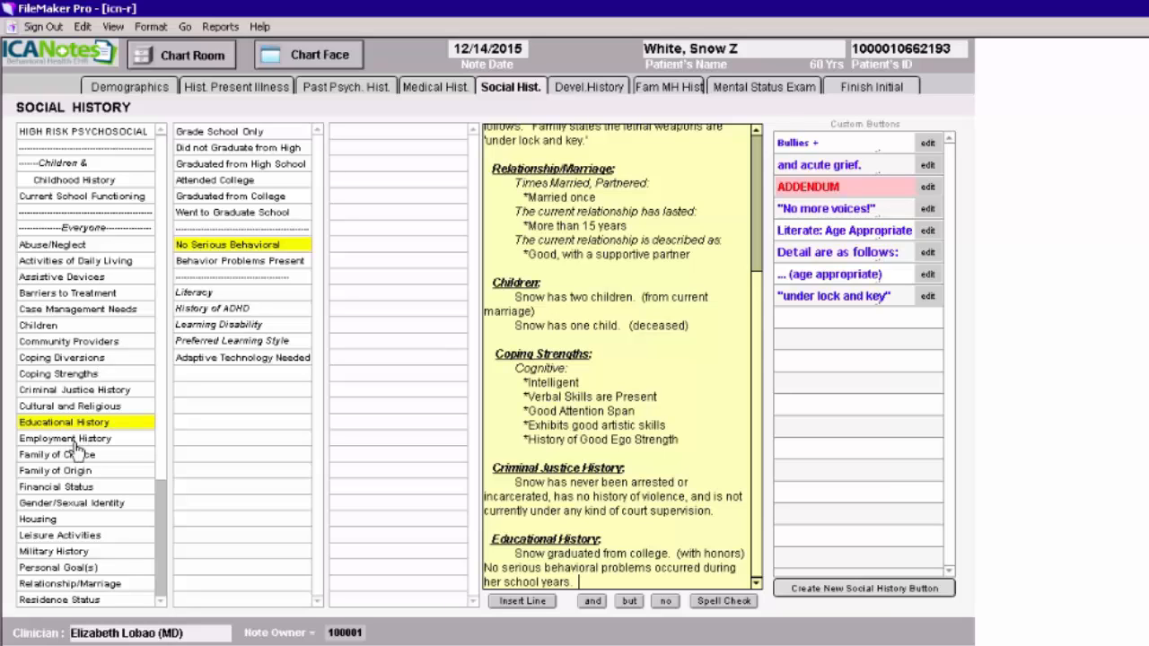
# Document gender/sexual identity with natal sex Female, current gender identity Female and sexual orientation Straight.
pyautogui.click(82, 504)
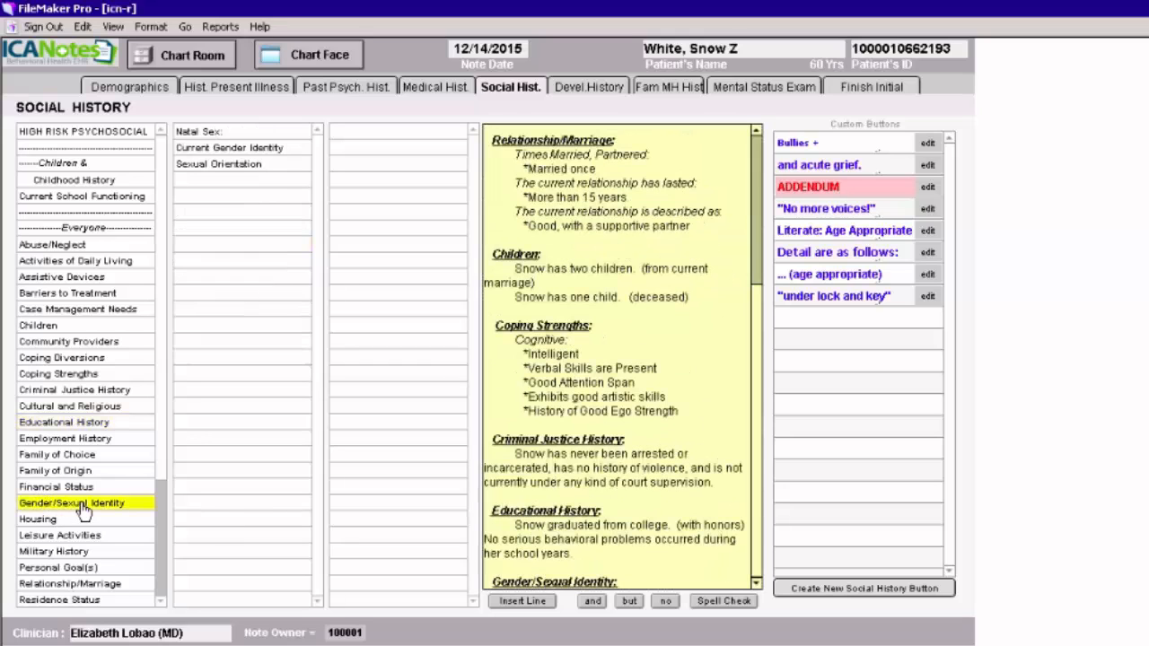
pyautogui.click(213, 132)
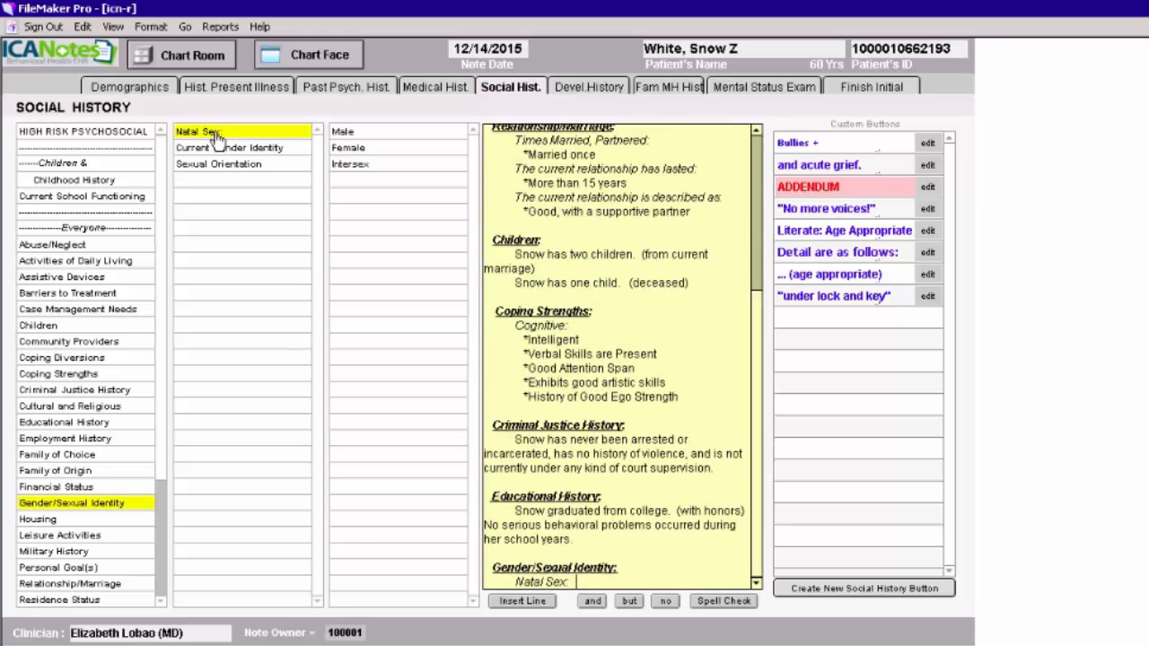
pyautogui.click(375, 151)
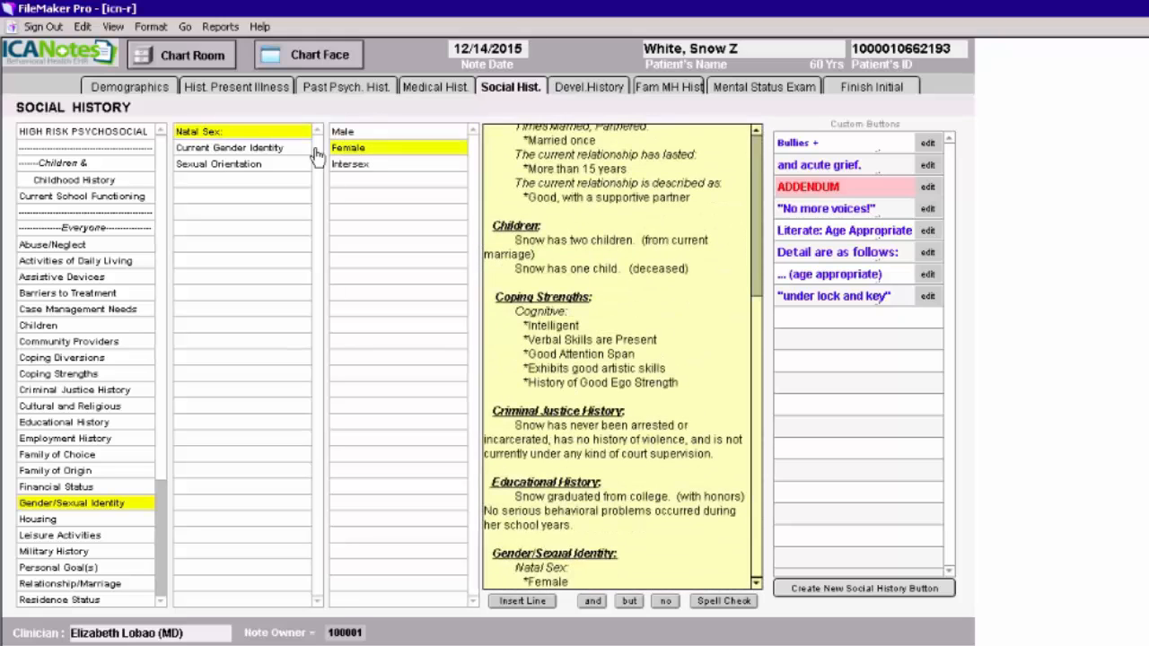
pyautogui.click(271, 149)
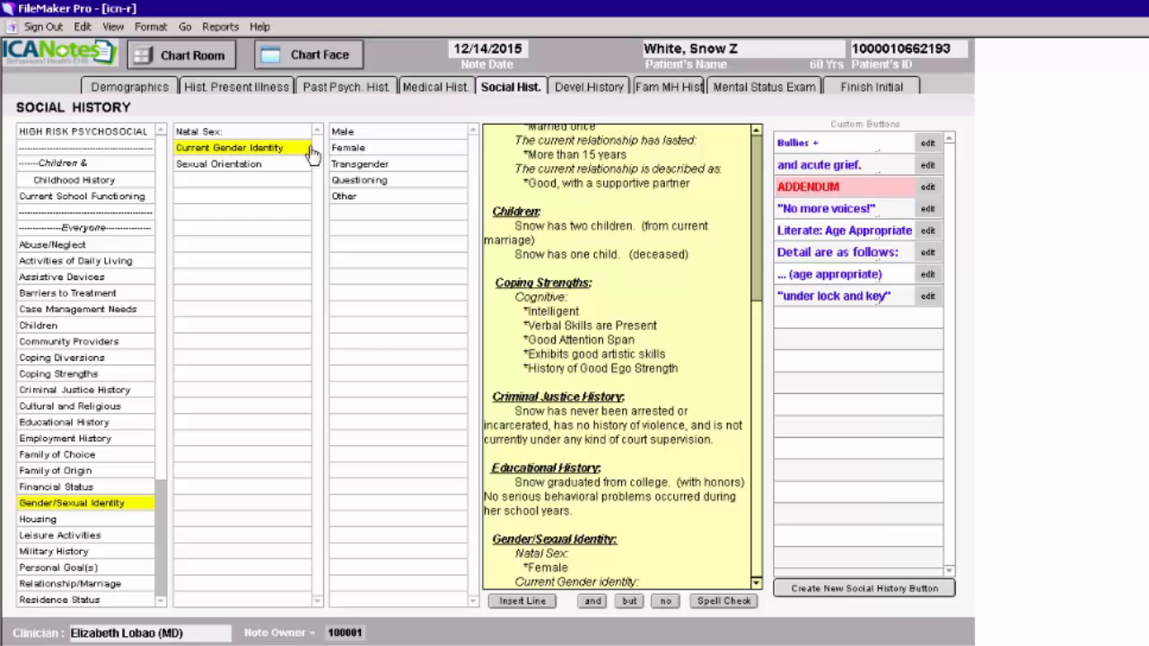
pyautogui.click(348, 149)
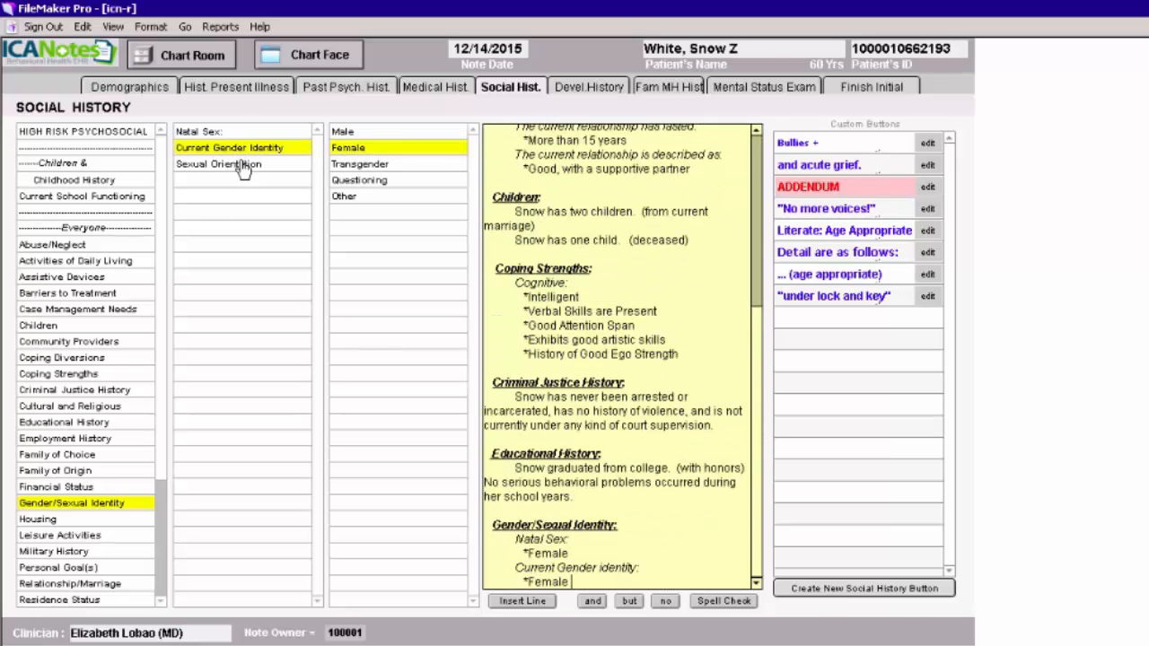
pyautogui.click(241, 164)
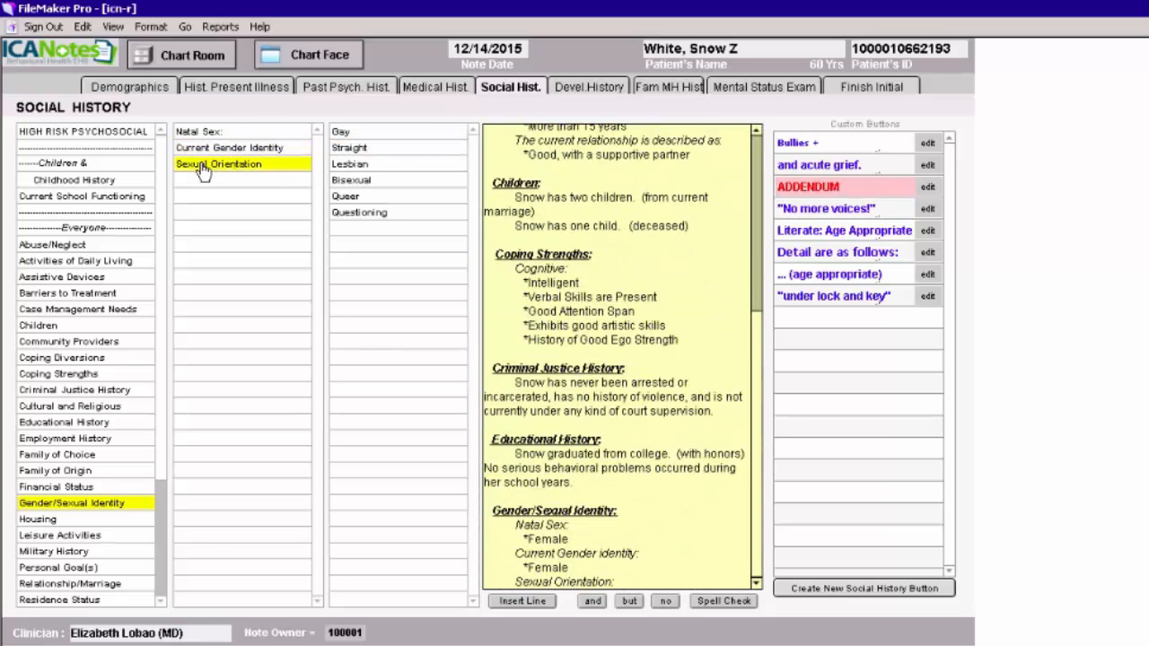
pyautogui.click(363, 150)
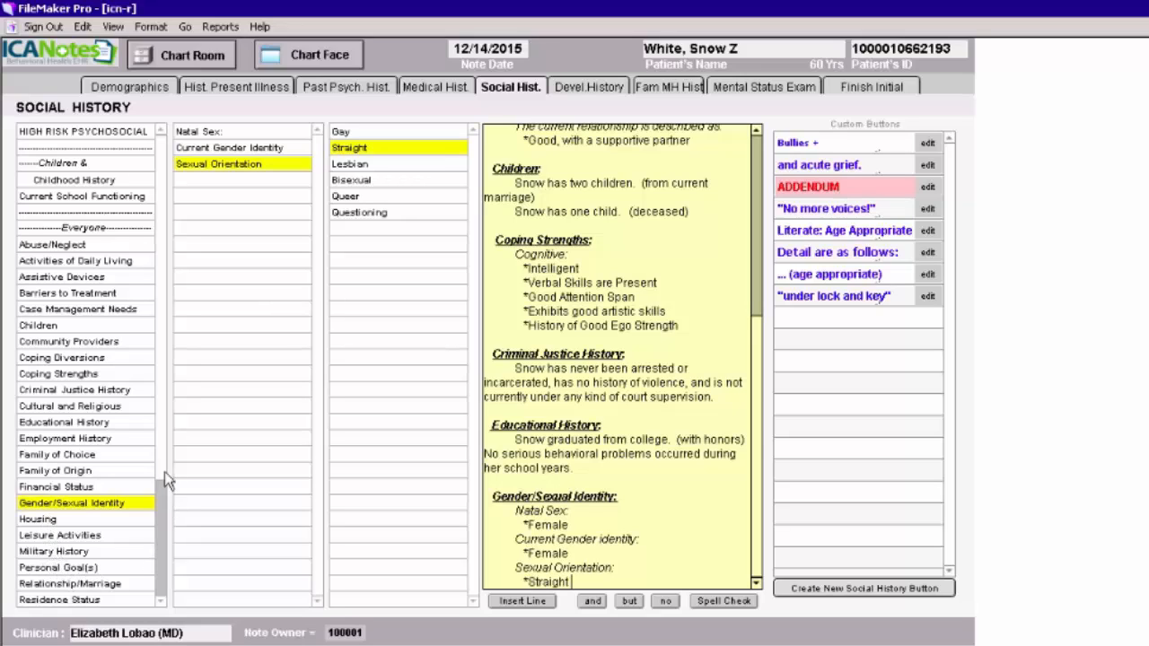
# Add an automobile accident to the trauma history with the details "Occurred 24 months ago.".
pyautogui.moveTo(158, 507); pyautogui.dragTo(157, 593)
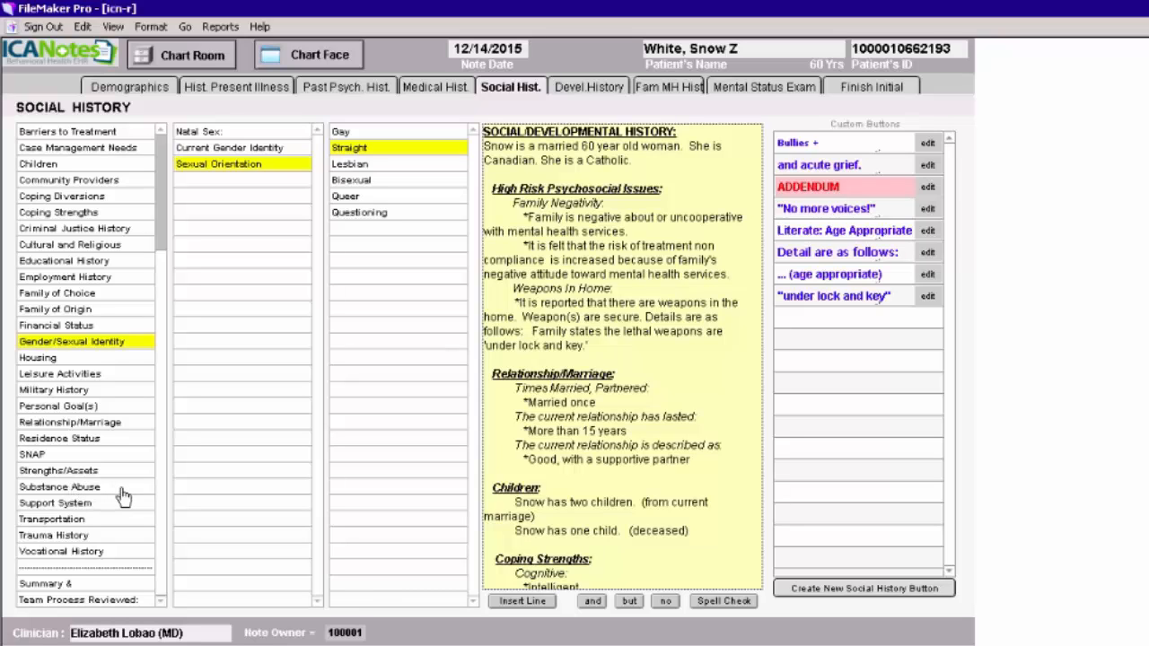
pyautogui.click(54, 536)
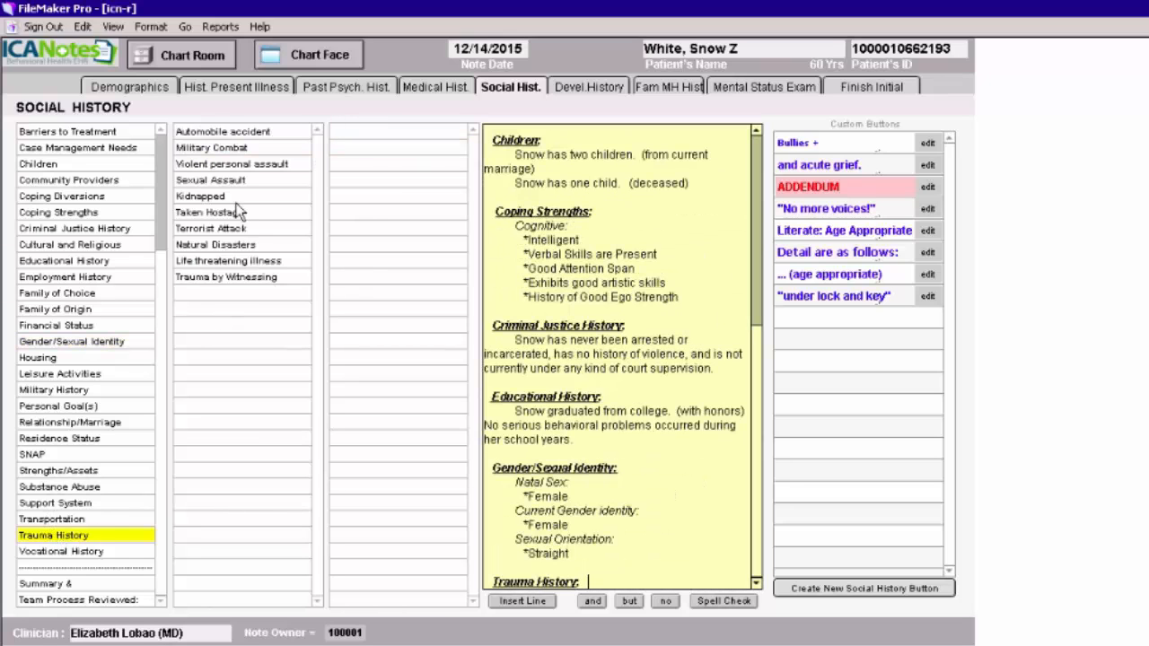
pyautogui.click(241, 134)
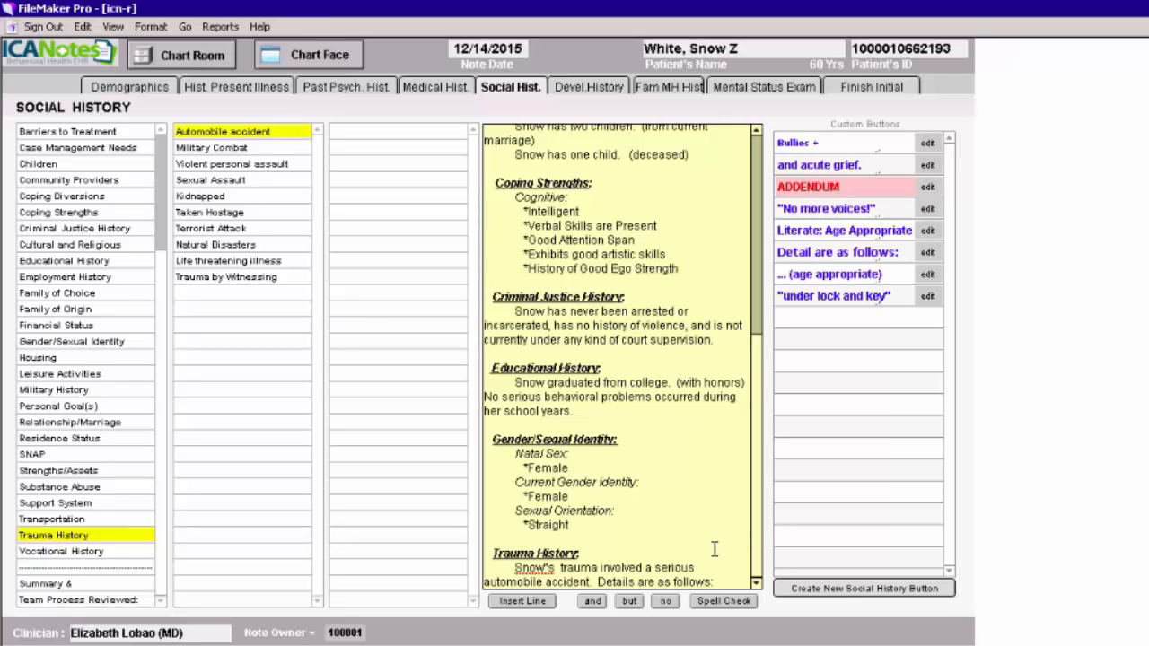
pyautogui.write('Occurred')
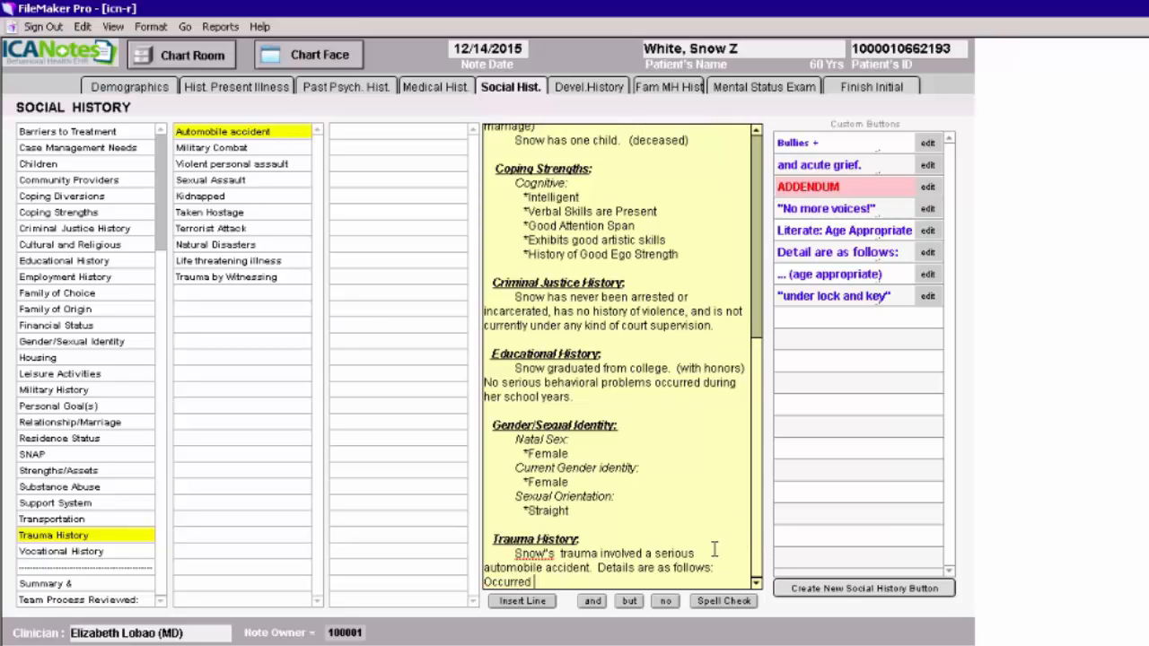
pyautogui.write(' 24 months GOago.')
# Record in the family mental health history that the sister completed suicide by drowning and the brother was hospitalized for bipolar disorder.
pyautogui.click(672, 87)
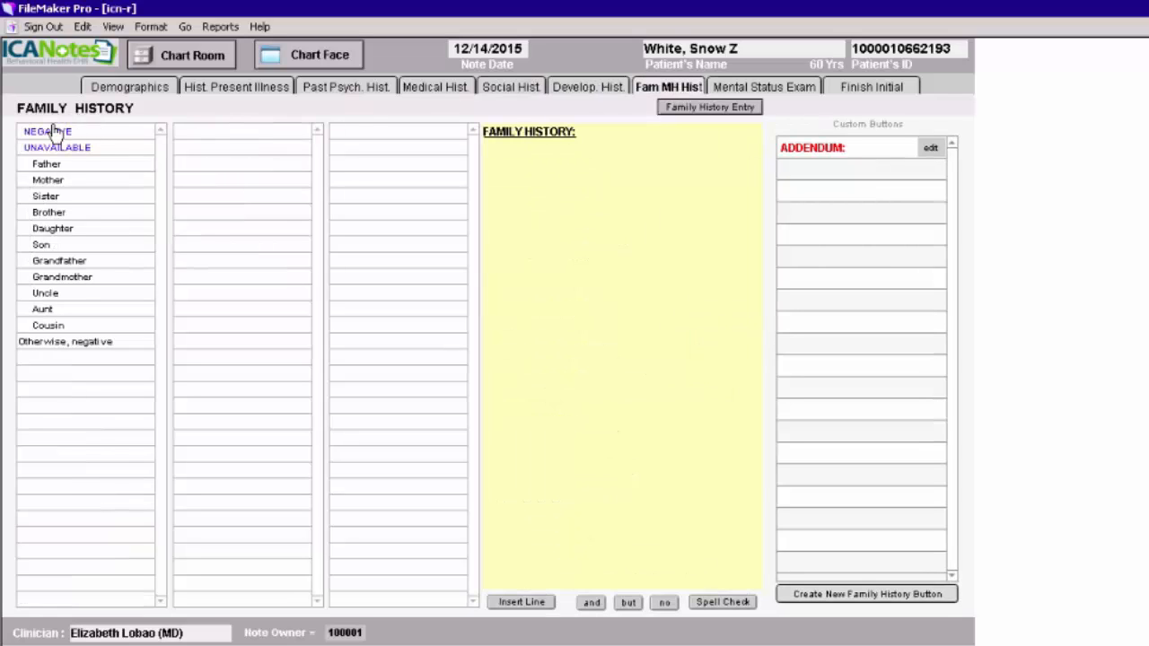
pyautogui.click(49, 195)
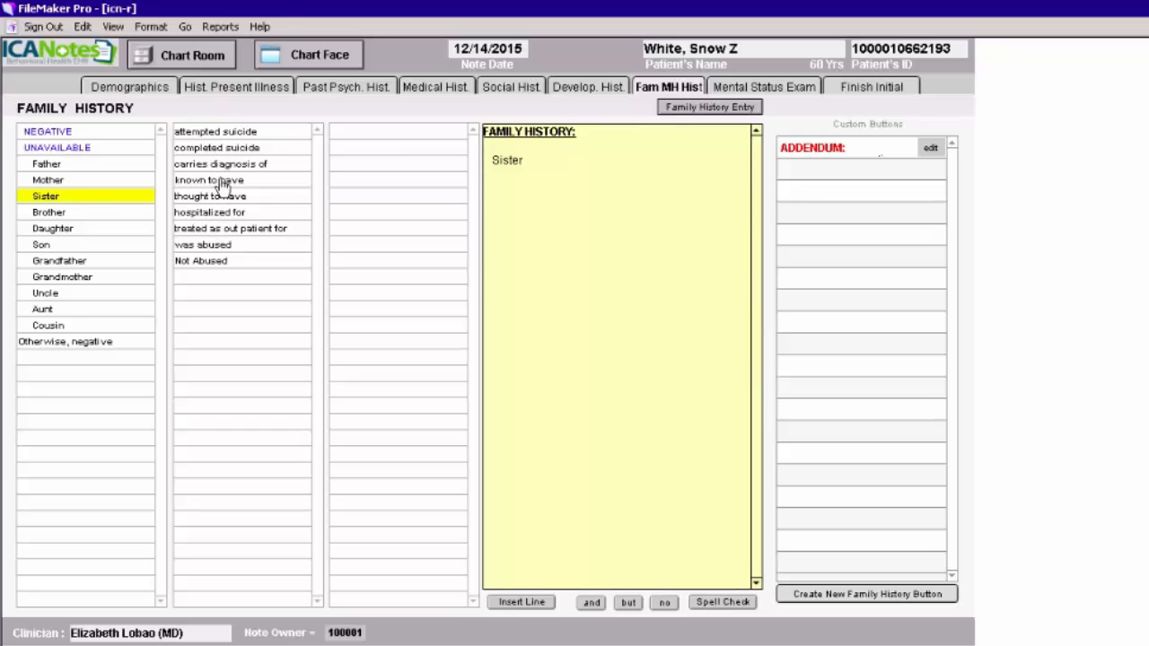
pyautogui.click(221, 149)
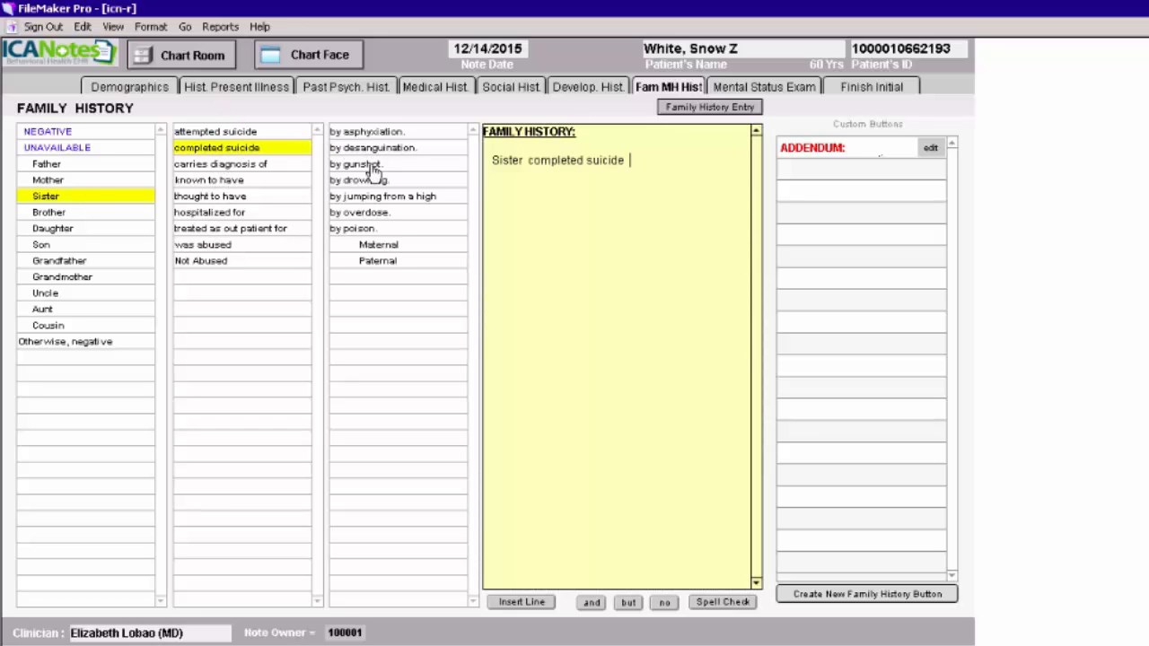
pyautogui.click(374, 181)
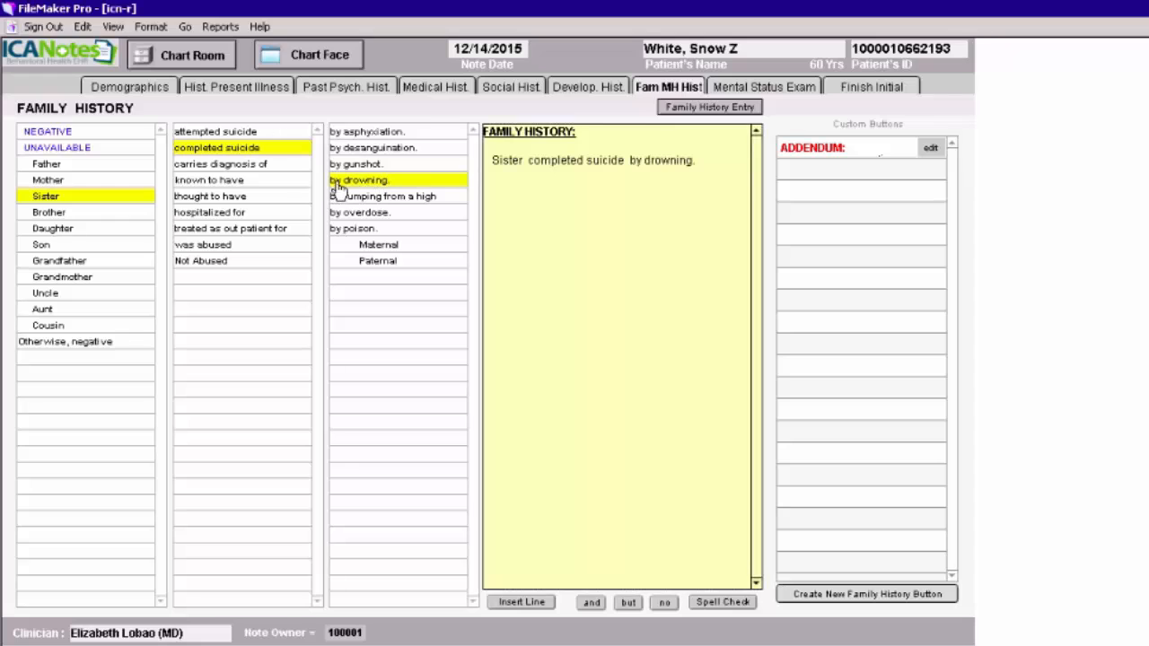
pyautogui.click(66, 214)
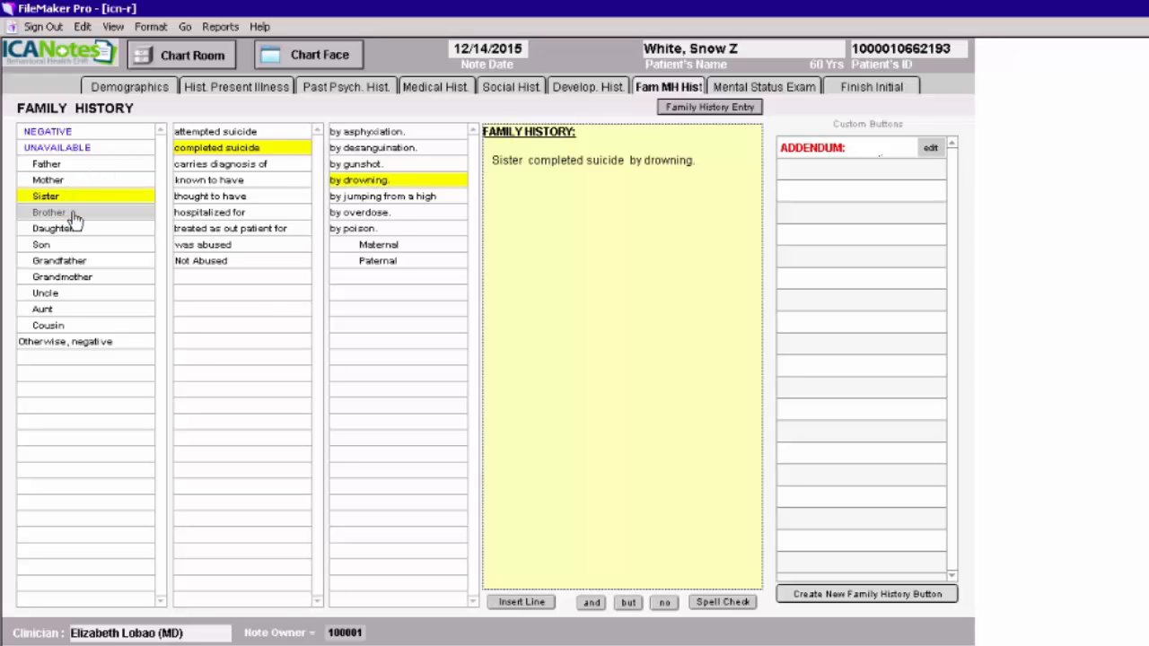
pyautogui.click(220, 212)
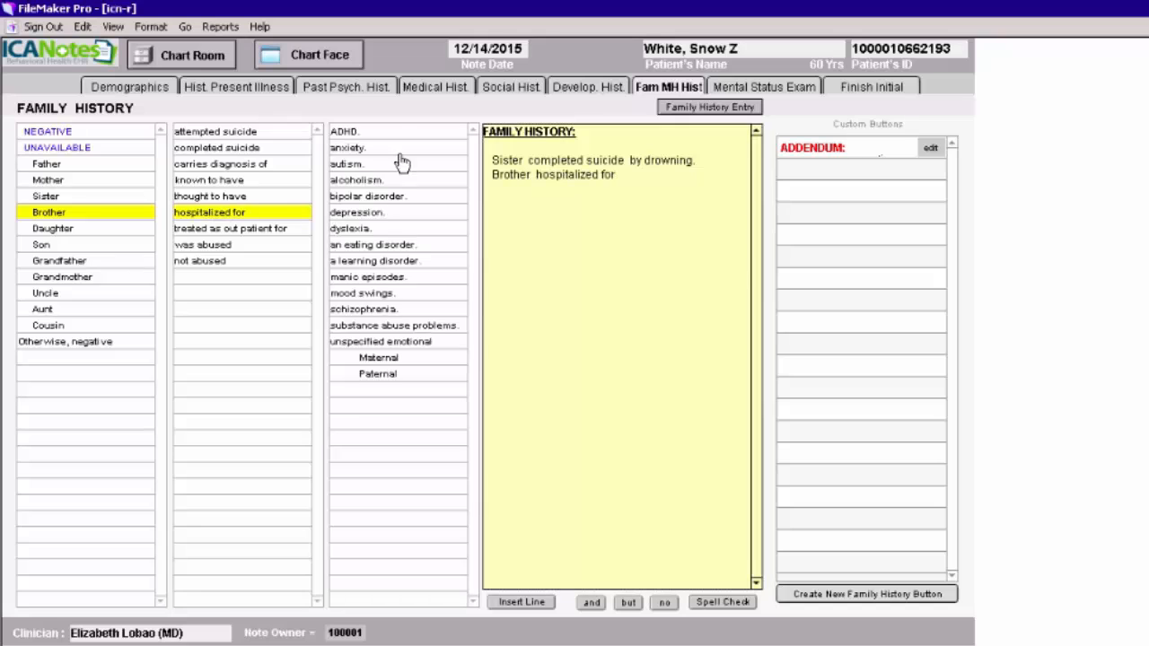
pyautogui.click(369, 199)
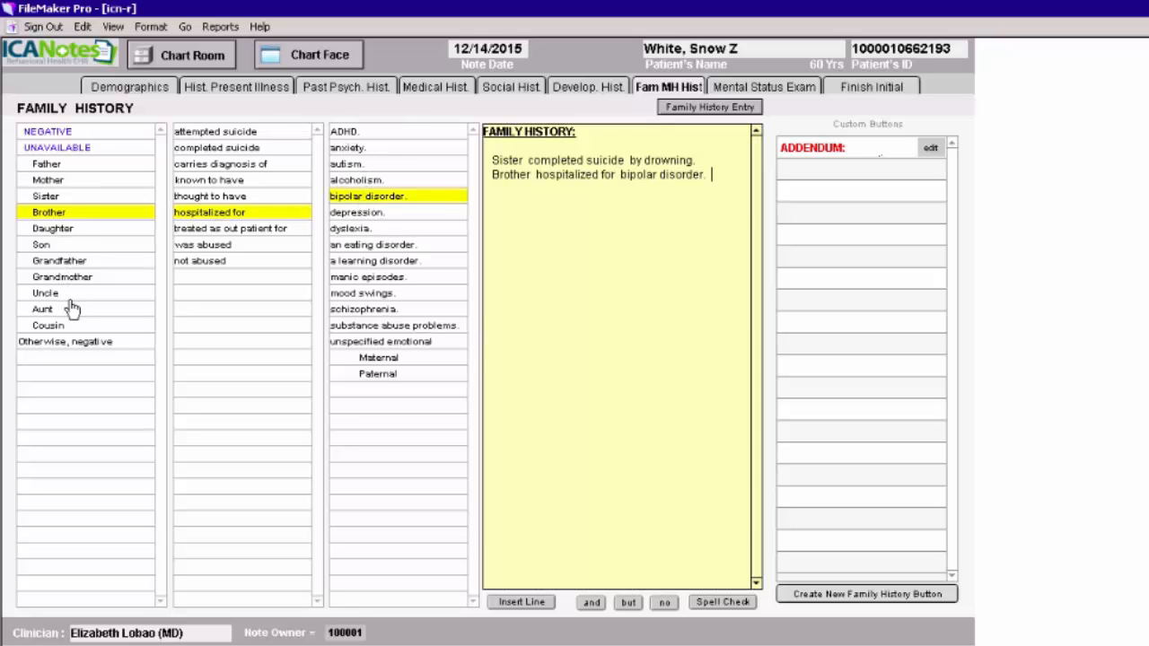
# Record in the family history that a paternal uncle was treated as an out patient for bipolar disorder.
pyautogui.click(72, 295)
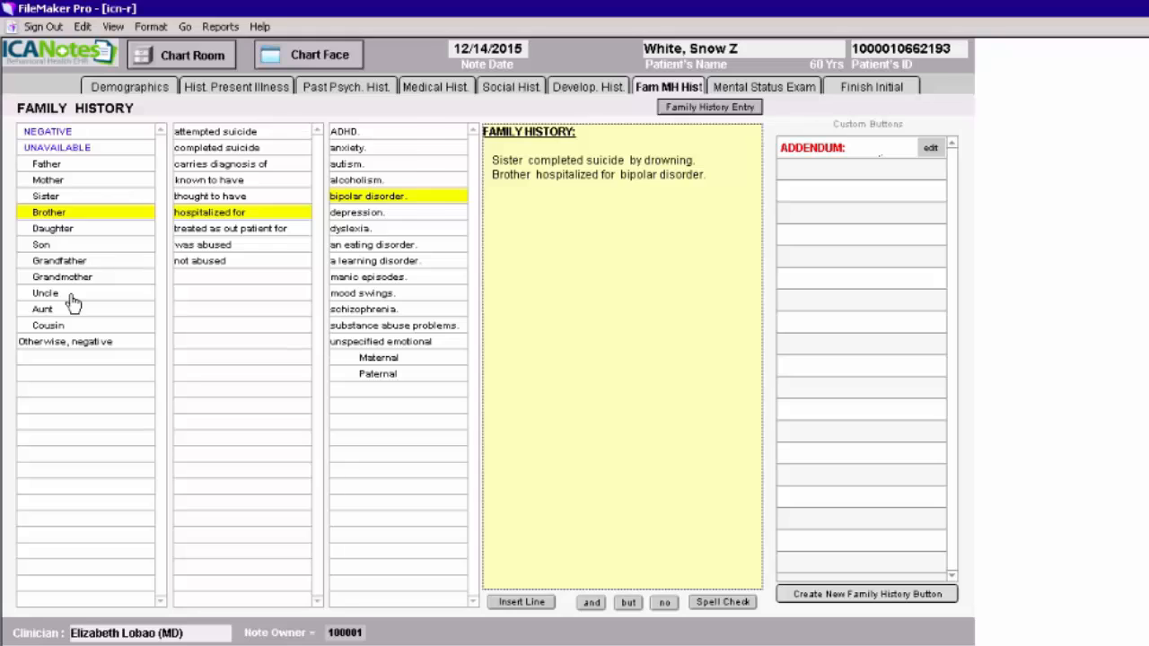
pyautogui.click(255, 231)
pyautogui.click(384, 196)
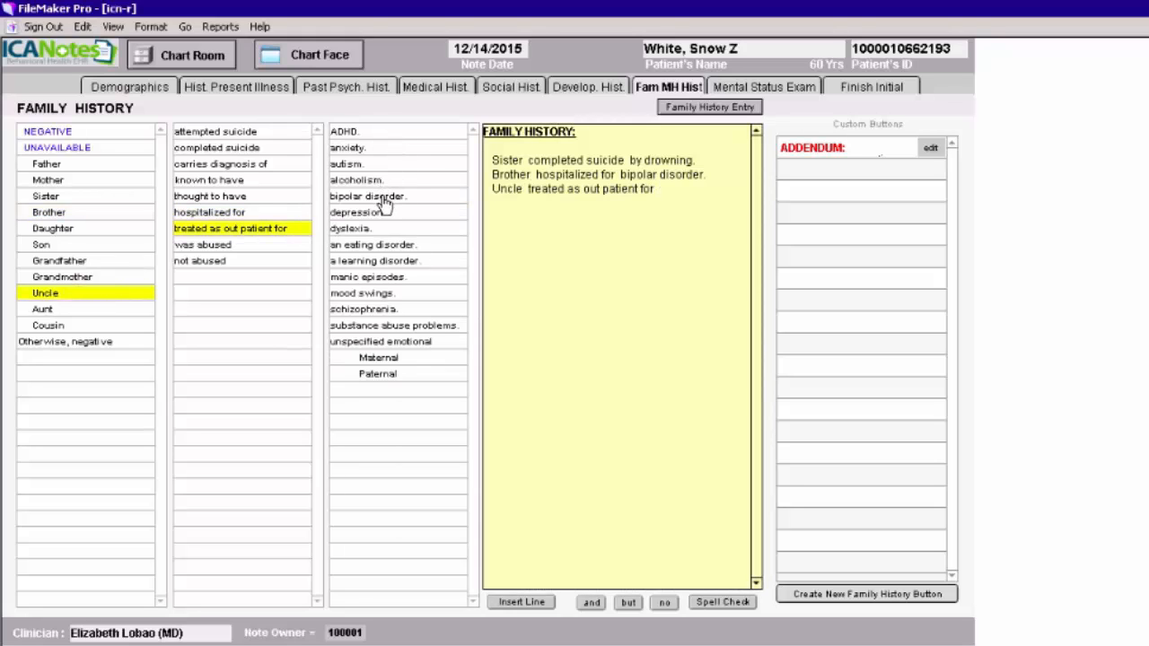
pyautogui.click(392, 375)
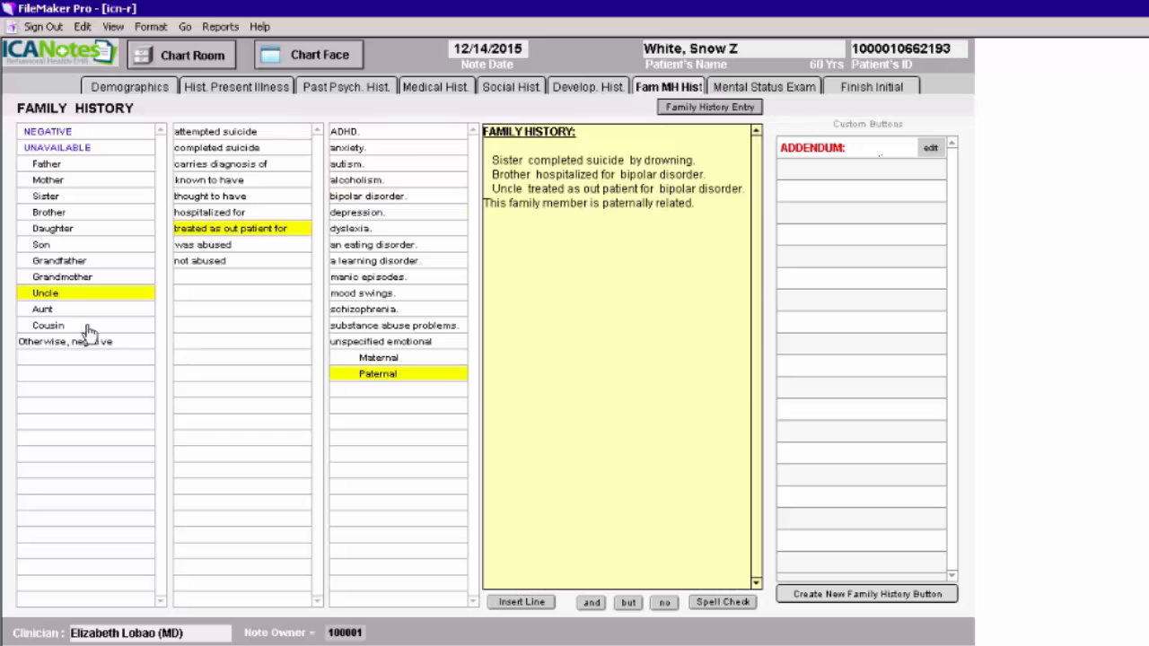
# Record a paternal cousin who carries a diagnosis of bipolar disorder, and mark the family history as otherwise negative.
pyautogui.click(60, 327)
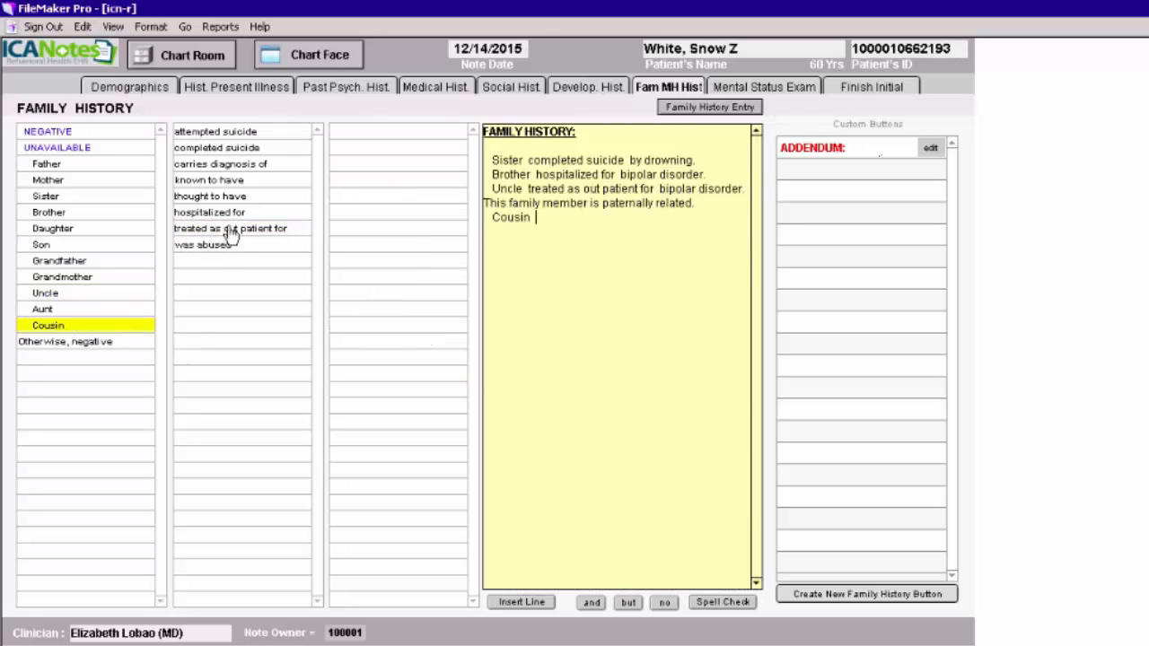
pyautogui.click(252, 170)
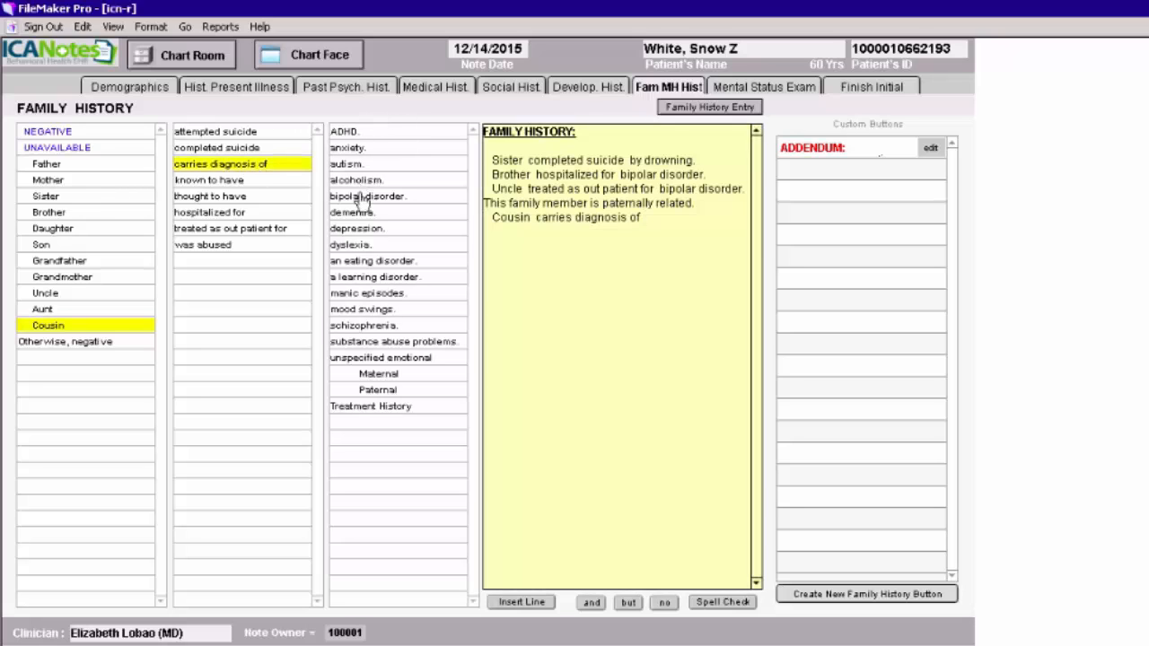
pyautogui.click(366, 199)
pyautogui.click(395, 390)
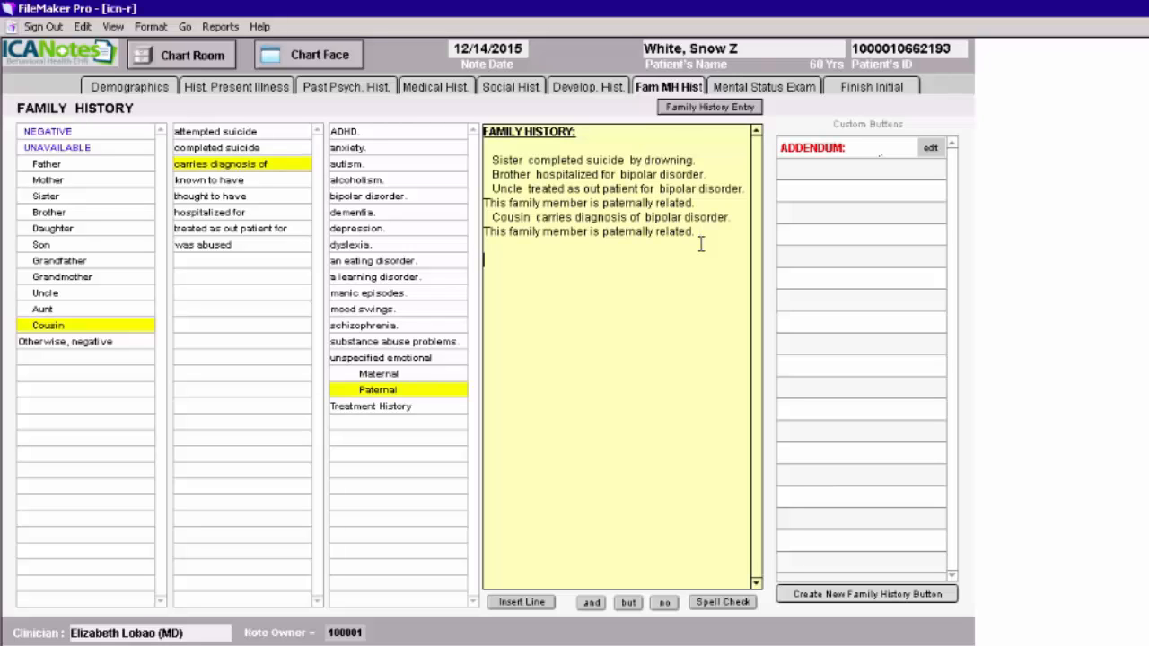
pyautogui.click(72, 345)
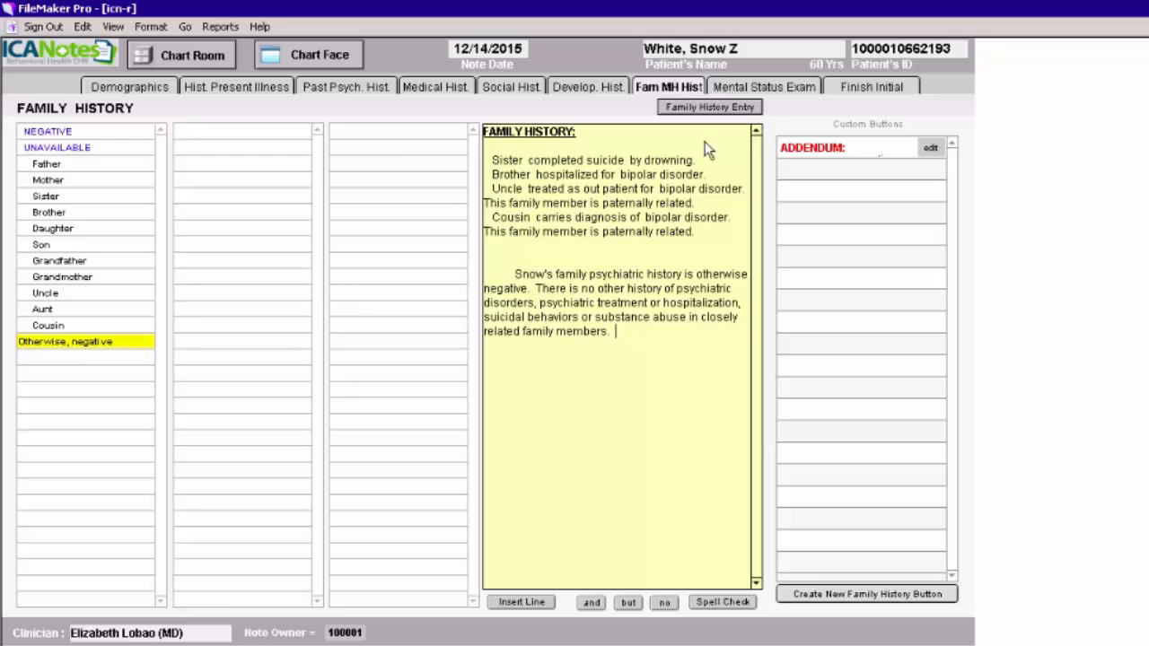
# Look over the empty mental status exam and check back on the history of present illness.
pyautogui.click(761, 90)
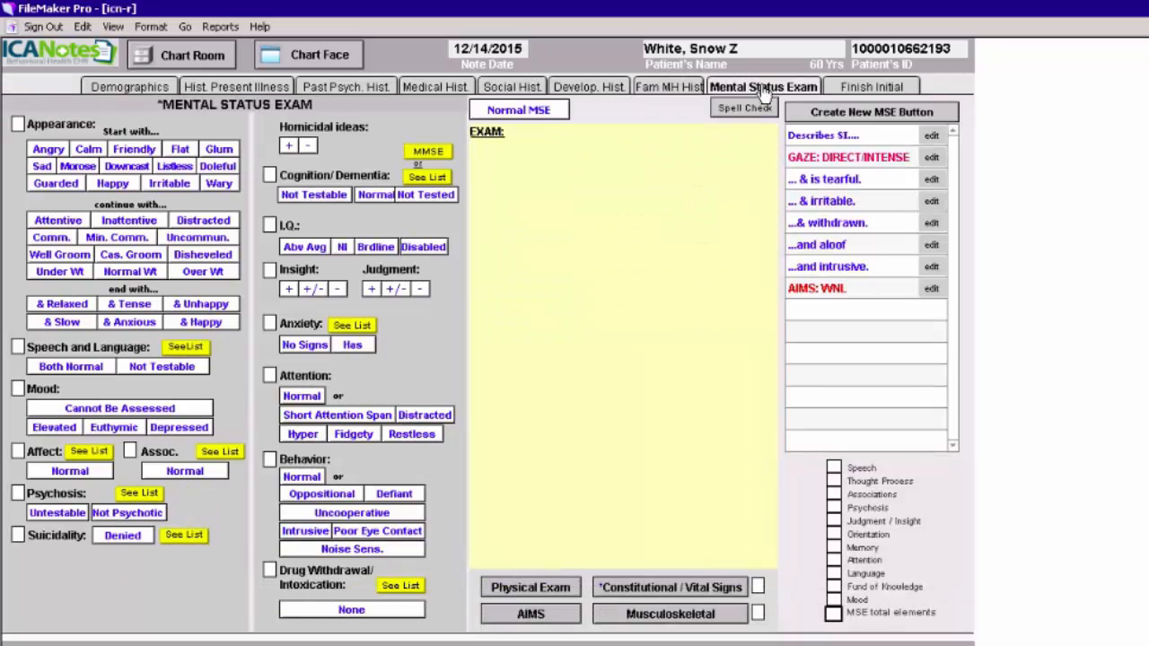
pyautogui.click(510, 131)
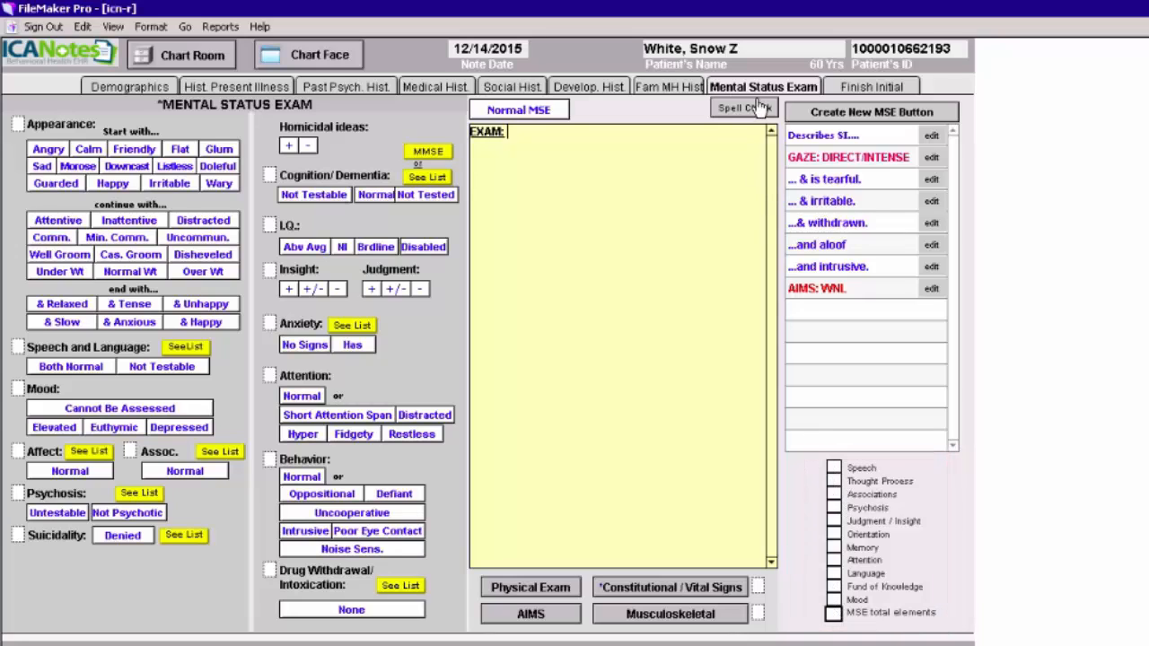
pyautogui.click(238, 87)
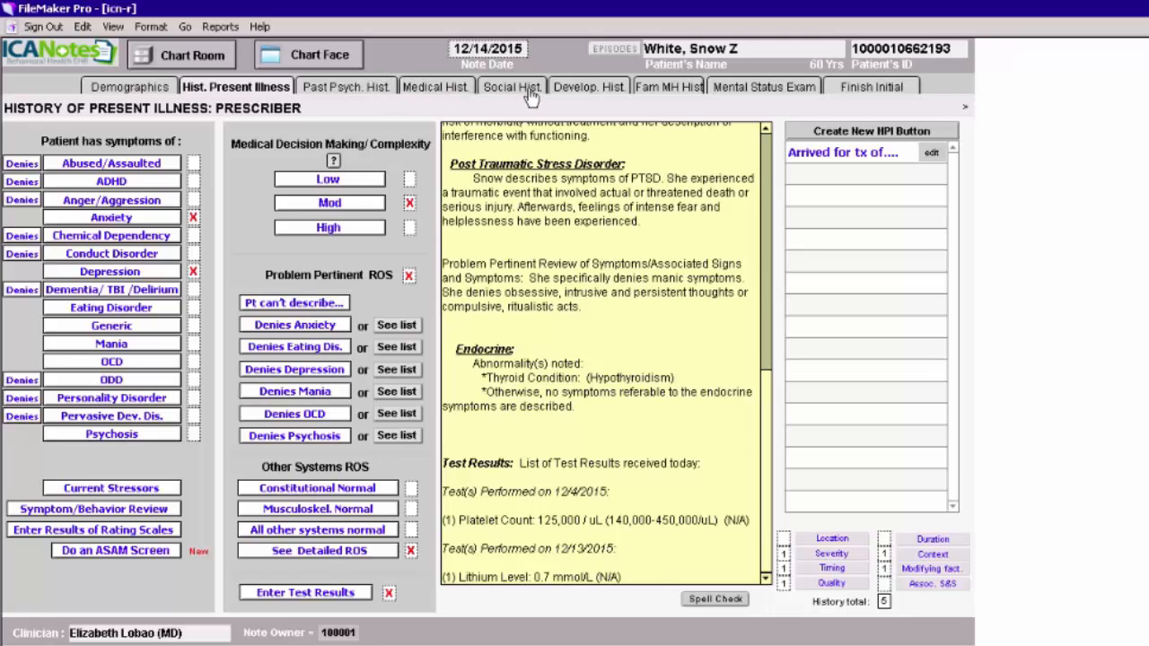
pyautogui.click(764, 88)
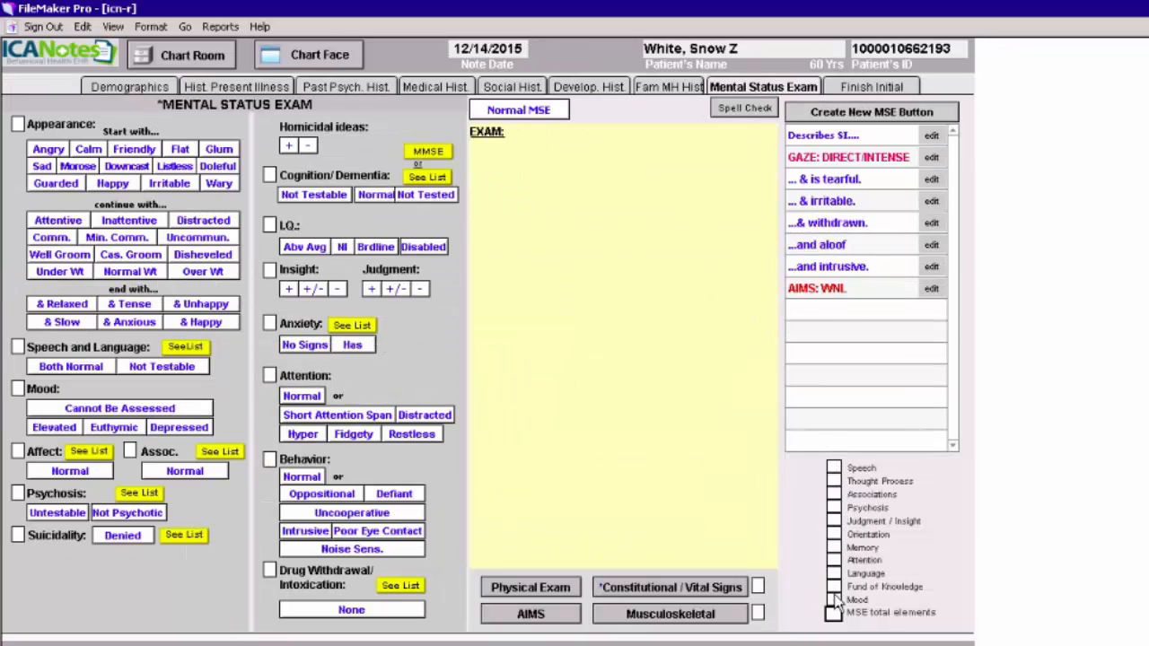
# Describe the patient's appearance in the mental status exam as glum, irritable, disheveled and unhappy, with both speech and language normal.
pyautogui.click(517, 131)
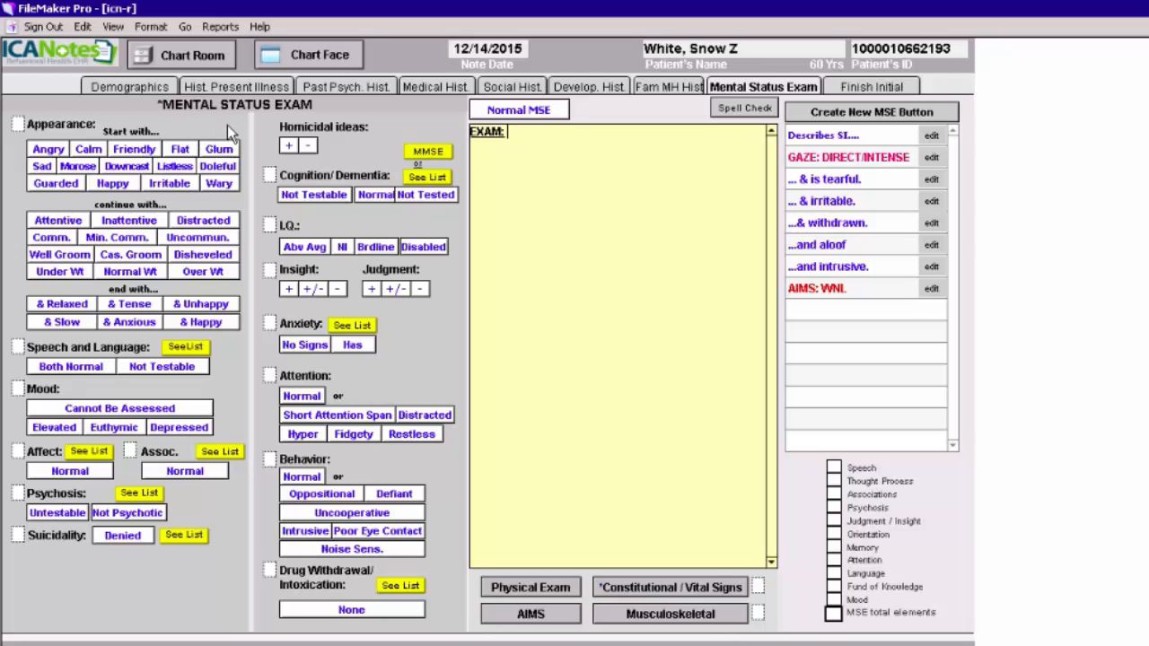
pyautogui.click(220, 157)
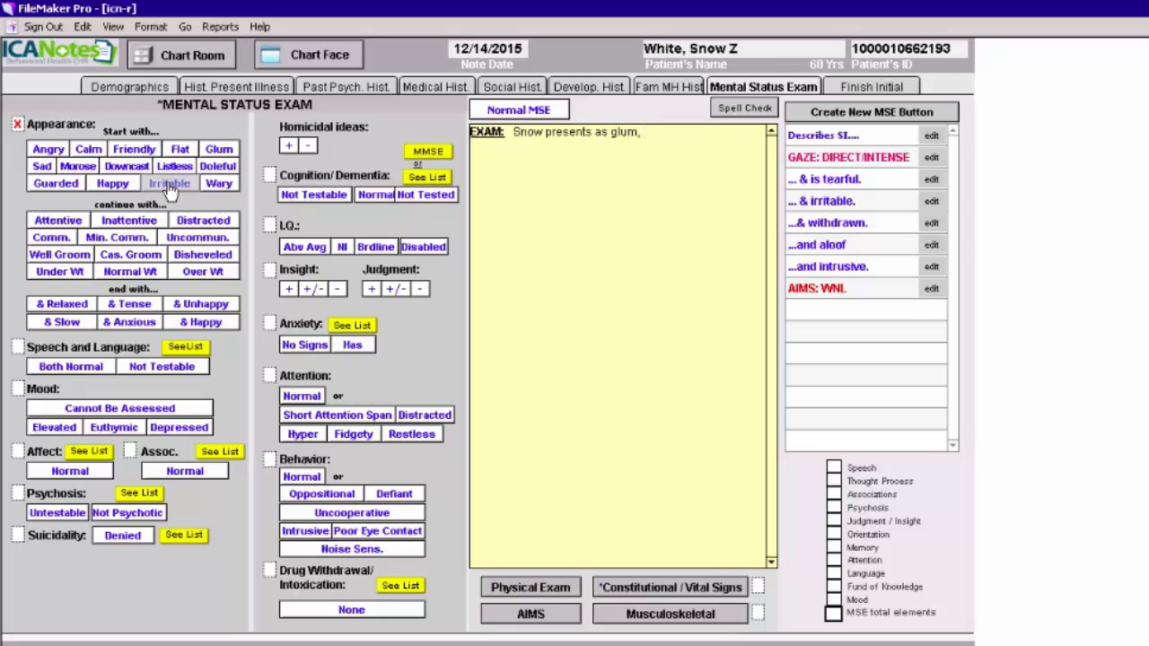
pyautogui.click(170, 183)
pyautogui.click(203, 255)
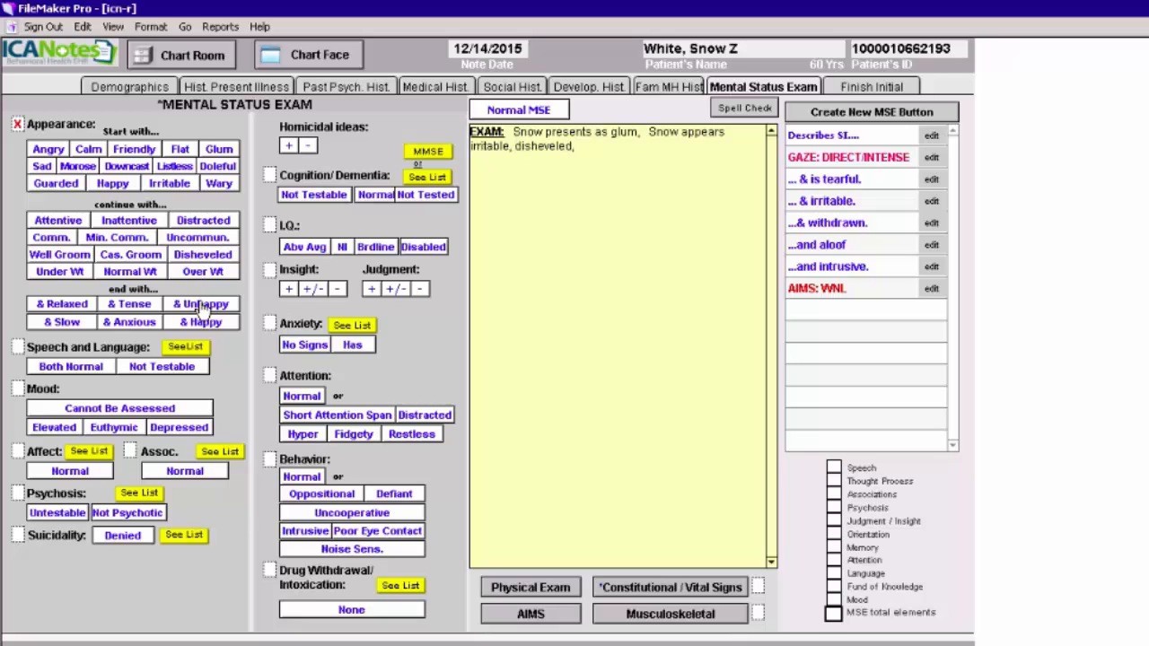
pyautogui.click(201, 304)
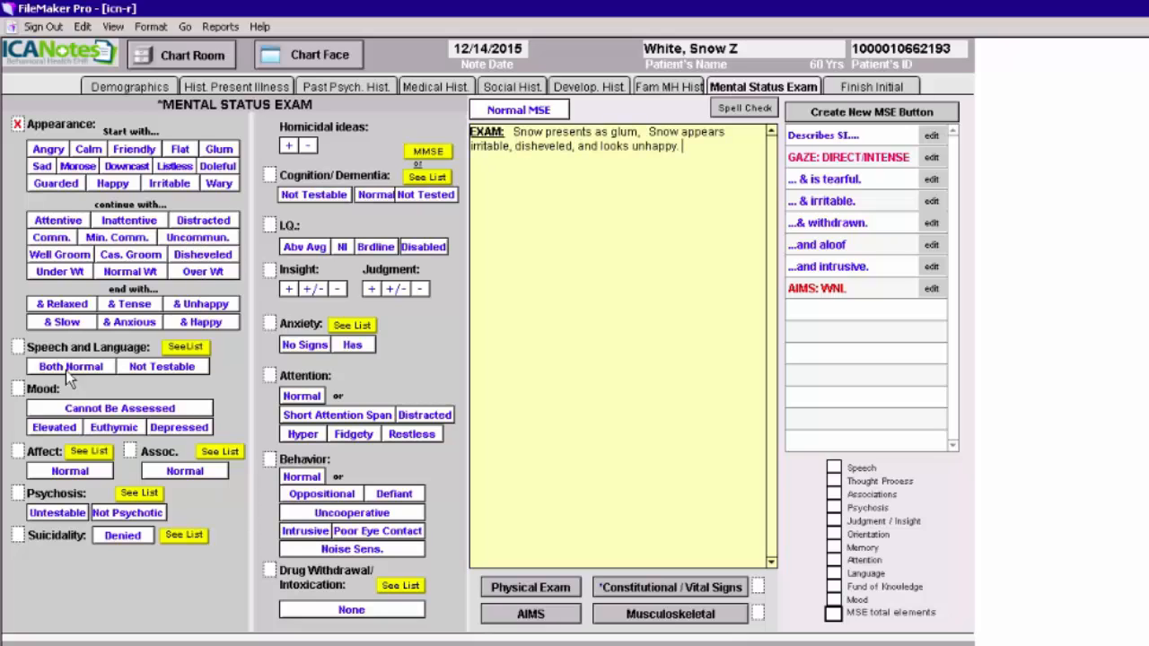
pyautogui.click(73, 366)
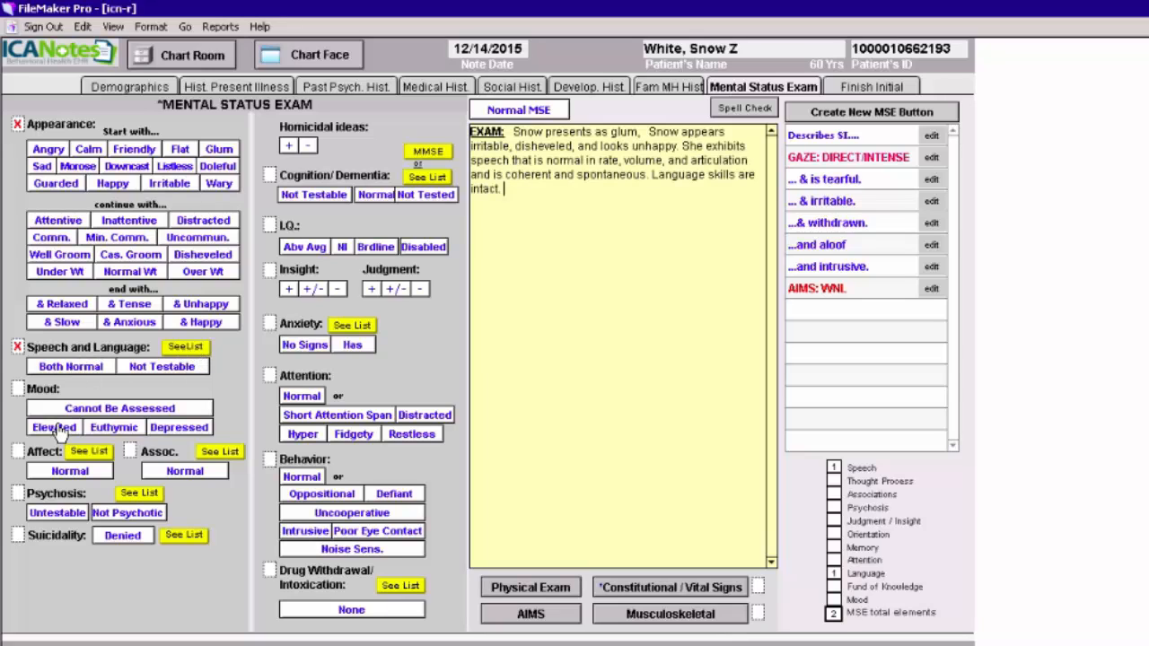
# Document depressed mood with moderate signs, tears, psychomotor retardation, revealing facial expression and general demeanor, and no suicidal ideas.
pyautogui.click(171, 428)
pyautogui.click(102, 128)
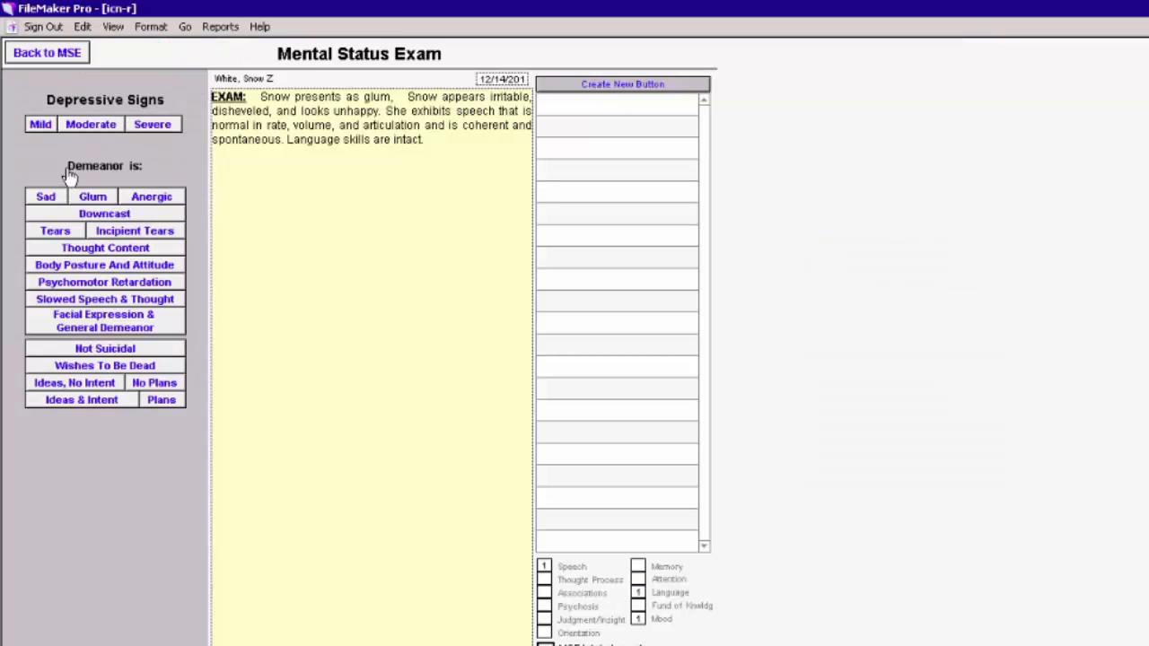
pyautogui.click(55, 231)
pyautogui.click(83, 285)
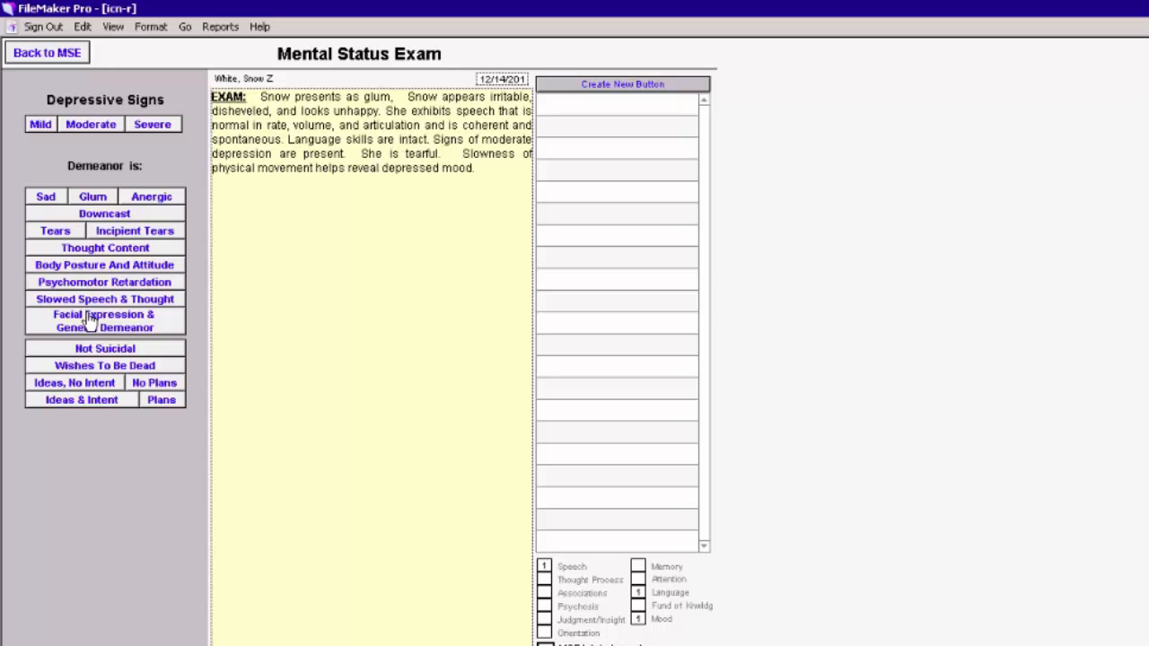
pyautogui.click(95, 329)
pyautogui.click(96, 350)
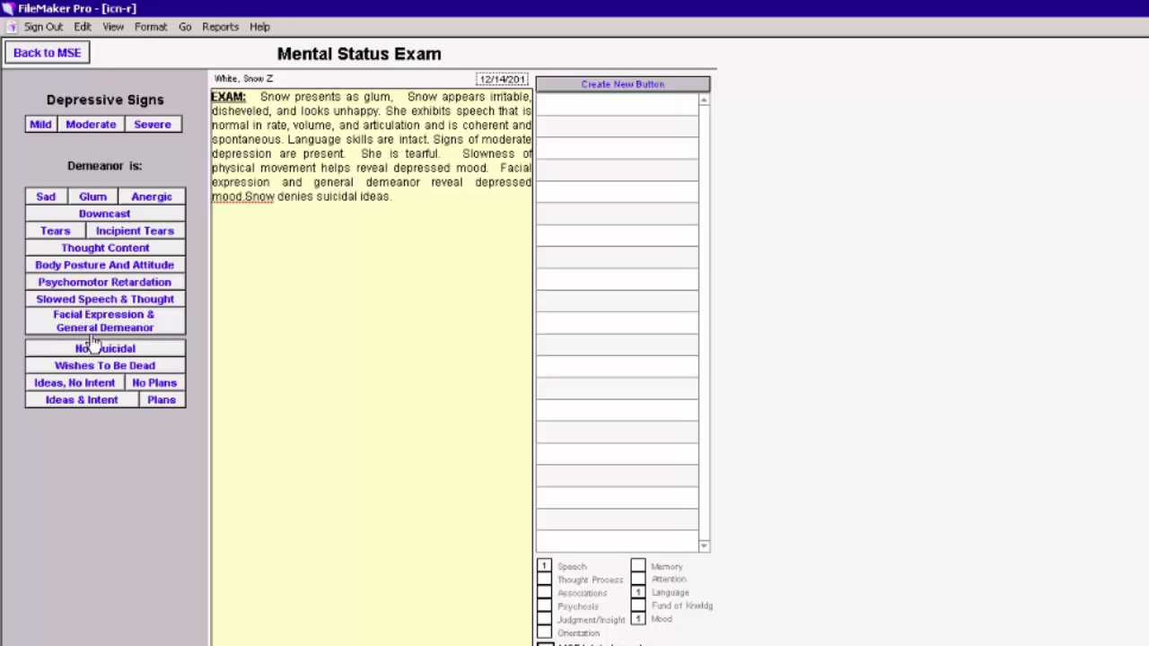
pyautogui.click(47, 52)
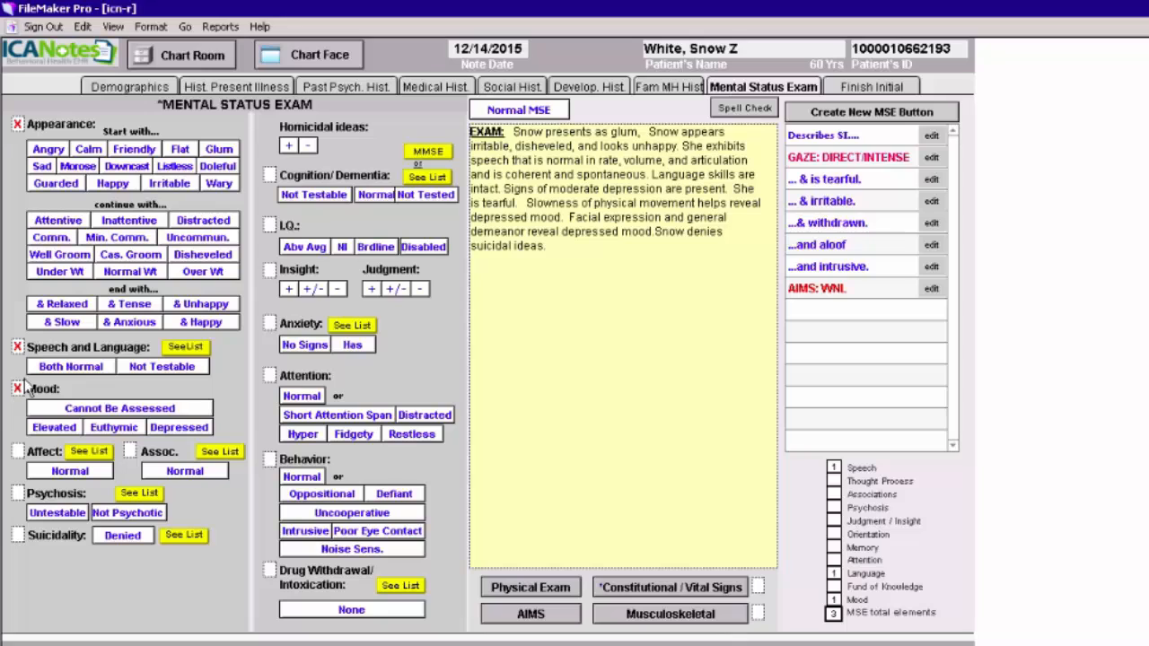
# Document the affect as blunted and add that the patient stares at the floor during the interview.
pyautogui.click(93, 453)
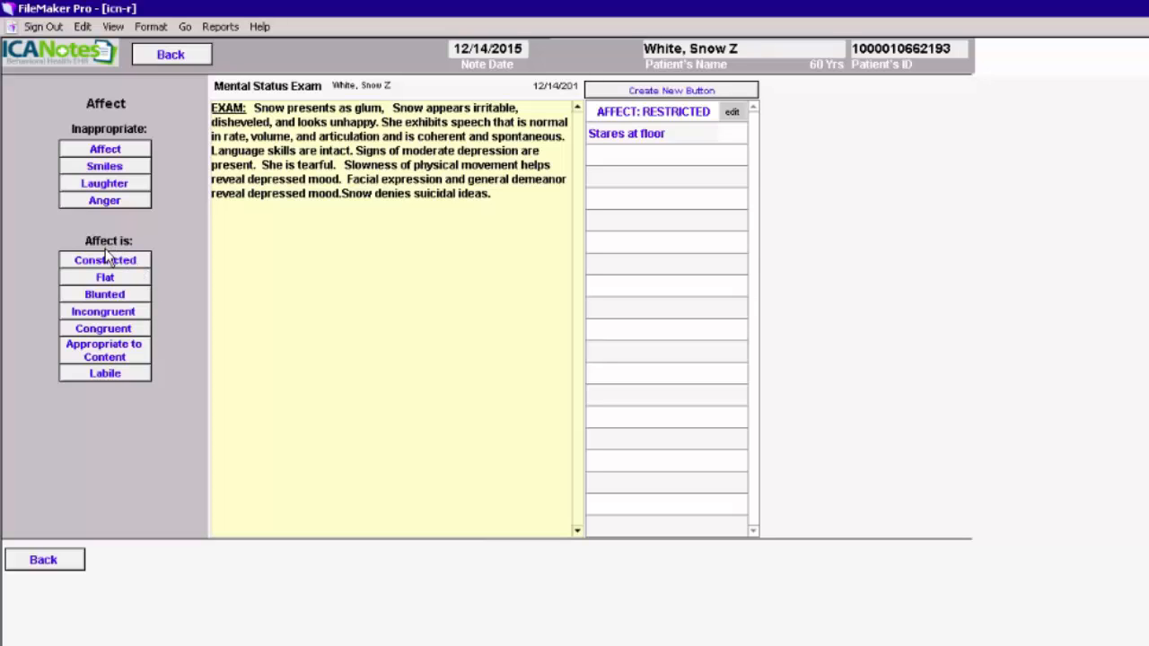
pyautogui.click(104, 295)
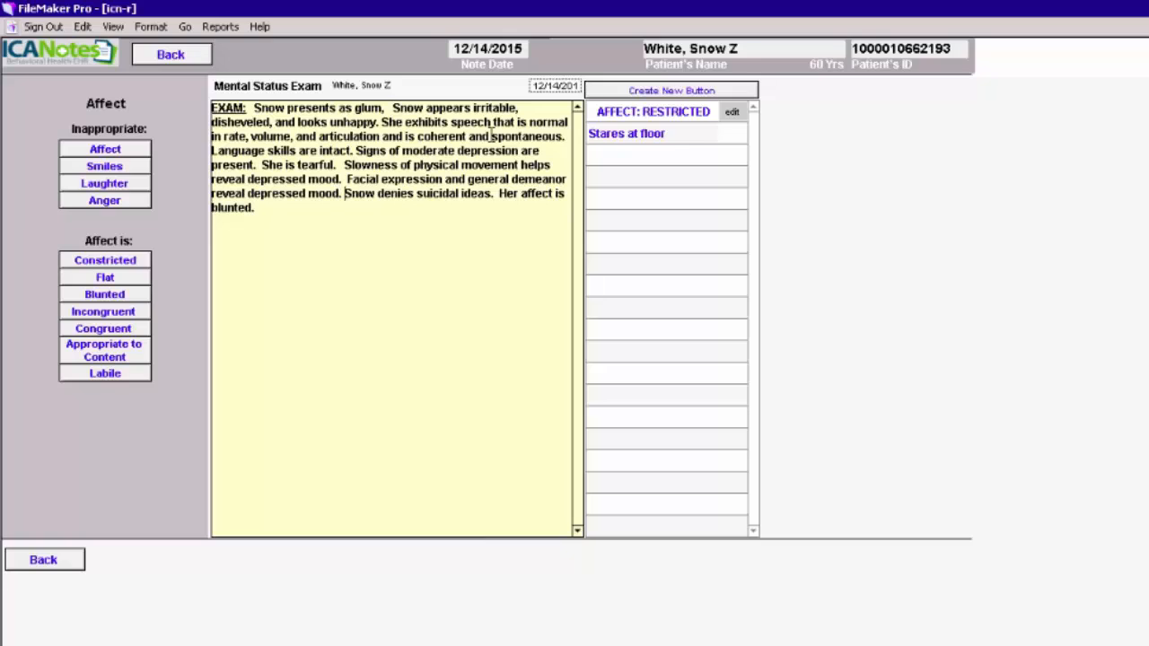
pyautogui.click(621, 142)
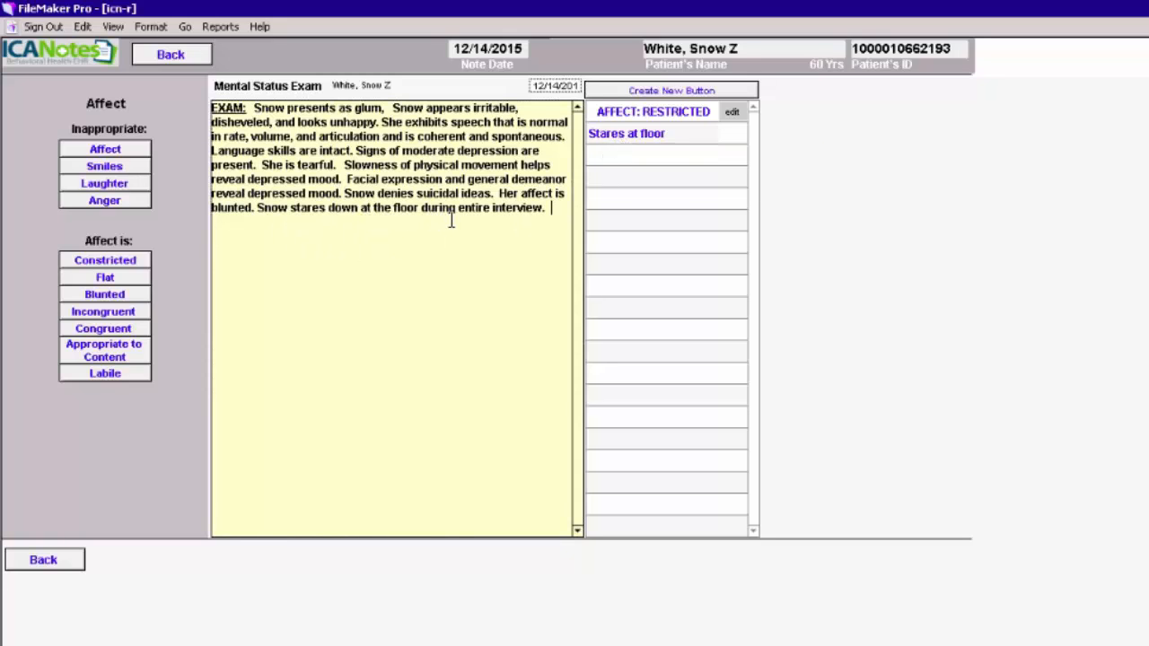
pyautogui.click(554, 213)
pyautogui.click(171, 57)
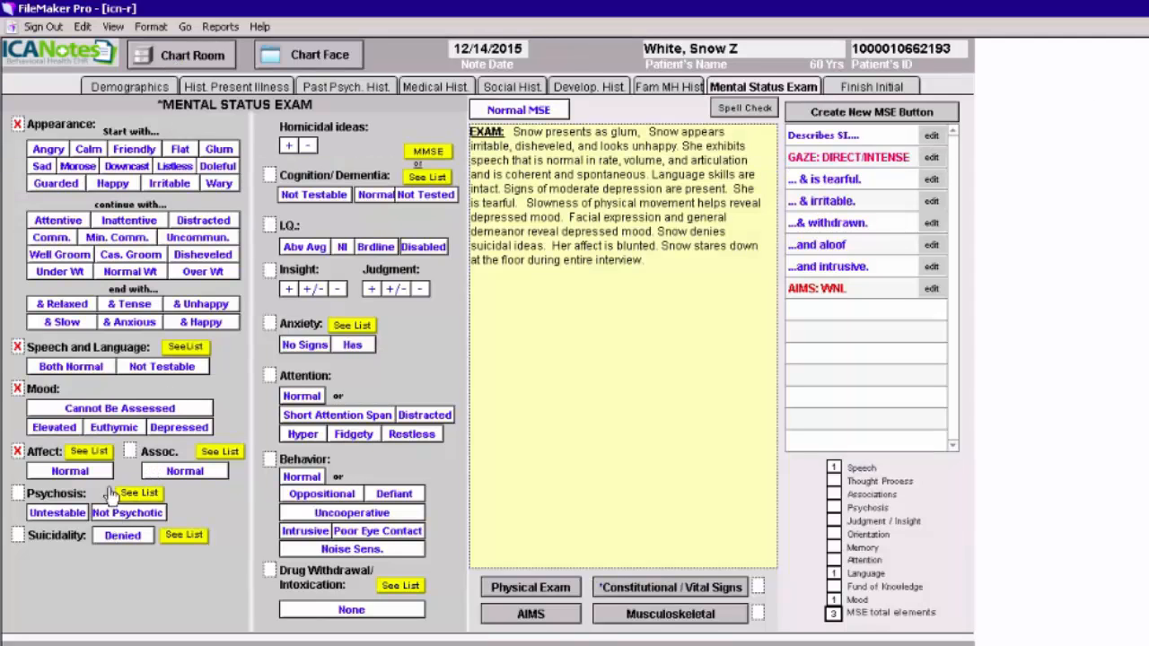
# Record normal associations and mark the patient as not psychotic.
pyautogui.click(197, 477)
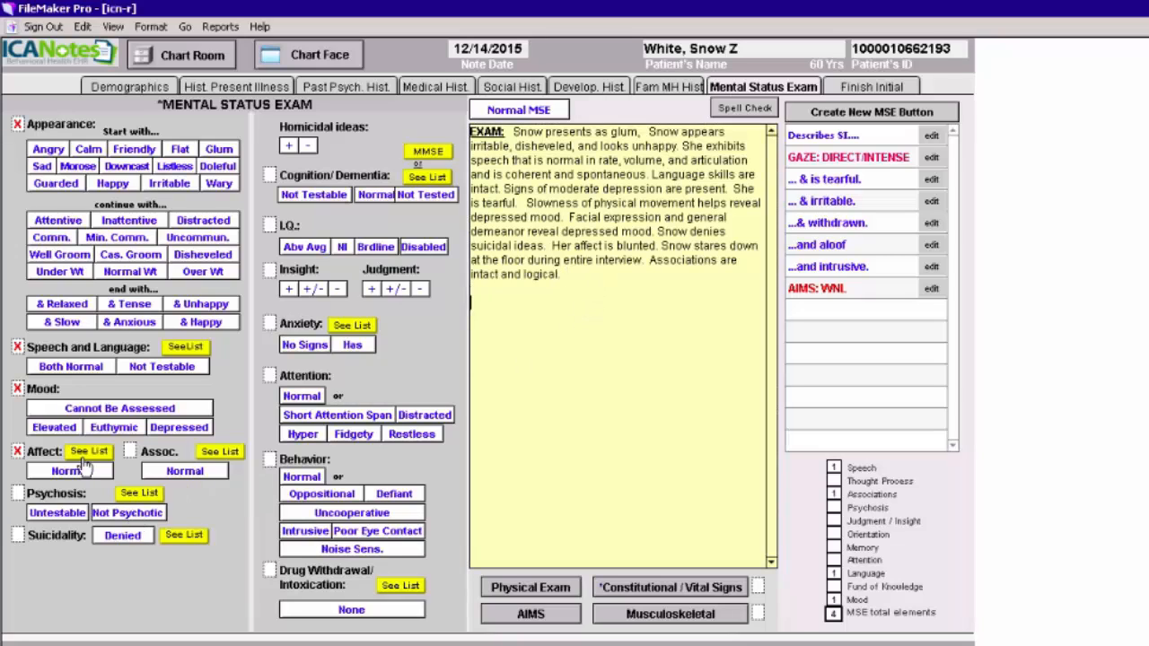
pyautogui.click(129, 515)
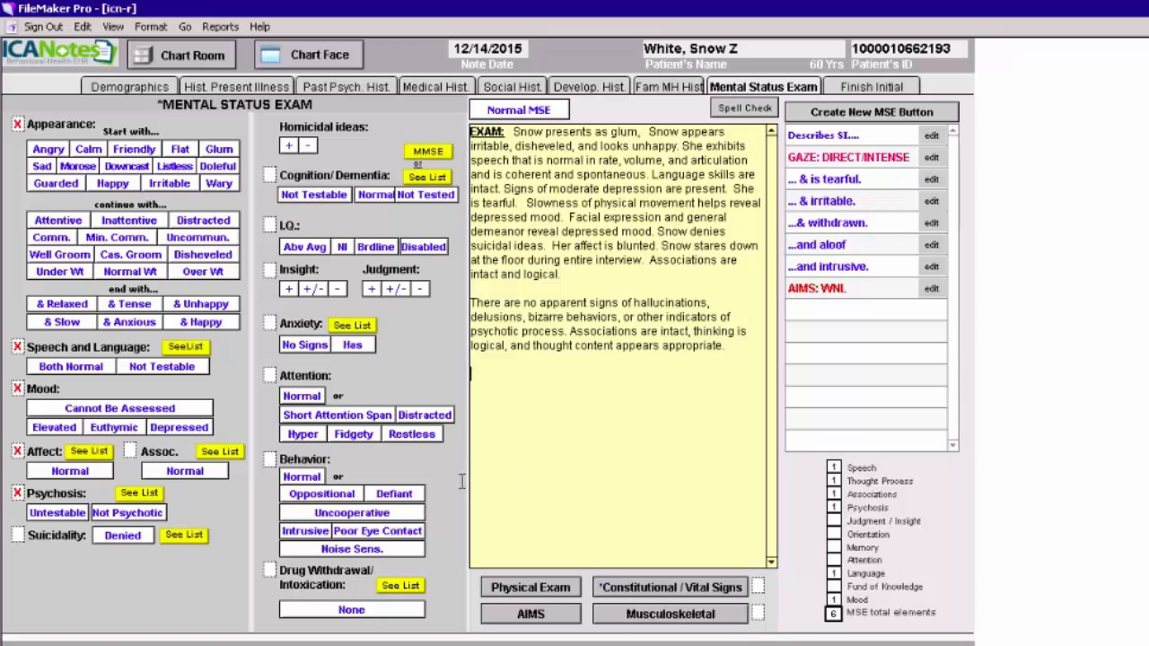
# Add the "Psychosis Is Present" statement from the detailed psychotic signs and cut it from the exam text again.
pyautogui.click(149, 497)
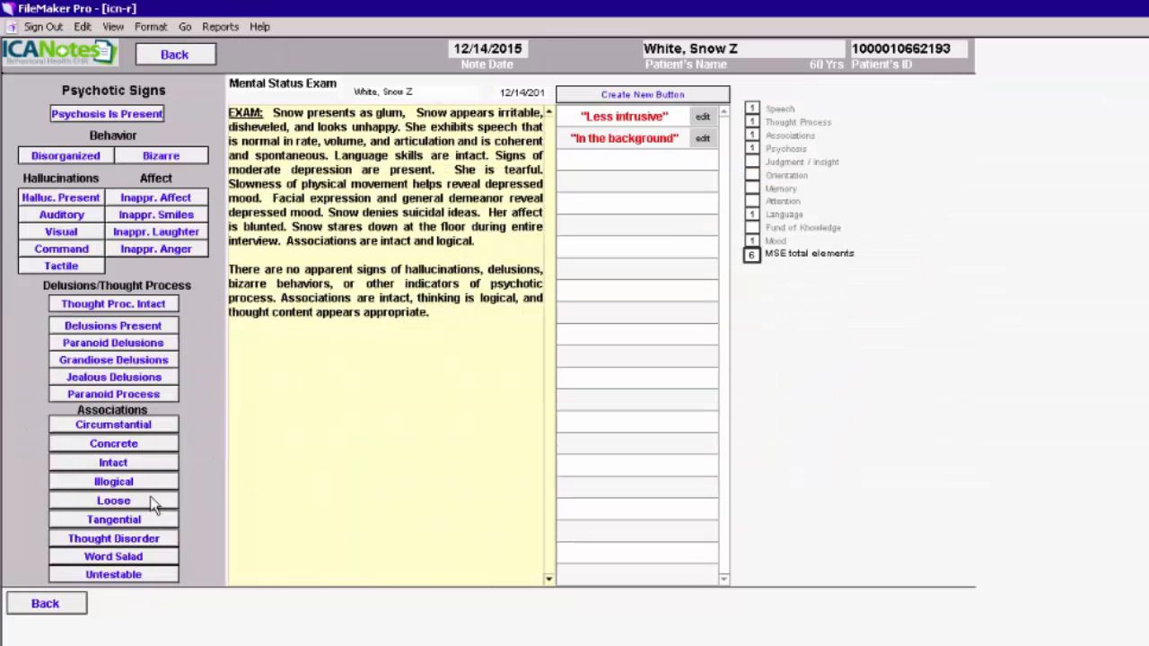
pyautogui.click(119, 114)
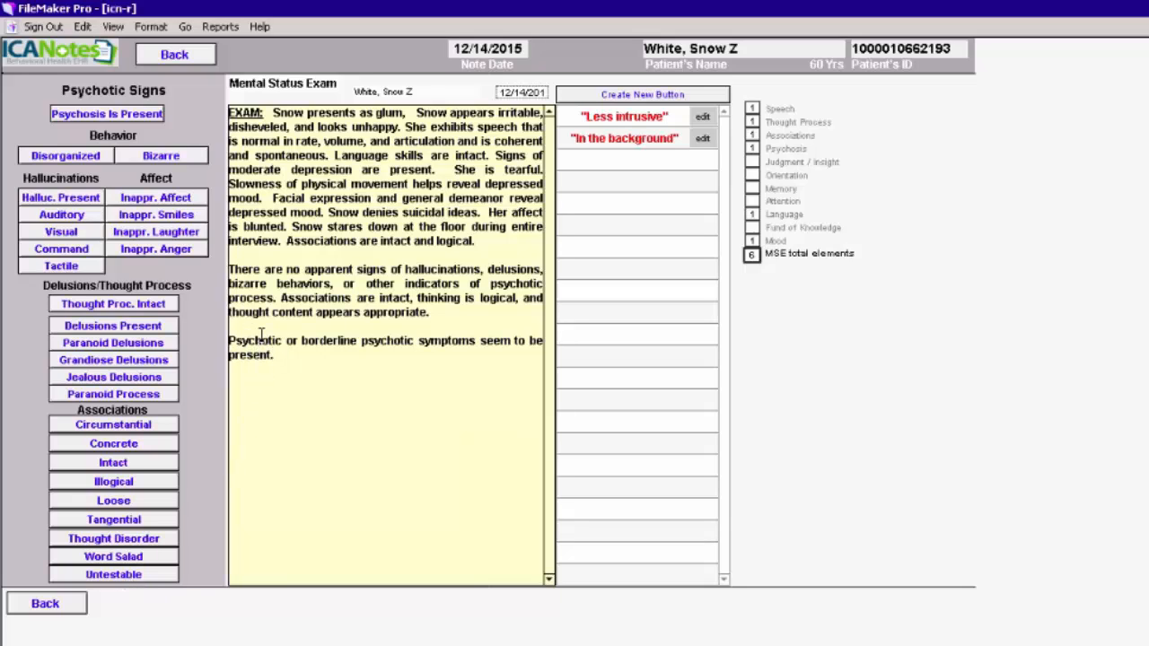
pyautogui.moveTo(278, 356); pyautogui.dragTo(219, 342)
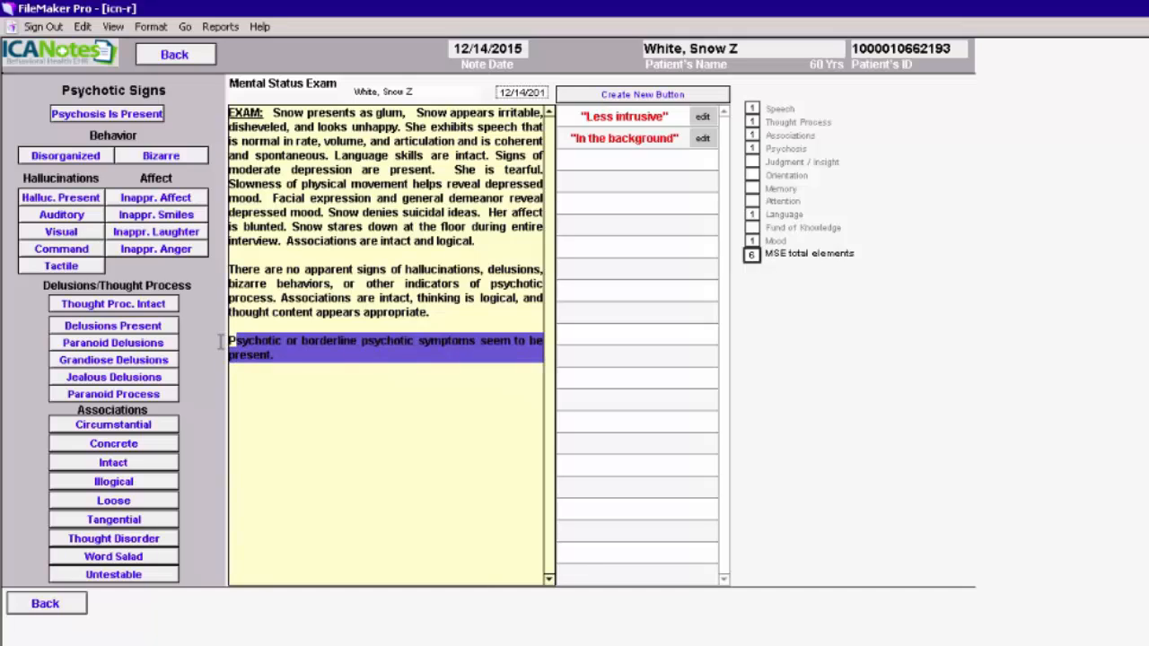
pyautogui.rightClick(302, 347)
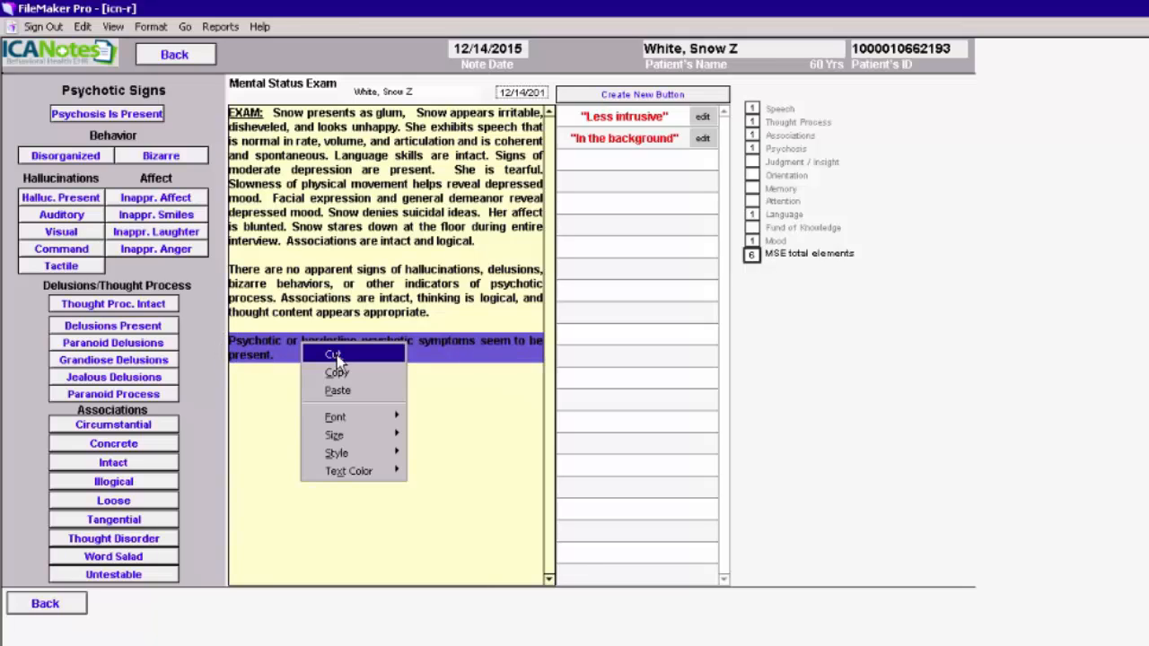
pyautogui.click(336, 355)
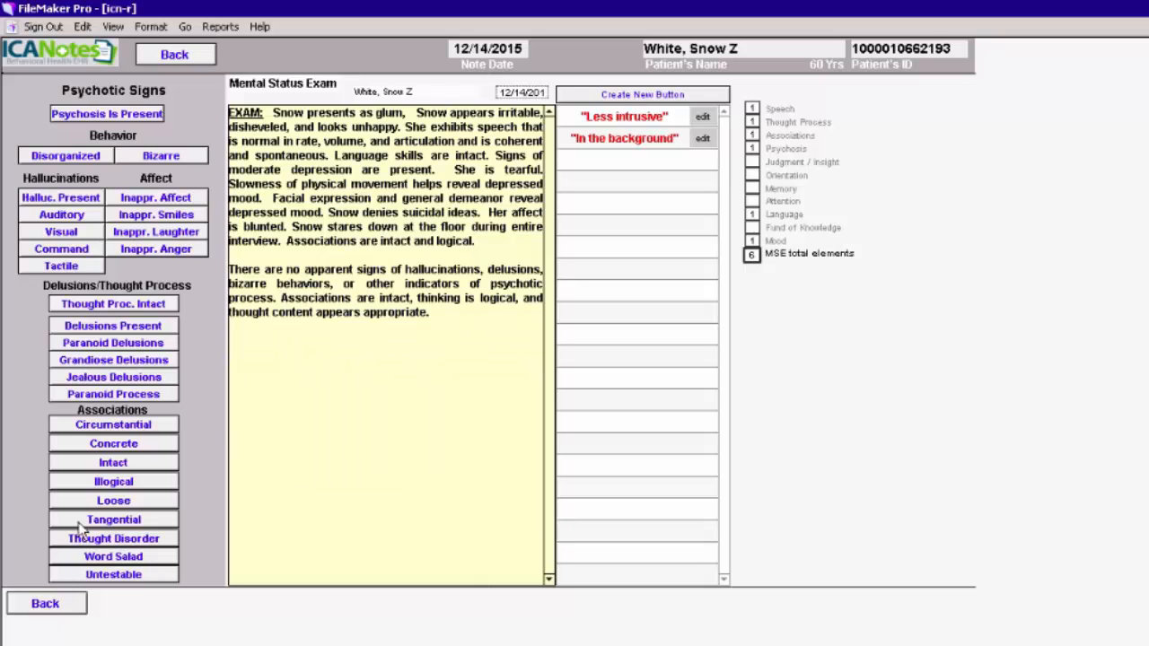
pyautogui.click(45, 605)
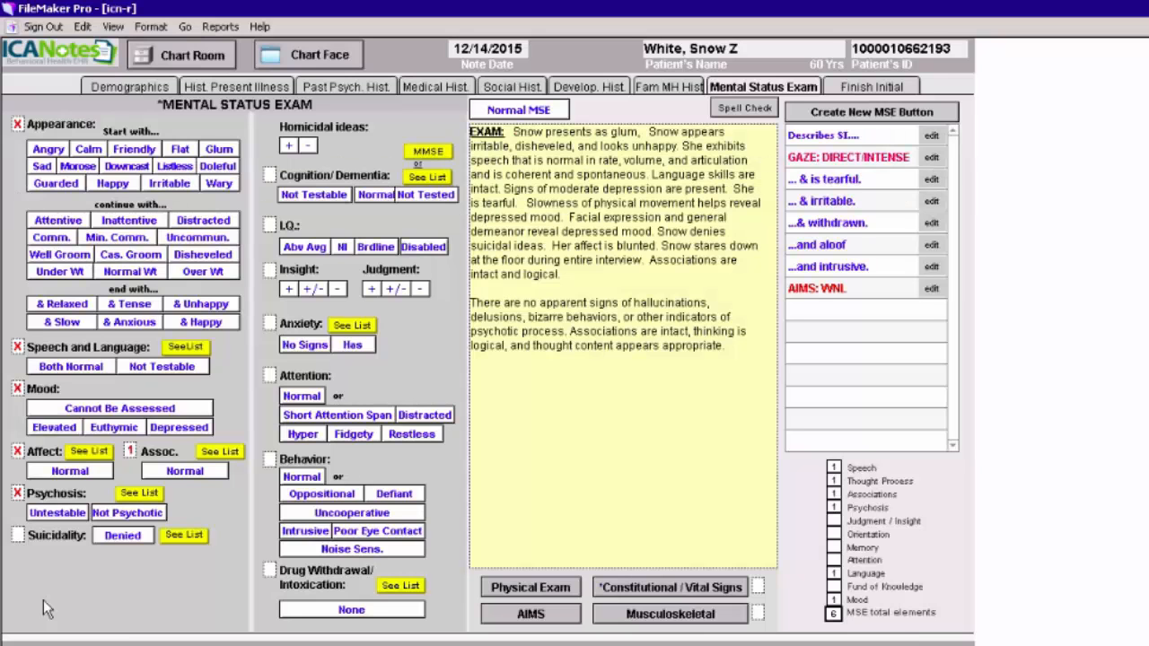
# Record suicidal and homicidal ideas as denied and cognition as normal in the mental status exam.
pyautogui.click(122, 536)
pyautogui.click(308, 147)
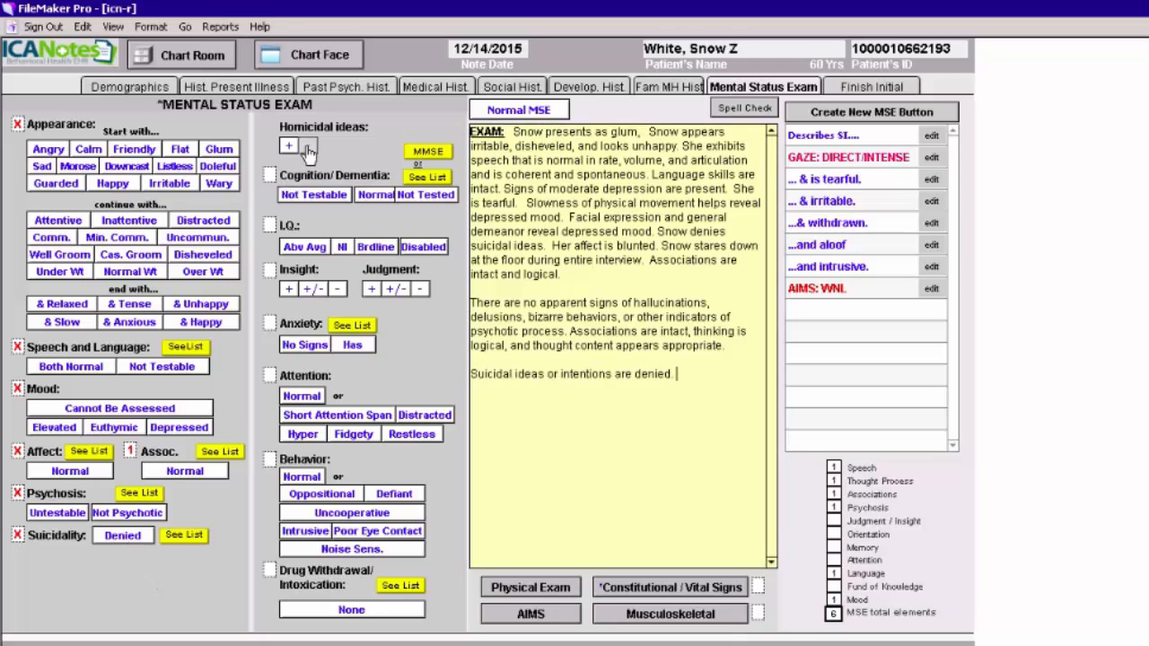
pyautogui.click(375, 195)
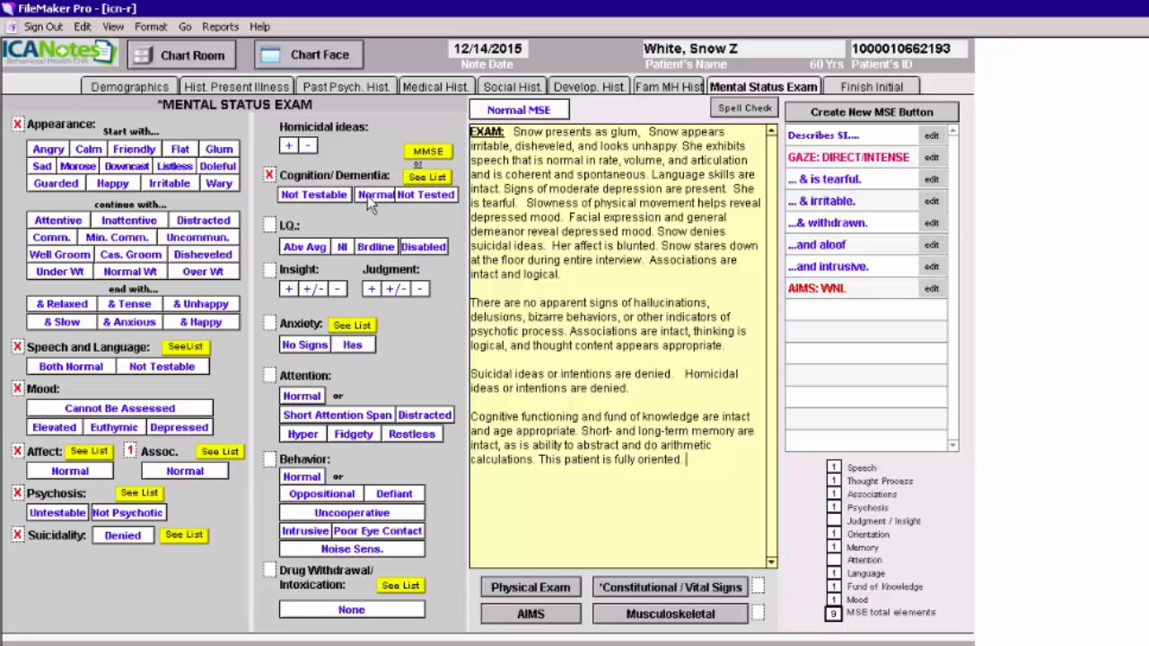
# Look over the detailed cognition and dementia options and the MMSE topic list, returning to the mental status exam.
pyautogui.click(432, 179)
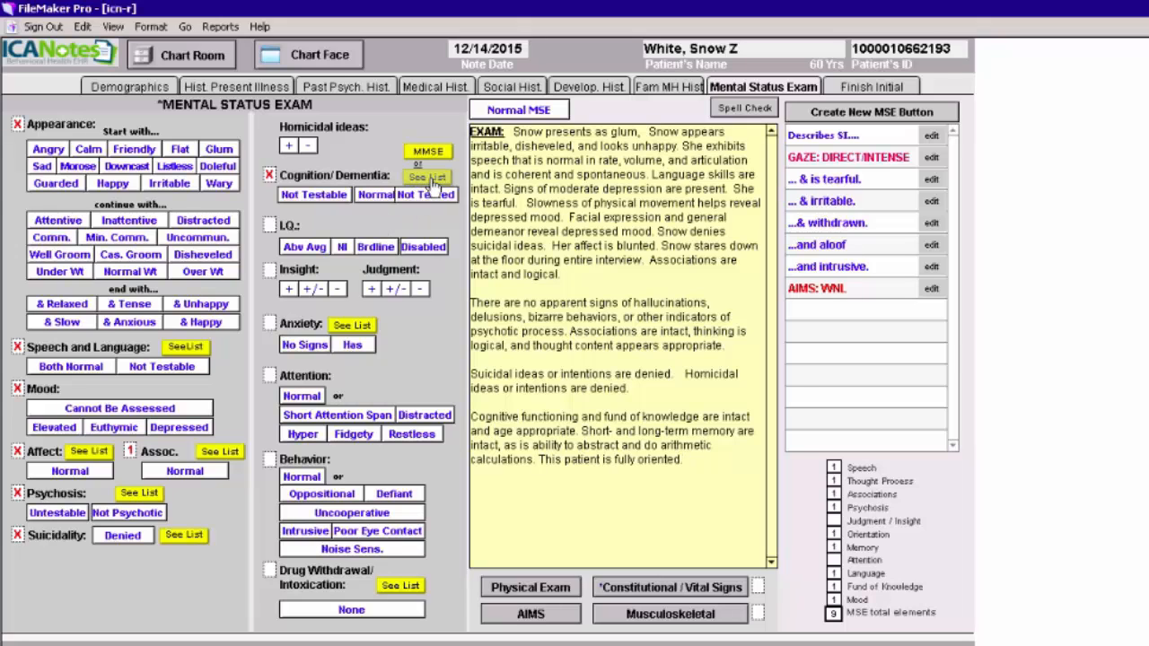
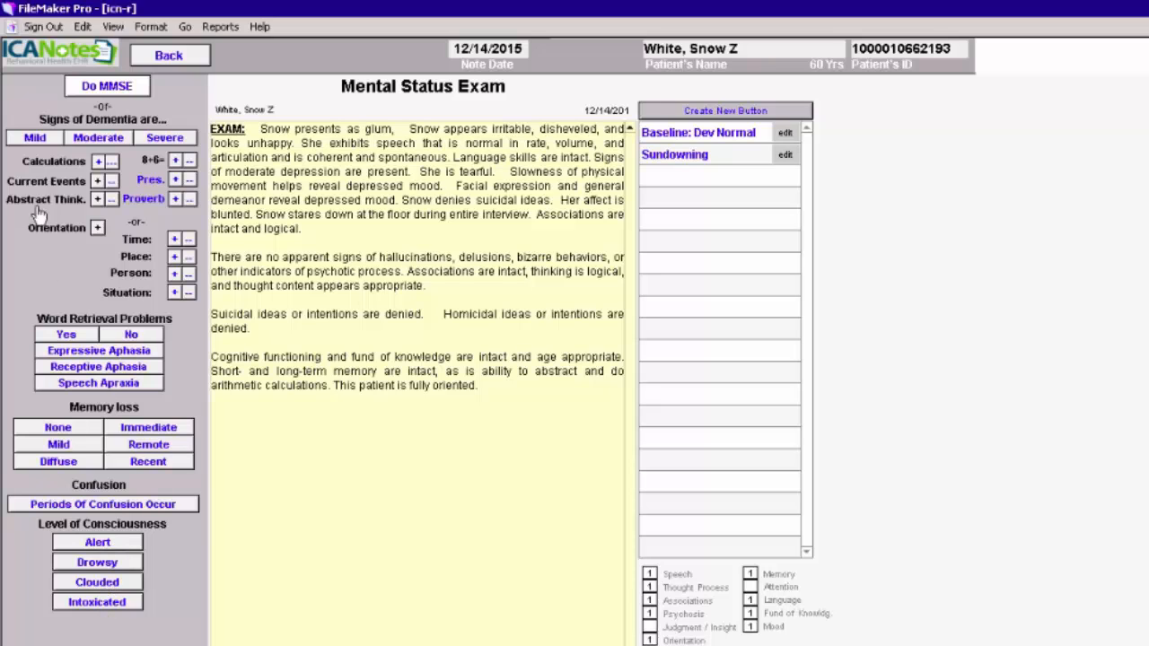
pyautogui.click(179, 58)
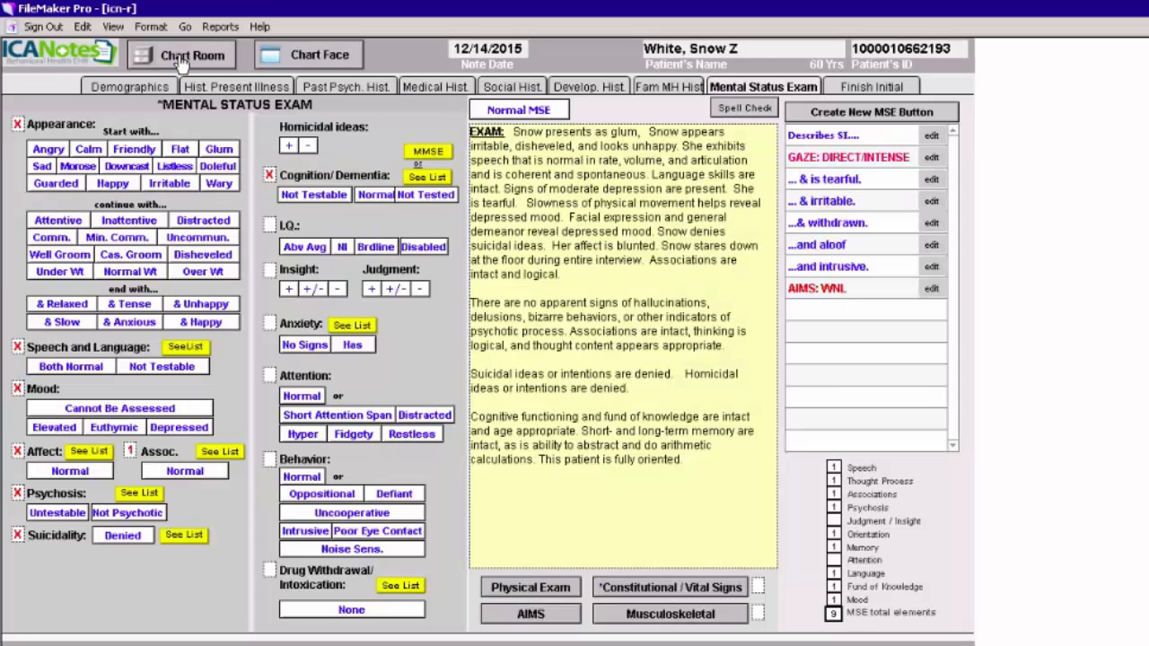
pyautogui.click(428, 155)
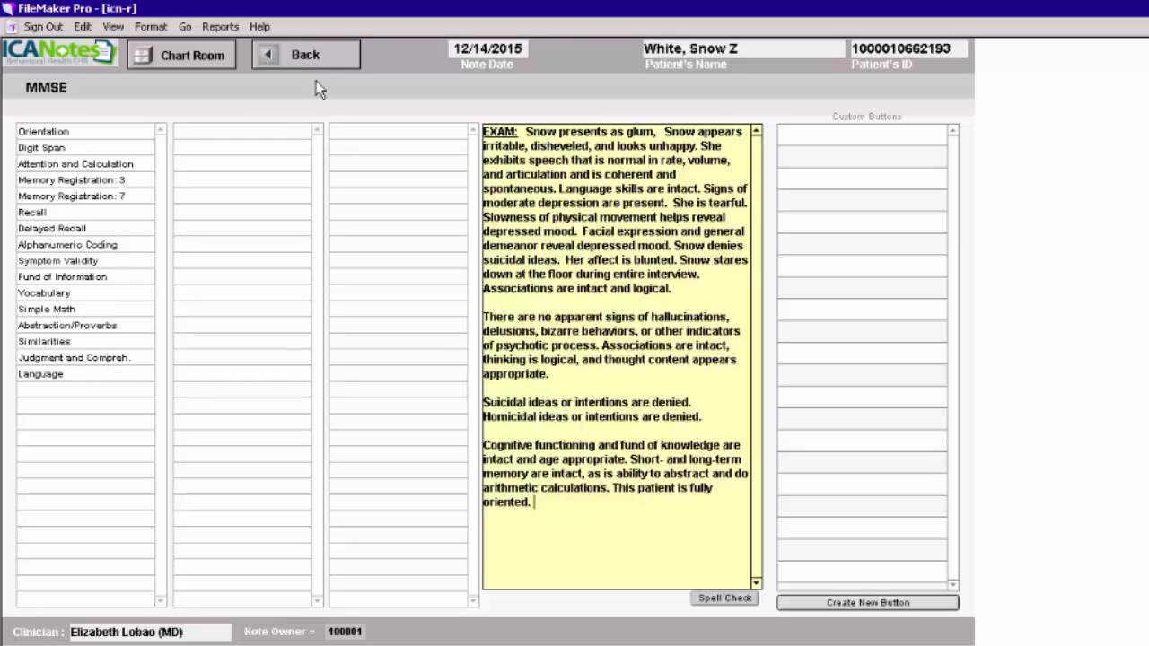
pyautogui.click(312, 58)
pyautogui.click(309, 58)
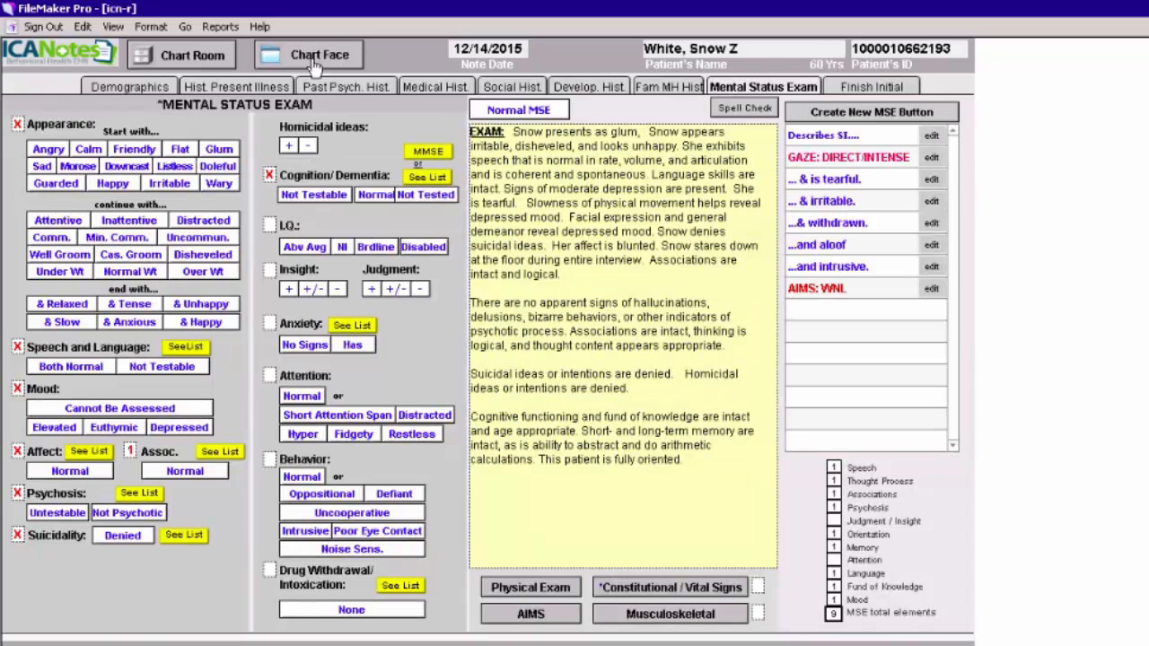
# Start a new paragraph in the exam text and record normal-range I.Q., fair insight and fair judgment.
pyautogui.click(694, 460)
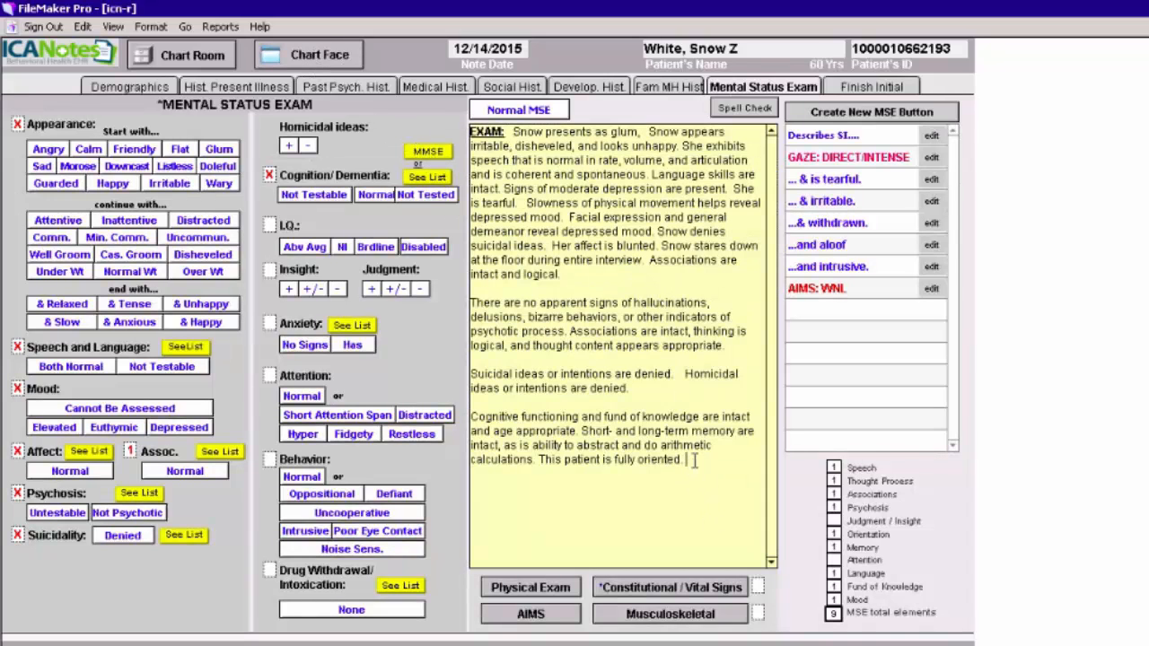
pyautogui.press('Return')
pyautogui.click(342, 248)
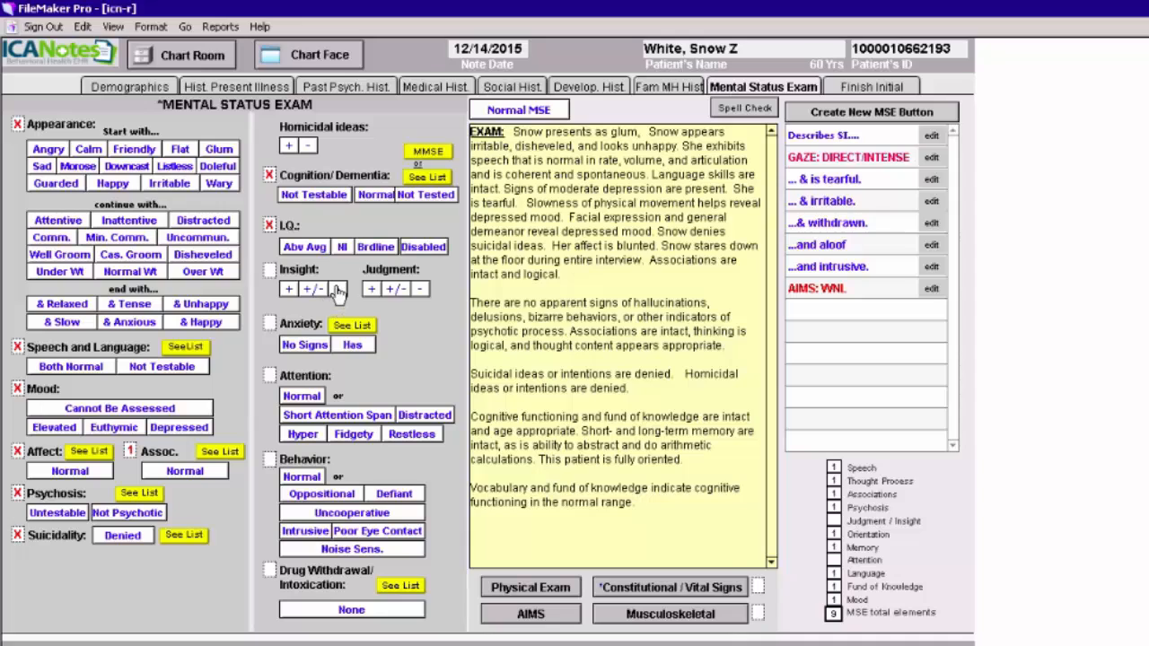
pyautogui.click(312, 288)
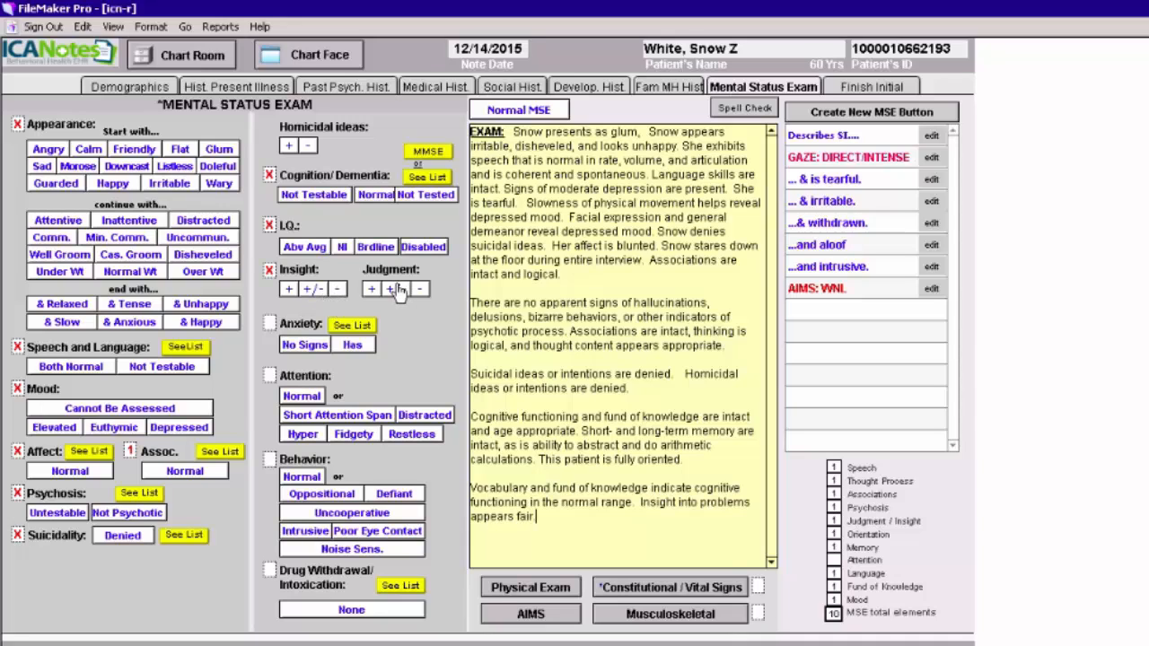
pyautogui.click(395, 288)
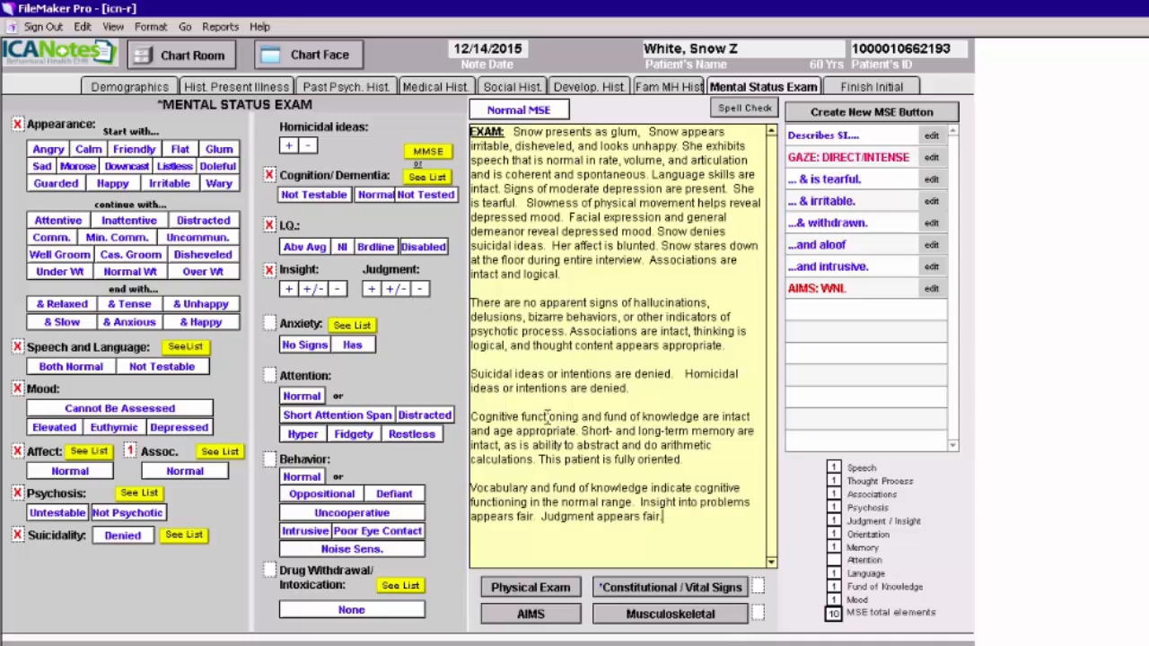
# Replace the judgment statement at the end of the exam text with one describing judgment as intact.
pyautogui.moveTo(666, 519); pyautogui.dragTo(553, 521)
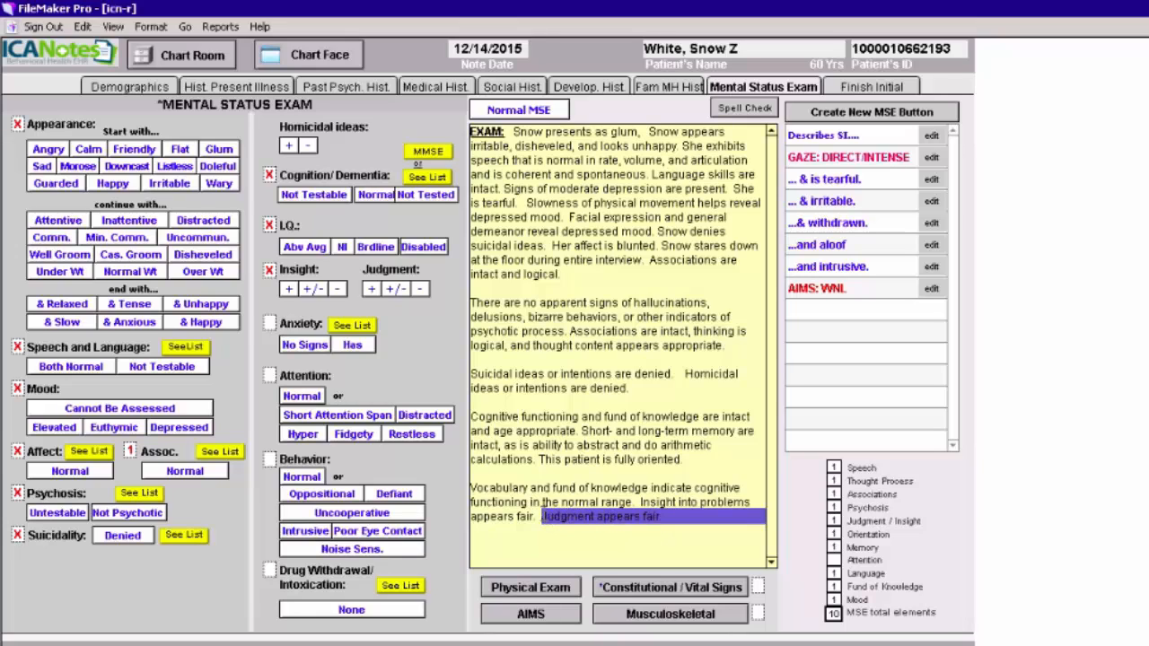
pyautogui.press('BackSpace')
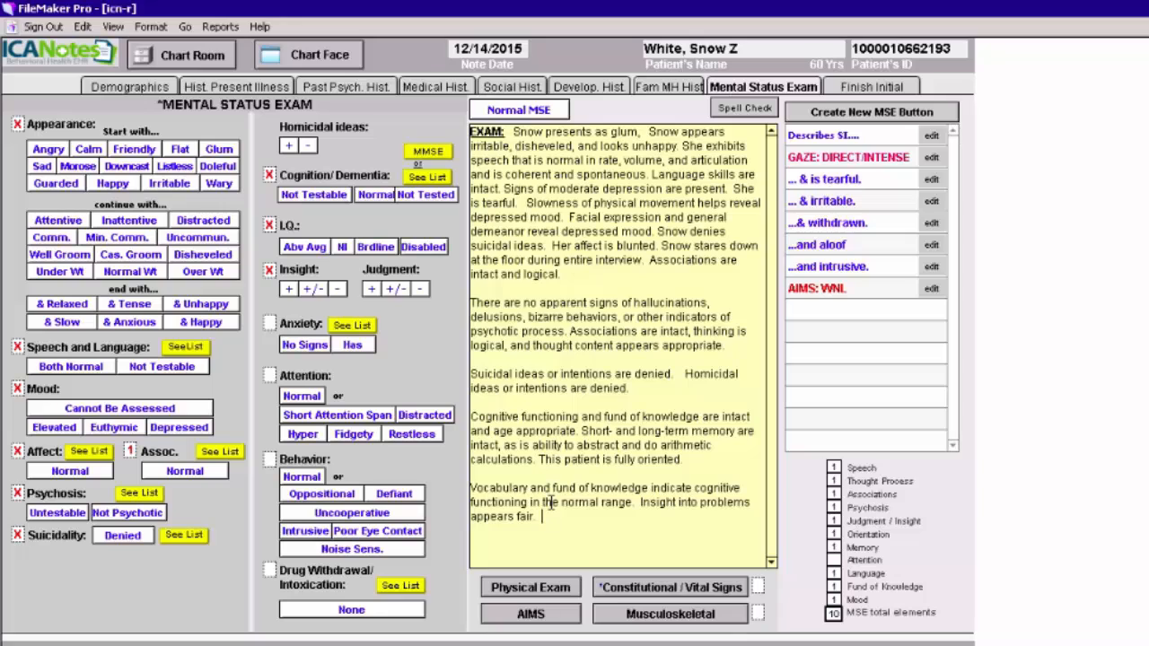
pyautogui.click(370, 290)
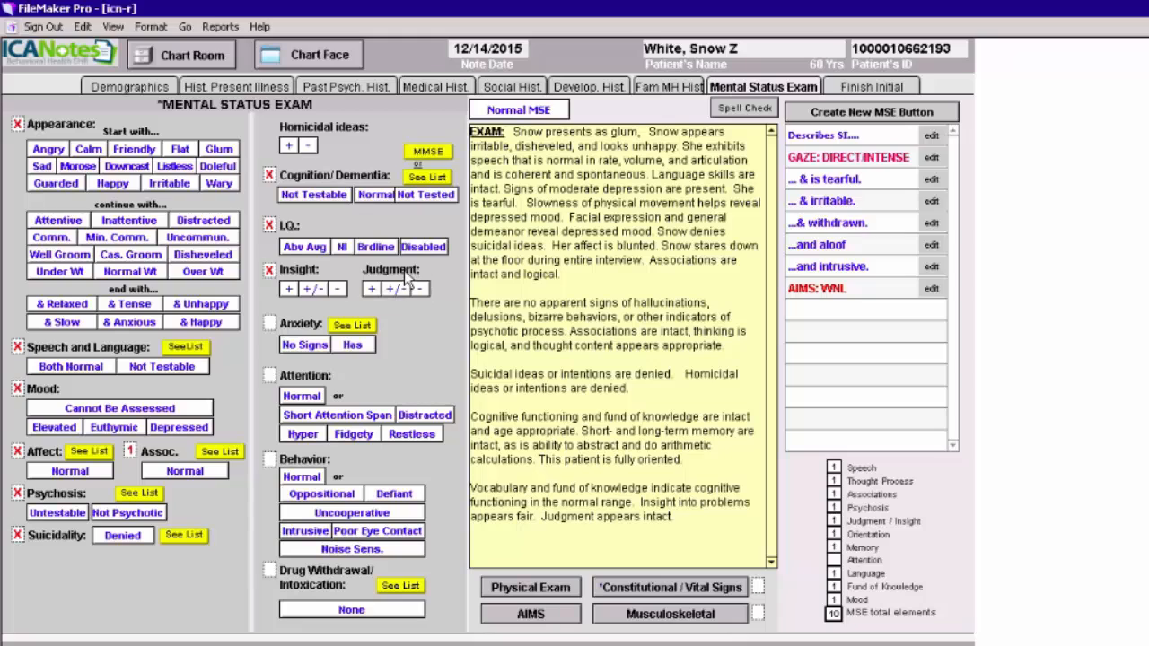
# Record that signs of anxiety are present and add Startle Response as the symptom.
pyautogui.click(353, 346)
pyautogui.click(357, 331)
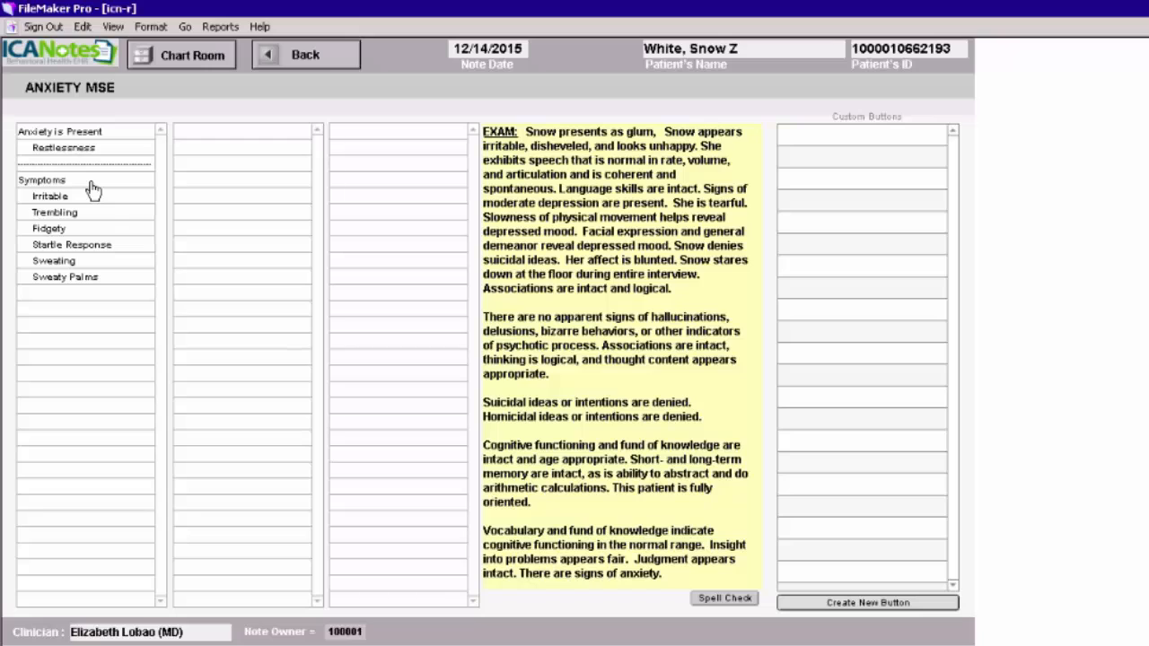
pyautogui.click(97, 245)
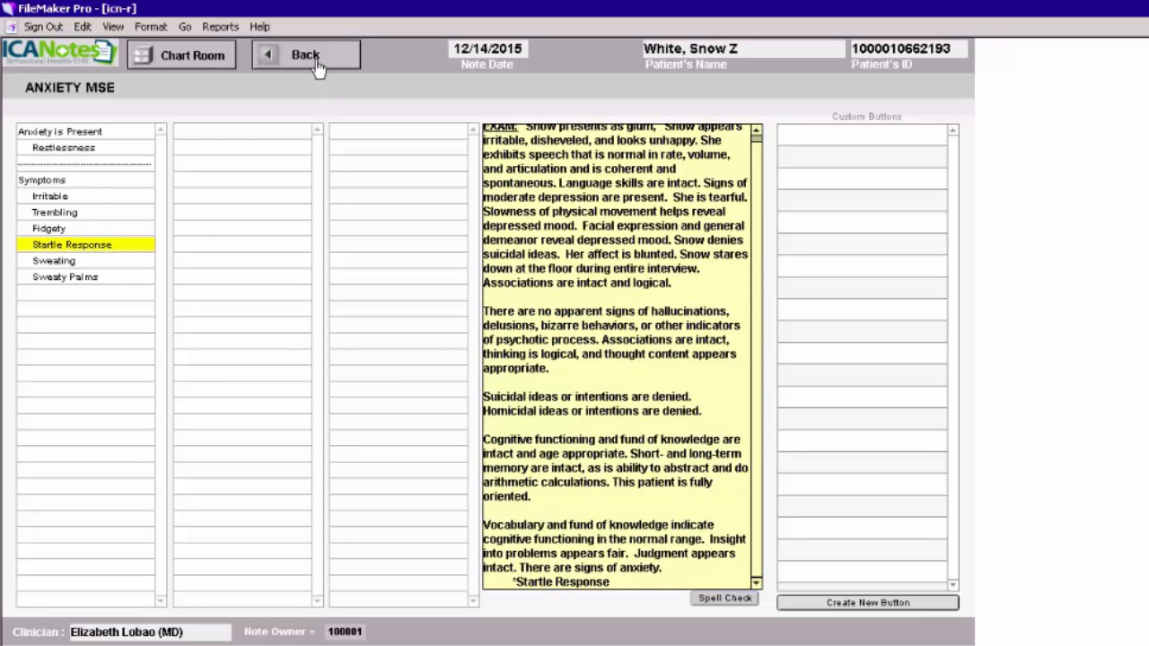
pyautogui.click(314, 63)
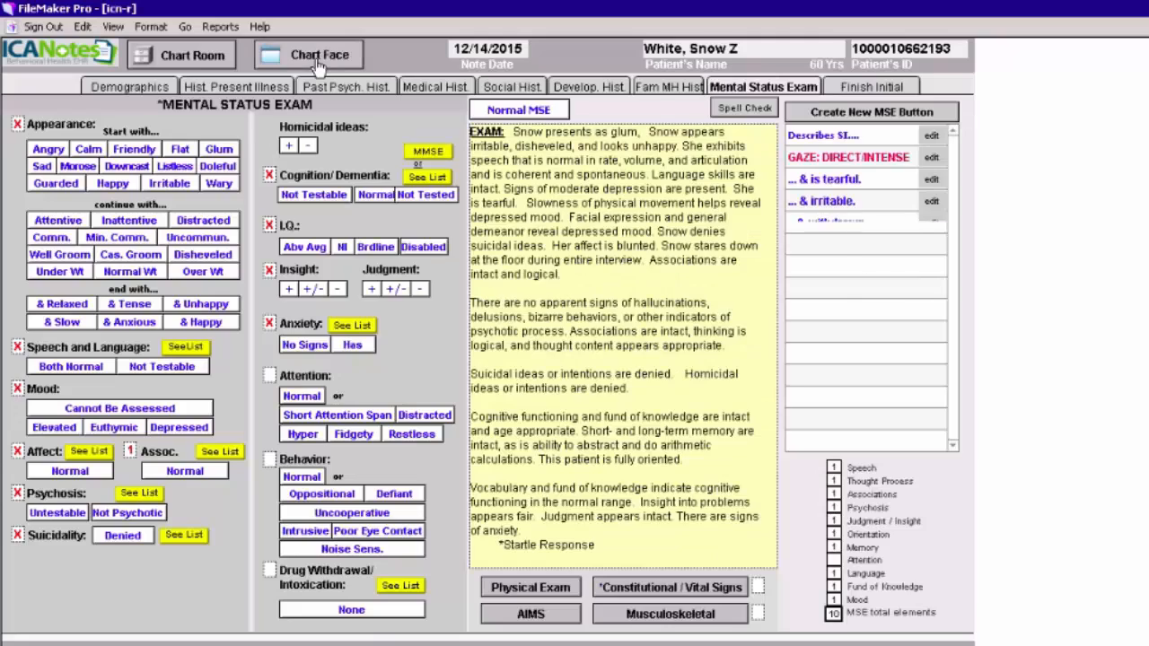
# Record normal attention, poor eye contact as the behavior, and no signs of drug withdrawal or intoxication.
pyautogui.click(303, 398)
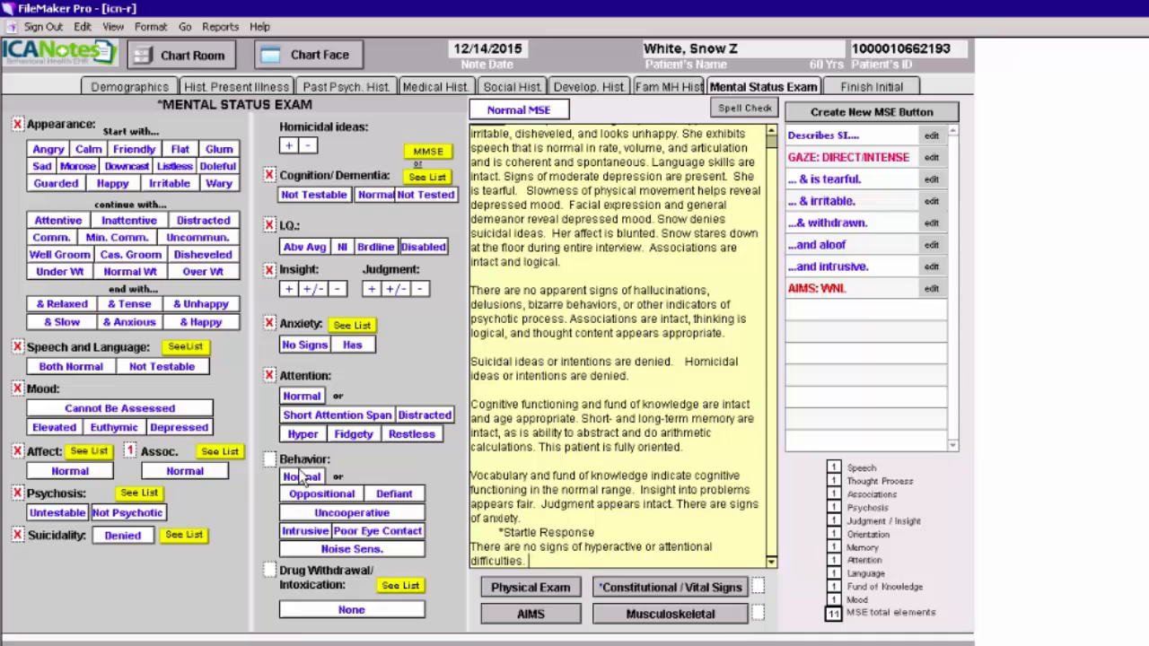
pyautogui.click(381, 534)
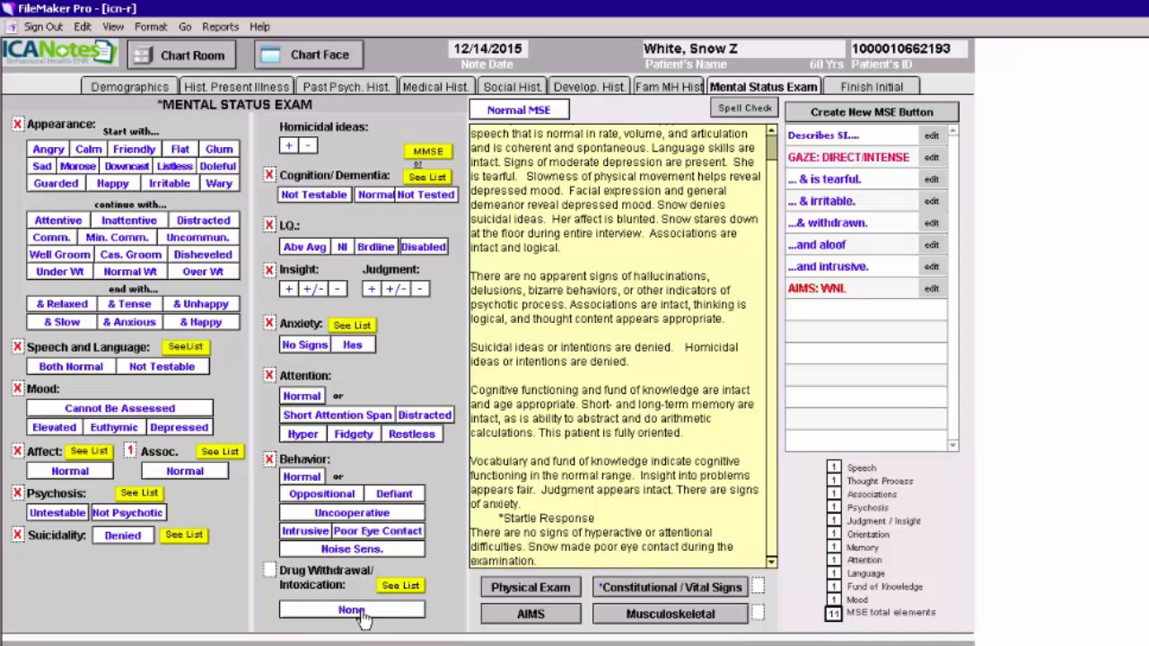
pyautogui.click(361, 613)
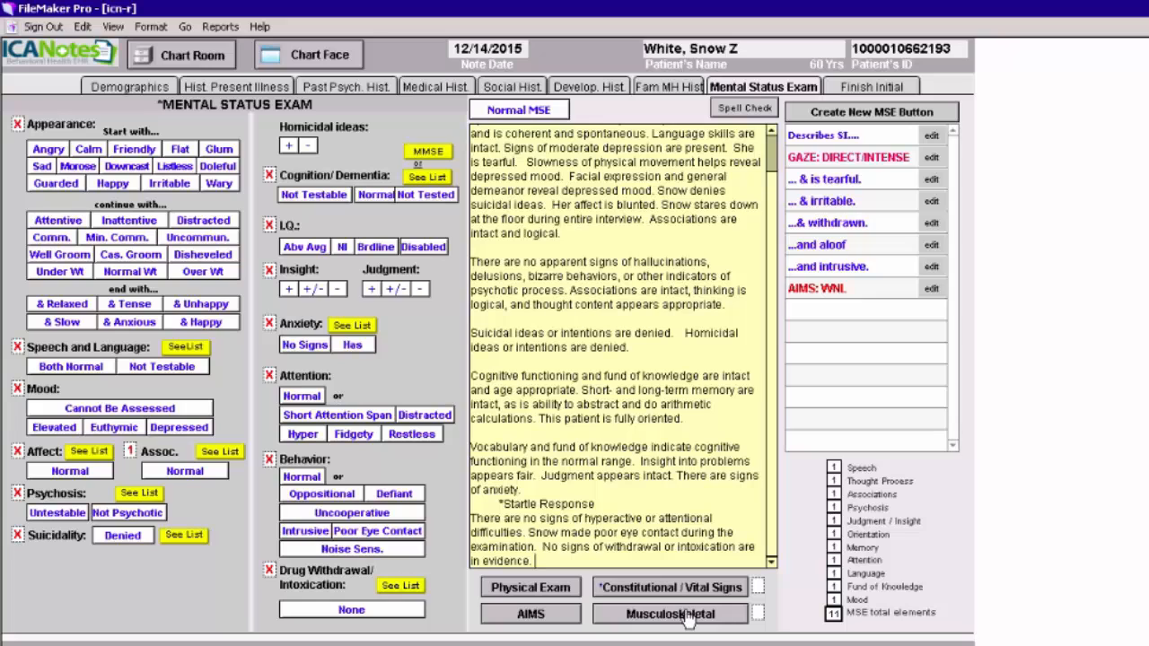
# Open the constitutional and vital signs exam and add a VITAL SIGNS heading to the exam text.
pyautogui.click(671, 588)
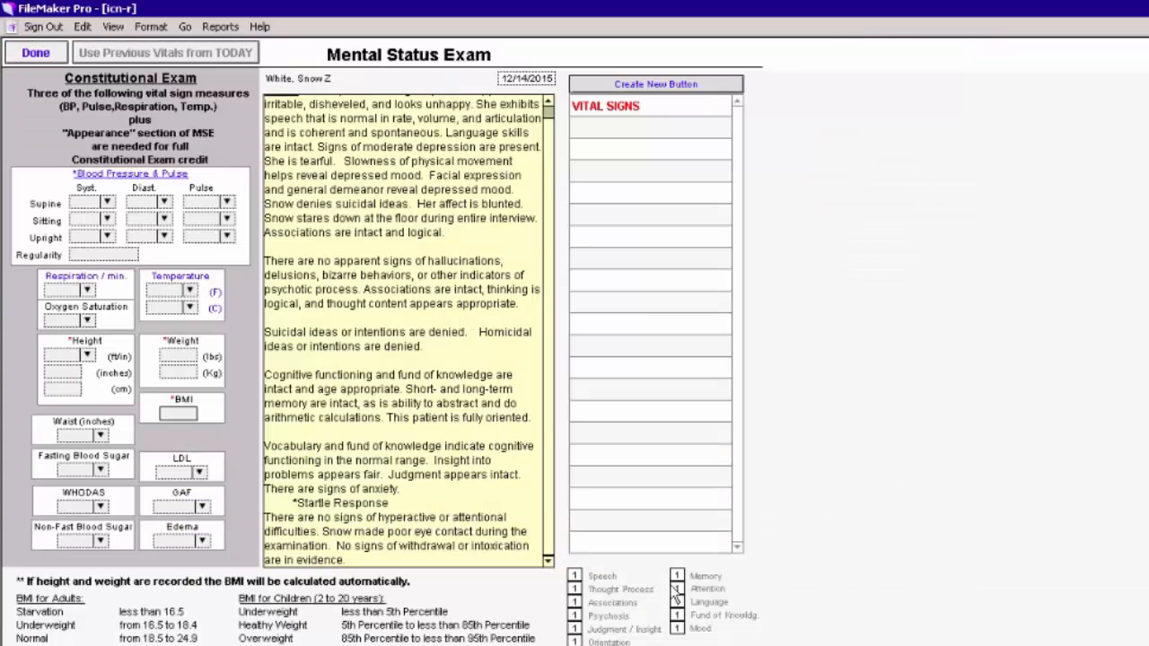
pyautogui.click(616, 106)
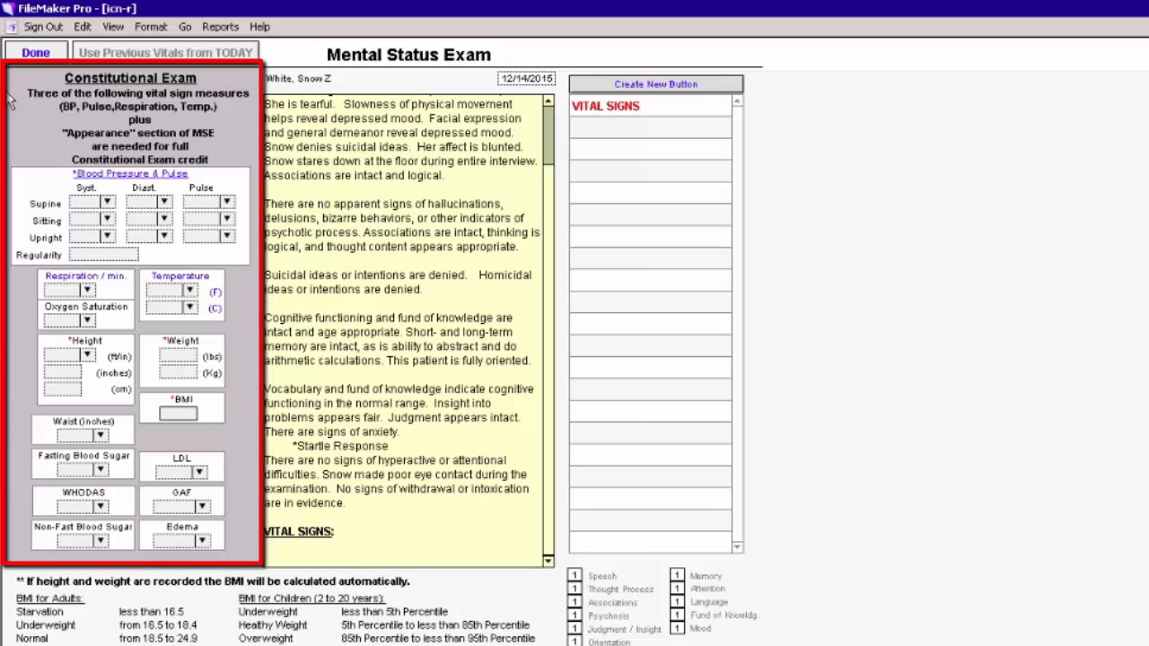
pyautogui.click(303, 558)
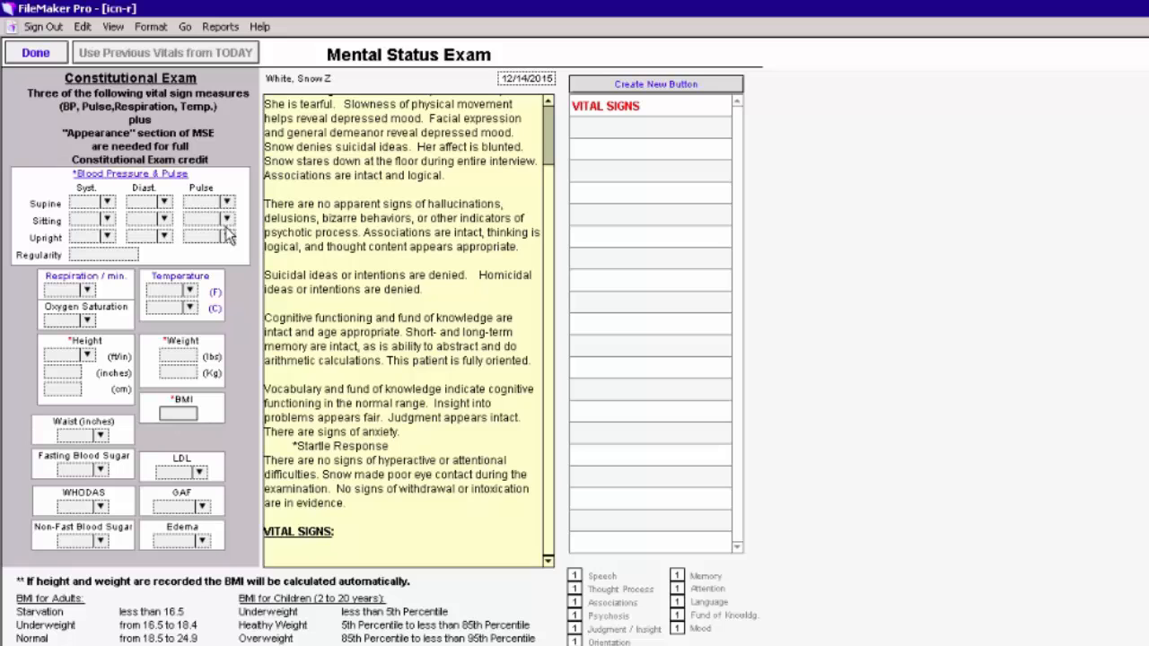
# Set the sitting blood pressure to 162 systolic and 84 diastolic.
pyautogui.click(106, 219)
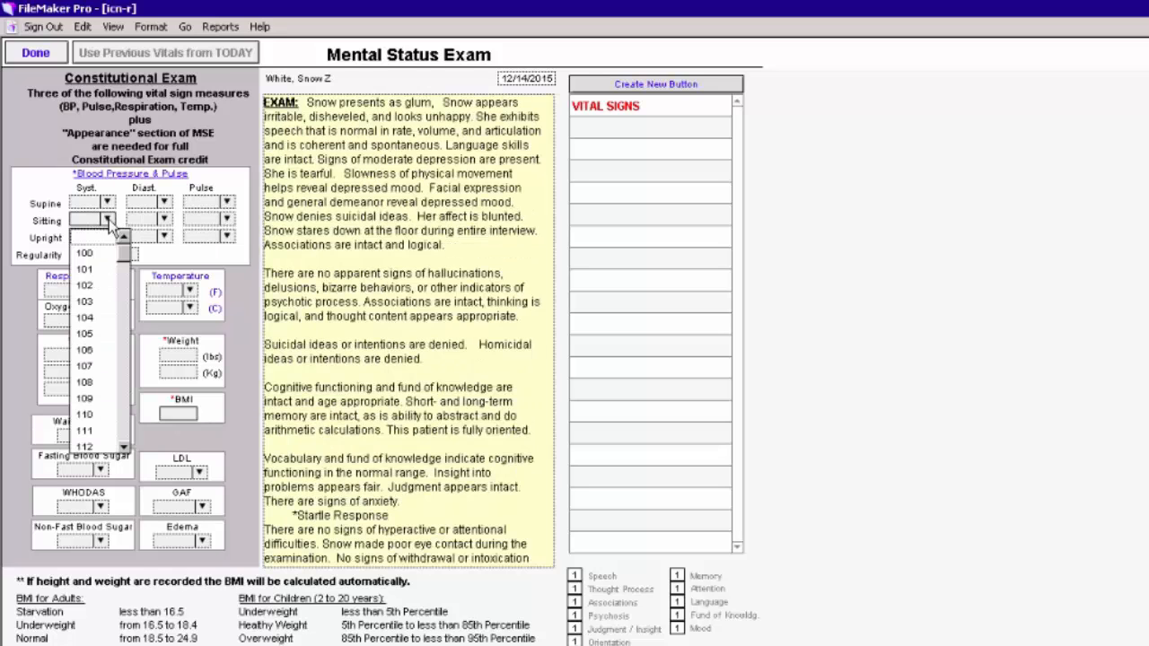
pyautogui.moveTo(123, 256); pyautogui.dragTo(123, 320)
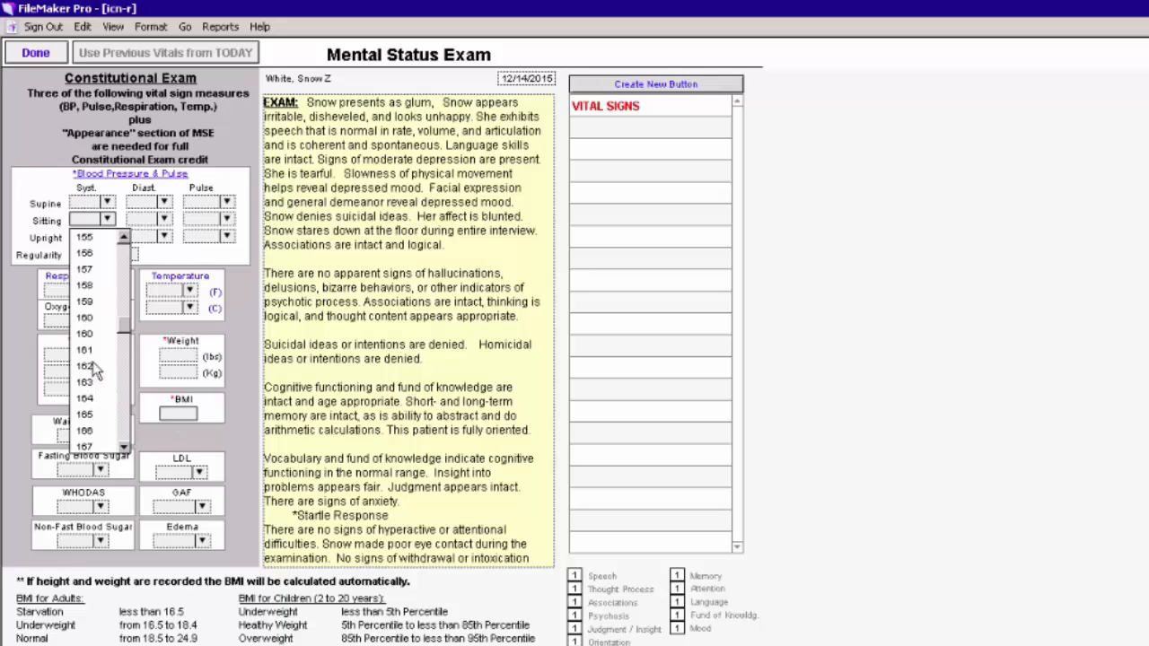
pyautogui.click(90, 366)
pyautogui.click(166, 219)
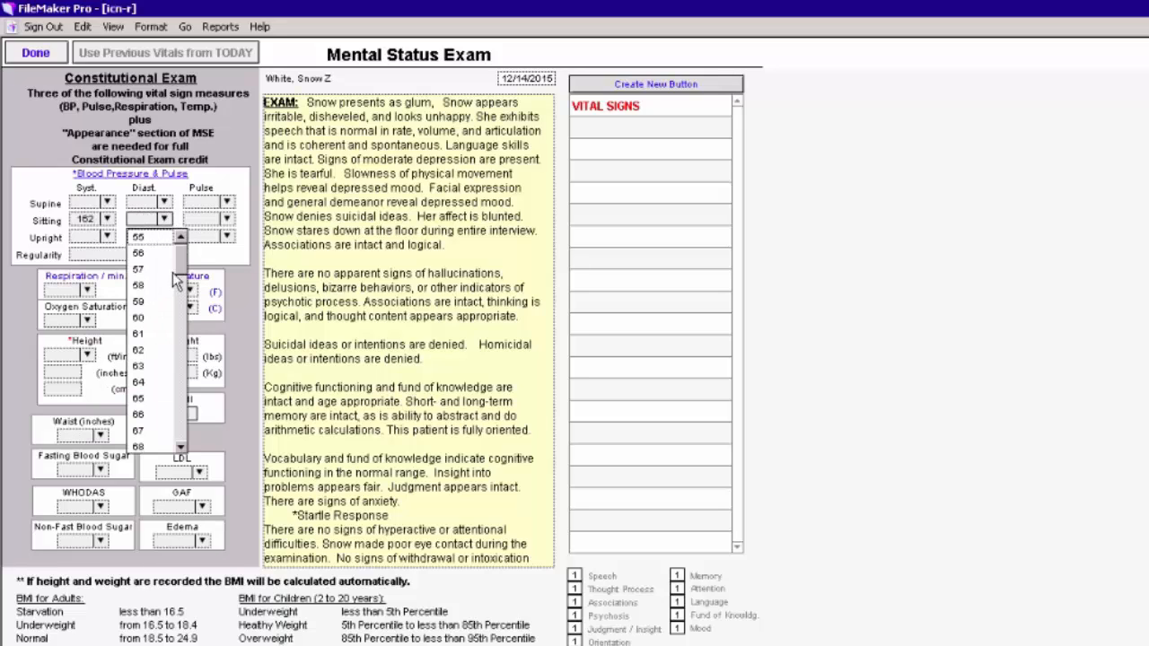
pyautogui.moveTo(180, 263); pyautogui.dragTo(182, 299)
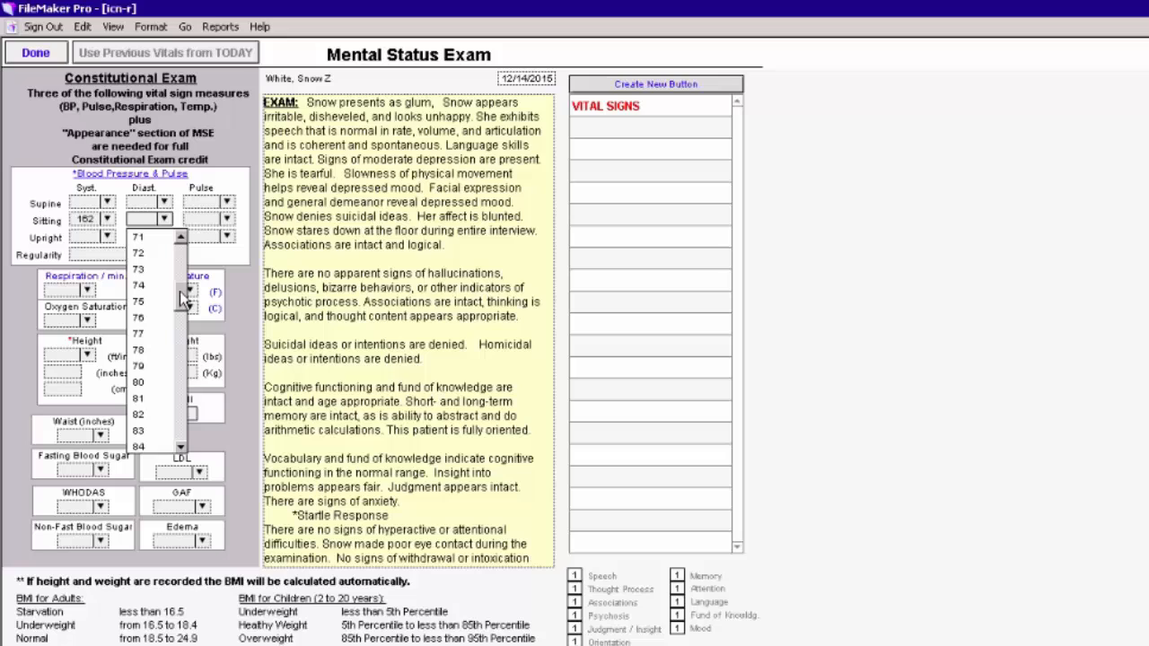
pyautogui.click(144, 447)
# Set the sitting pulse to 92 and its regularity to regular.
pyautogui.click(227, 219)
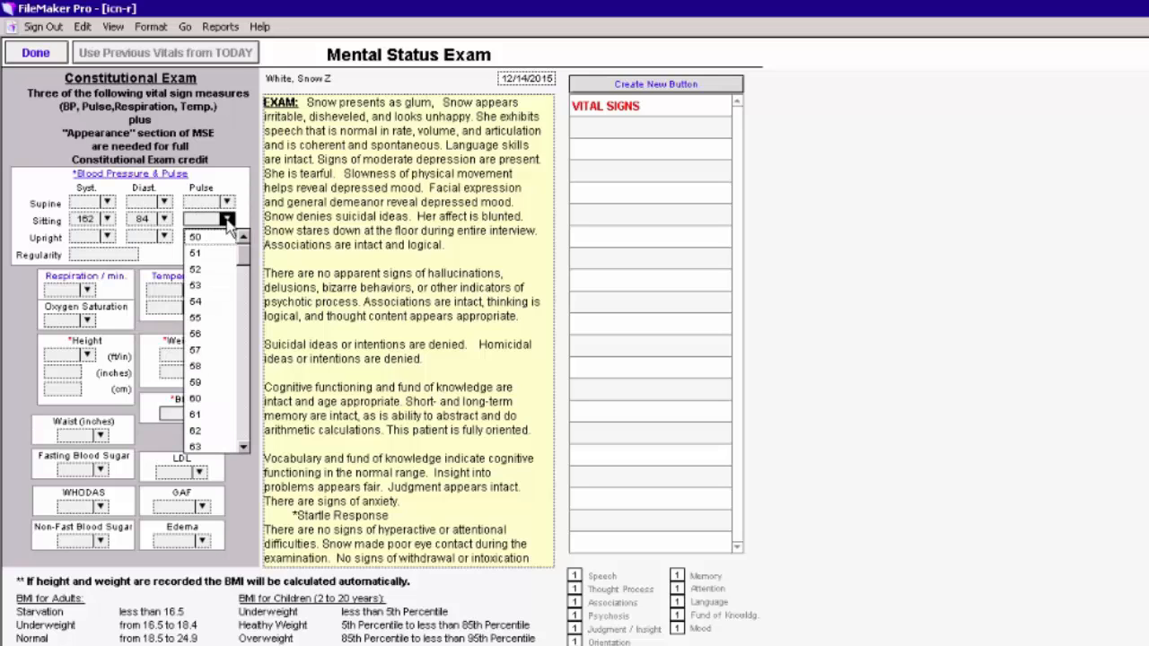
pyautogui.moveTo(243, 255); pyautogui.dragTo(241, 317)
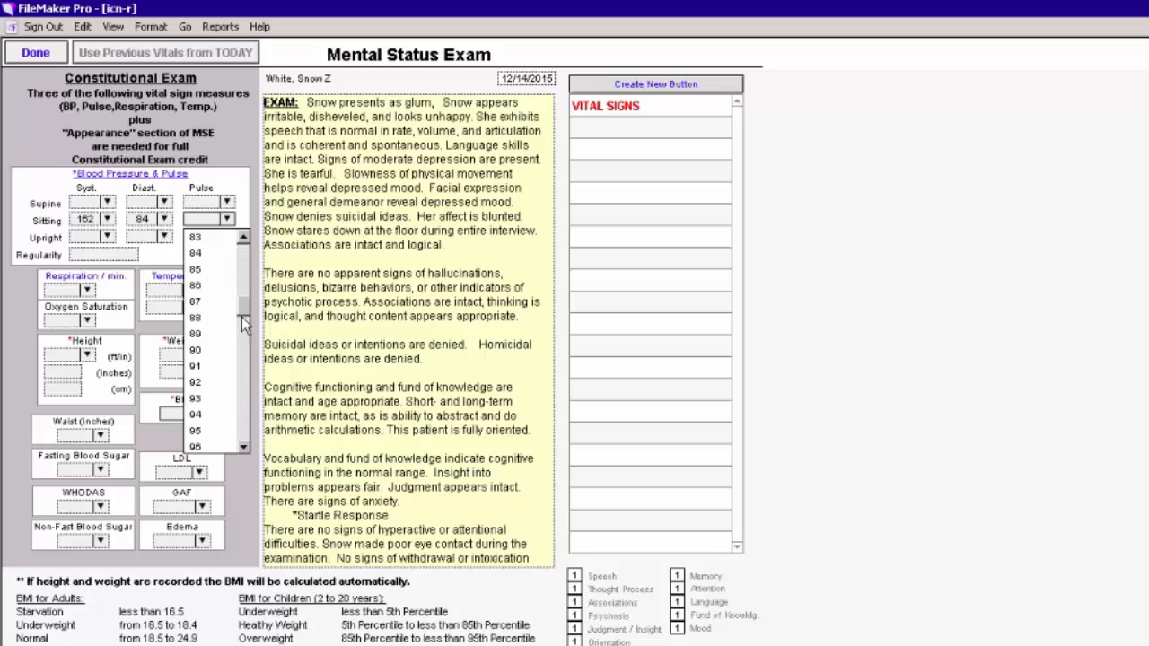
pyautogui.click(198, 381)
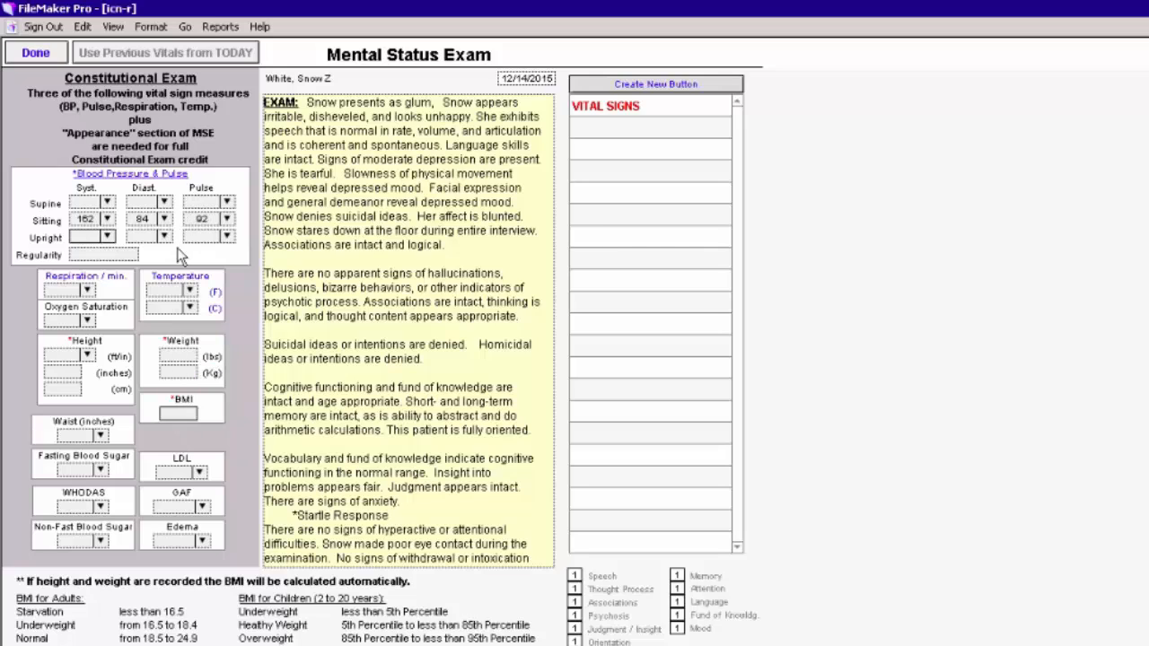
pyautogui.click(90, 255)
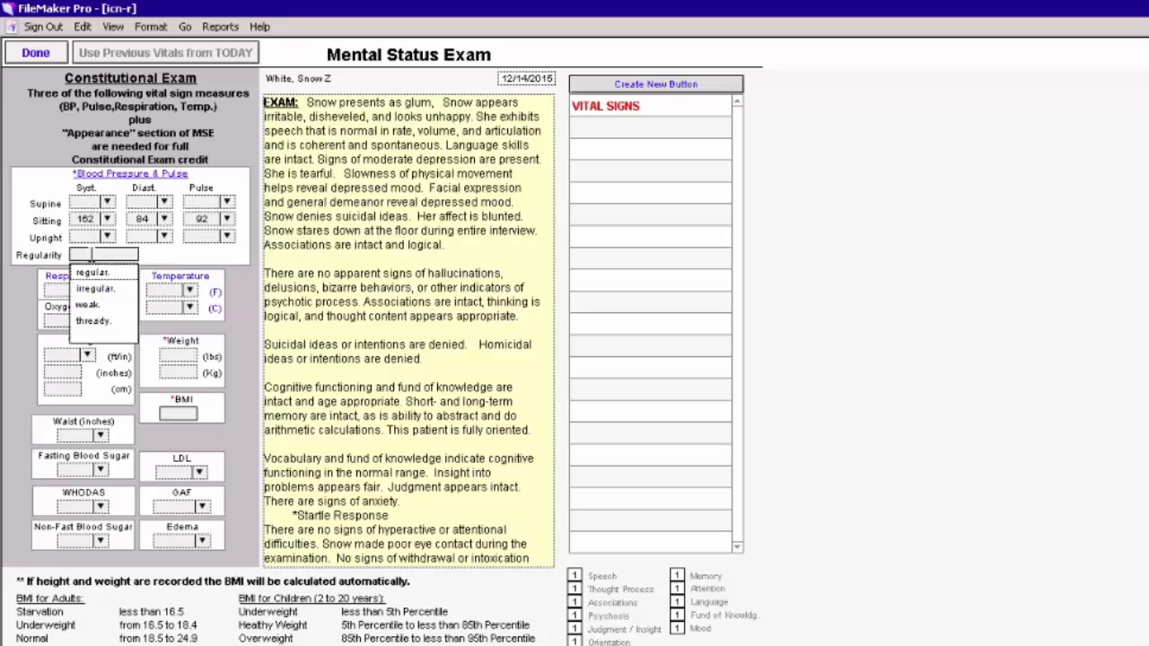
pyautogui.click(106, 271)
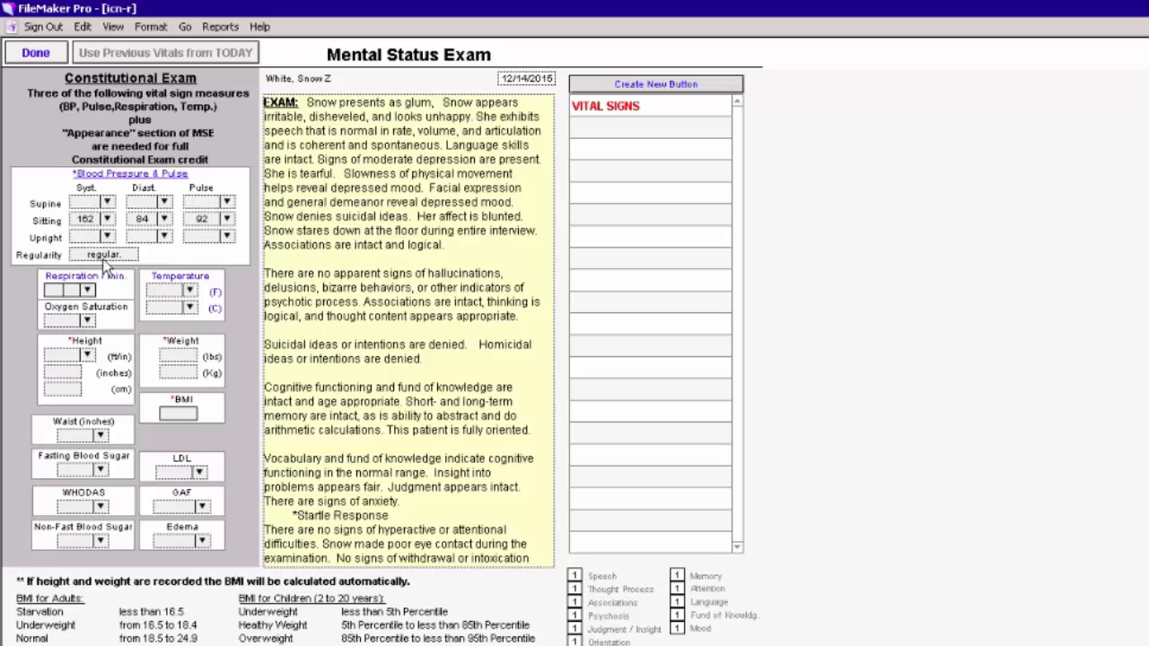
# Set the respiration to 17 per minute and the Fahrenheit temperature to 98+.
pyautogui.click(88, 291)
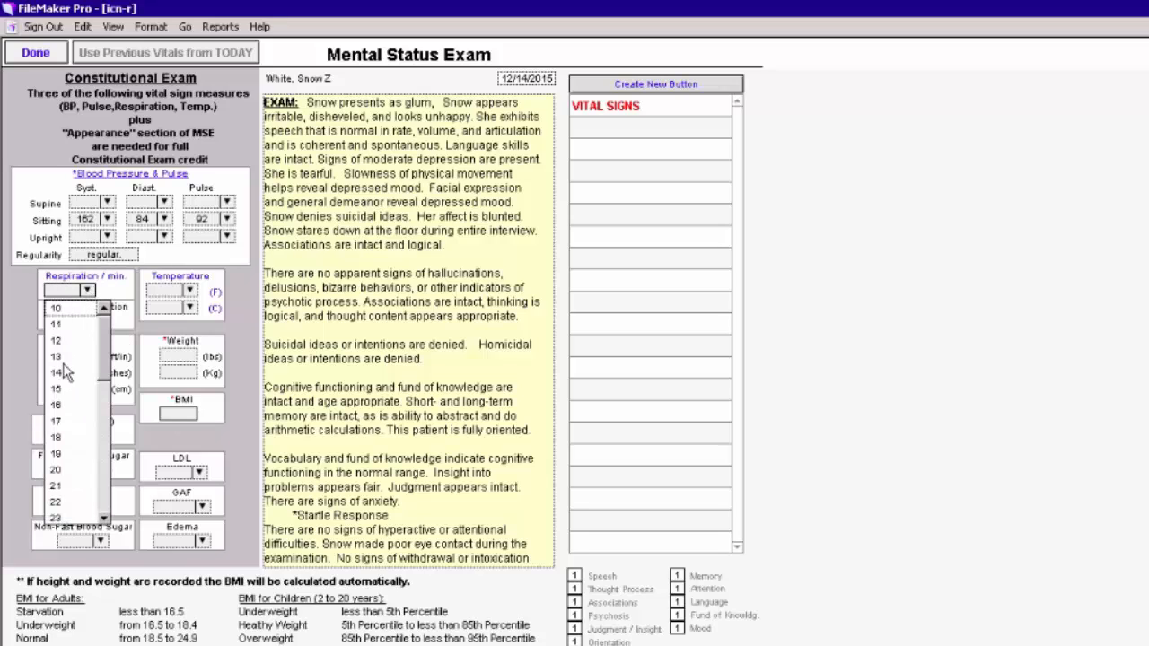
pyautogui.click(57, 422)
pyautogui.click(188, 291)
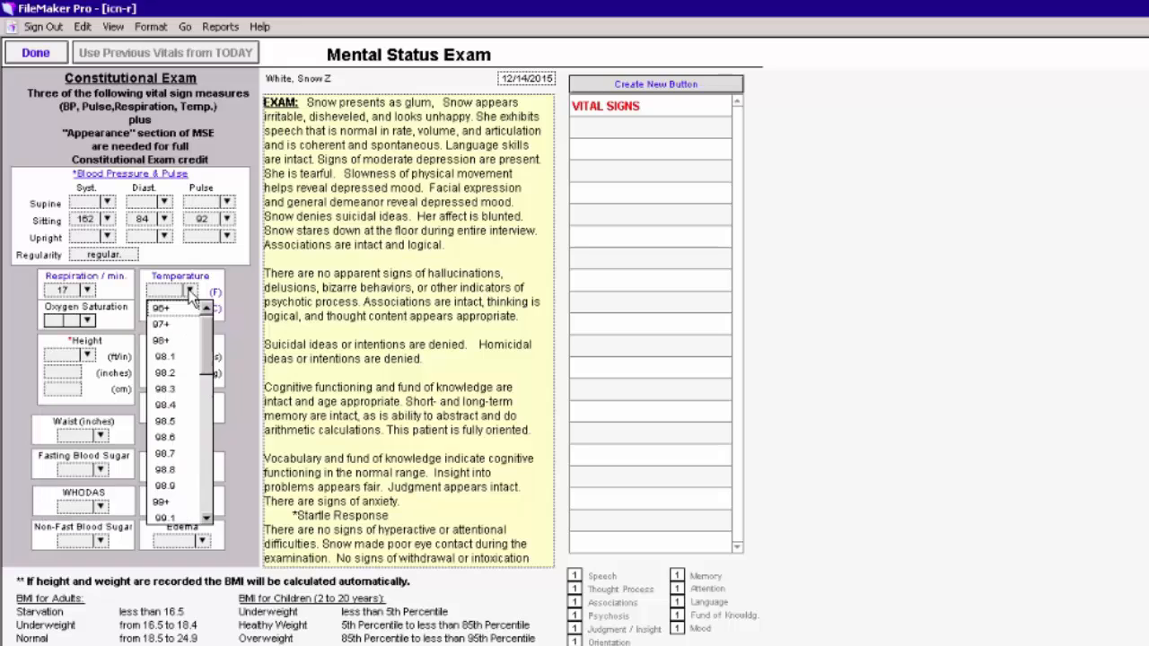
pyautogui.click(161, 343)
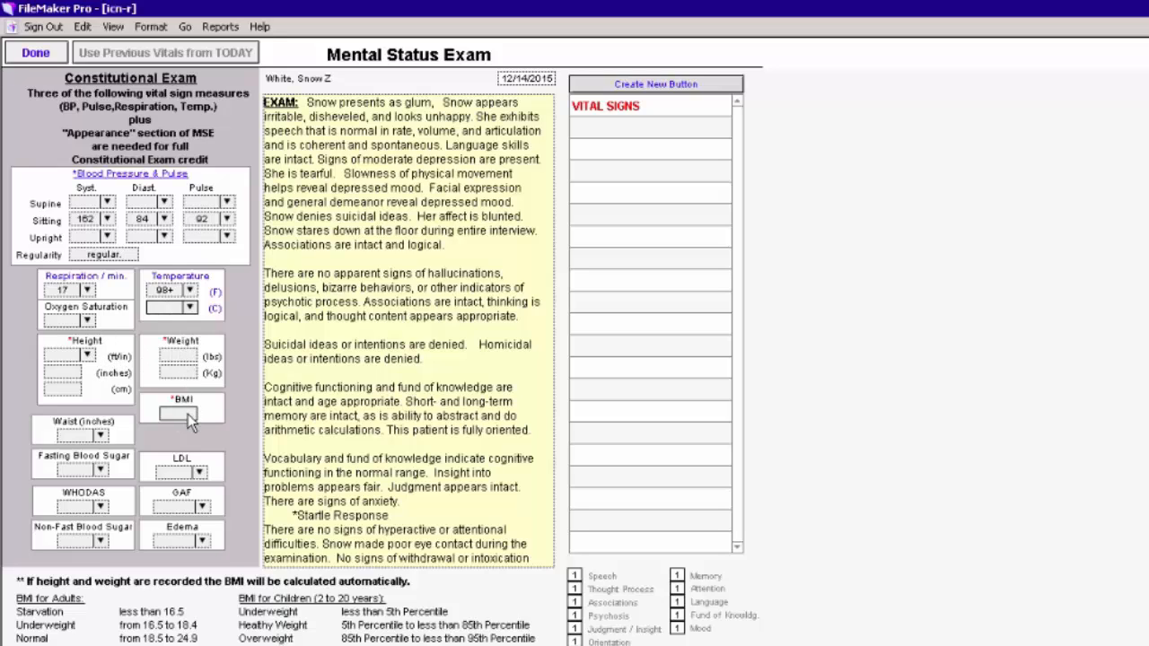
# Set the patient's height to 5' 8" in the constitutional exam.
pyautogui.click(88, 355)
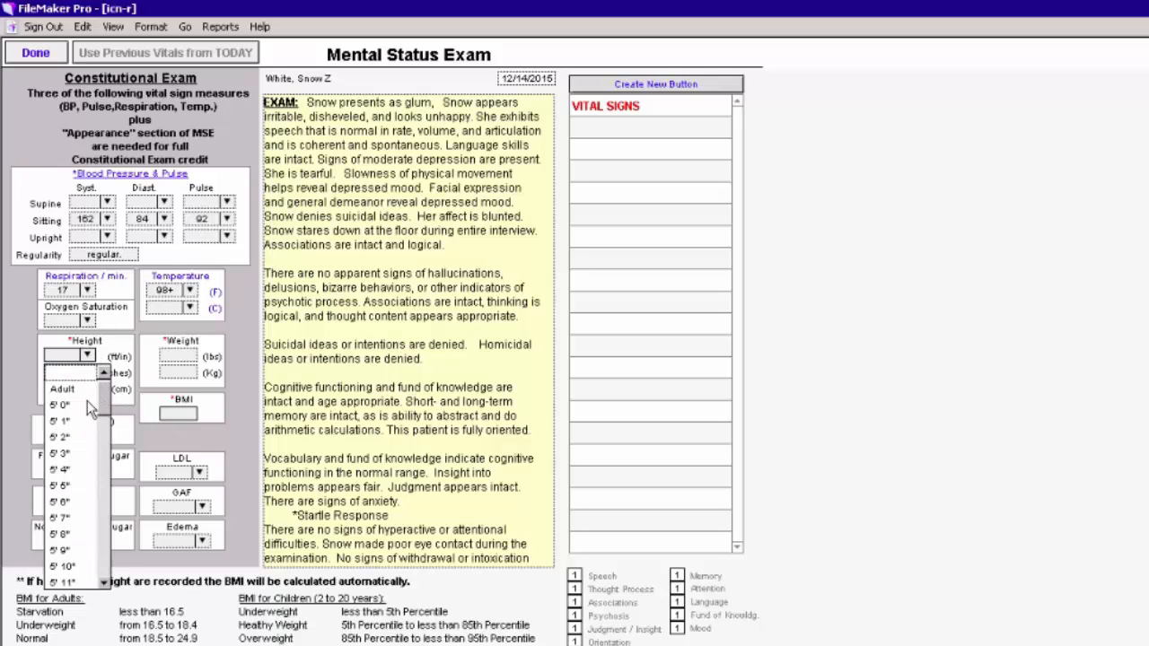
pyautogui.moveTo(105, 394); pyautogui.dragTo(105, 413)
pyautogui.click(61, 405)
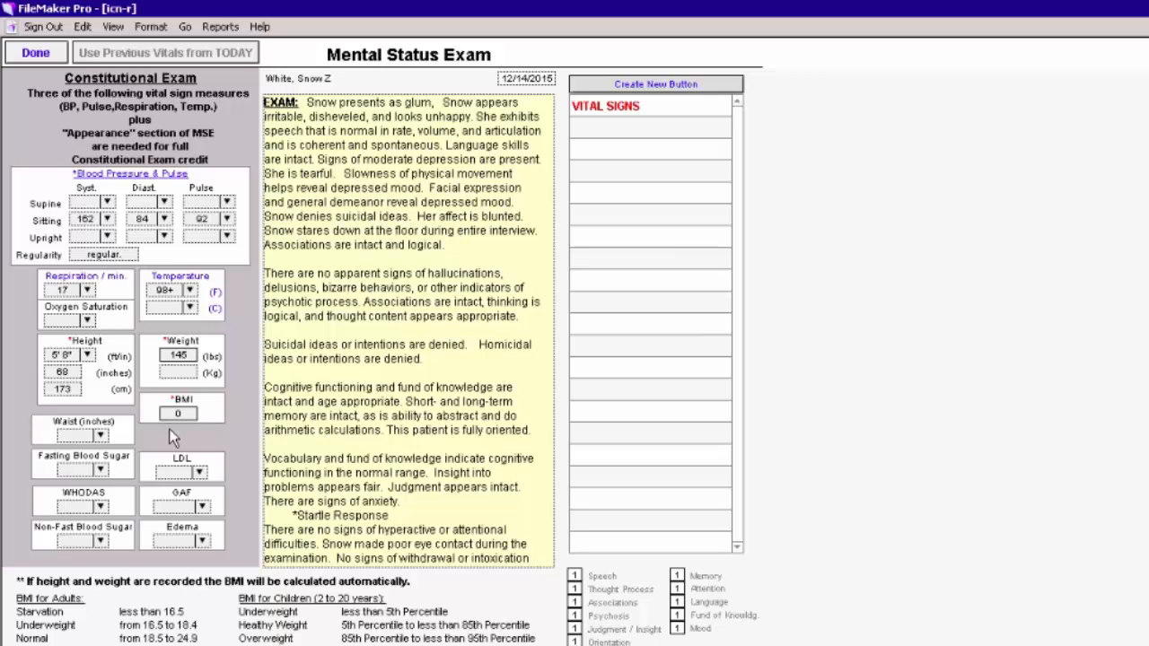
# Complete the constitutional exam with a weight of 145 lbs, a fasting blood sugar of 100 and edema of +1.
pyautogui.click(213, 402)
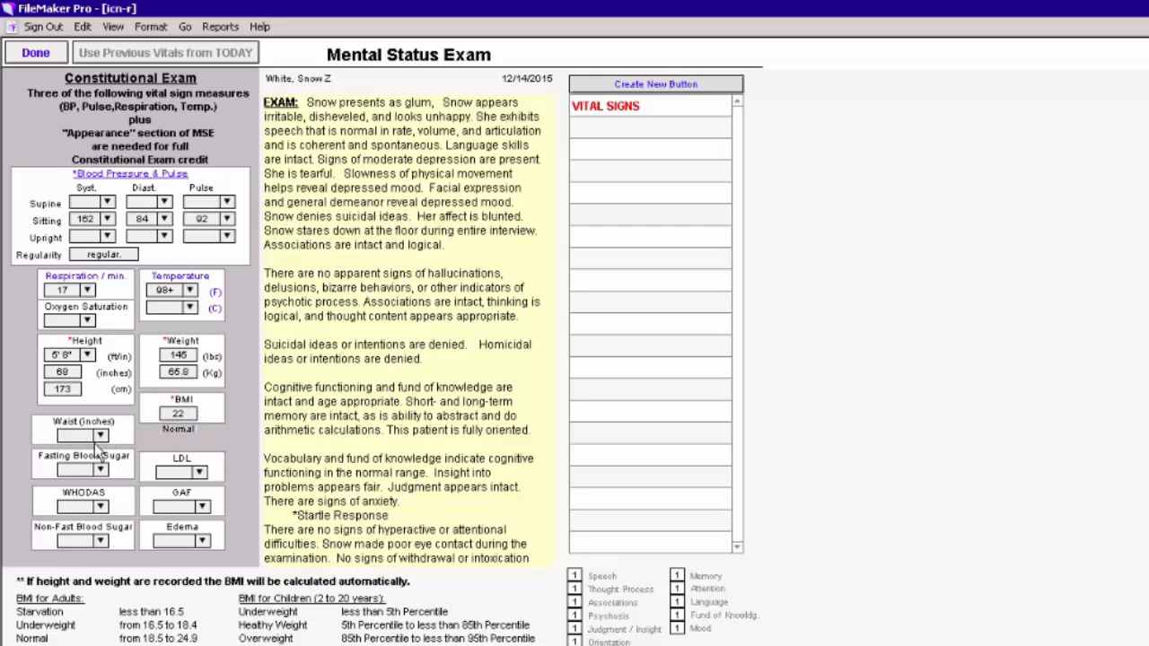
pyautogui.click(103, 473)
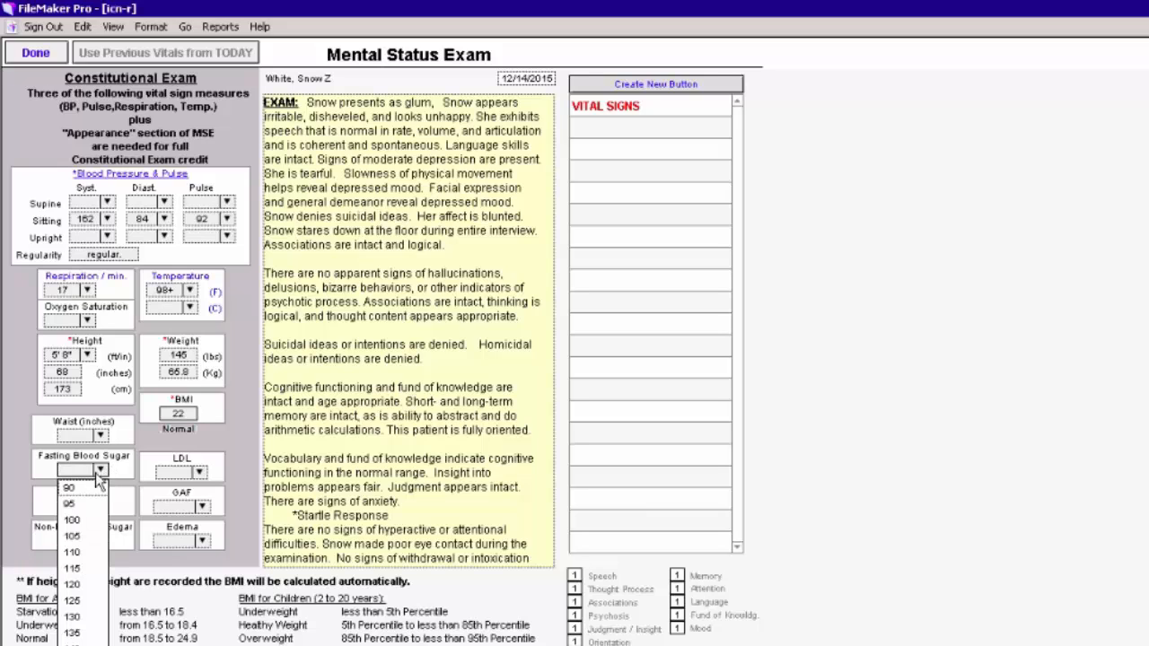
pyautogui.click(72, 521)
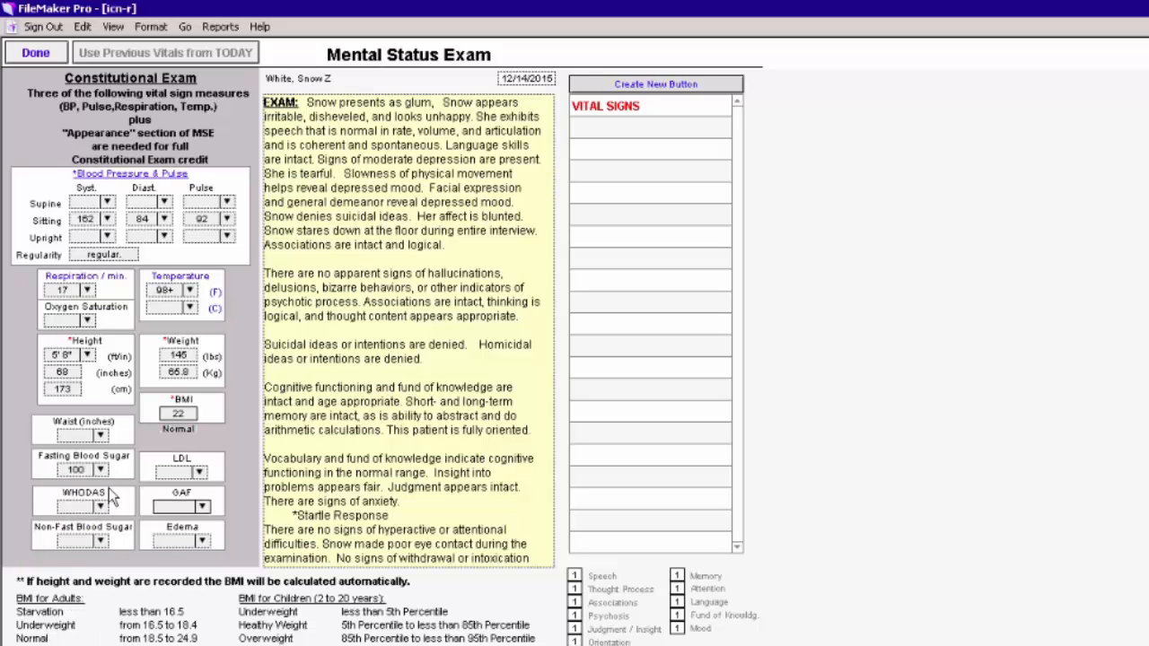
pyautogui.click(204, 541)
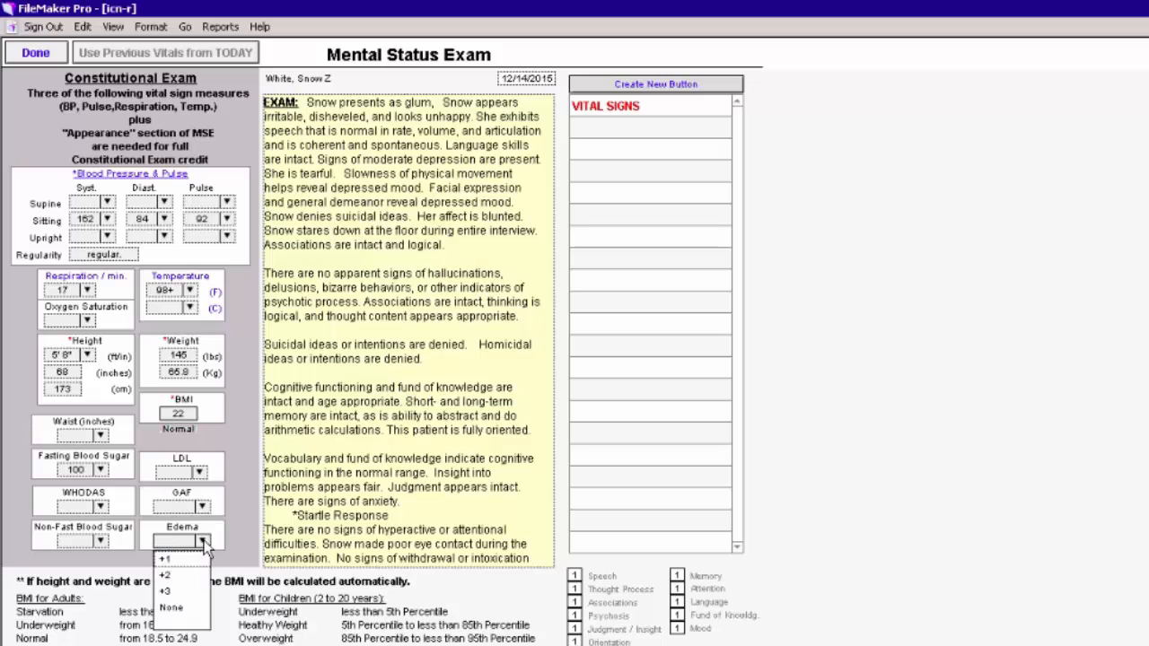
pyautogui.click(186, 558)
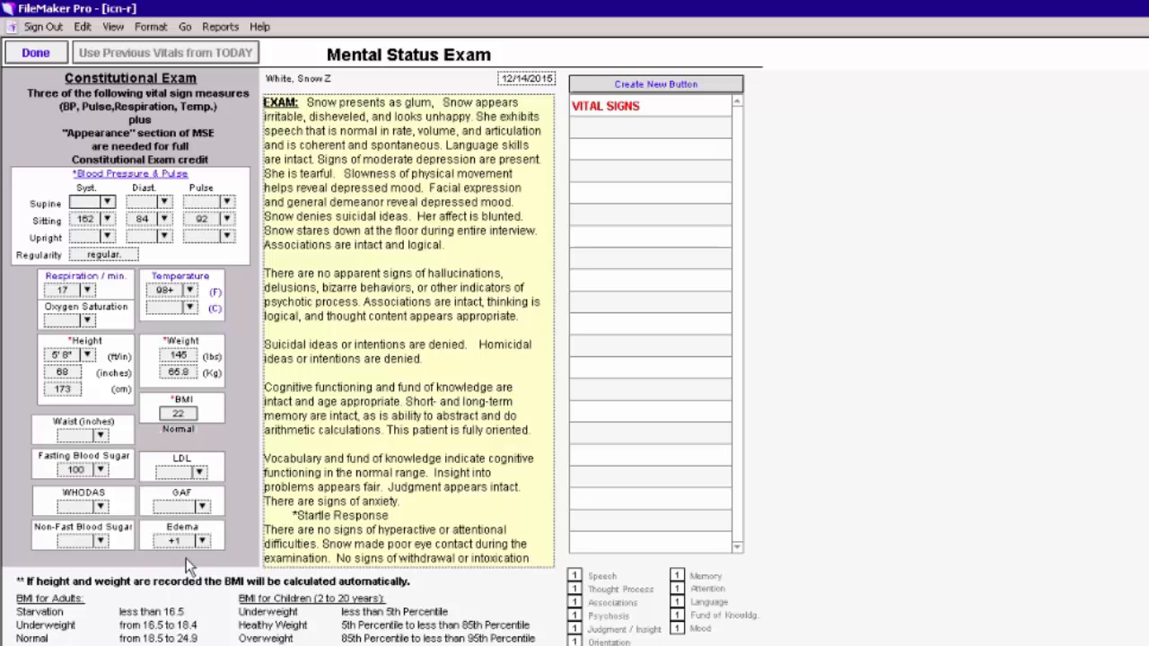
pyautogui.click(38, 54)
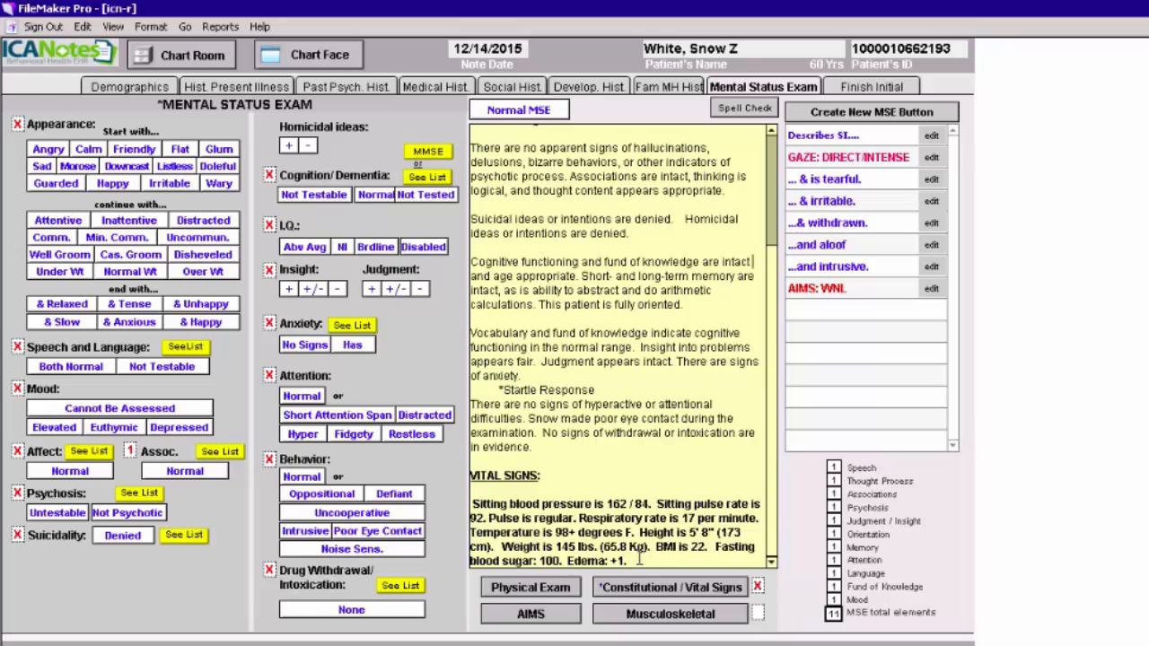
# From the Finish Initial work area, open the additional instructions and recommend a Clinic/Out Patient disposition.
pyautogui.click(870, 87)
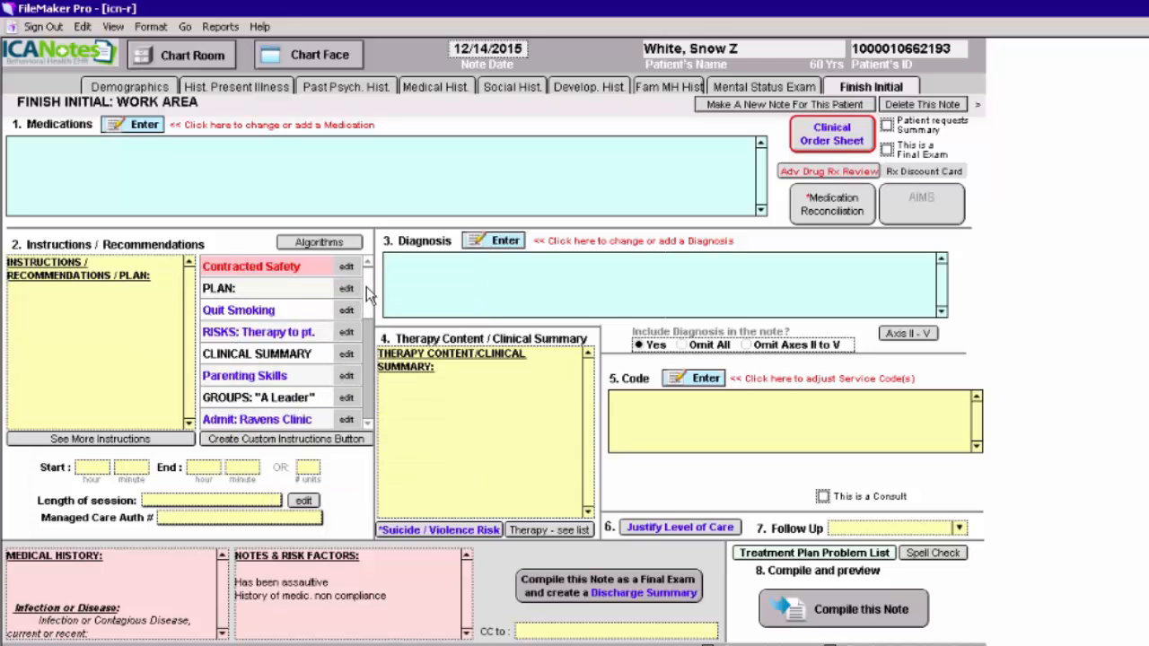
pyautogui.moveTo(366, 286); pyautogui.dragTo(366, 408)
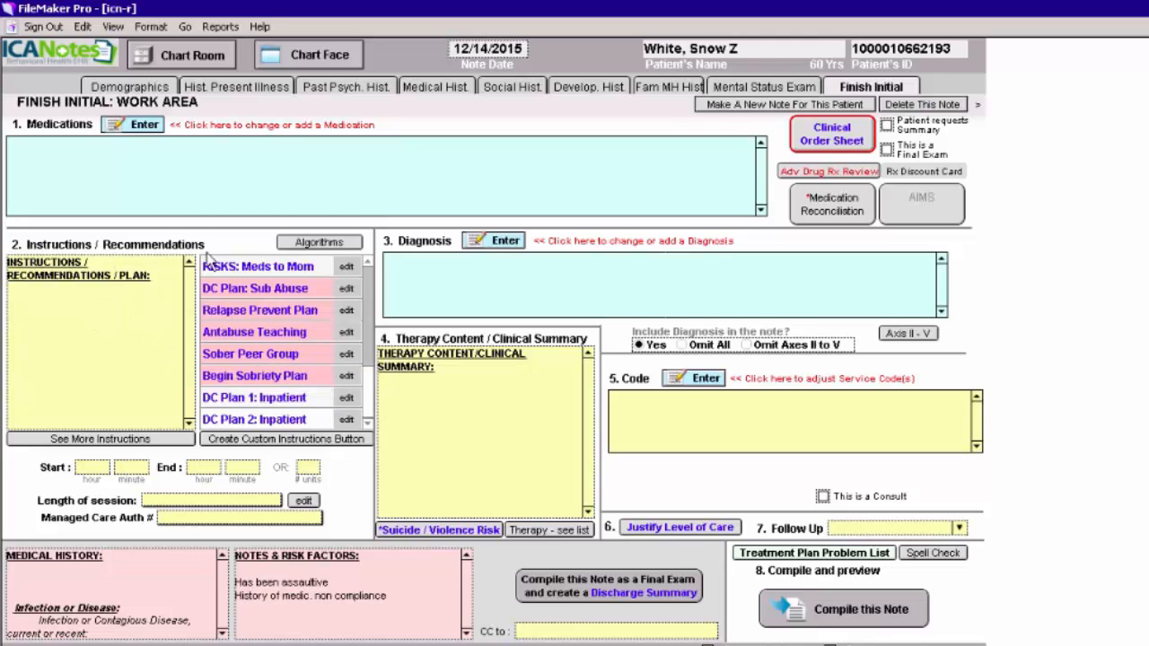
pyautogui.click(127, 439)
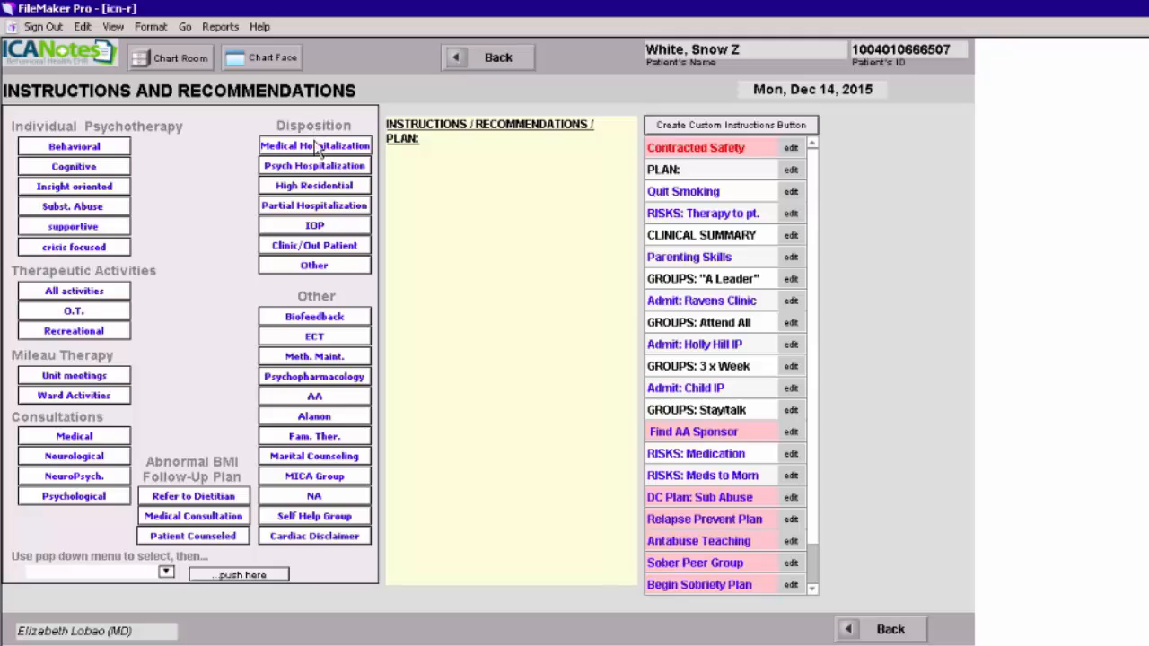
pyautogui.click(320, 251)
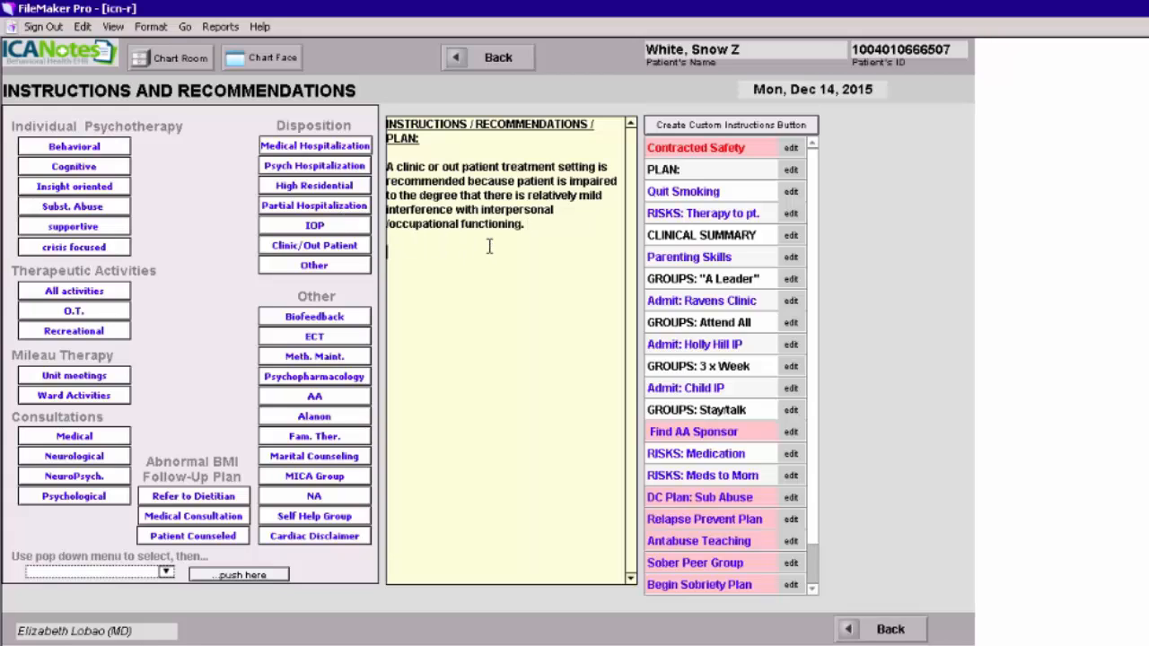
# Add crisis focused therapy, psychopharmacology and the medication risks statement to the plan, and return to the work area.
pyautogui.click(80, 248)
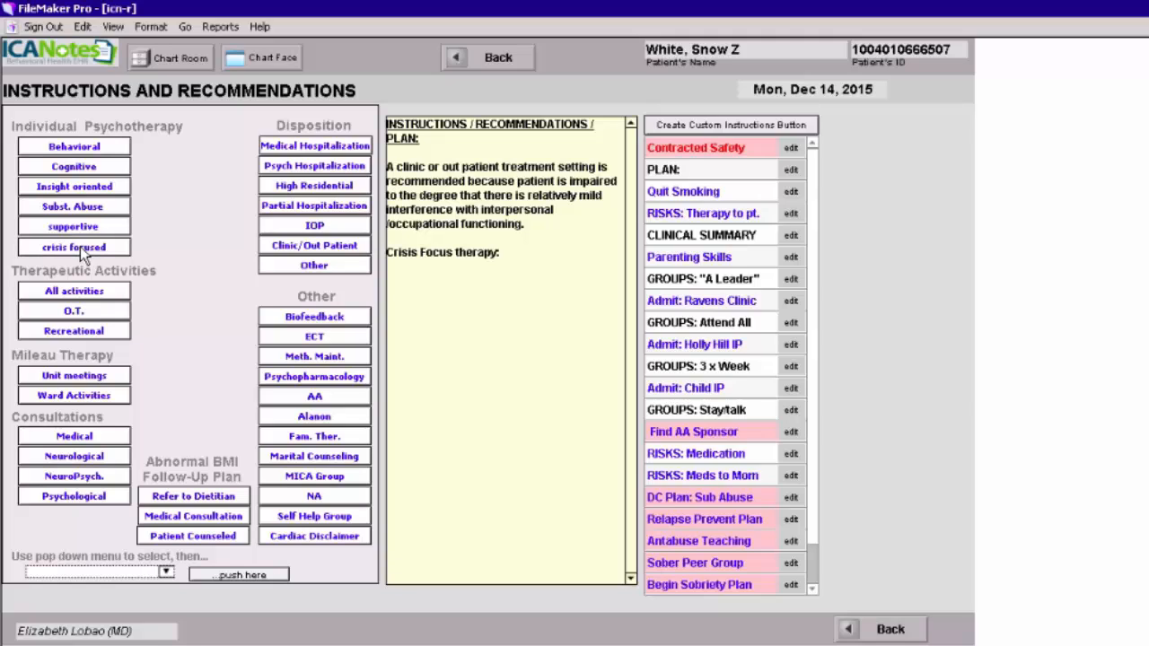
pyautogui.click(317, 381)
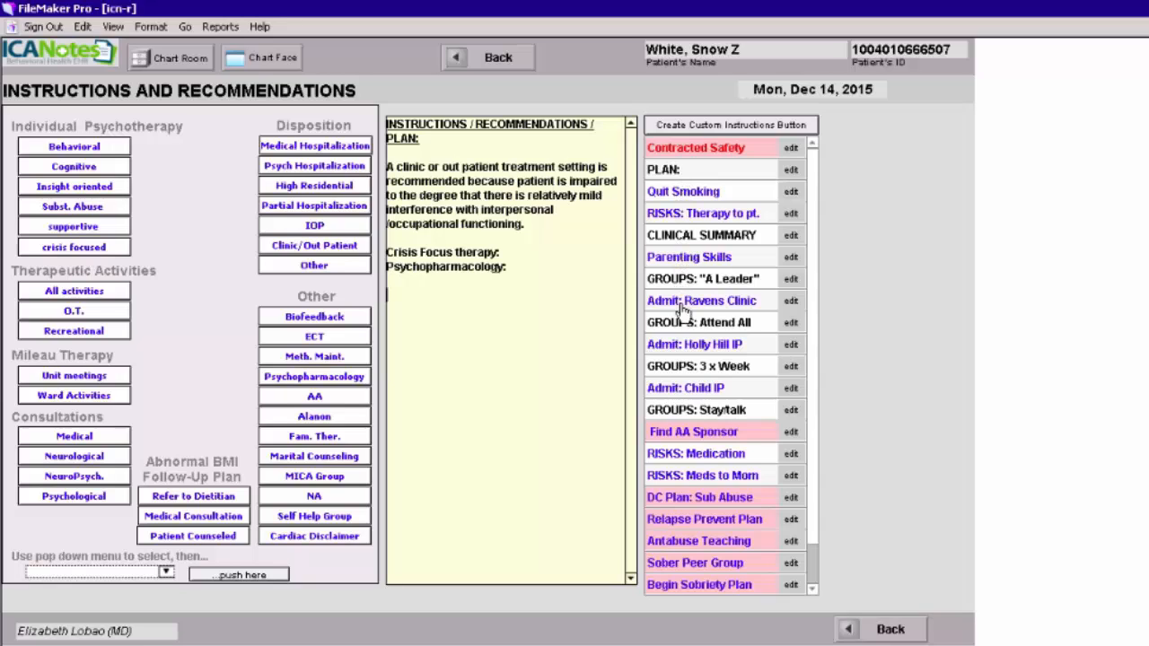
pyautogui.click(692, 457)
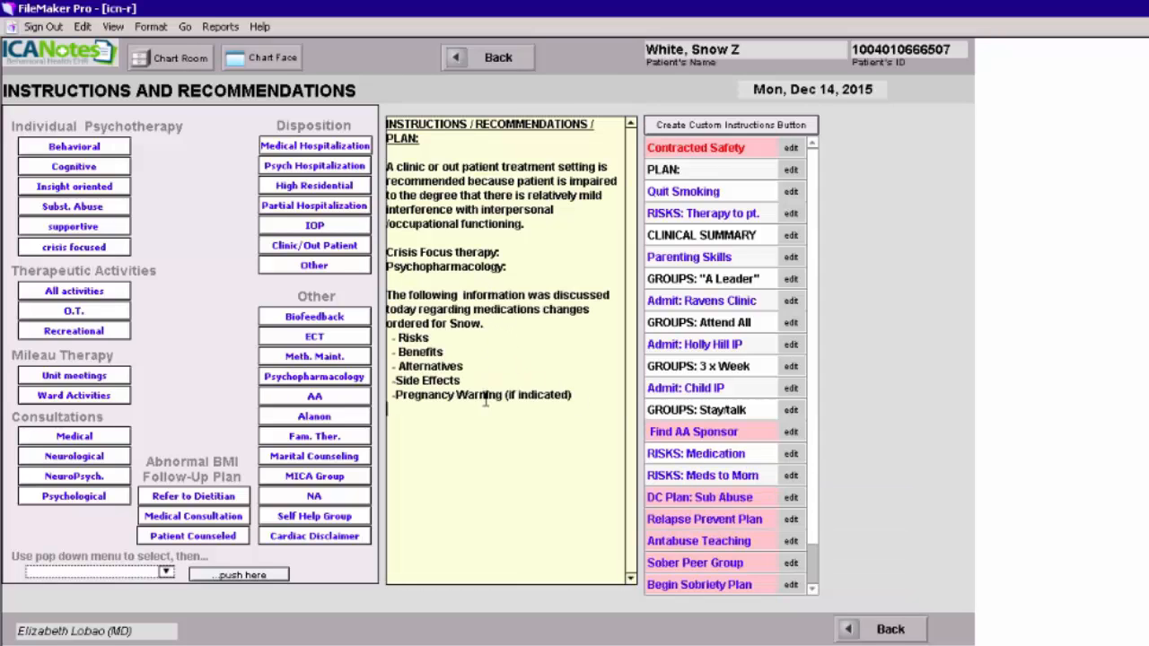
pyautogui.click(504, 62)
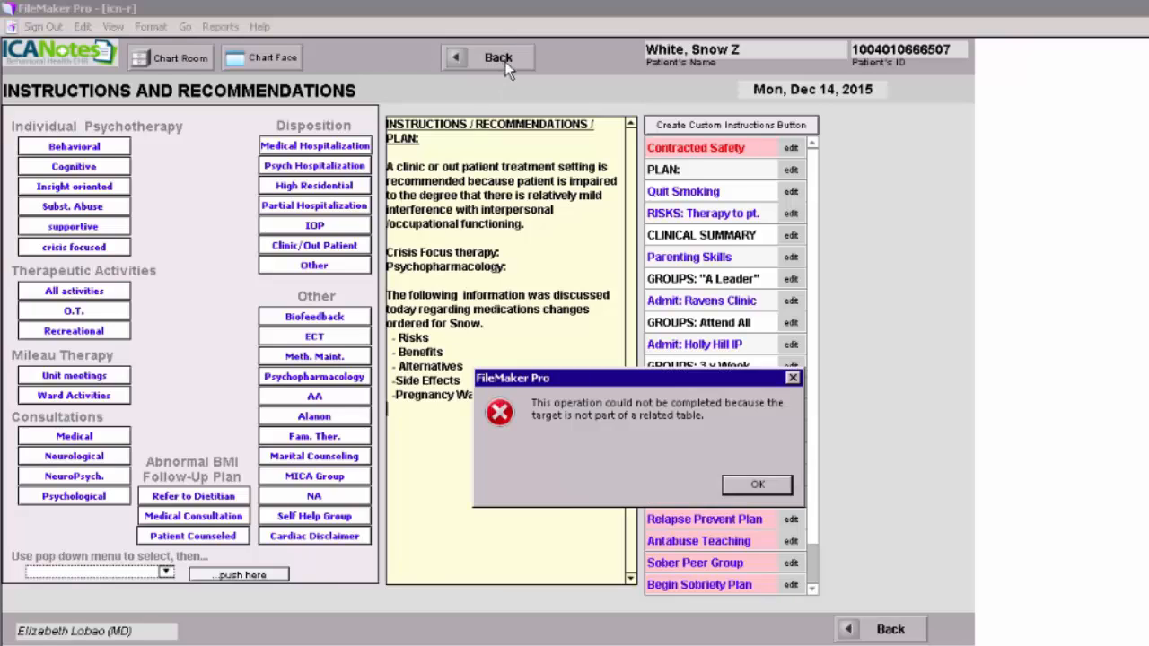
pyautogui.click(756, 485)
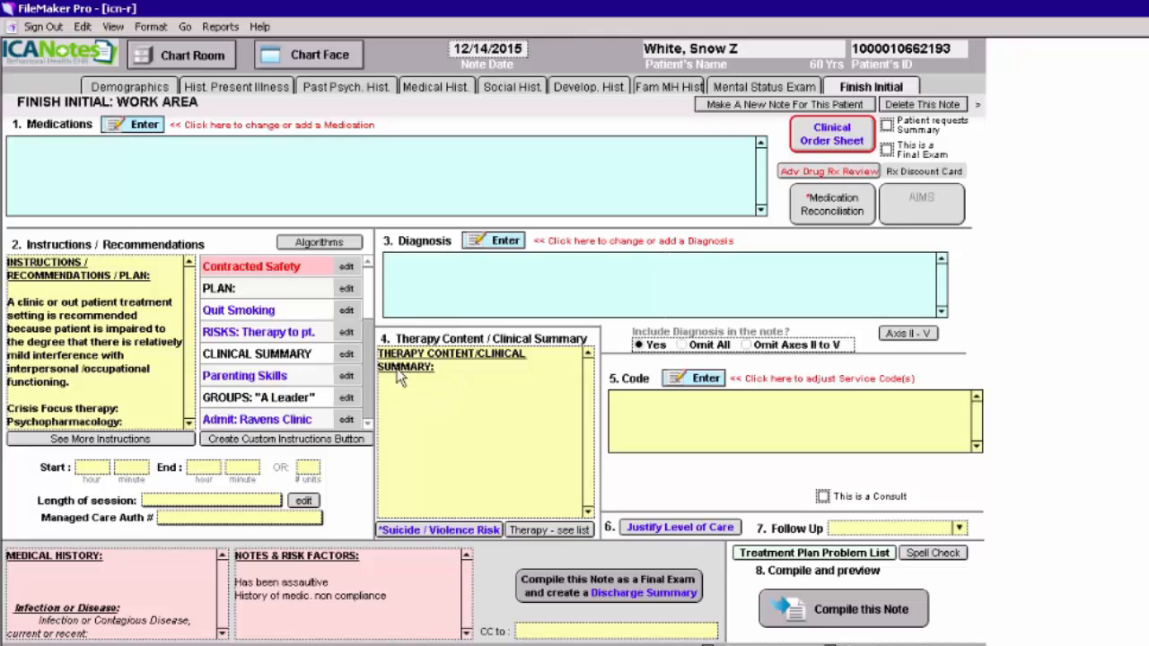
# Remove the blank lines below the heading of the Medical History box.
pyautogui.click(27, 594)
pyautogui.press('BackSpace')
pyautogui.press('BackSpace')
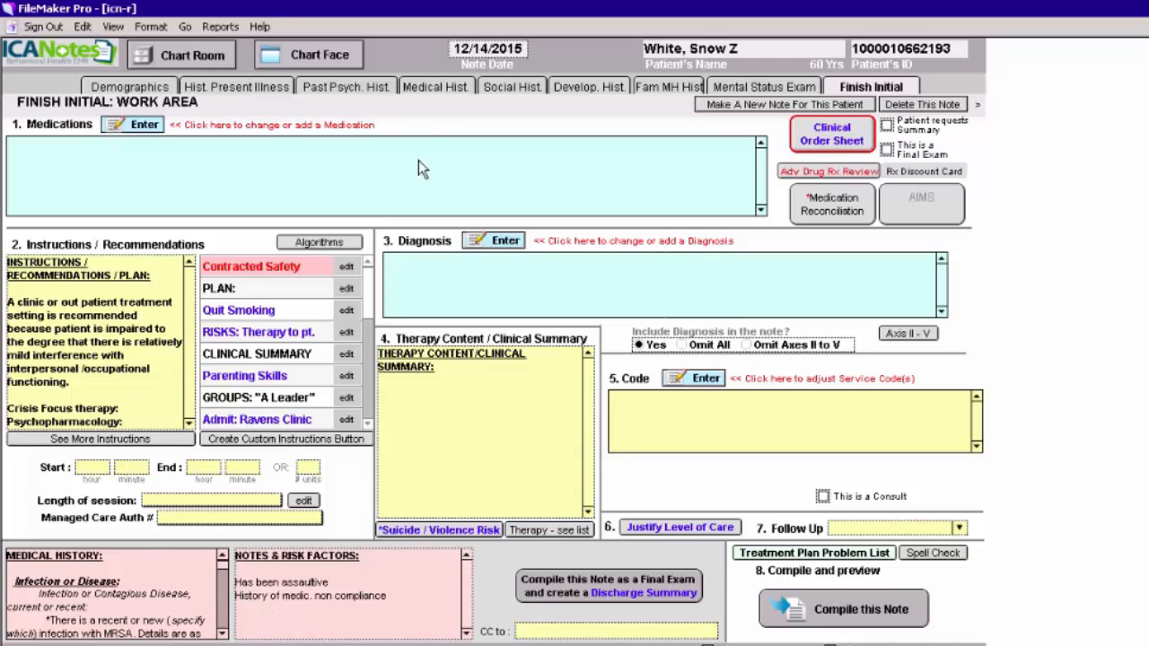
pyautogui.click(436, 87)
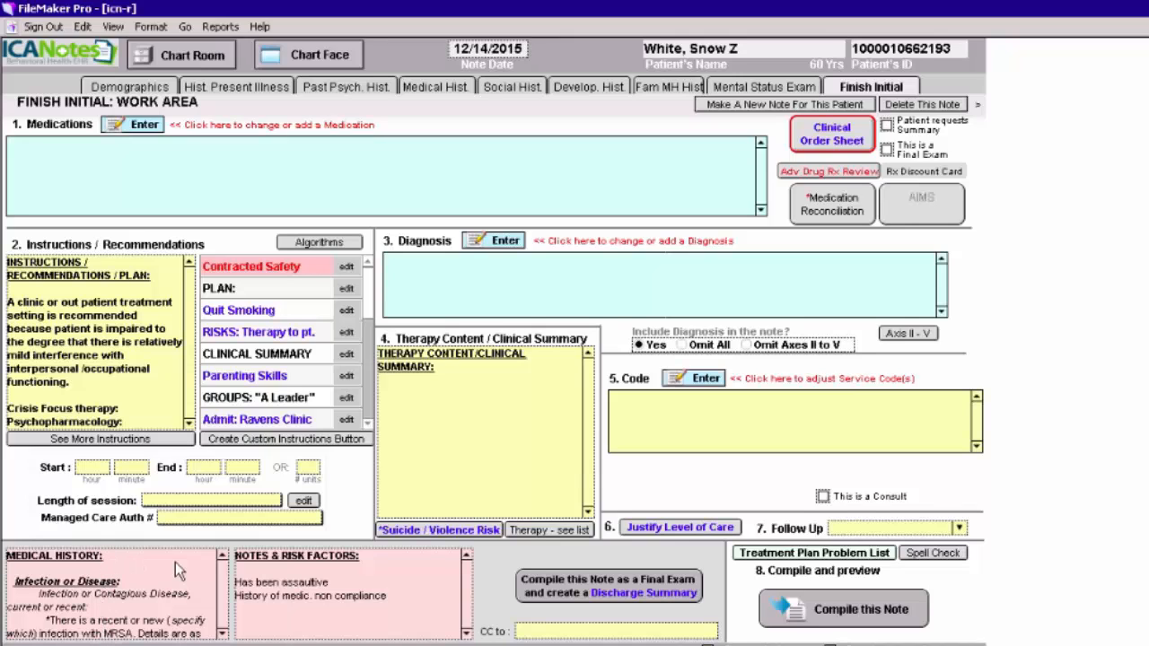
pyautogui.click(221, 573)
pyautogui.moveTo(223, 565)
pyautogui.mouseDown()
pyautogui.moveTo(223, 592)
pyautogui.moveTo(224, 550)
pyautogui.mouseUp()
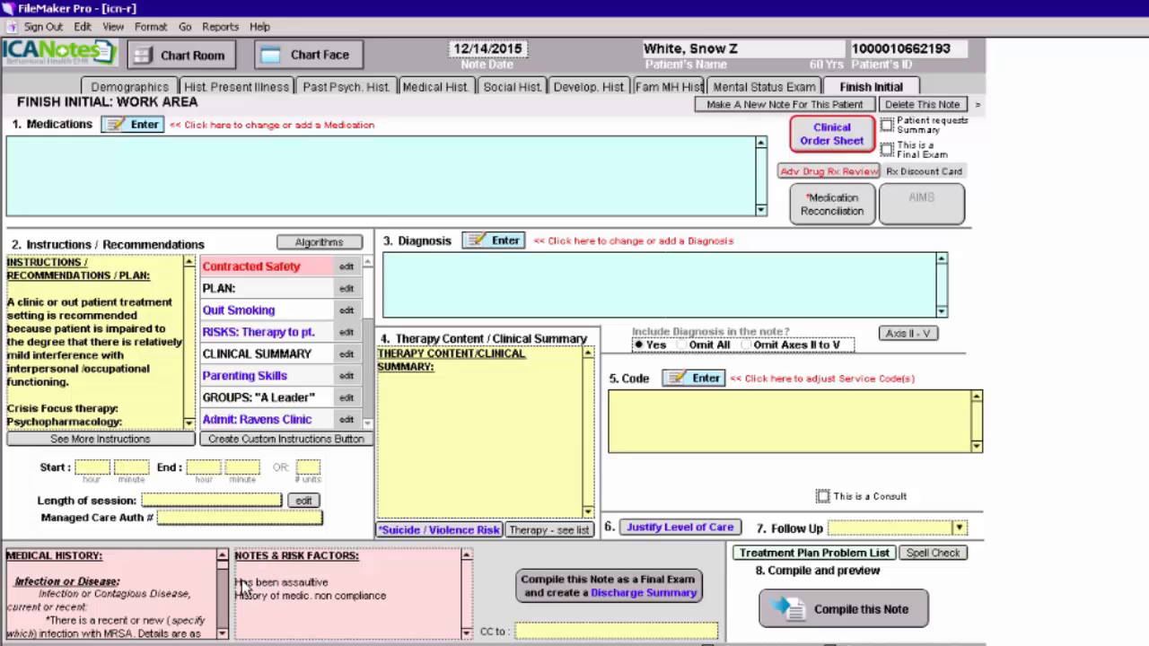
# Add the line "HISTORY OF CUTTING IF ANXIOUS." to the end of the Notes & Risk Factors box.
pyautogui.click(390, 593)
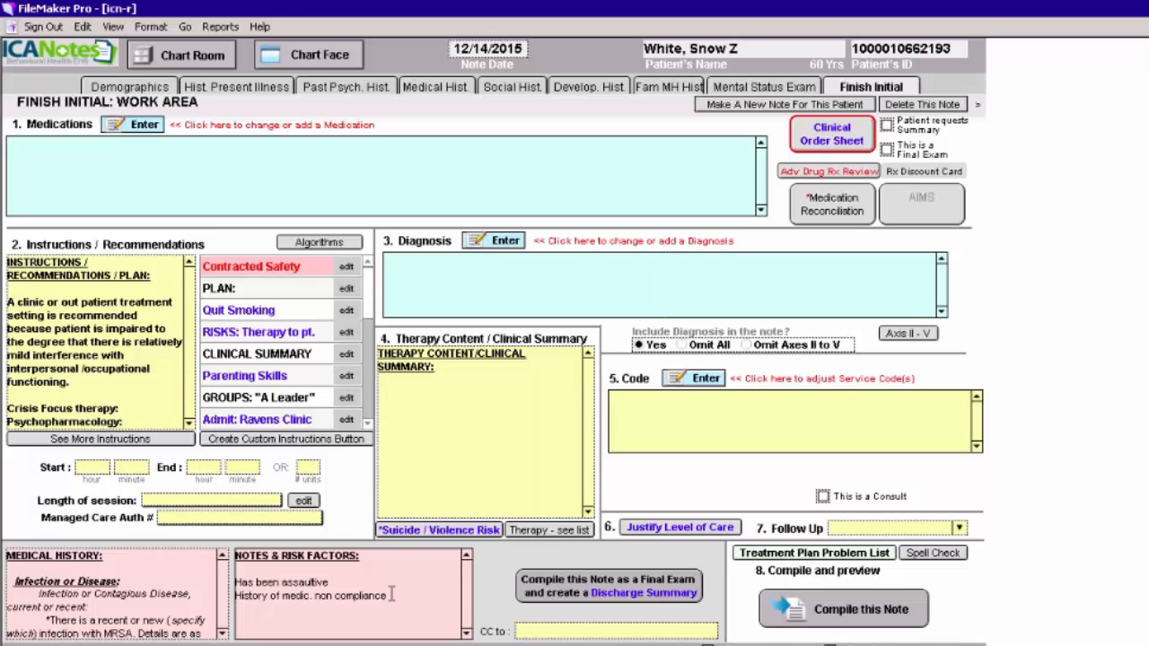
pyautogui.write('HISTORY OF CUTTING')
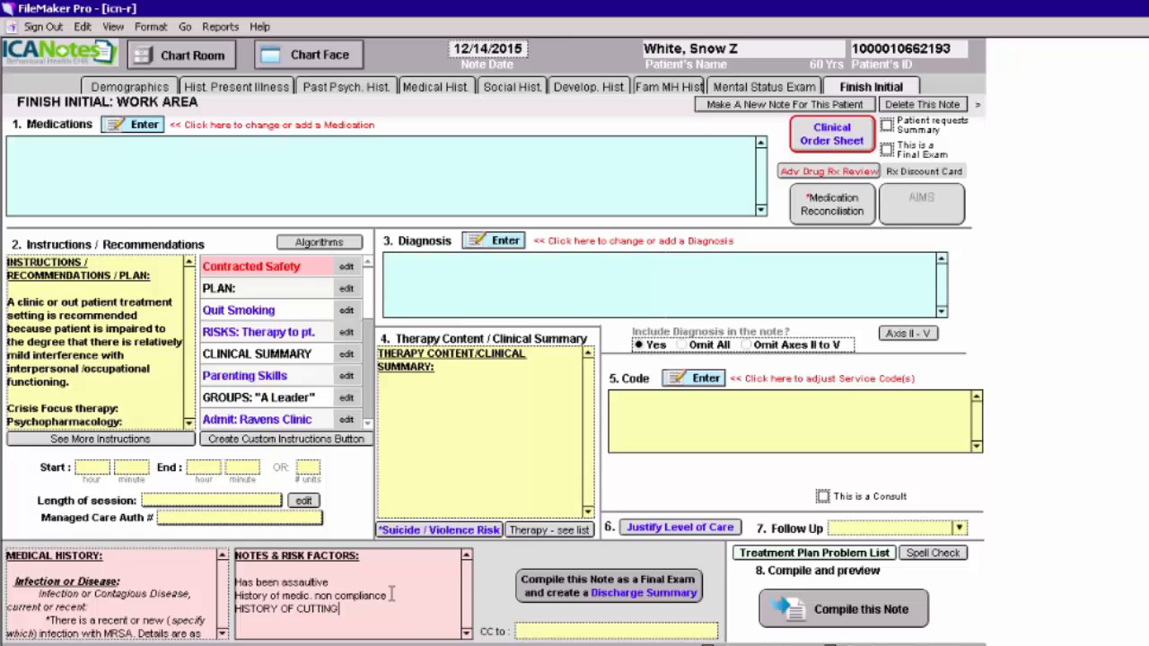
pyautogui.write(' IF ANXIOUS.')
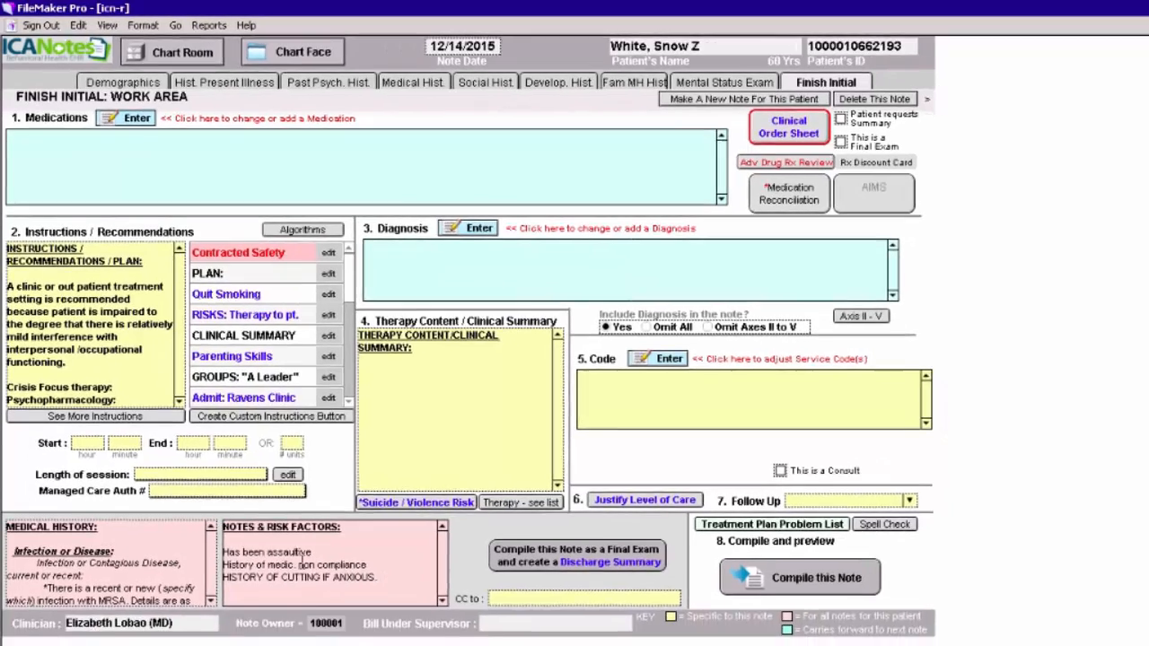
# Change the text color of everything in the Notes & Risk Factors box to pinkish red.
pyautogui.hotkey('ctrl', 'a')
pyautogui.rightClick(263, 538)
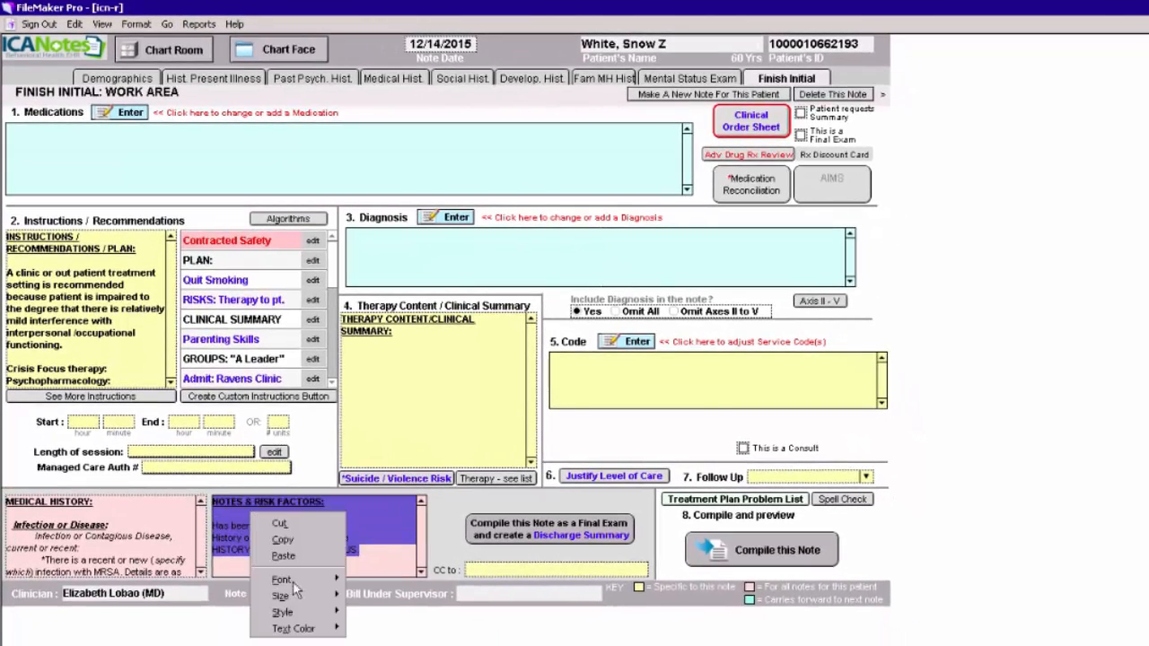
pyautogui.moveTo(294, 628)
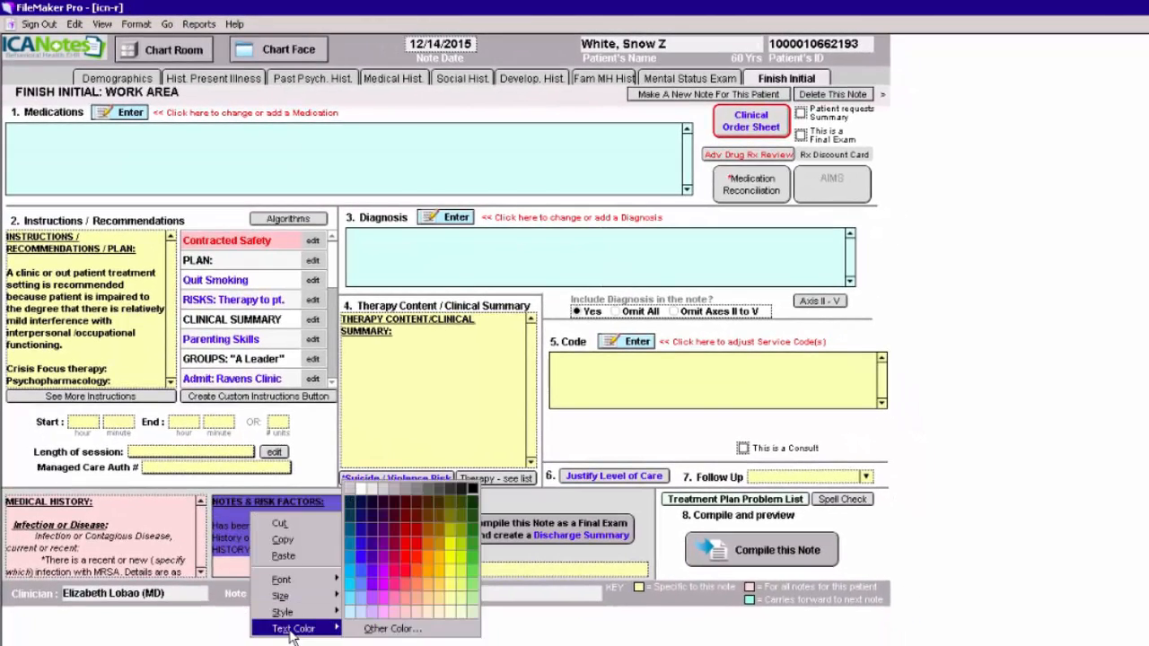
pyautogui.click(393, 568)
pyautogui.click(359, 550)
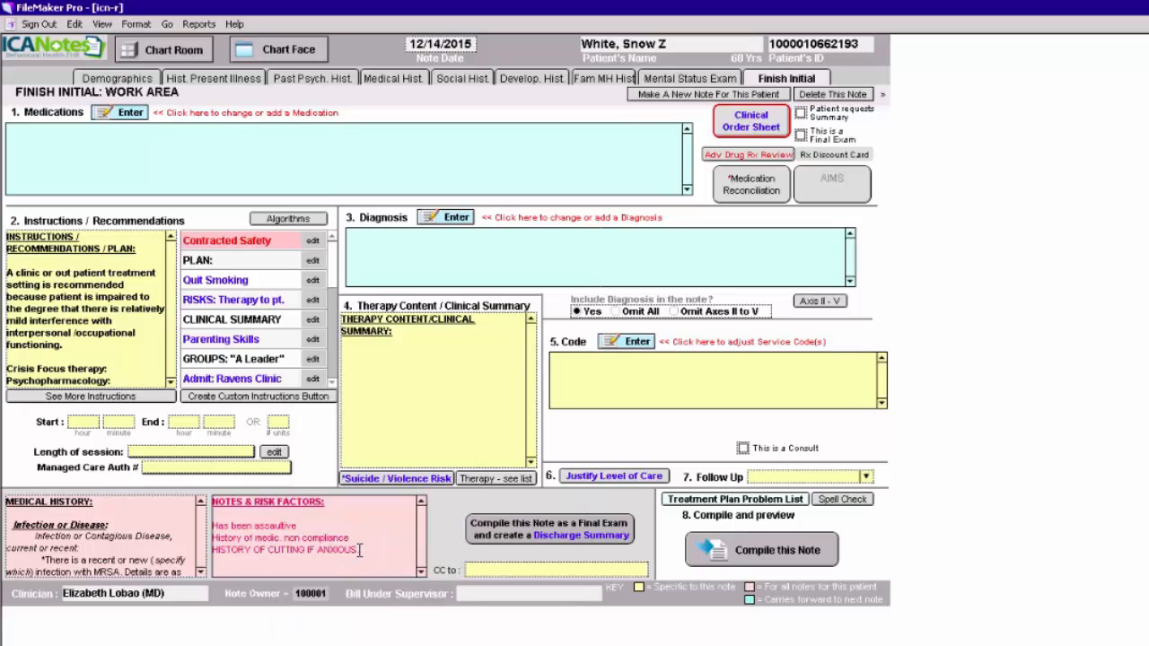
# Make the three risk factor lines below the Notes & Risk Factors heading bold.
pyautogui.moveTo(352, 548); pyautogui.dragTo(212, 527)
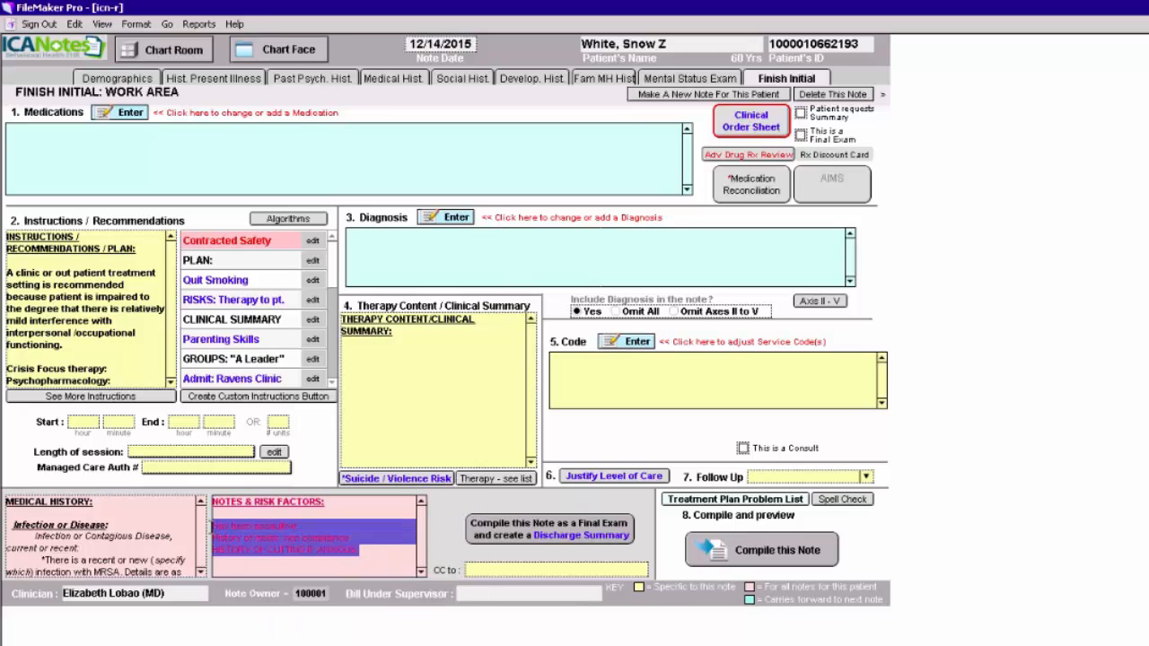
pyautogui.rightClick(260, 531)
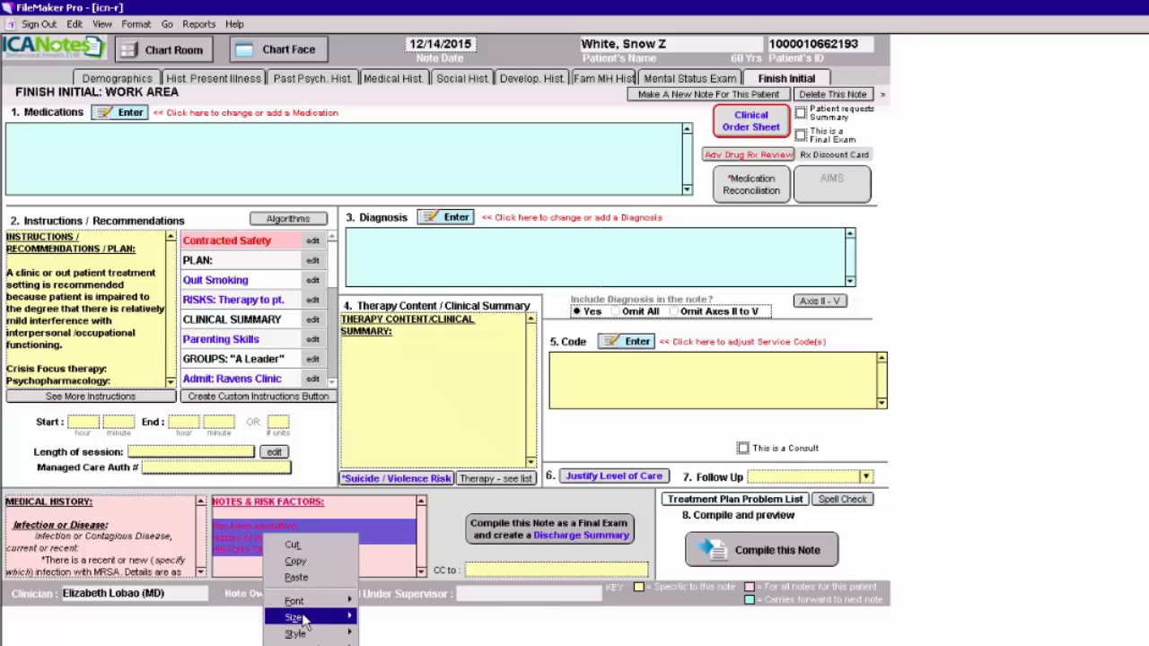
pyautogui.moveTo(296, 633)
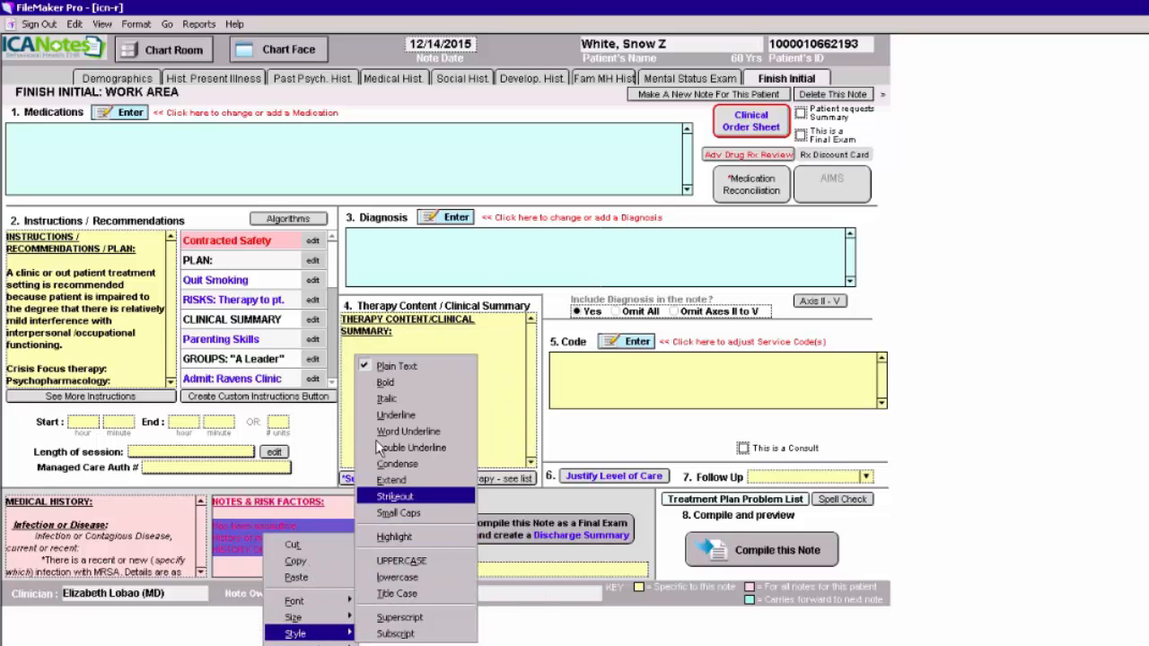
pyautogui.click(385, 382)
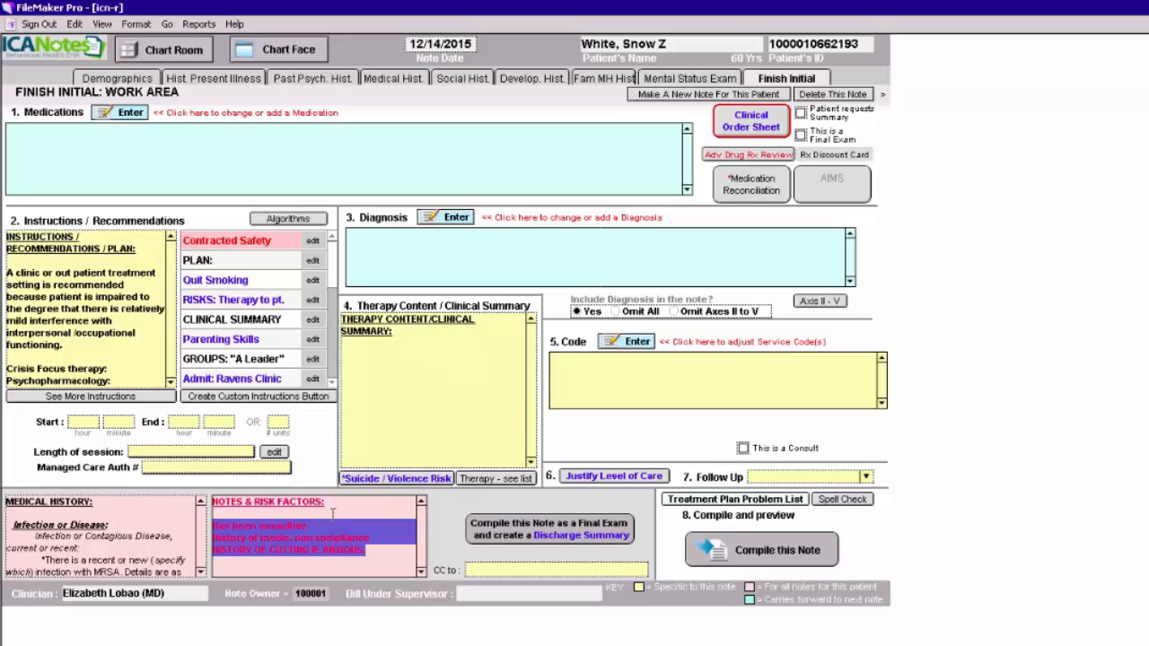
pyautogui.click(333, 513)
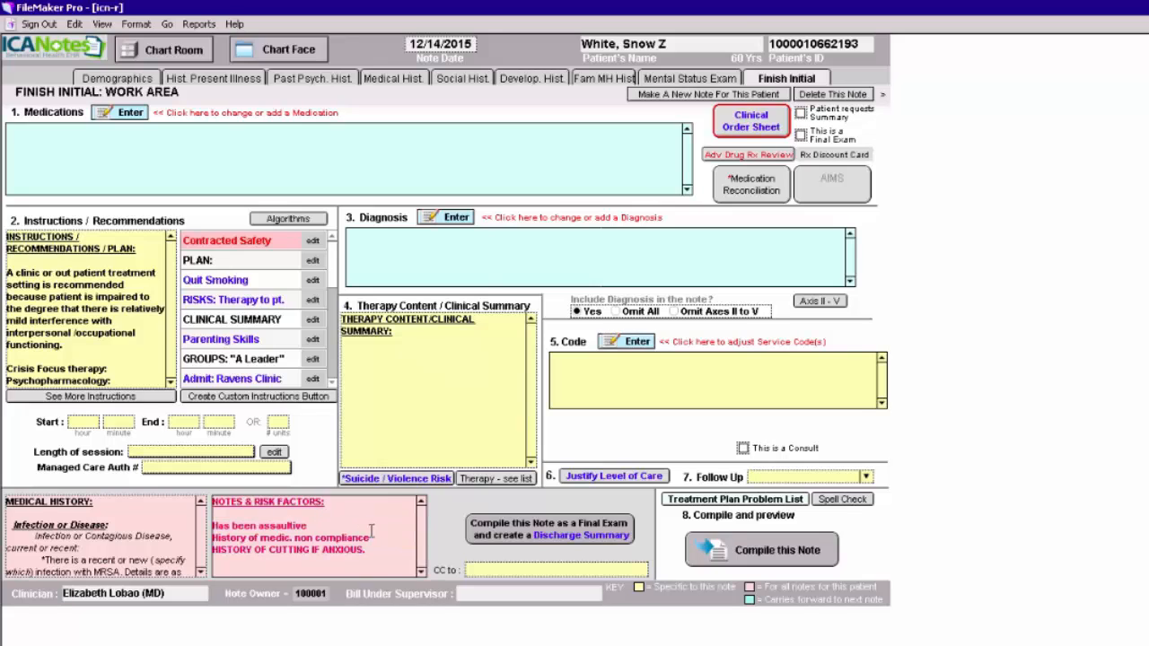
# Open the Suicide/Violence risk assessment and delete the "THERAPY CONTENT/CLINICAL SUMMARY:" heading with its blank lines from the text.
pyautogui.click(394, 480)
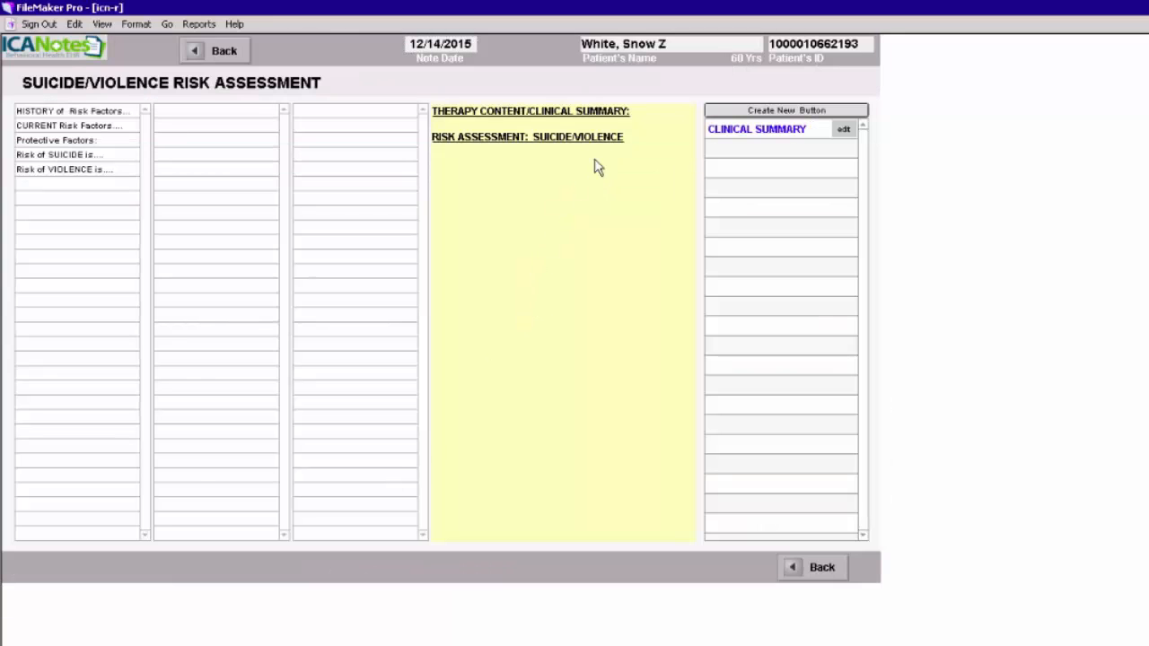
pyautogui.click(634, 110)
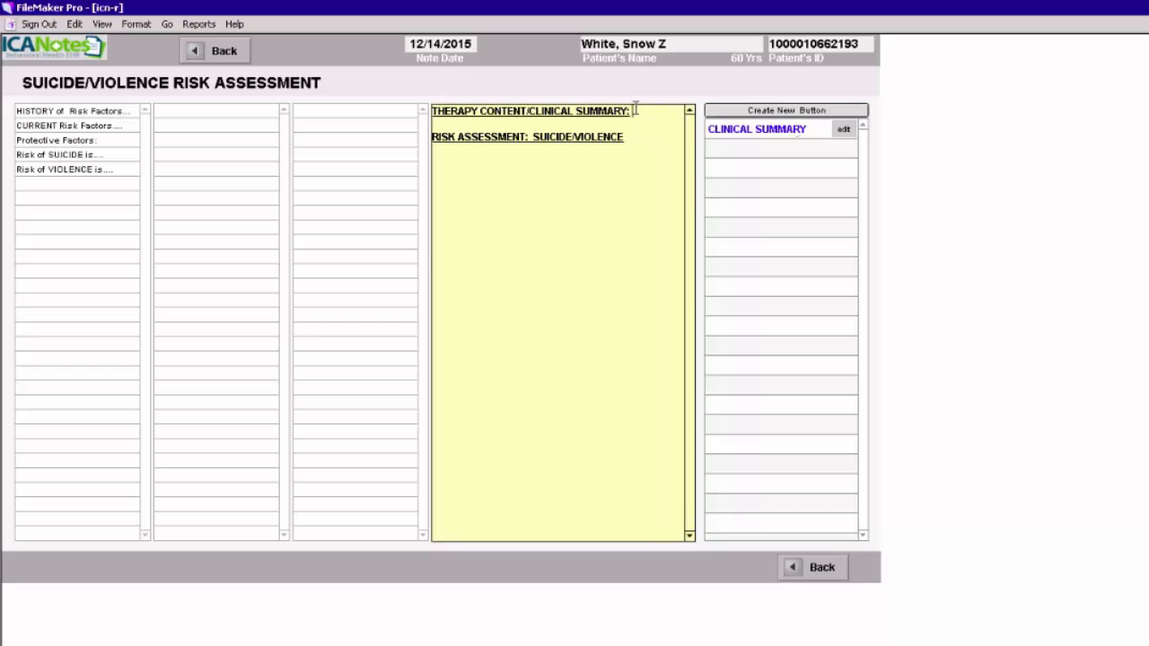
pyautogui.moveTo(635, 111); pyautogui.dragTo(412, 107)
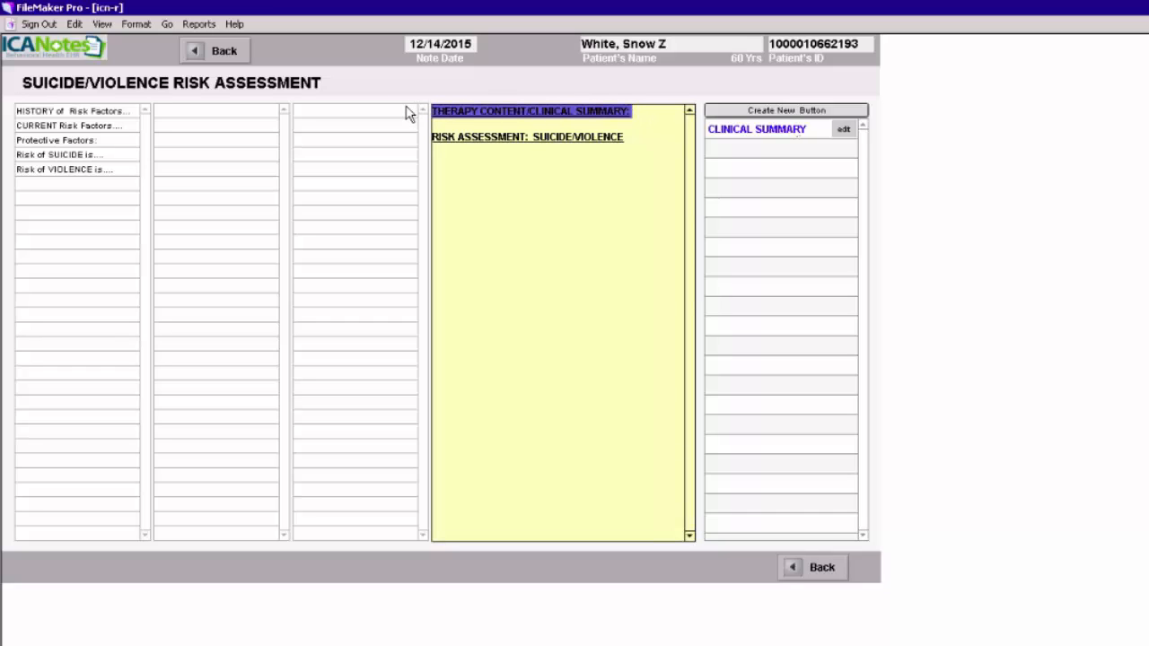
pyautogui.press('Delete')
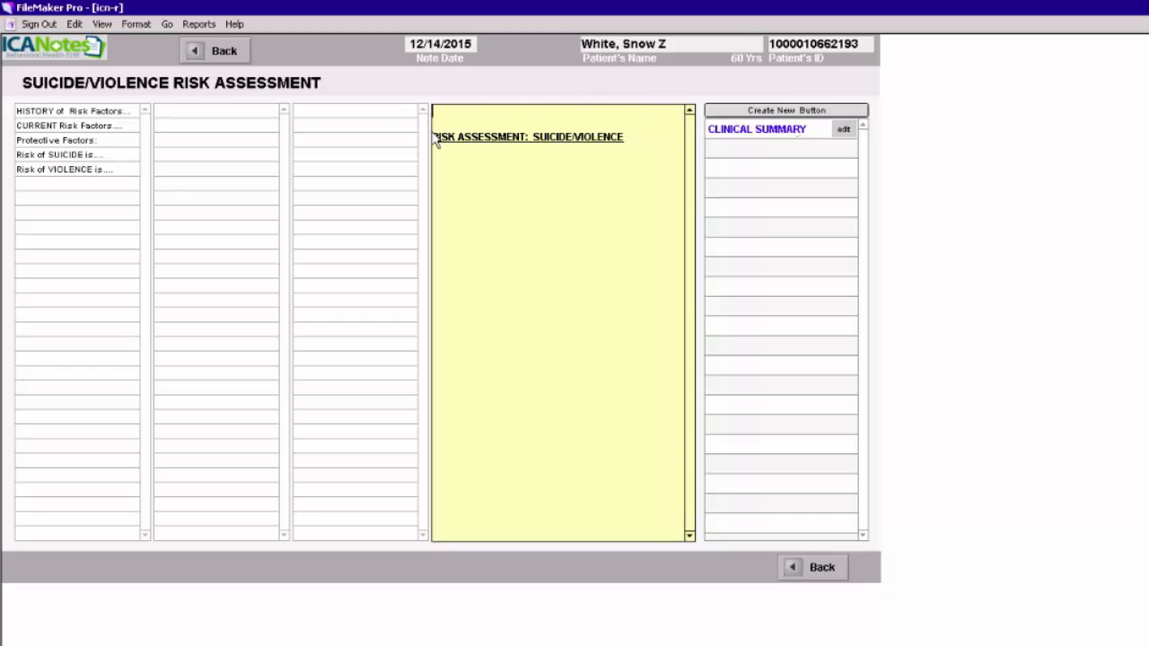
pyautogui.press('Delete')
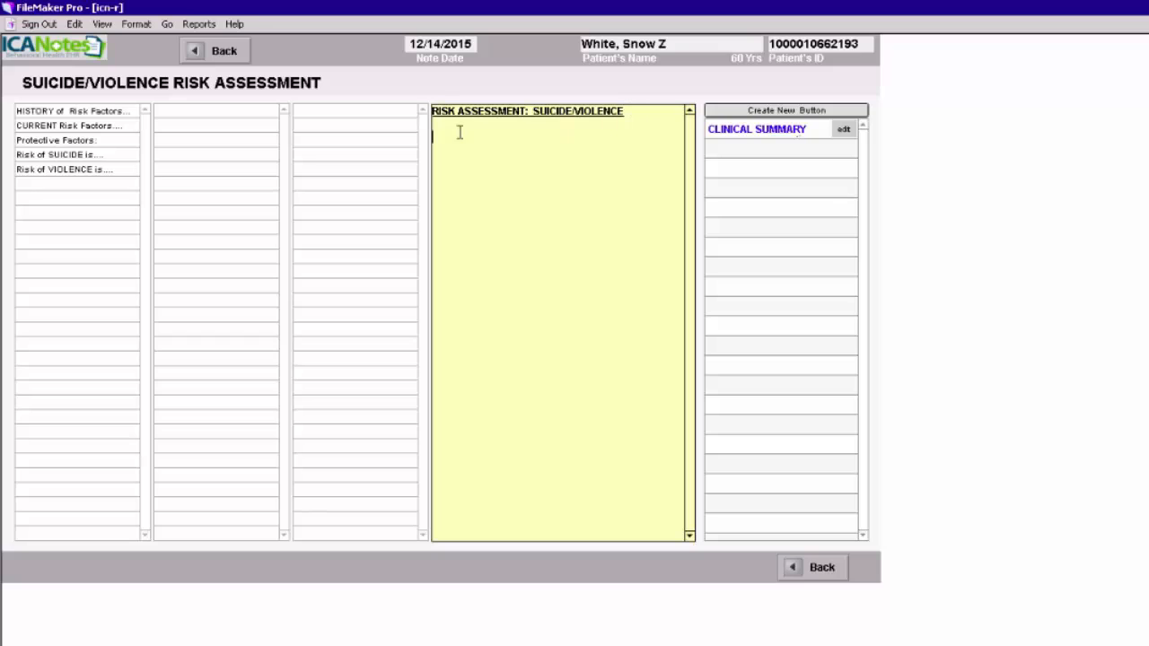
# Record a family member's completed suicide under History of Risk Factors and delete the extra blank lines above that heading.
pyautogui.click(54, 112)
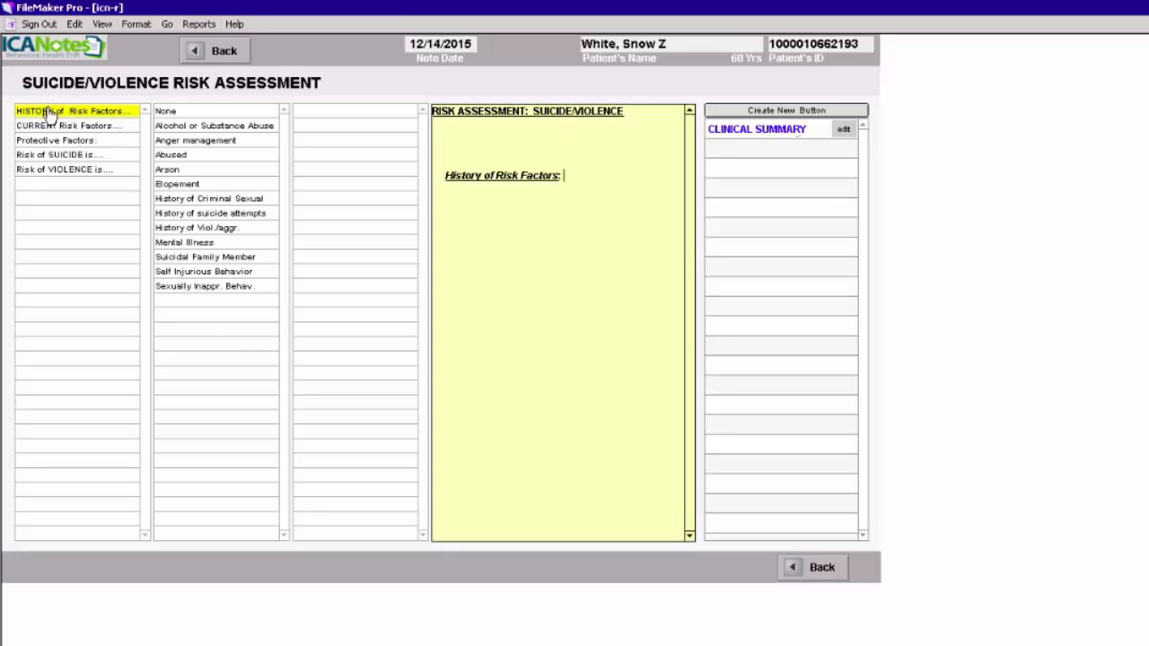
pyautogui.click(197, 260)
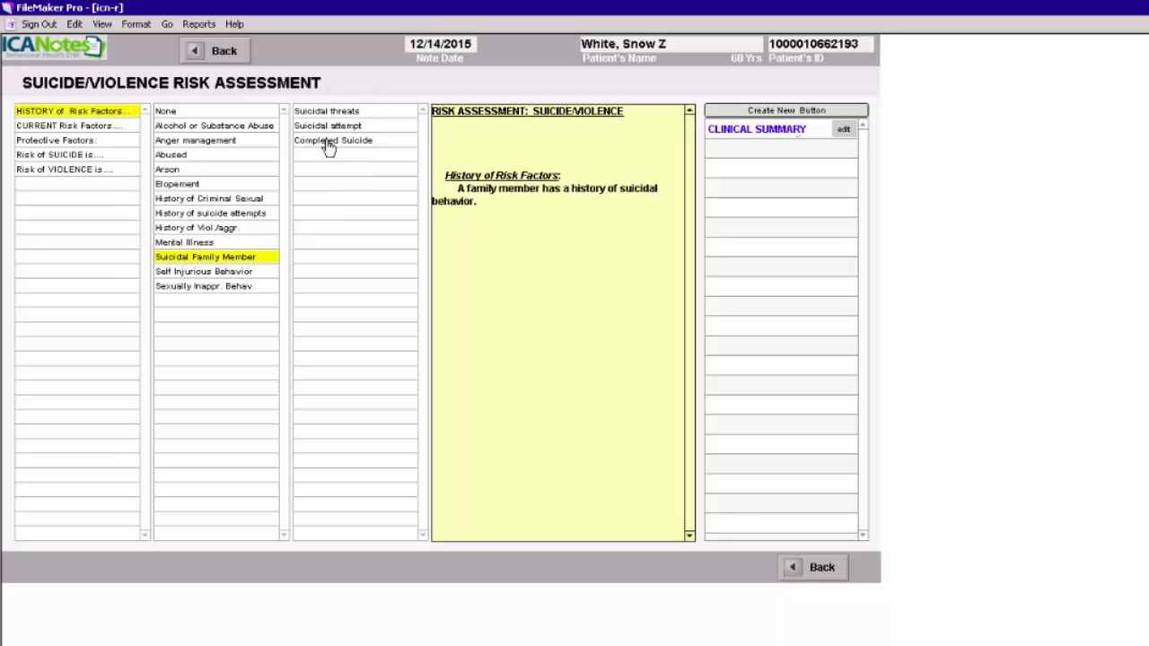
pyautogui.click(328, 143)
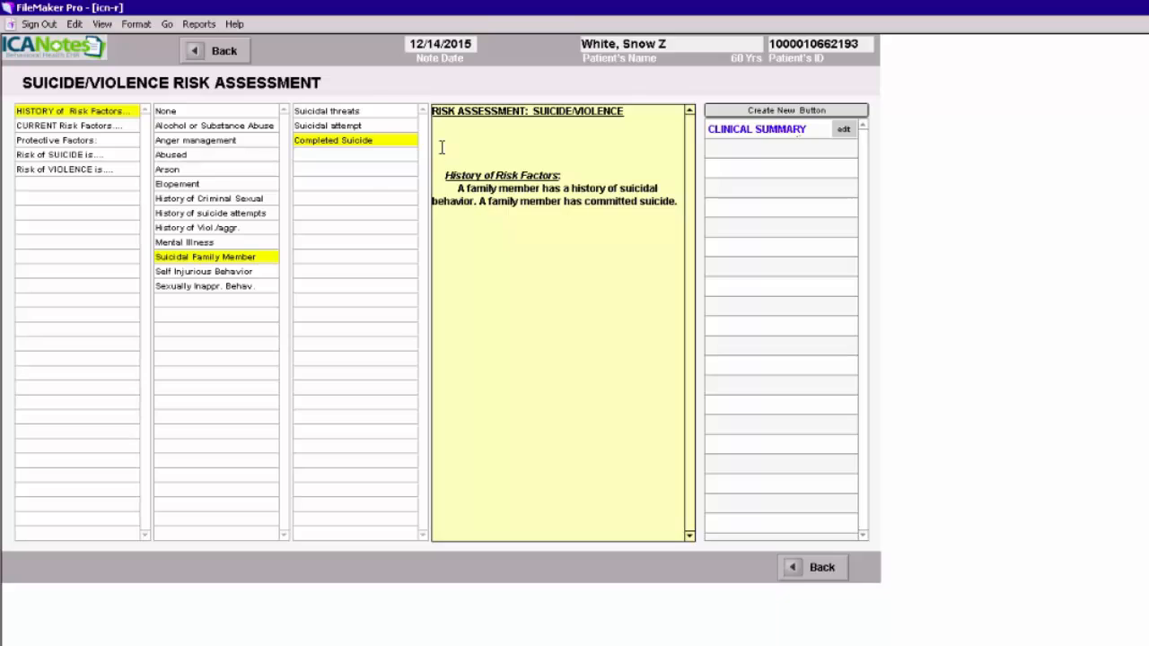
pyautogui.moveTo(448, 161); pyautogui.dragTo(431, 132)
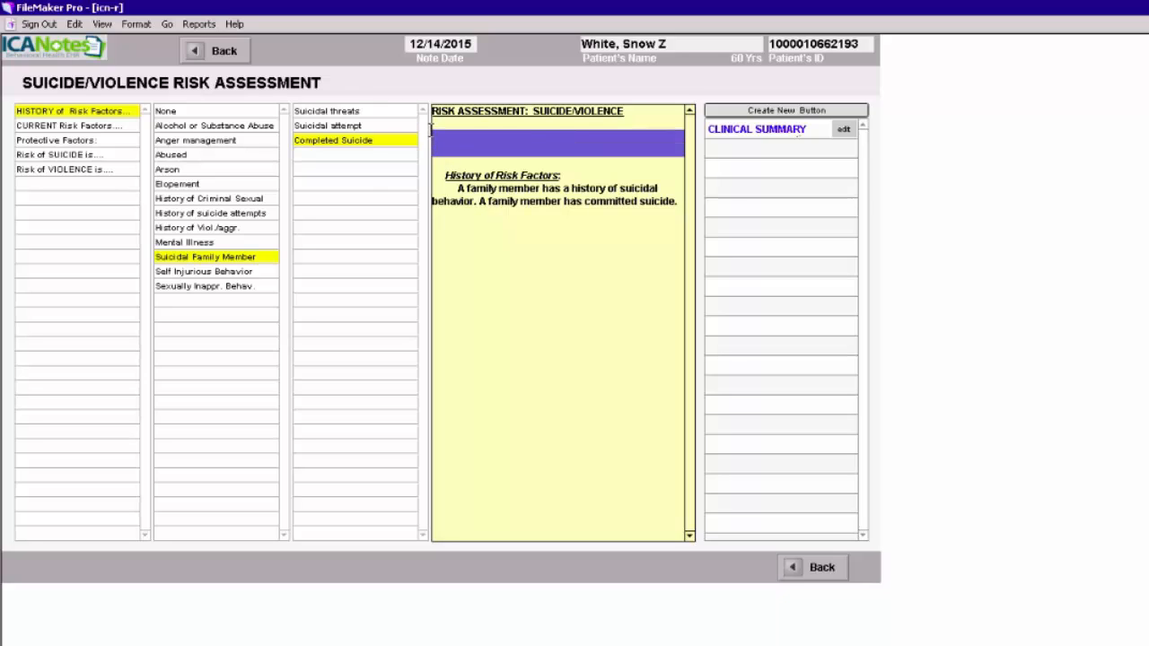
pyautogui.rightClick(451, 134)
pyautogui.click(478, 144)
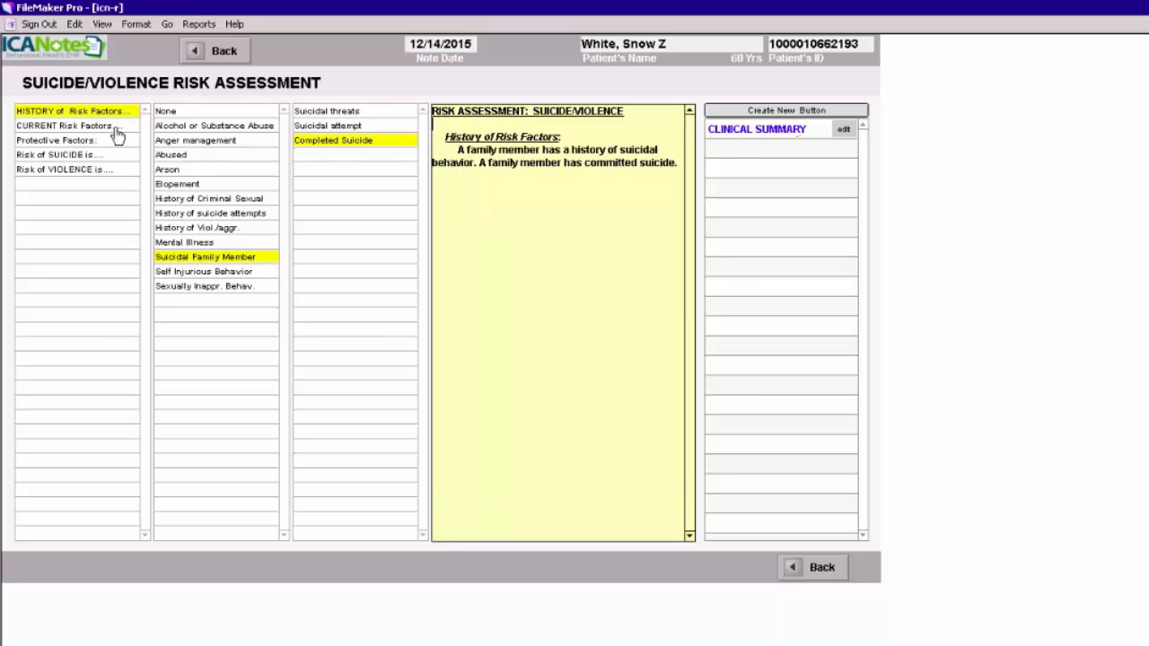
# Add the current risk factors Anxiety/Panic, Depression Major, Hopelessness and Significant recent loss to the risk assessment.
pyautogui.click(77, 130)
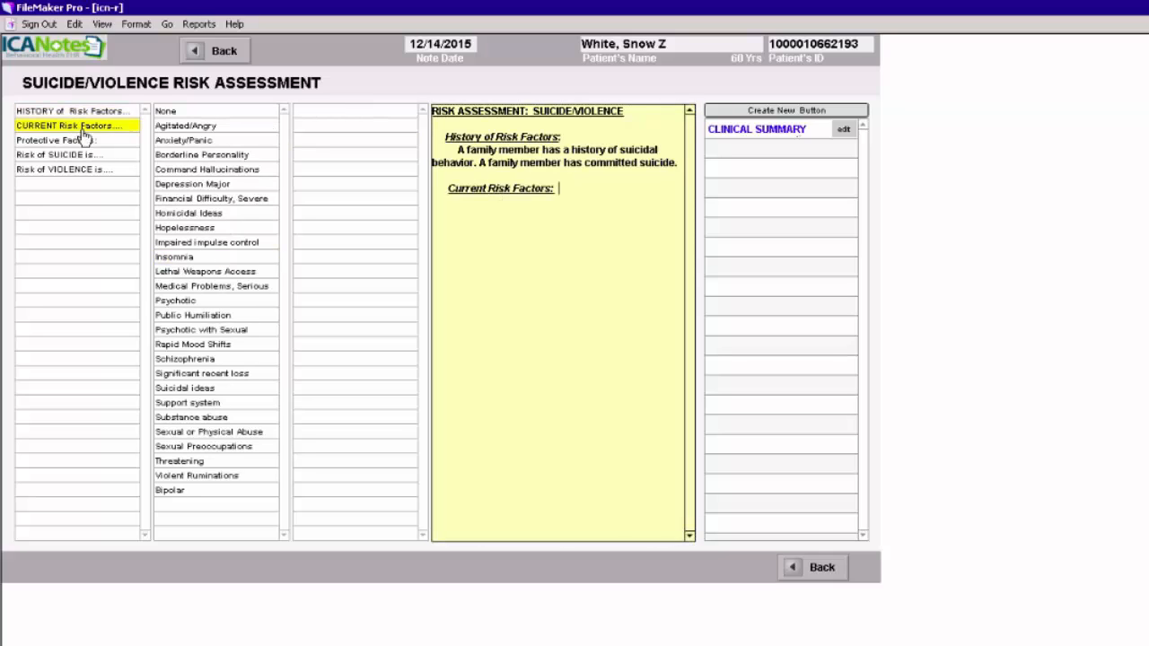
pyautogui.click(184, 142)
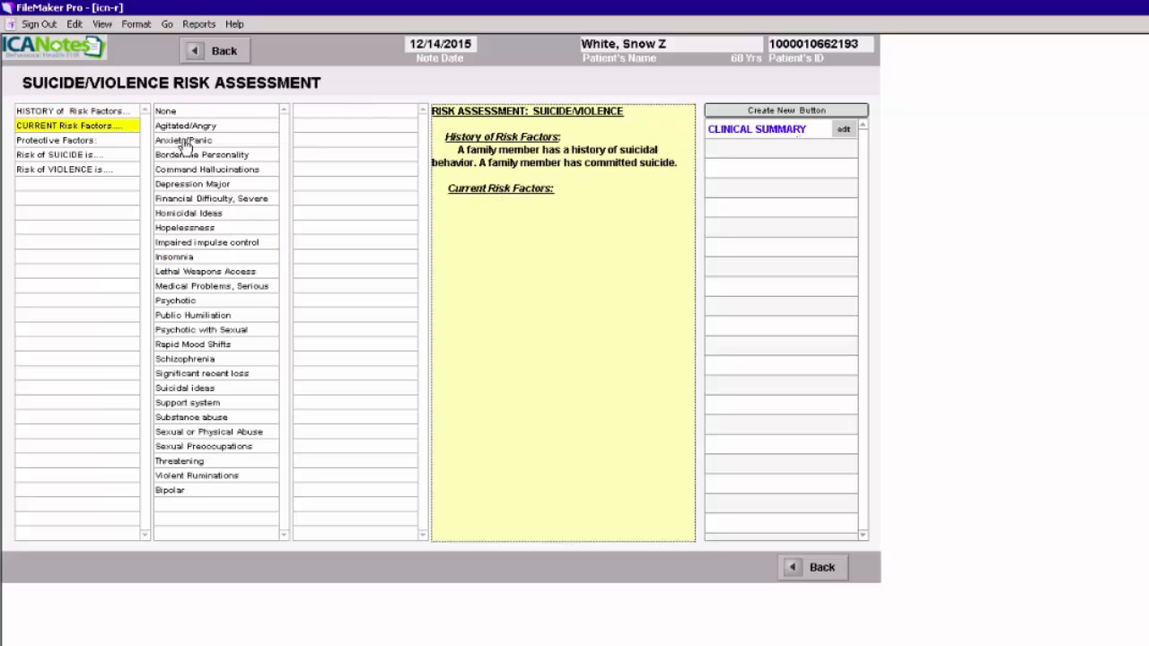
pyautogui.click(188, 185)
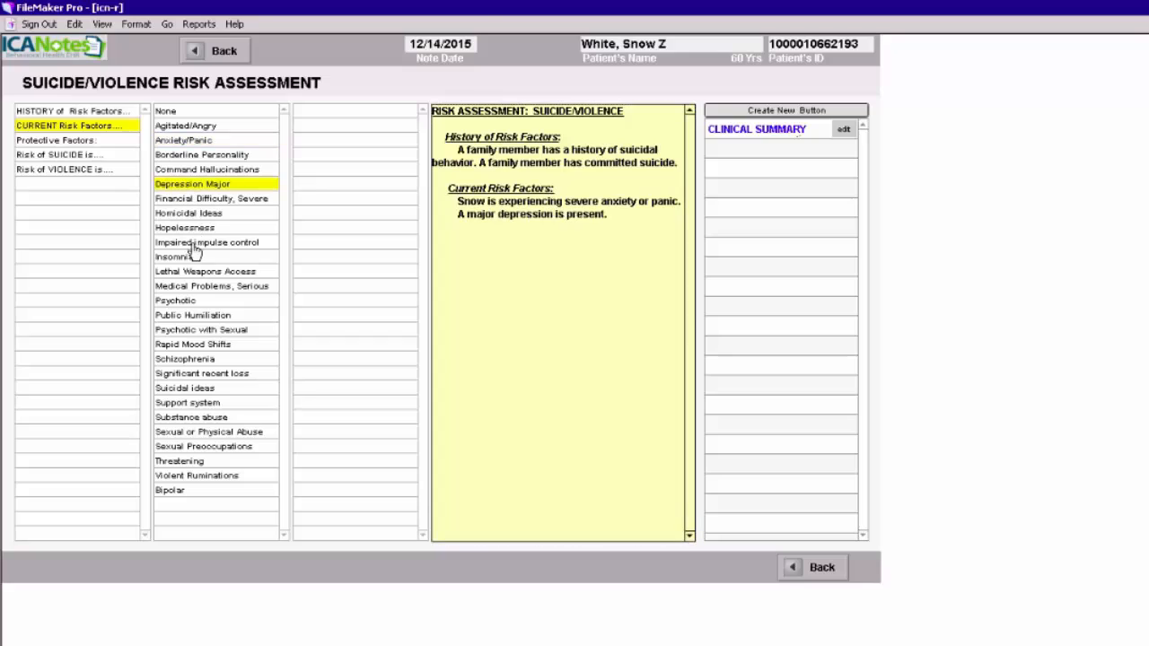
pyautogui.click(189, 229)
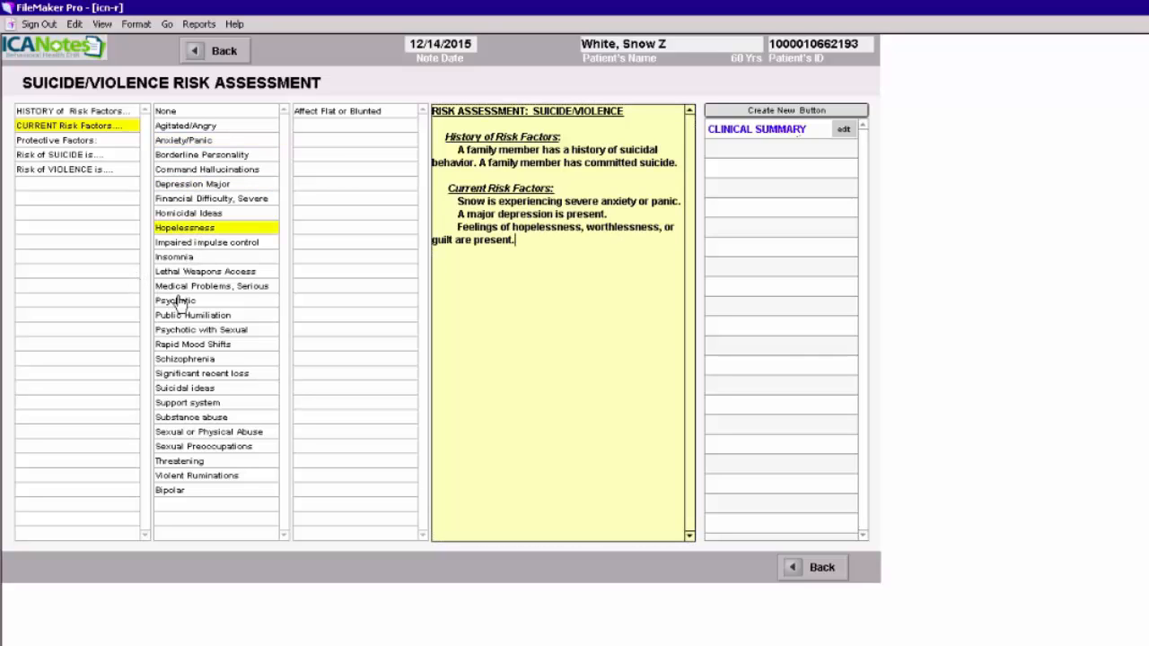
pyautogui.click(196, 375)
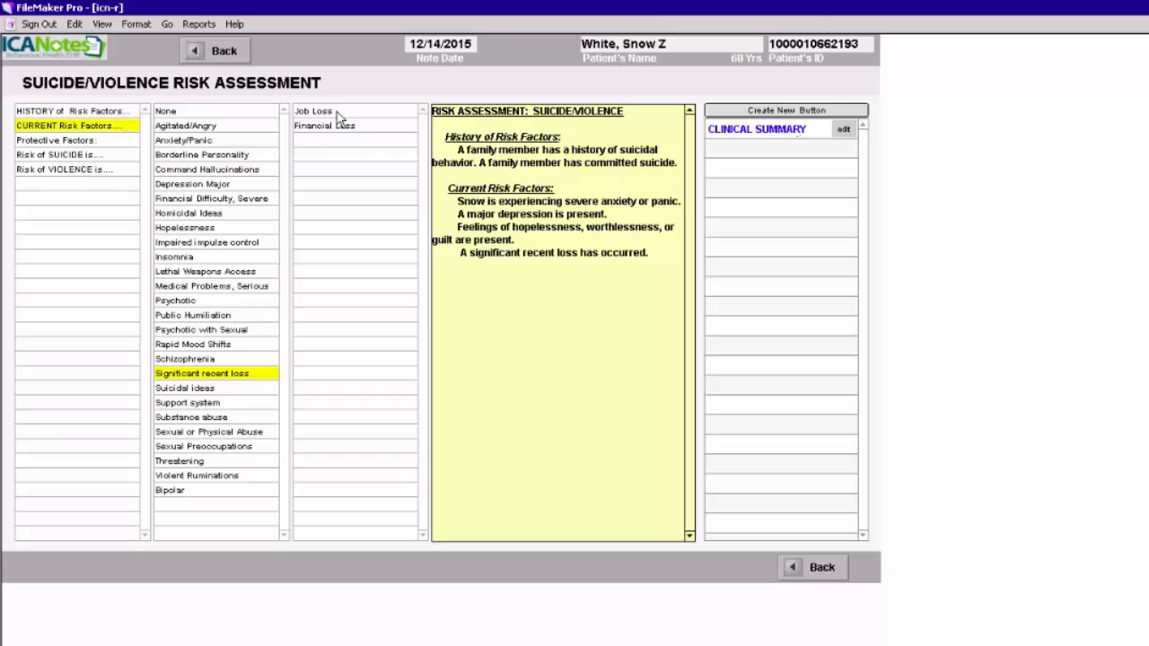
# Add the protective factors Responsibility to Children and Therapeutic Relationship to the risk assessment.
pyautogui.click(58, 141)
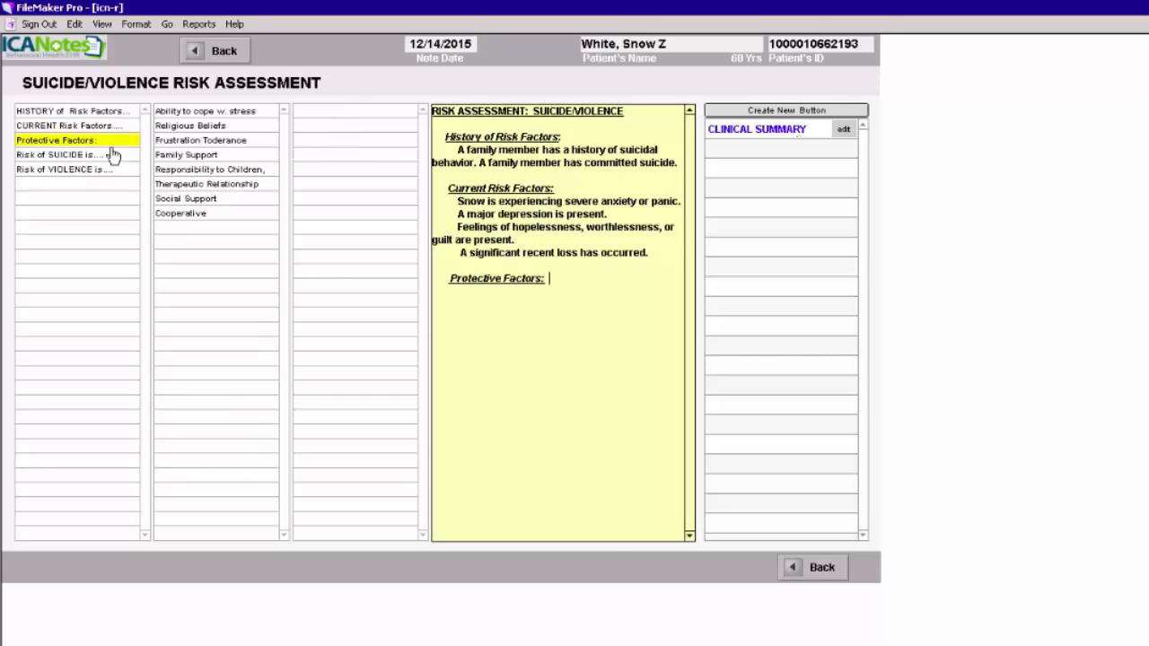
pyautogui.click(215, 171)
pyautogui.click(216, 185)
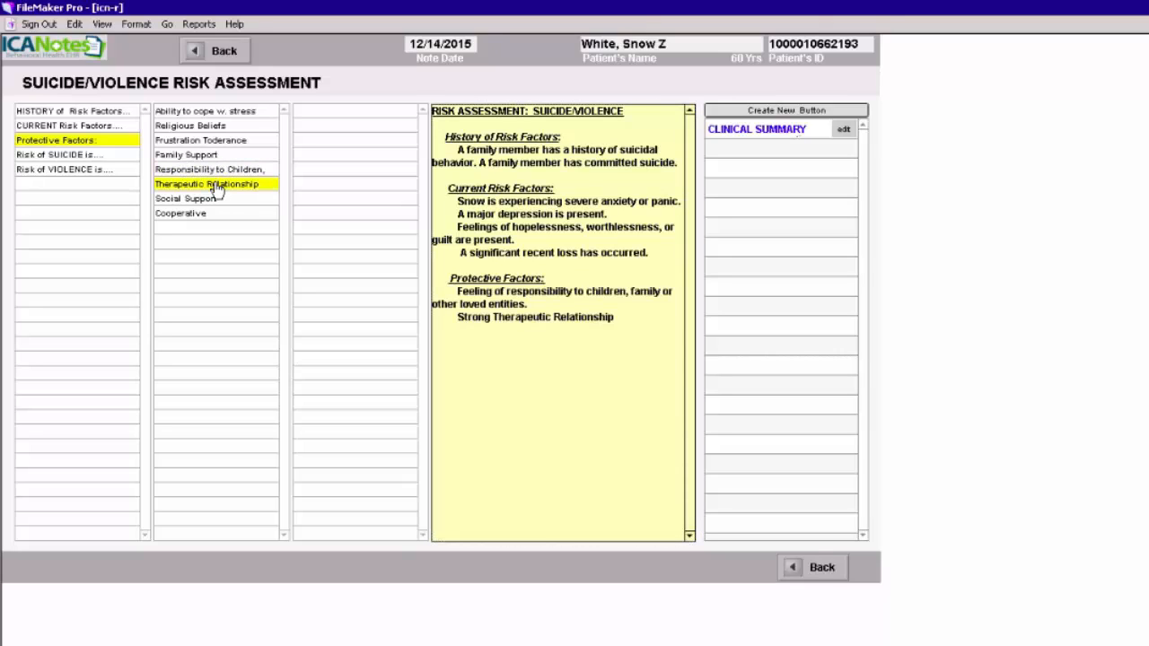
# Rate the suicide risk as LOW and the violence risk as MODERATE, and return to the Finish Initial work area.
pyautogui.click(65, 158)
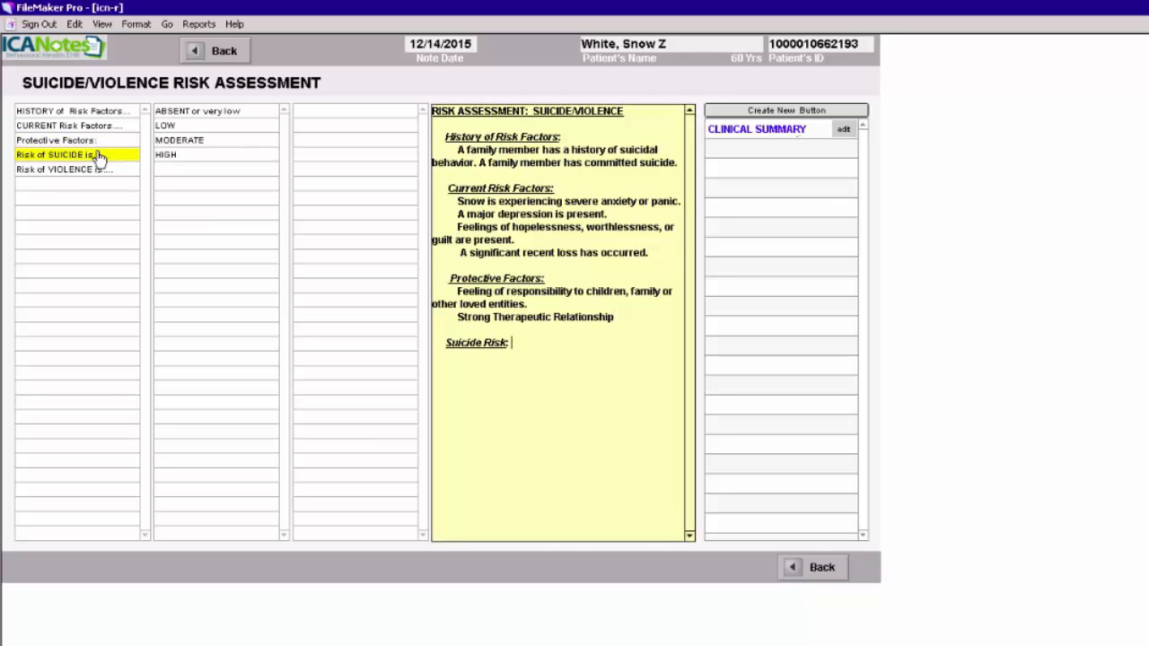
pyautogui.click(178, 127)
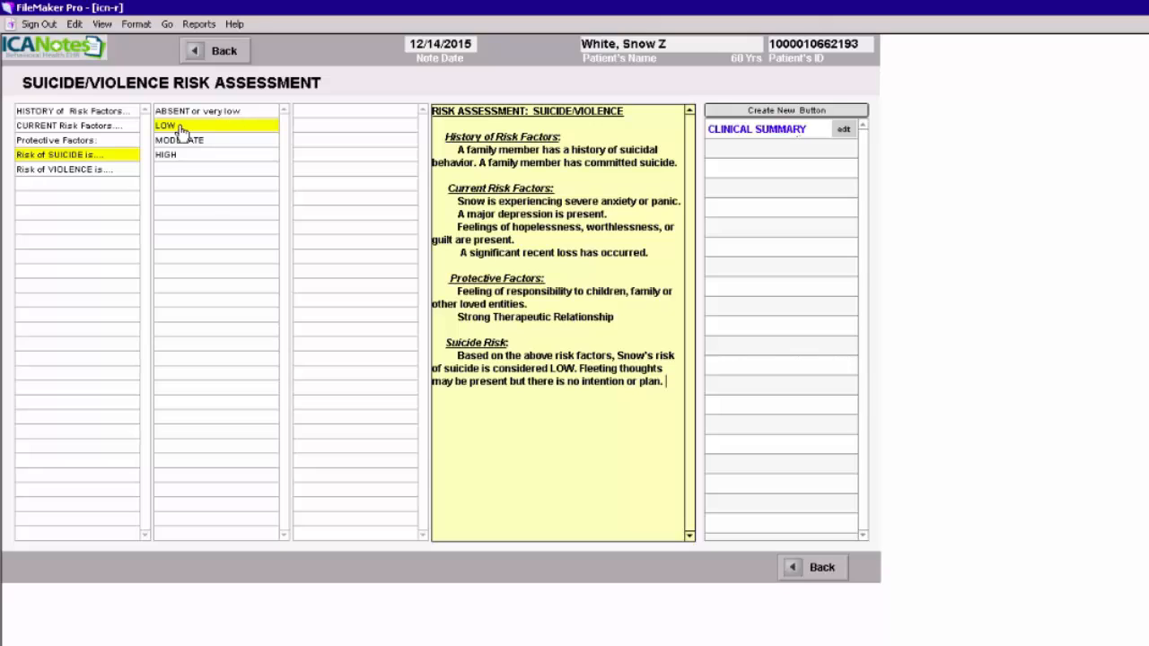
pyautogui.click(69, 171)
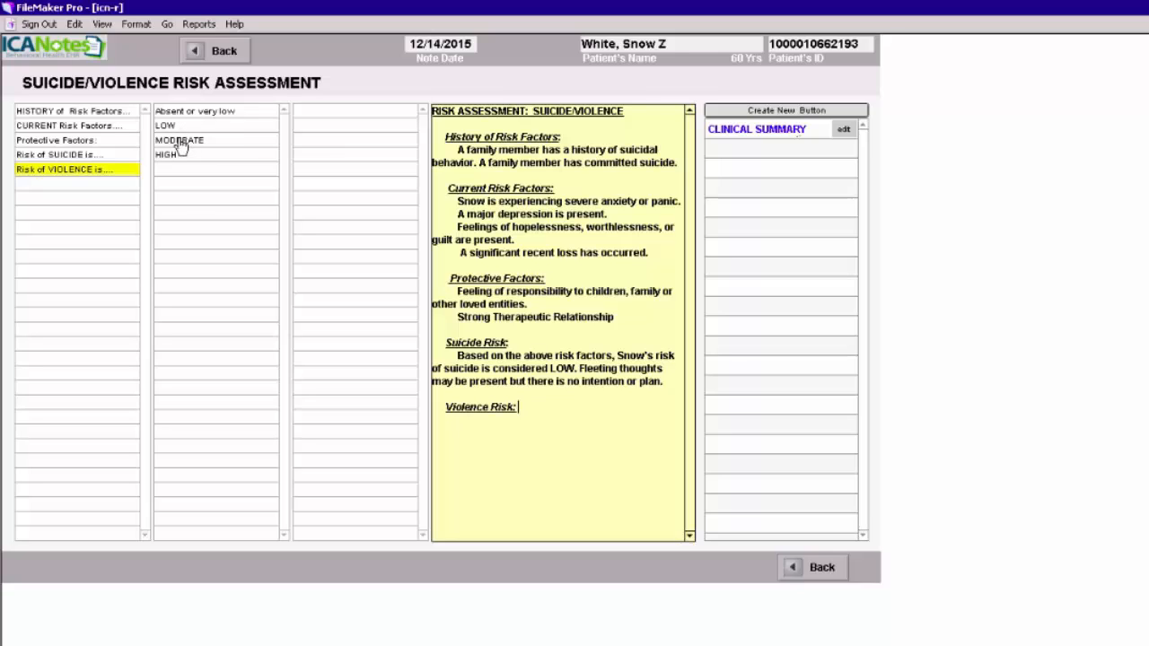
pyautogui.click(188, 146)
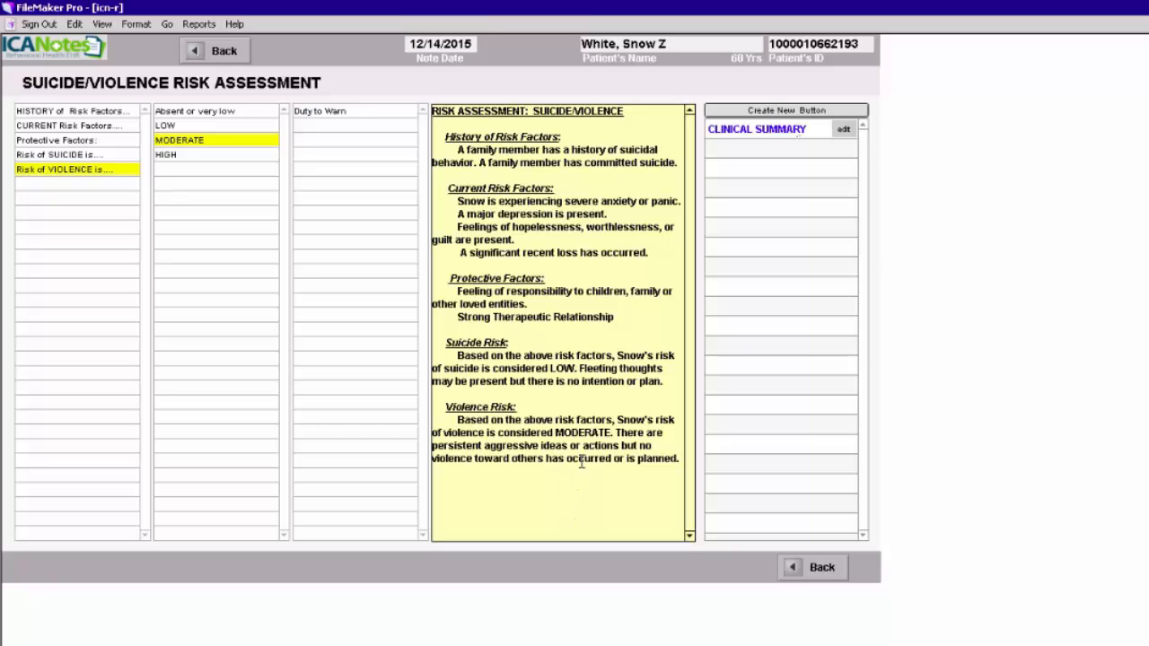
pyautogui.click(224, 51)
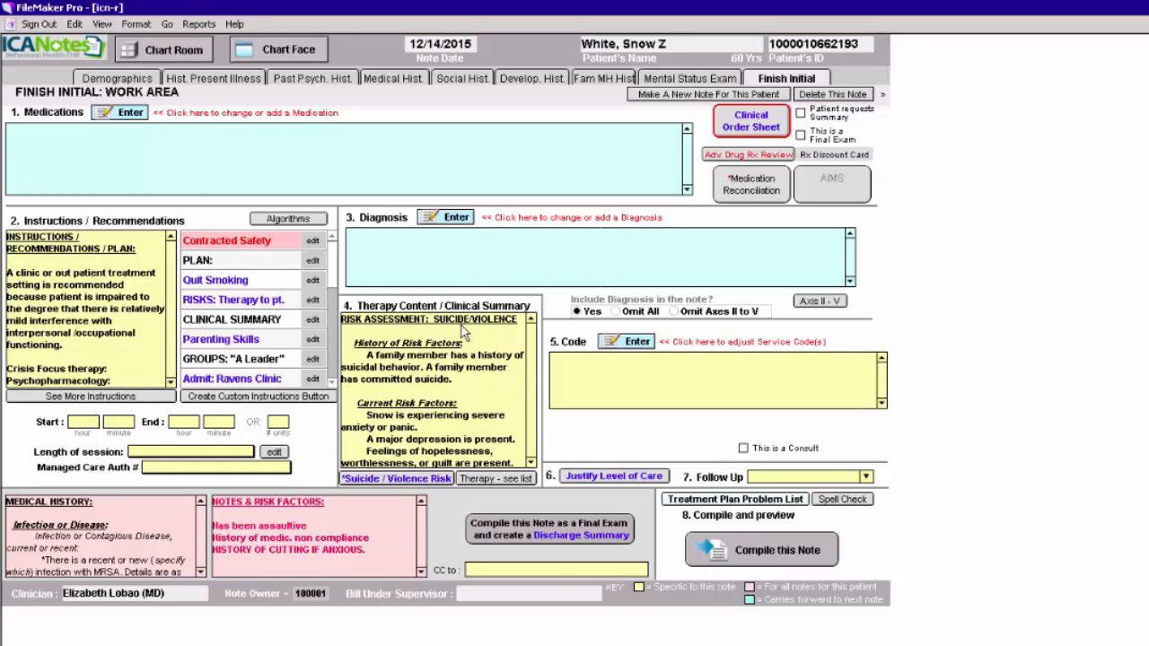
# Open the Diagnosis entry and add the diagnosis with ICD10 code F32.2.
pyautogui.click(458, 219)
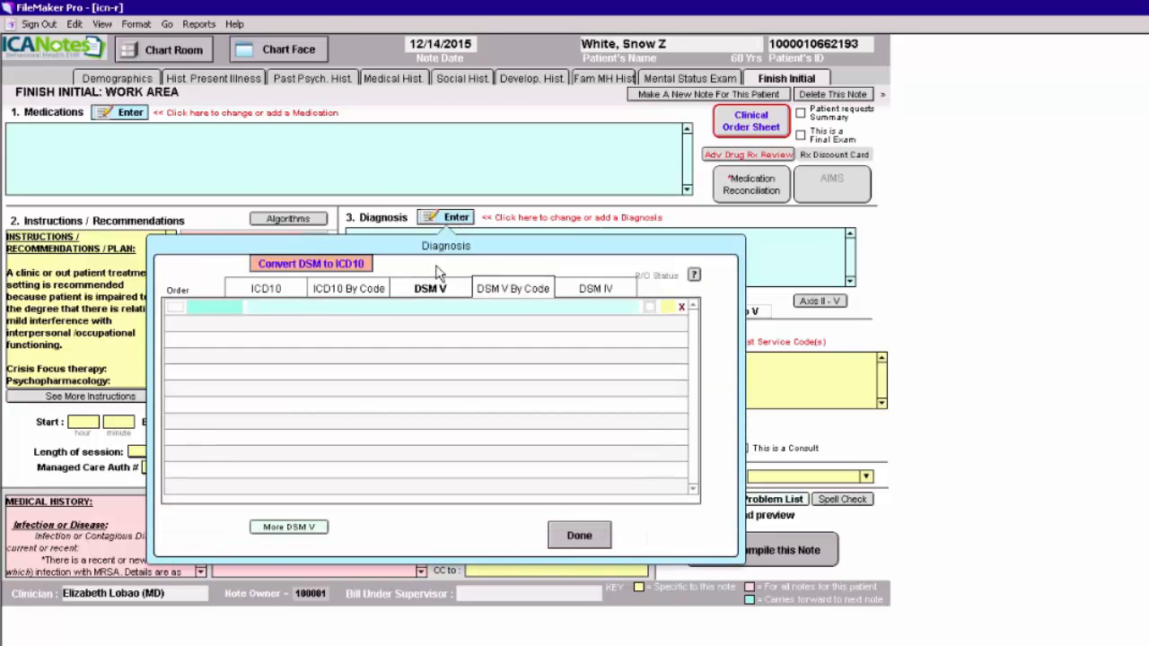
pyautogui.click(275, 295)
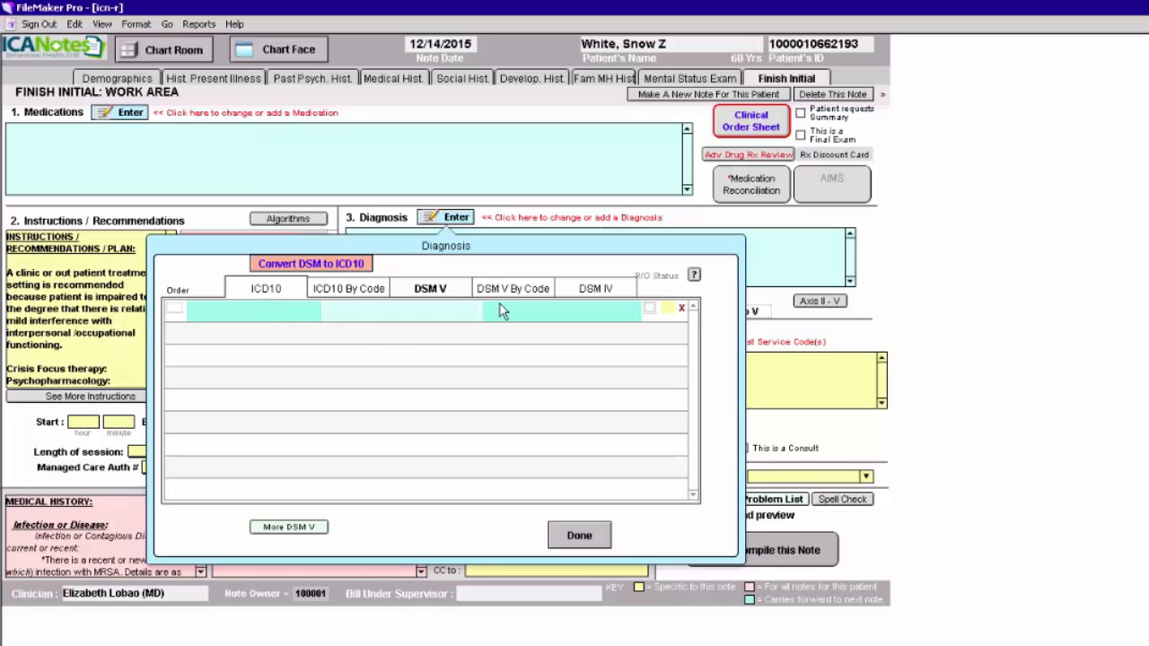
pyautogui.click(351, 289)
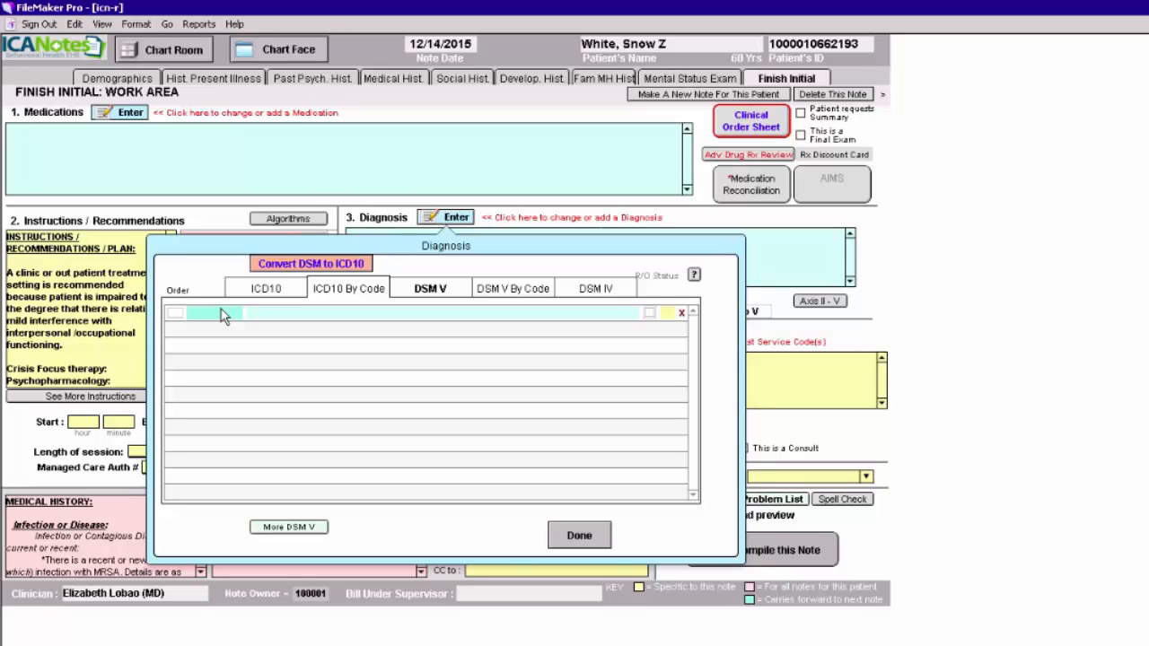
pyautogui.write('F32.2')
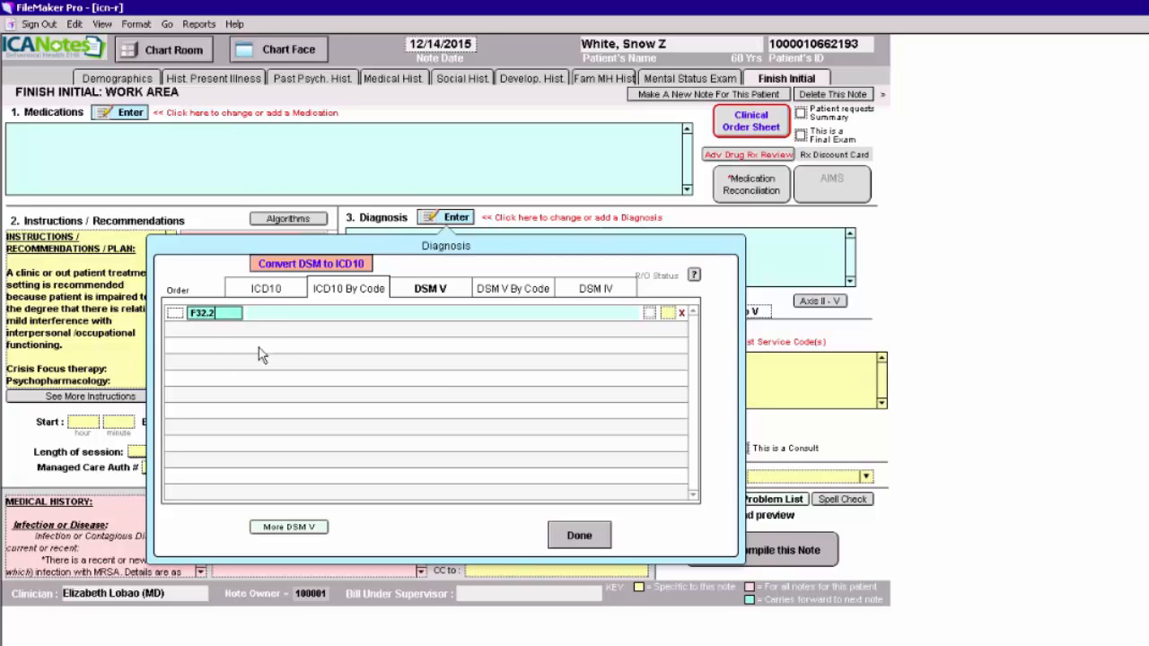
pyautogui.press('Tab')
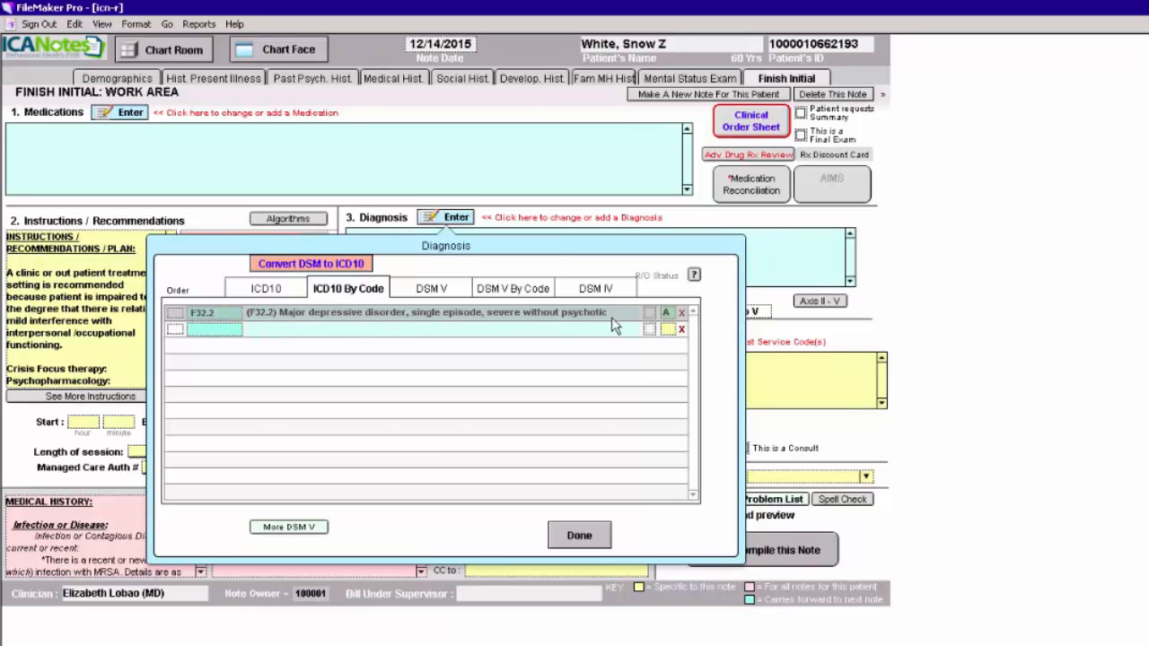
pyautogui.click(594, 342)
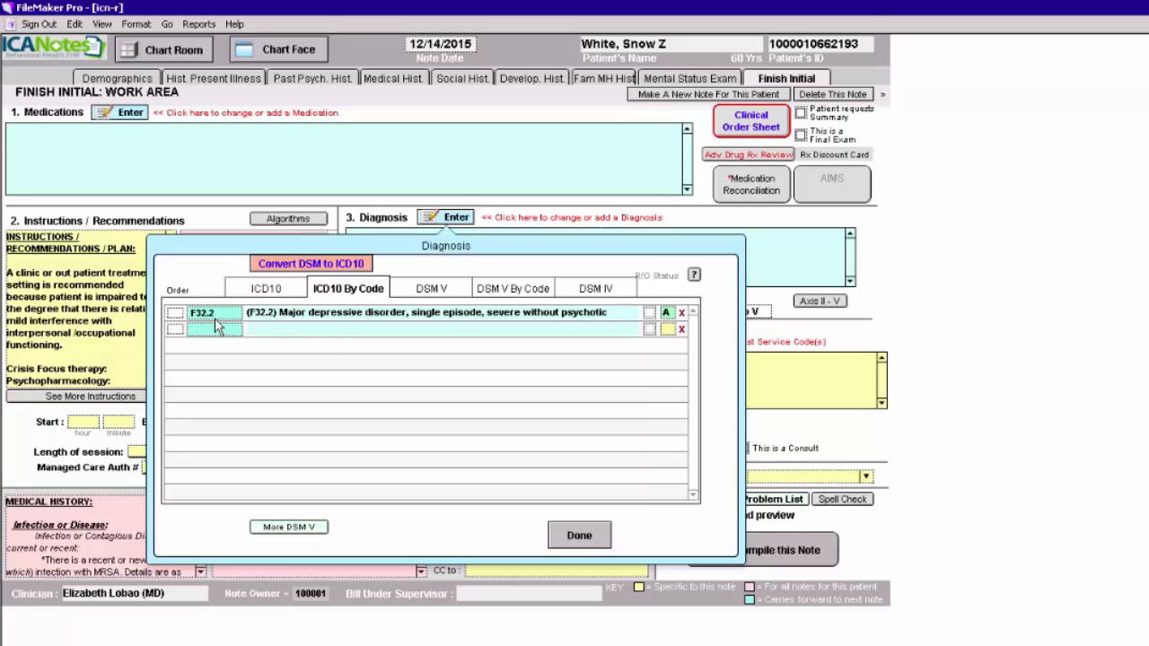
# Add (F41.9) Anxiety disorder, unspecified from the ICD10 Mental, Behavioral categories as a rule-out diagnosis and finish the diagnosis entry.
pyautogui.click(263, 291)
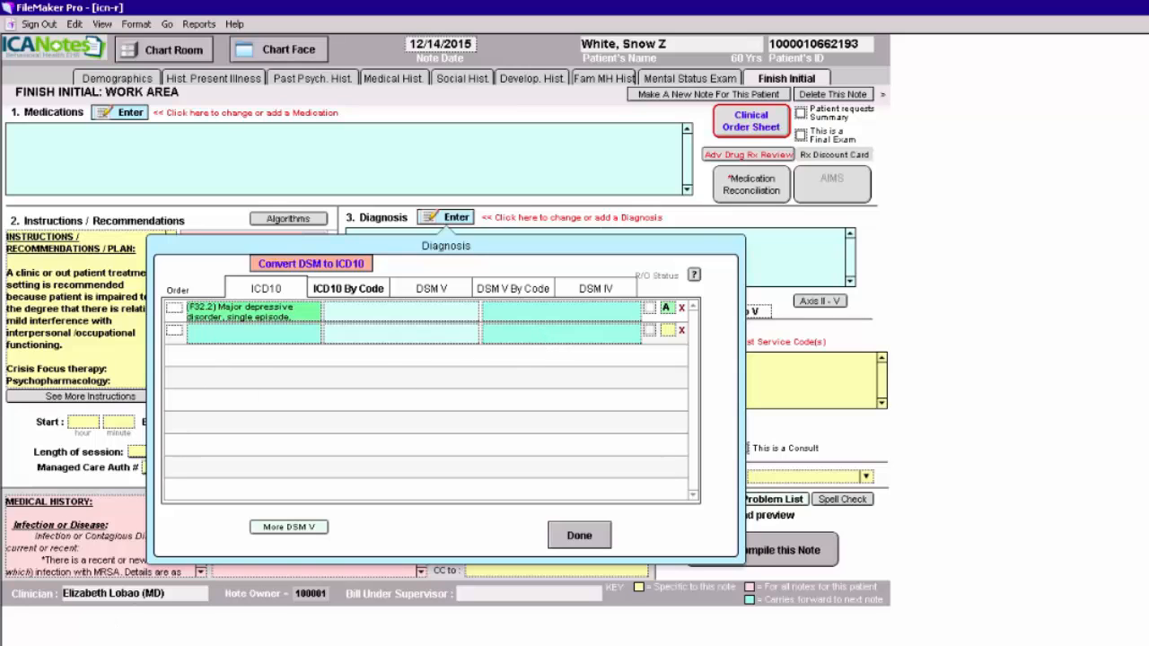
pyautogui.click(56, 643)
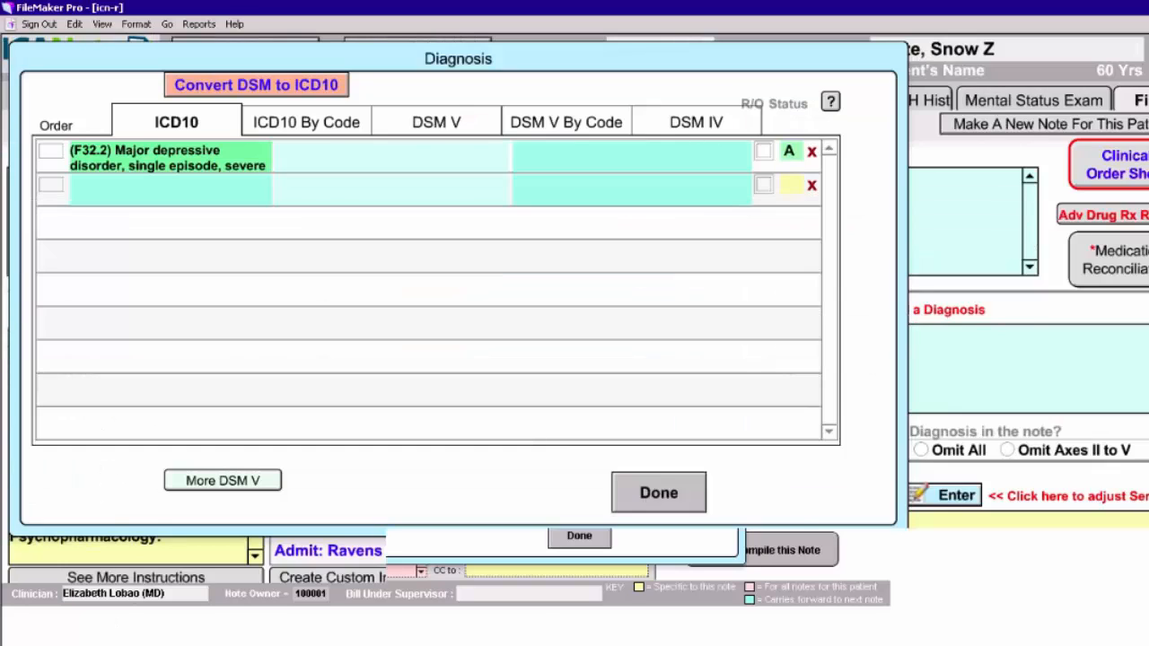
pyautogui.click(140, 191)
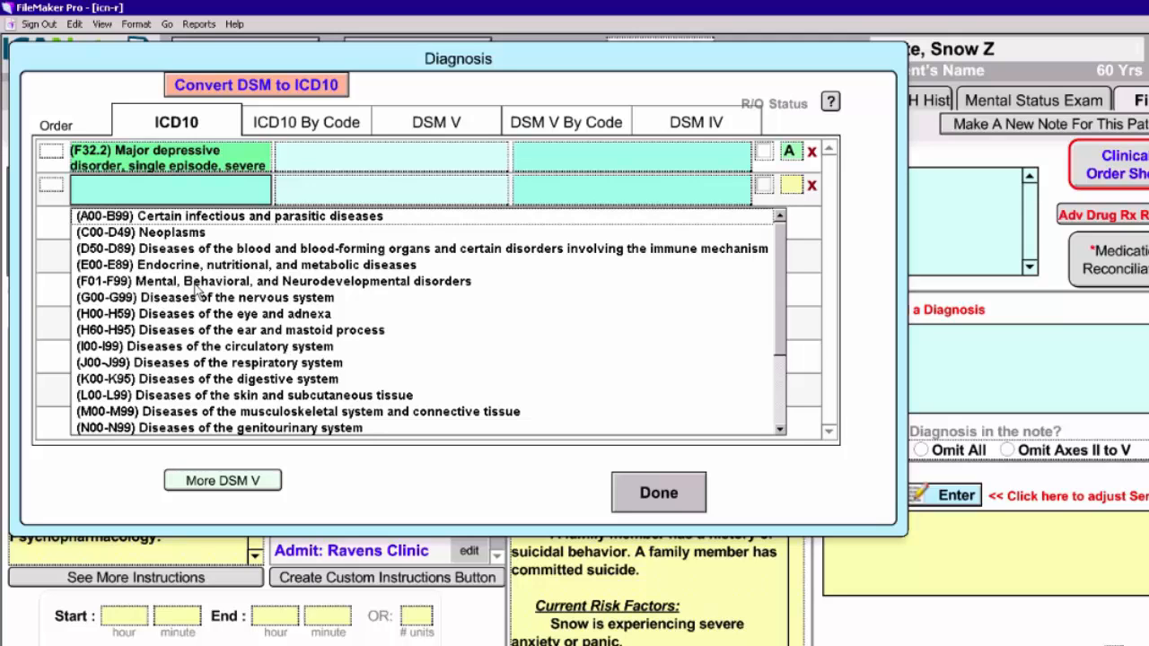
pyautogui.click(318, 284)
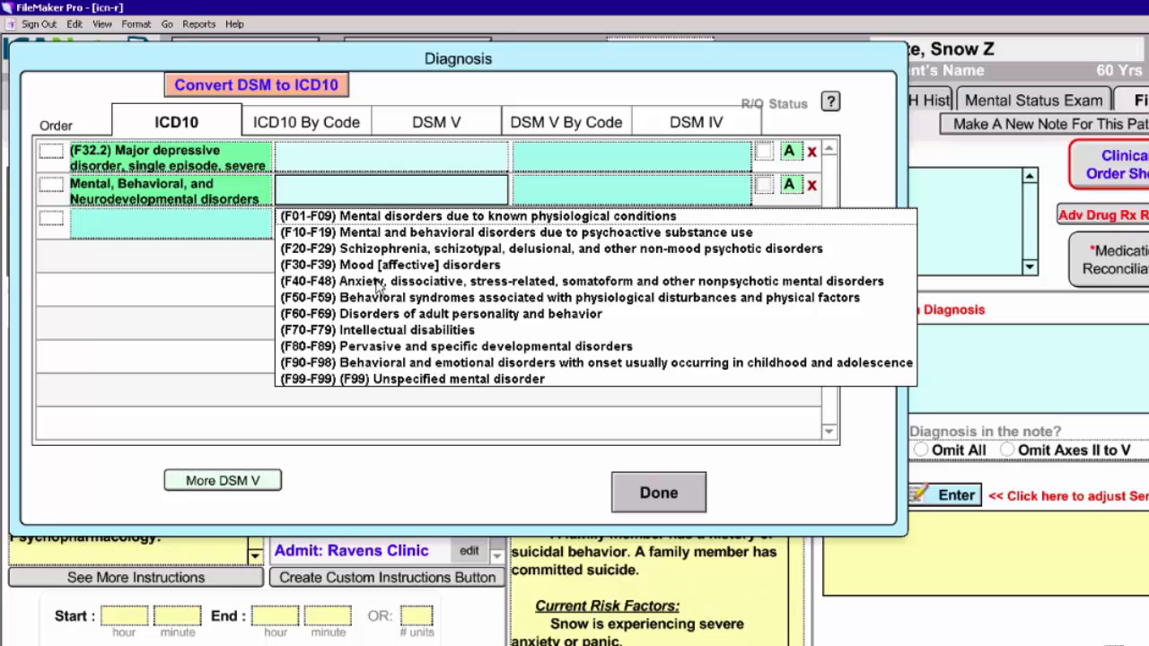
pyautogui.click(378, 285)
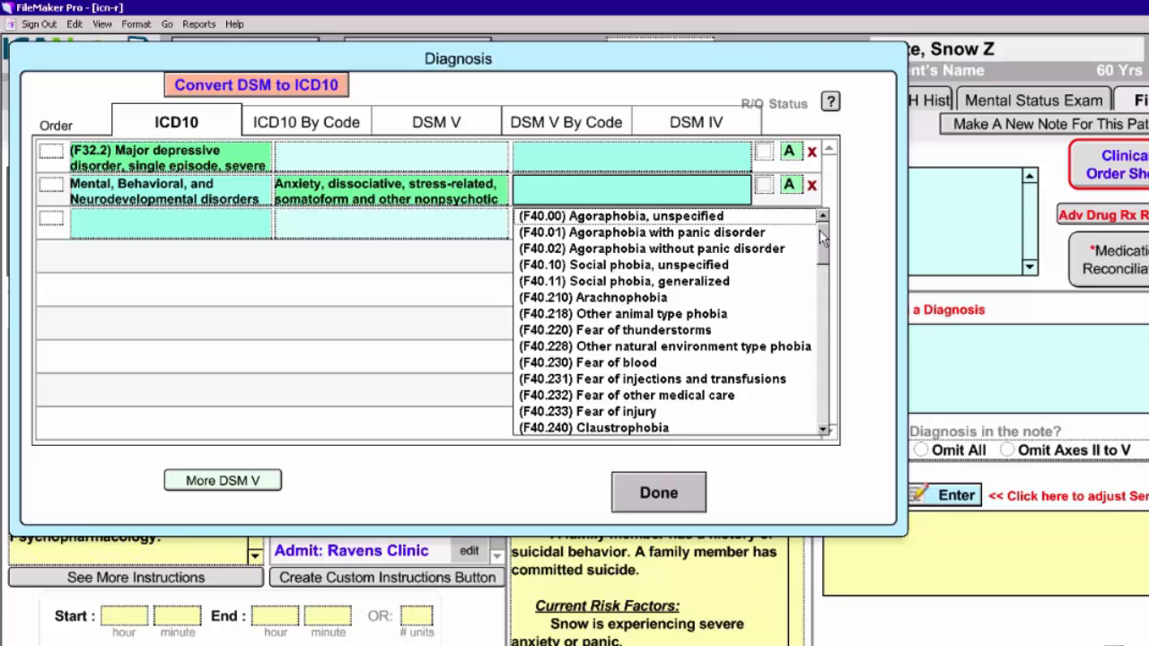
pyautogui.moveTo(825, 235); pyautogui.dragTo(821, 276)
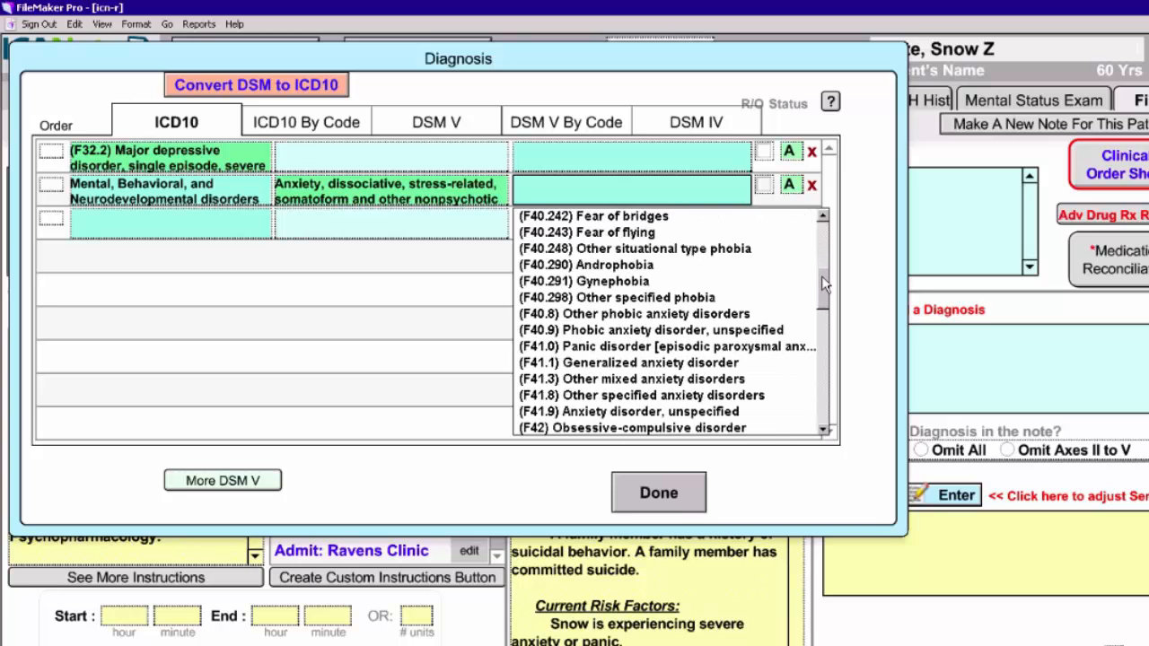
pyautogui.click(648, 413)
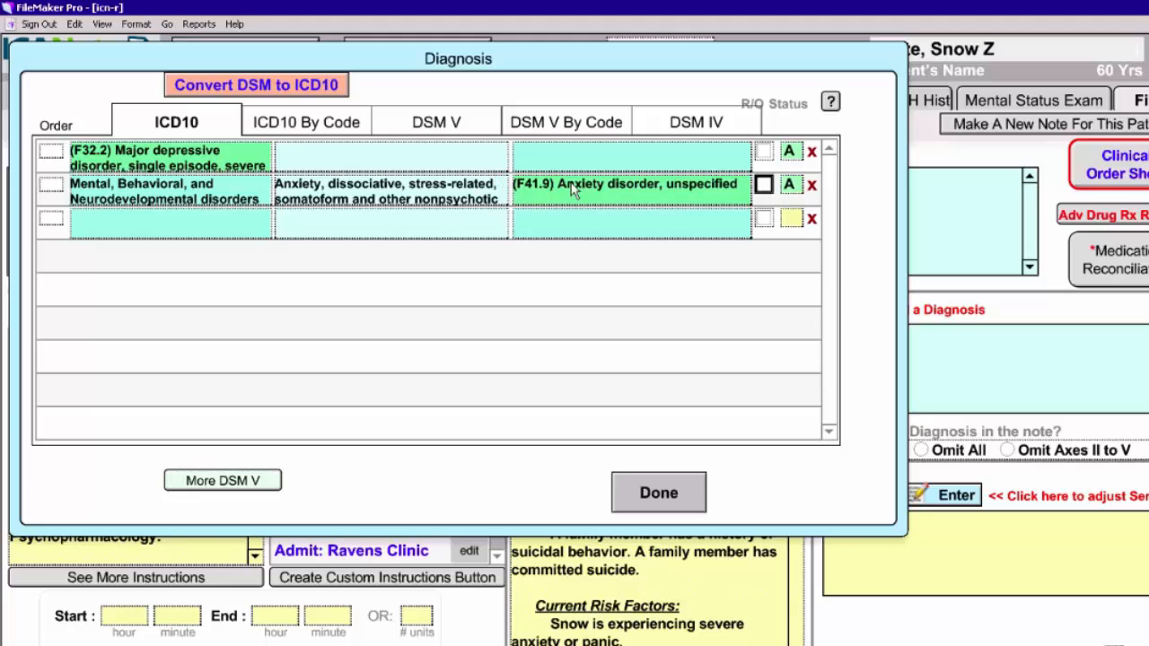
pyautogui.click(762, 185)
pyautogui.click(664, 496)
pyautogui.click(658, 492)
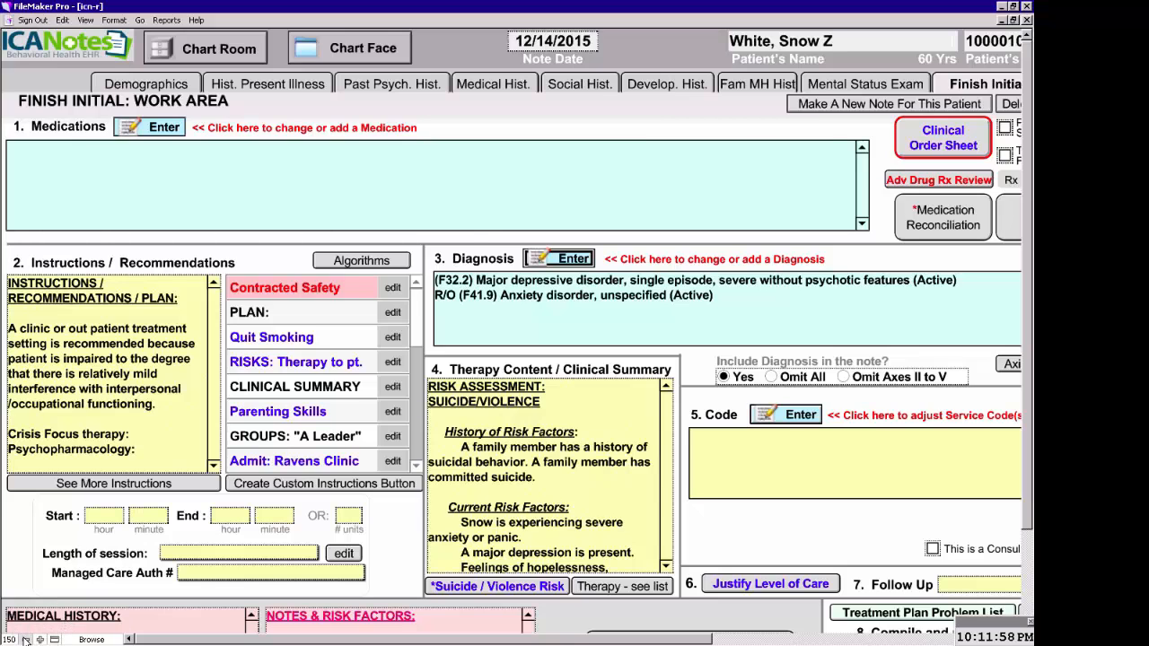
# Have the E&M service code calculated automatically for the note and reopen the CPT Code entry.
pyautogui.click(25, 640)
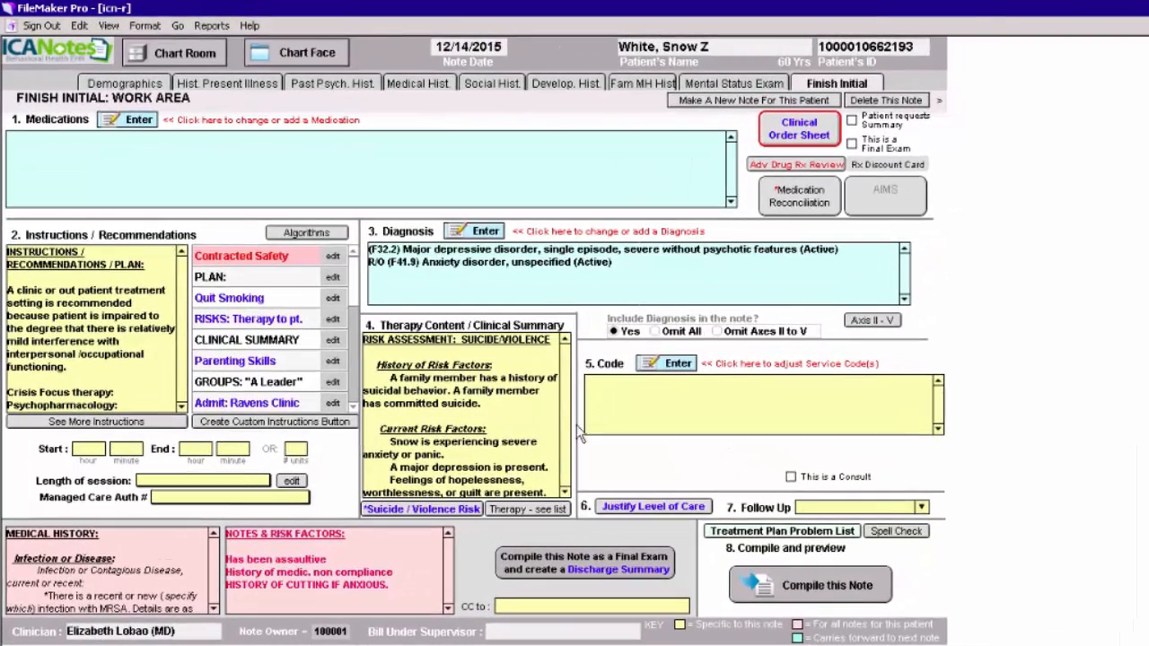
pyautogui.click(673, 365)
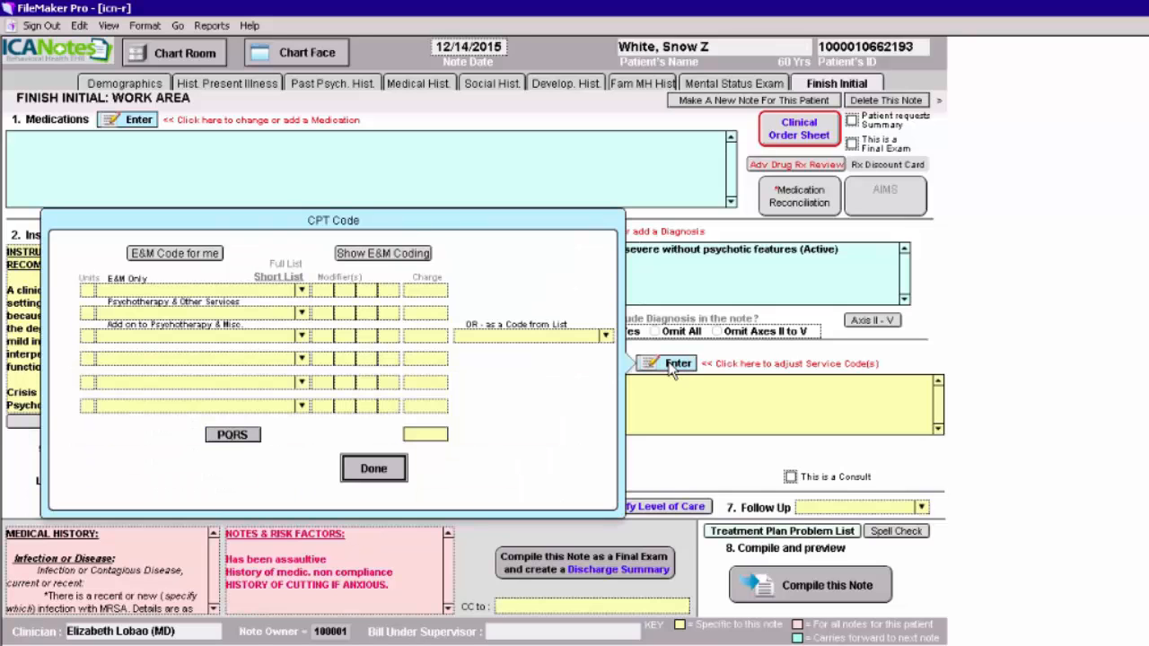
pyautogui.click(174, 255)
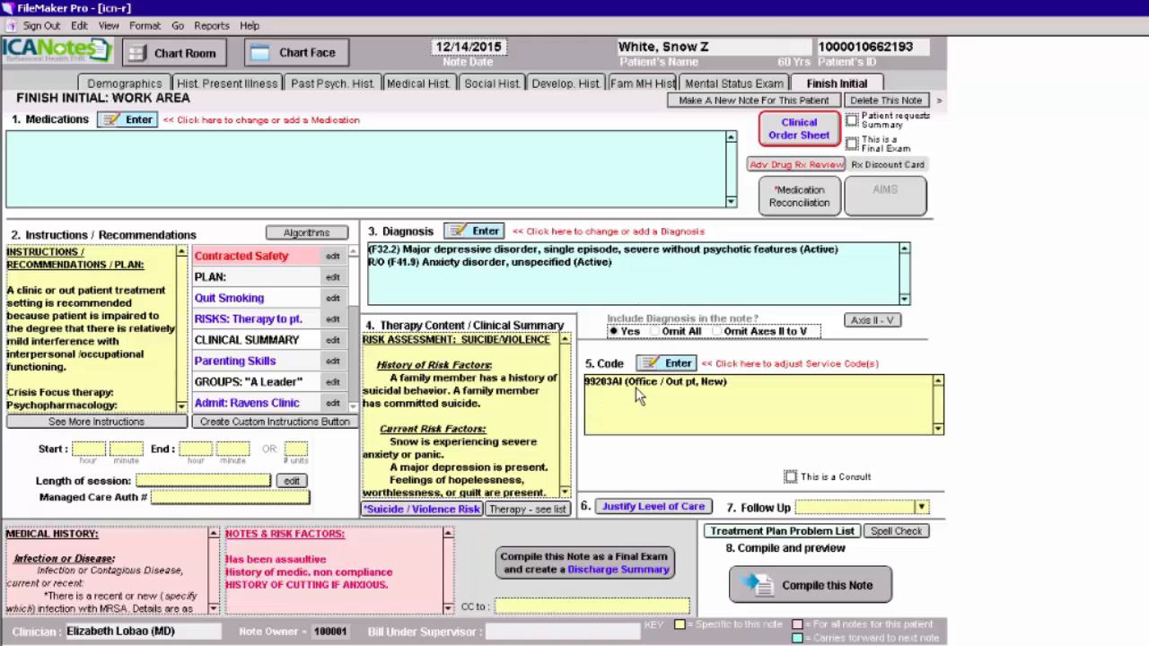
pyautogui.click(677, 364)
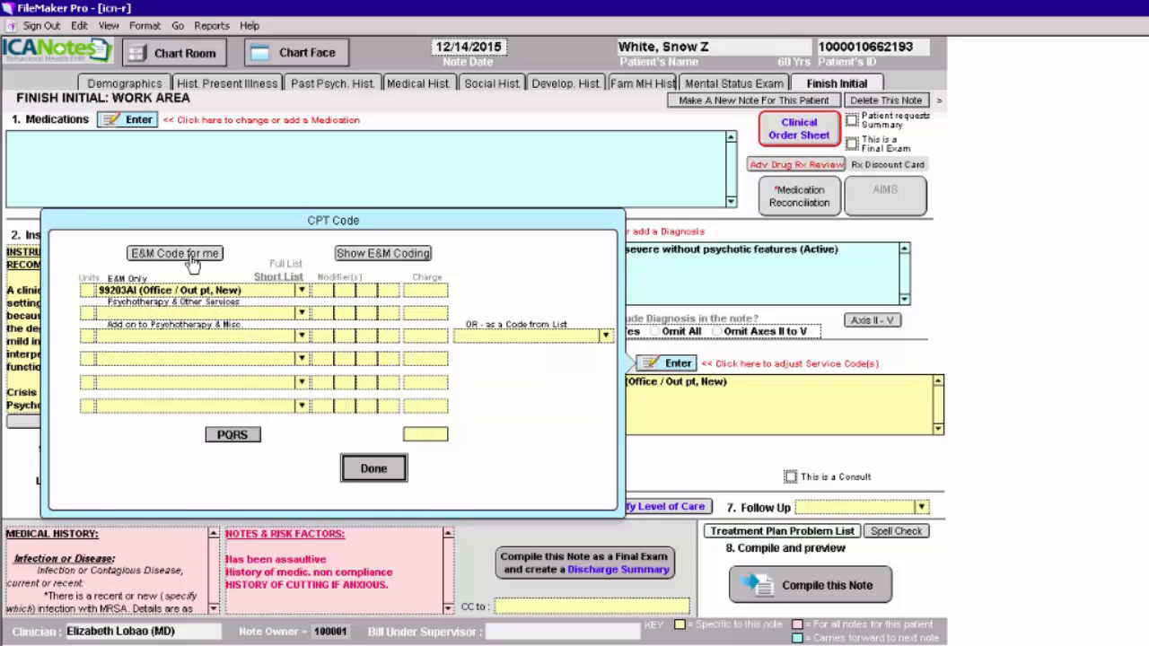
# Examine the E&M coding matrix behind the service code, return to the work area and close the CPT Code entry.
pyautogui.click(402, 254)
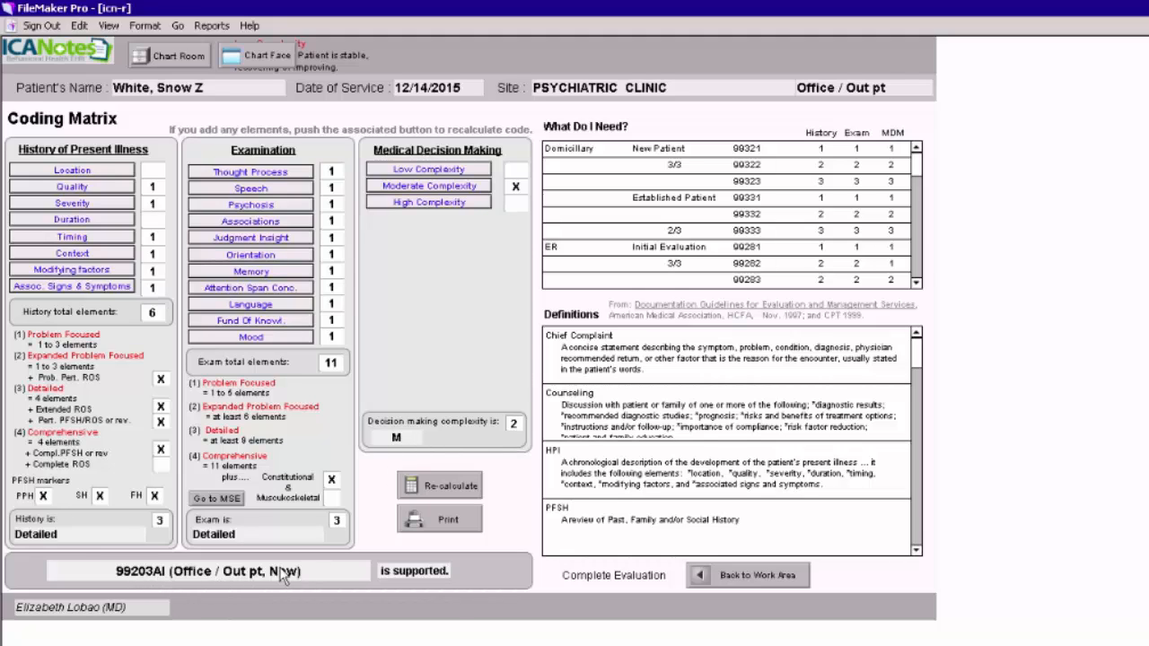
pyautogui.click(741, 575)
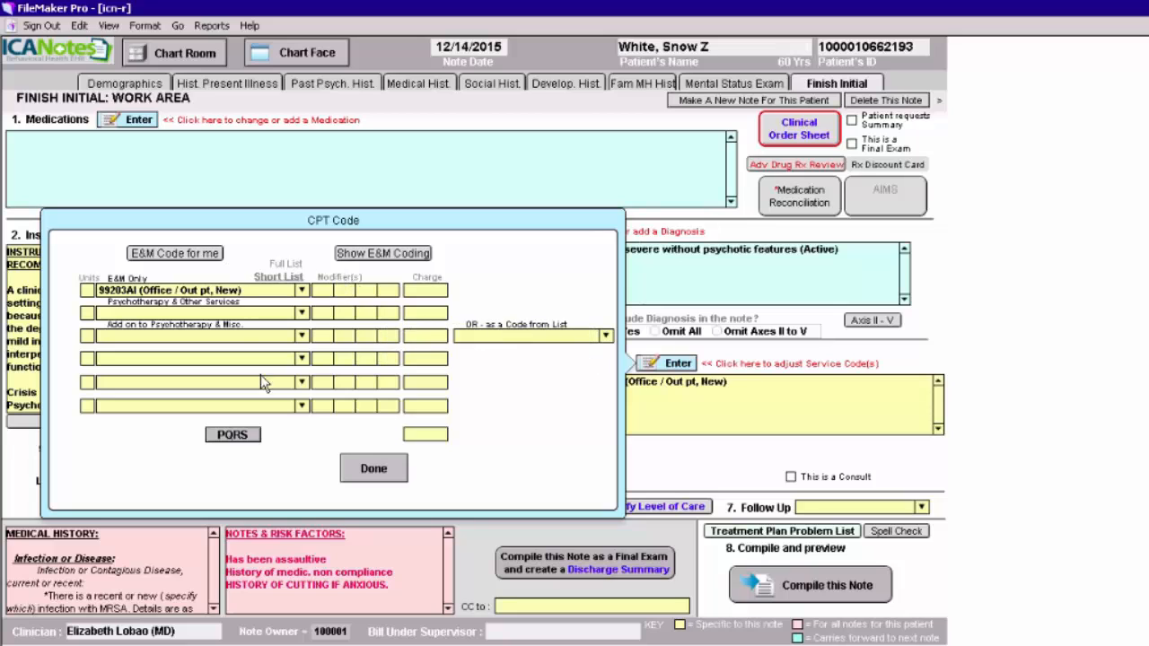
pyautogui.click(374, 468)
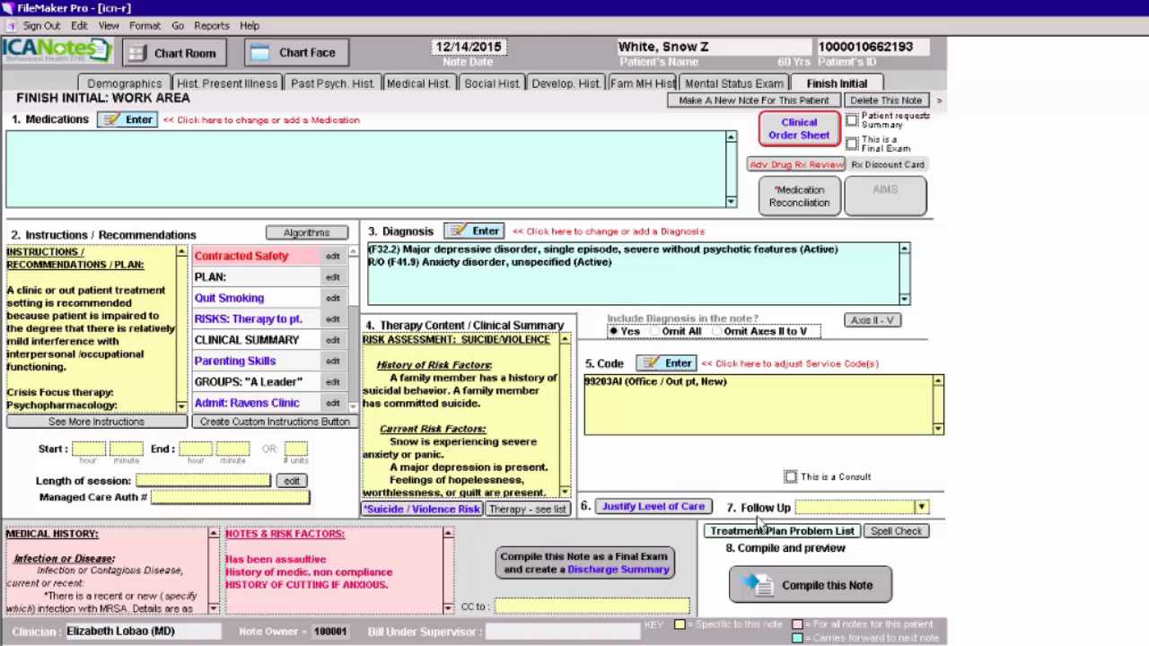
# Set the follow-up to "1 week, or earlier if needed." and compile the note.
pyautogui.click(921, 508)
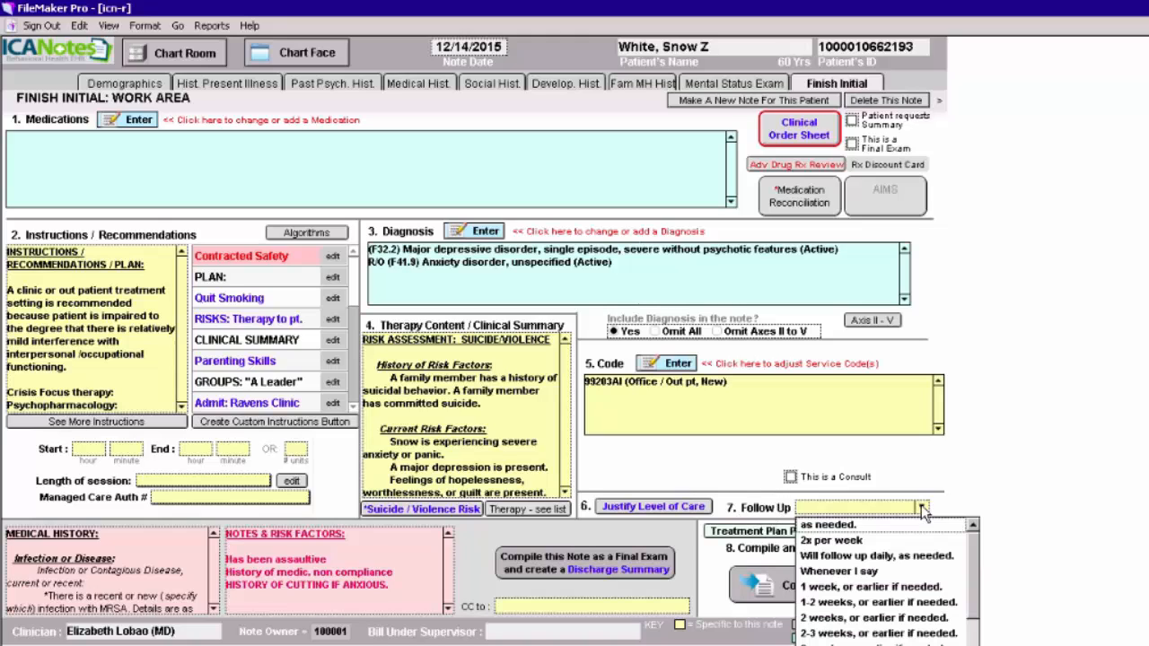
pyautogui.click(835, 589)
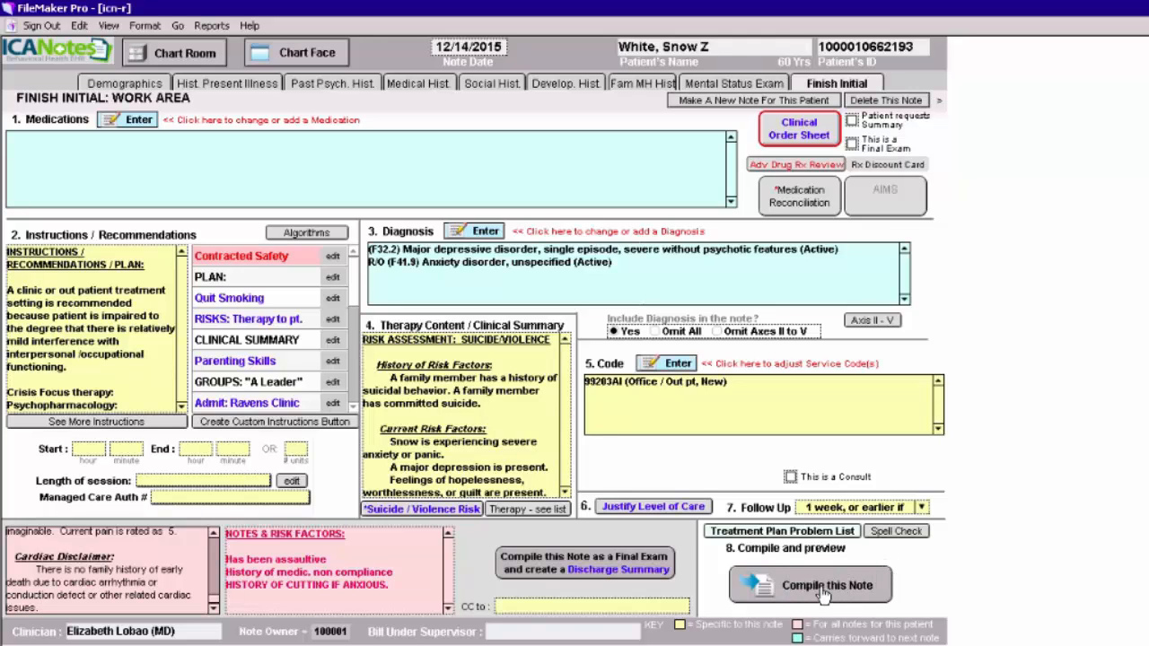
pyautogui.click(820, 594)
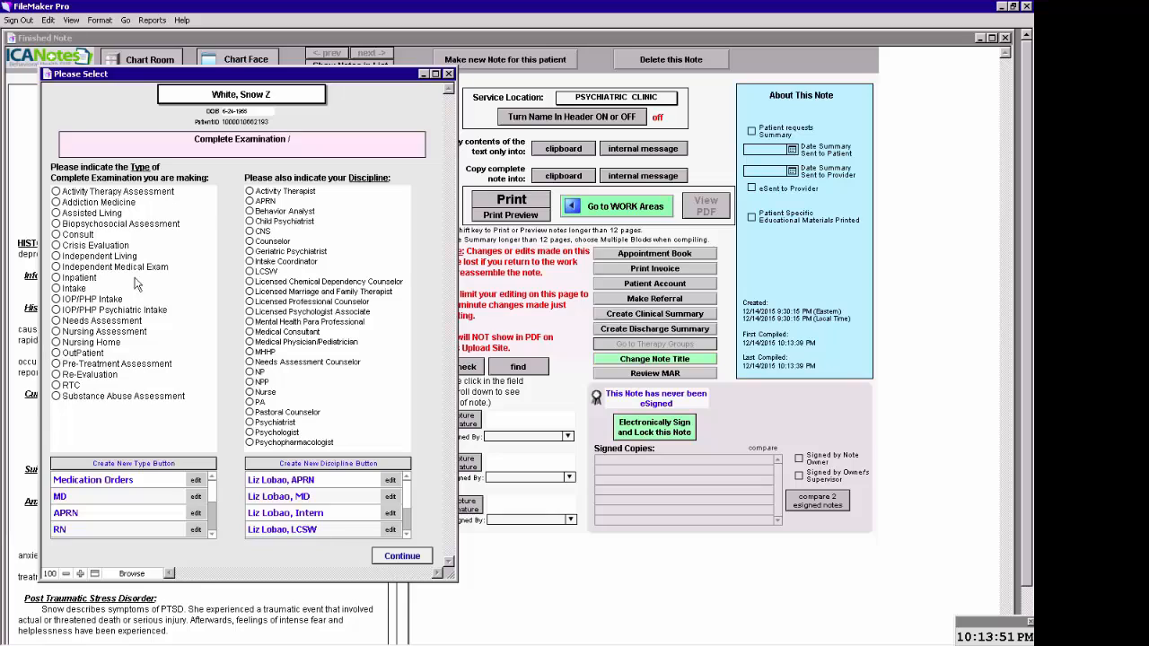
# Title the Complete Examination as OutPatient with the clinician's custom MD discipline entry and continue to the finished note.
pyautogui.click(56, 354)
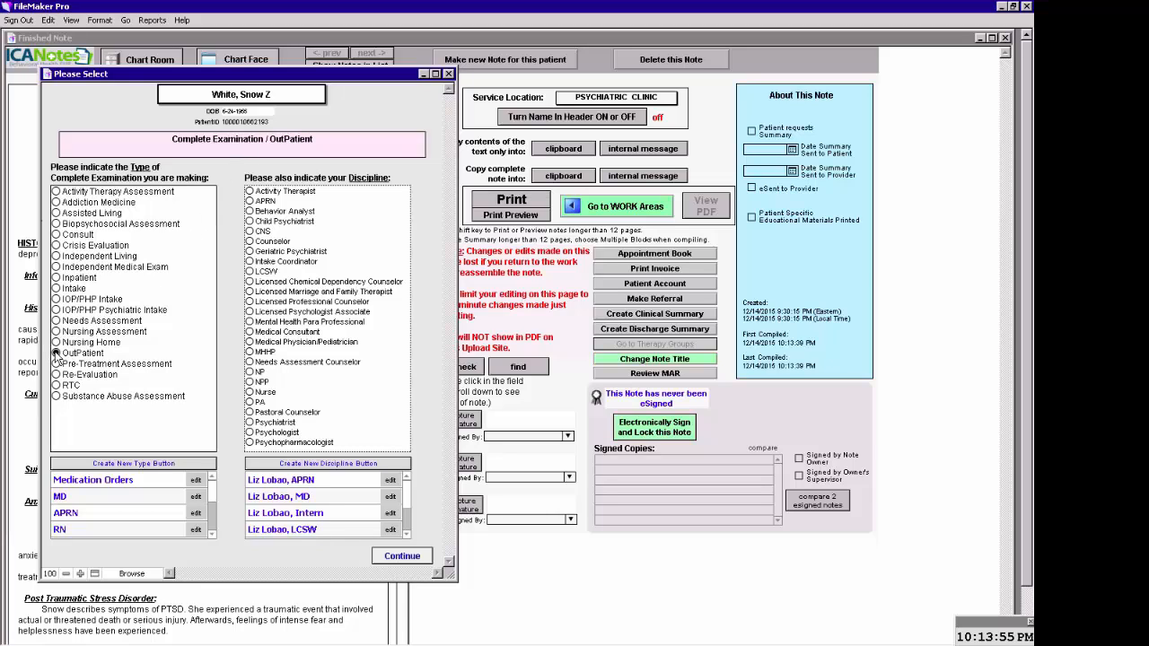
pyautogui.click(249, 422)
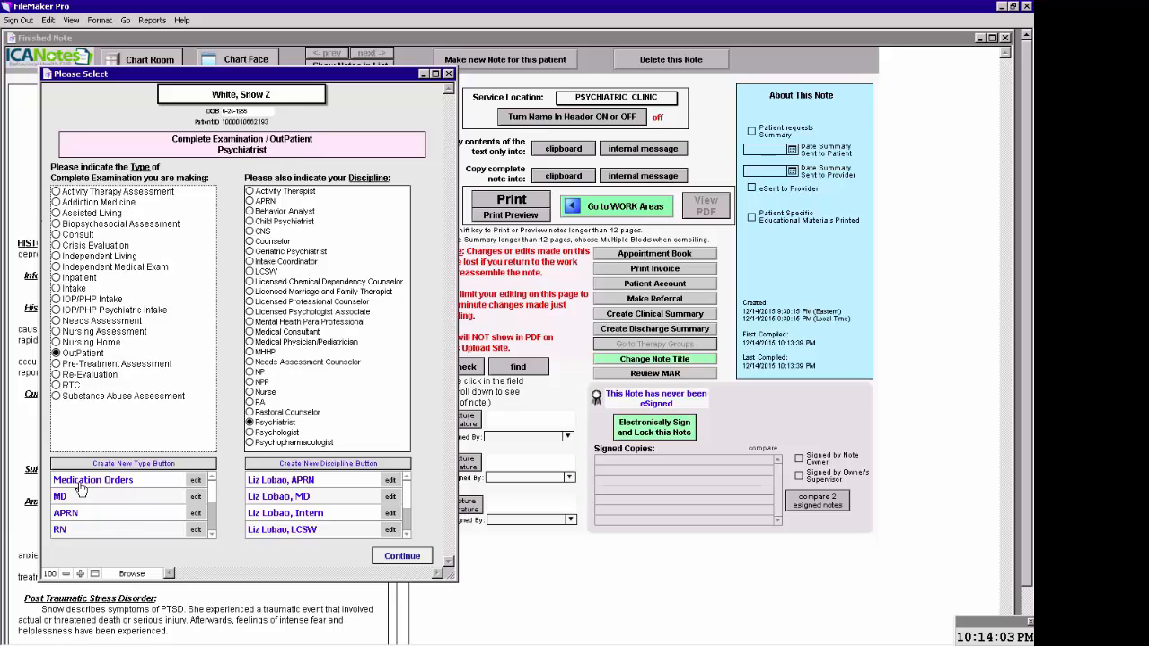
pyautogui.click(299, 502)
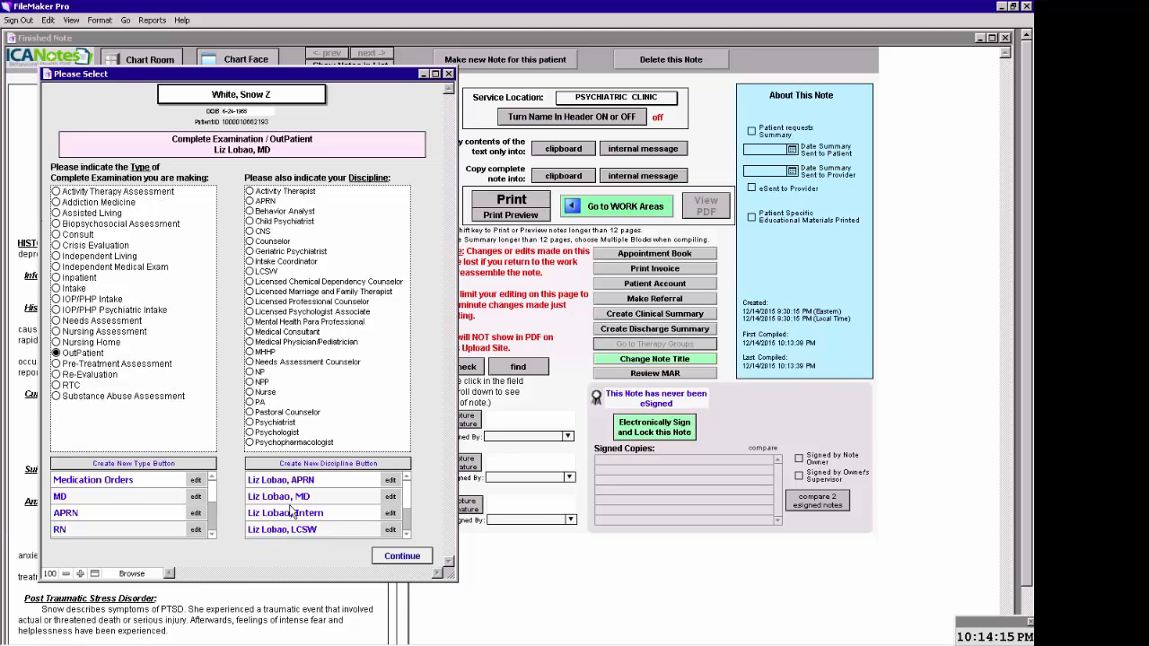
pyautogui.click(403, 557)
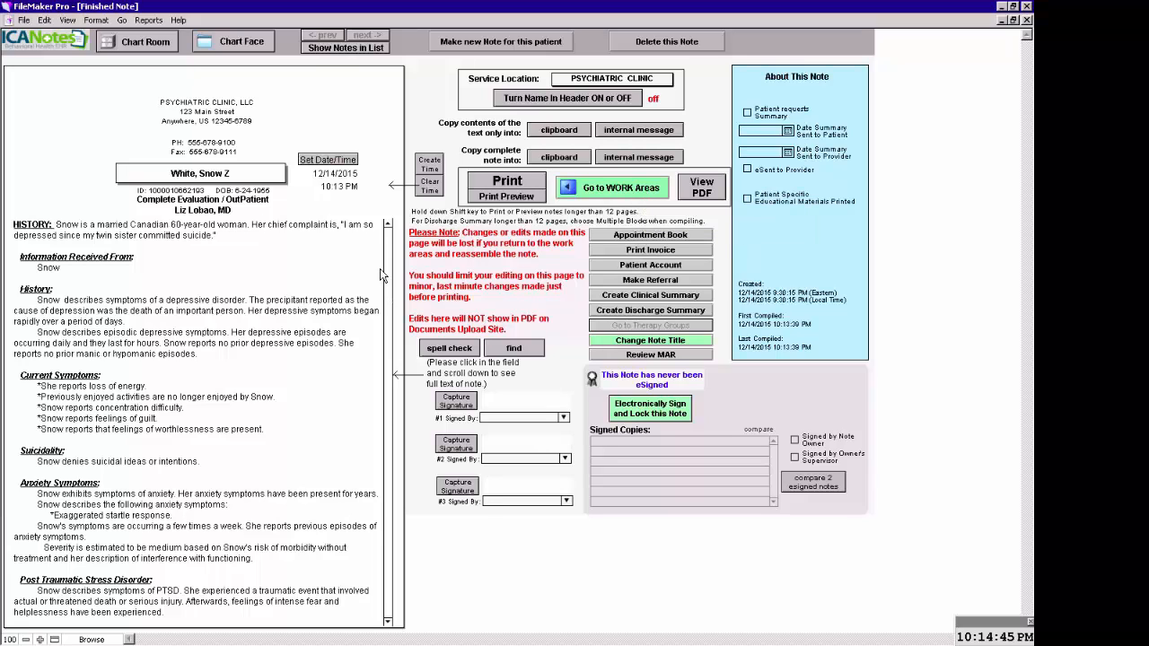
# Remove the surplus blank lines before the Allergies and Reproductive History headings in the compiled note's medical history.
pyautogui.scroll(-4, 386, 291)
pyautogui.scroll(-8, 384, 290)
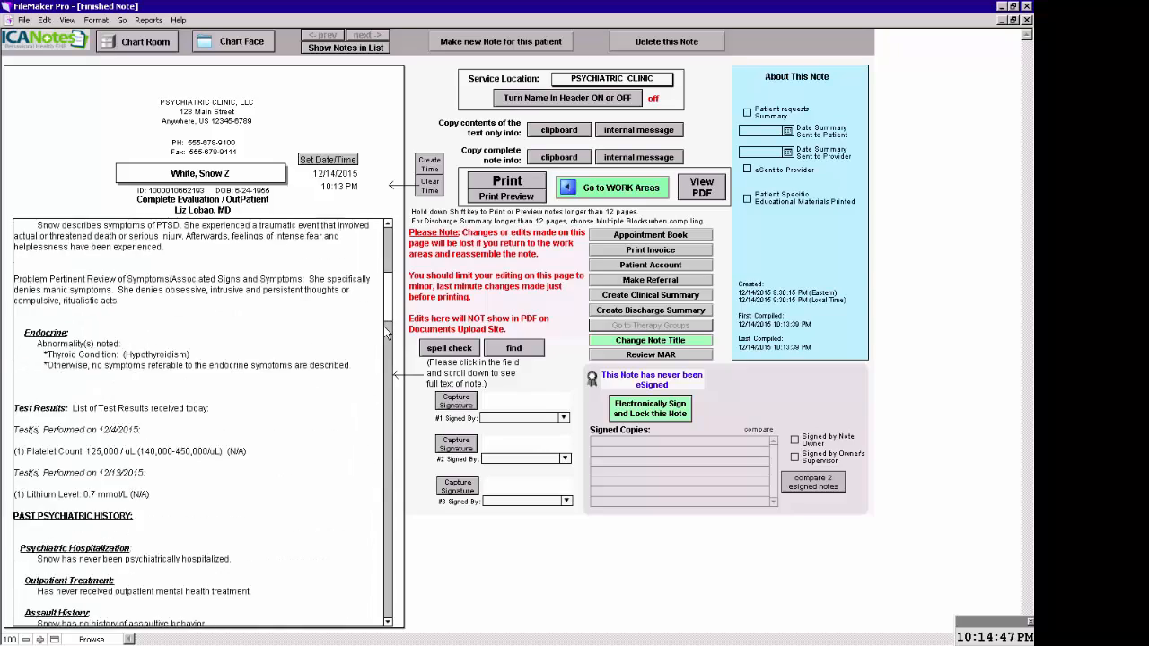
pyautogui.scroll(-1, 383, 358)
pyautogui.scroll(-18, 384, 368)
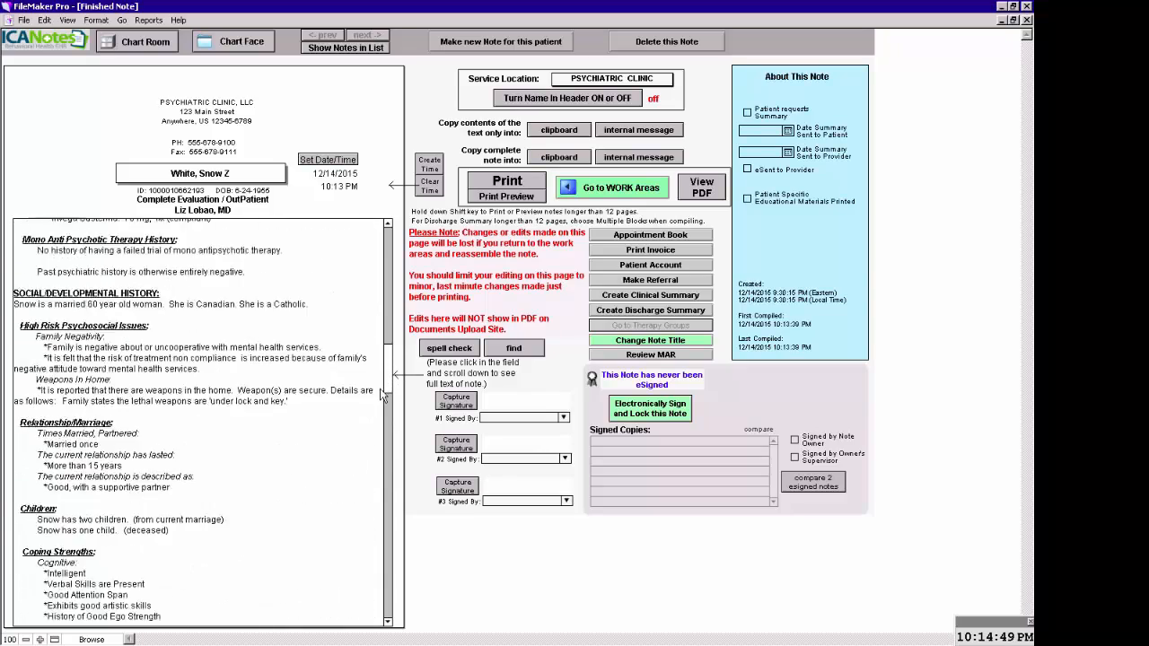
pyautogui.scroll(-4, 377, 453)
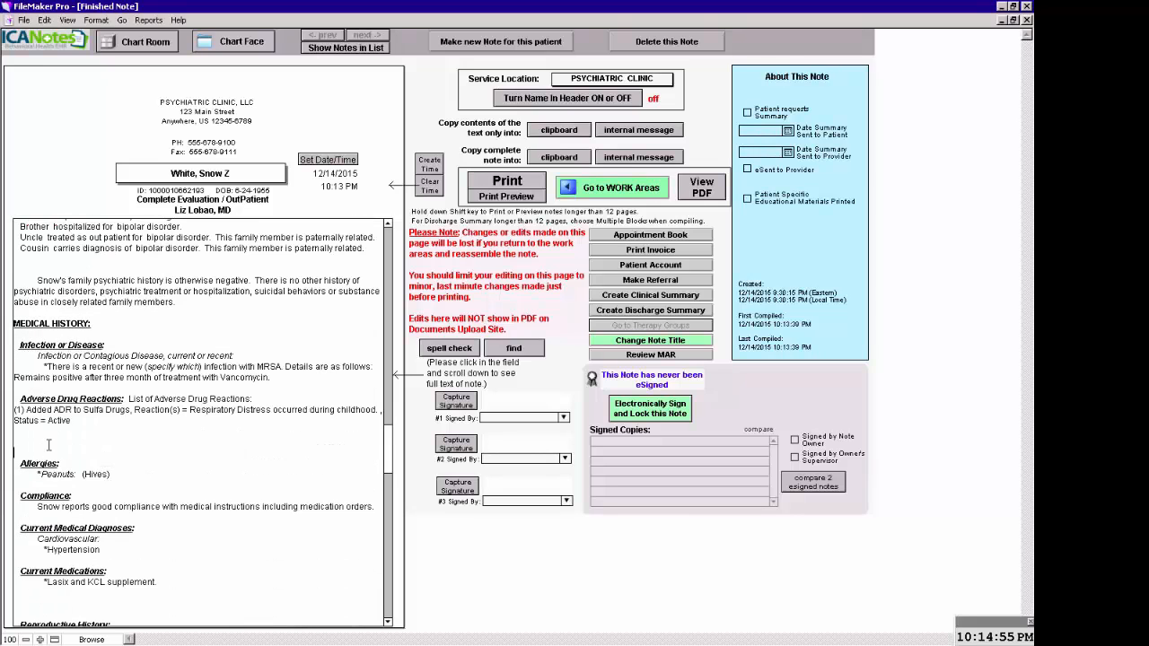
pyautogui.press('BackSpace')
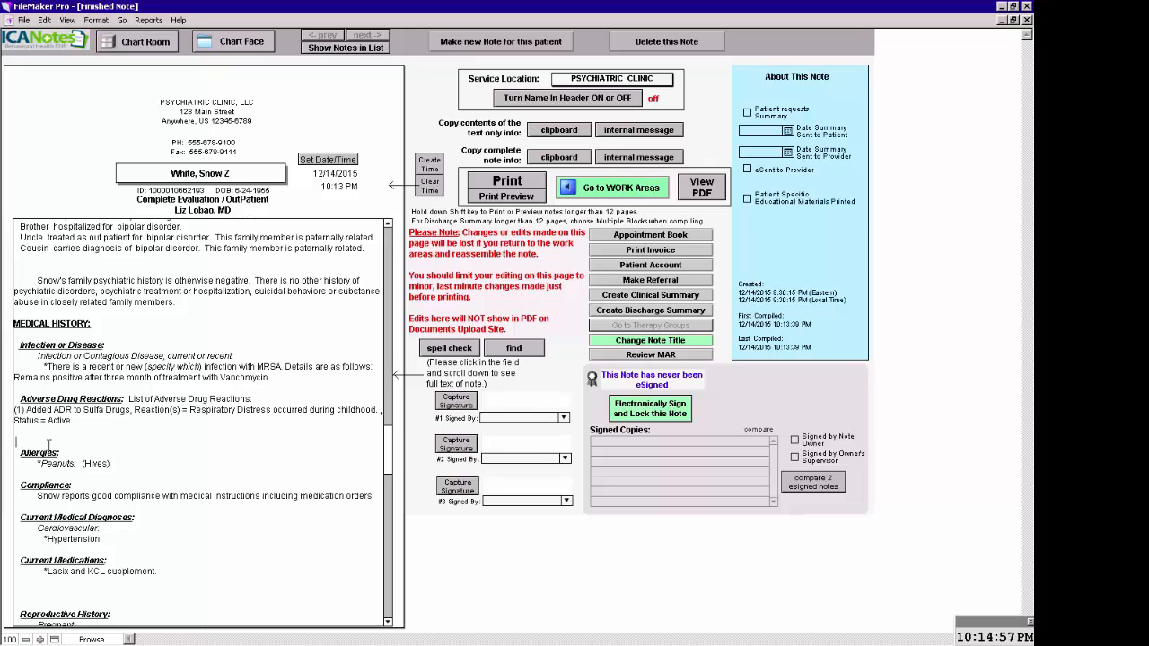
pyautogui.press('BackSpace')
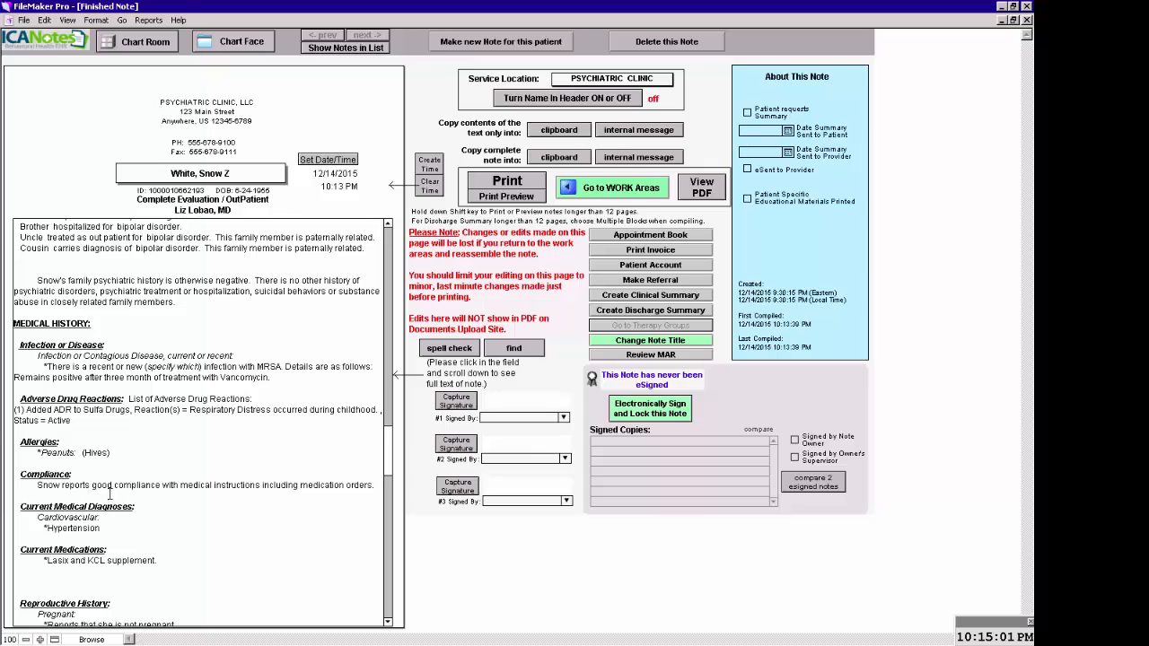
pyautogui.click(38, 587)
pyautogui.press('BackSpace')
pyautogui.press('BackSpace')
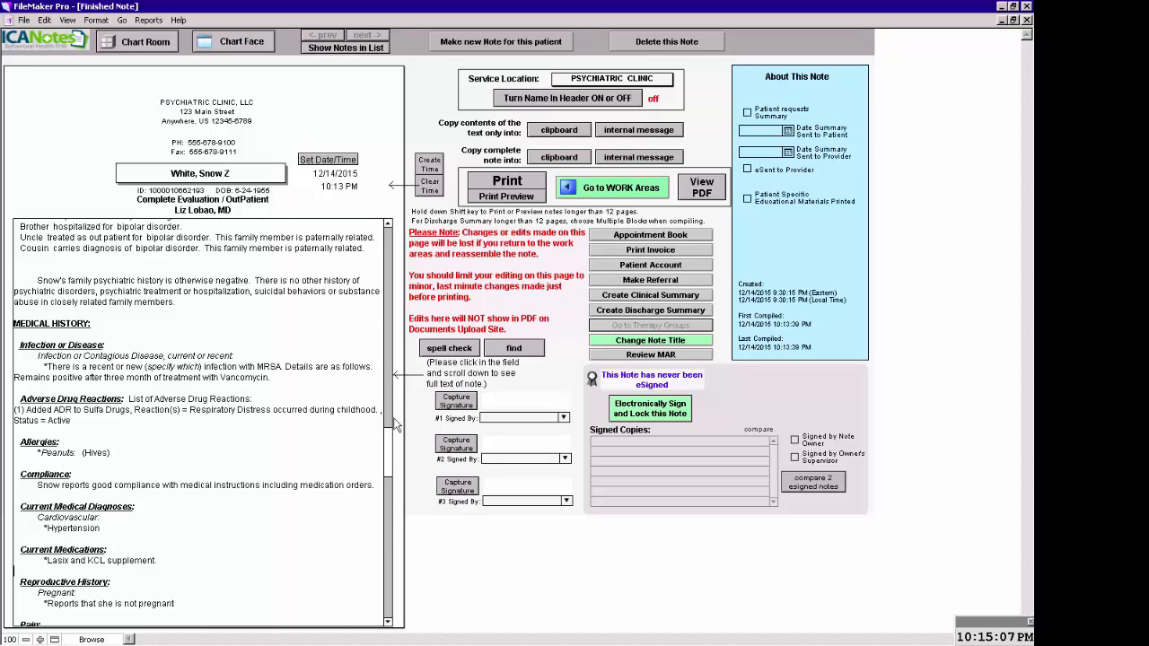
# Remove surplus blank lines between the service code and the clinician's name at the end of the compiled note.
pyautogui.moveTo(395, 425); pyautogui.dragTo(361, 489)
pyautogui.scroll(-4, 361, 489)
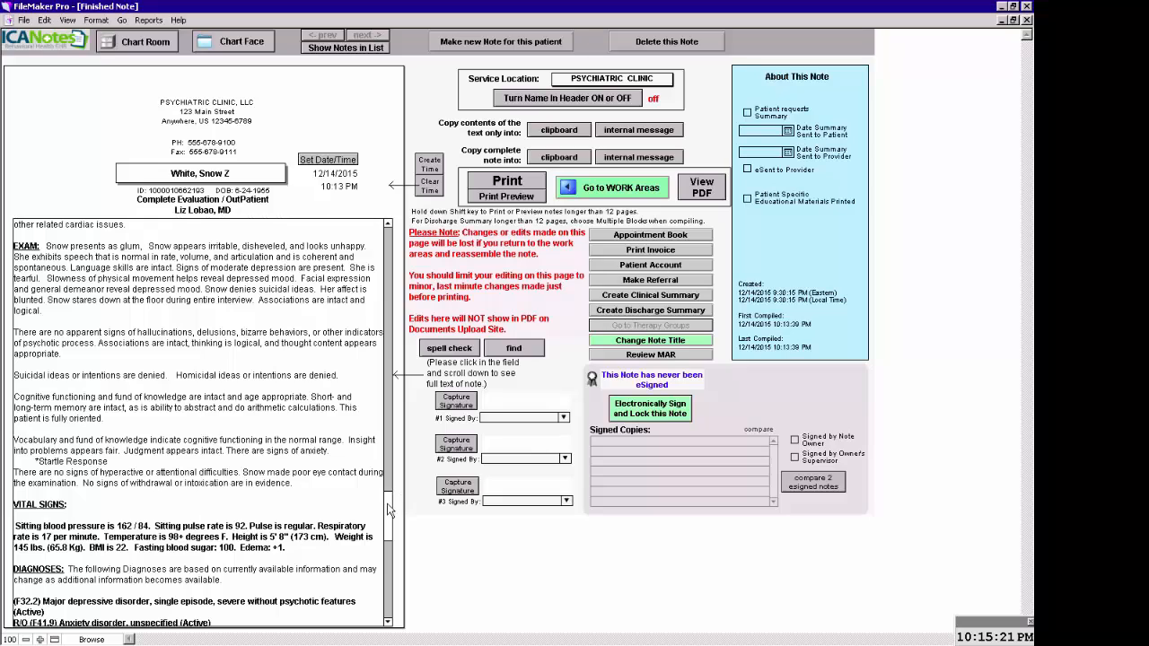
pyautogui.moveTo(388, 510); pyautogui.dragTo(389, 607)
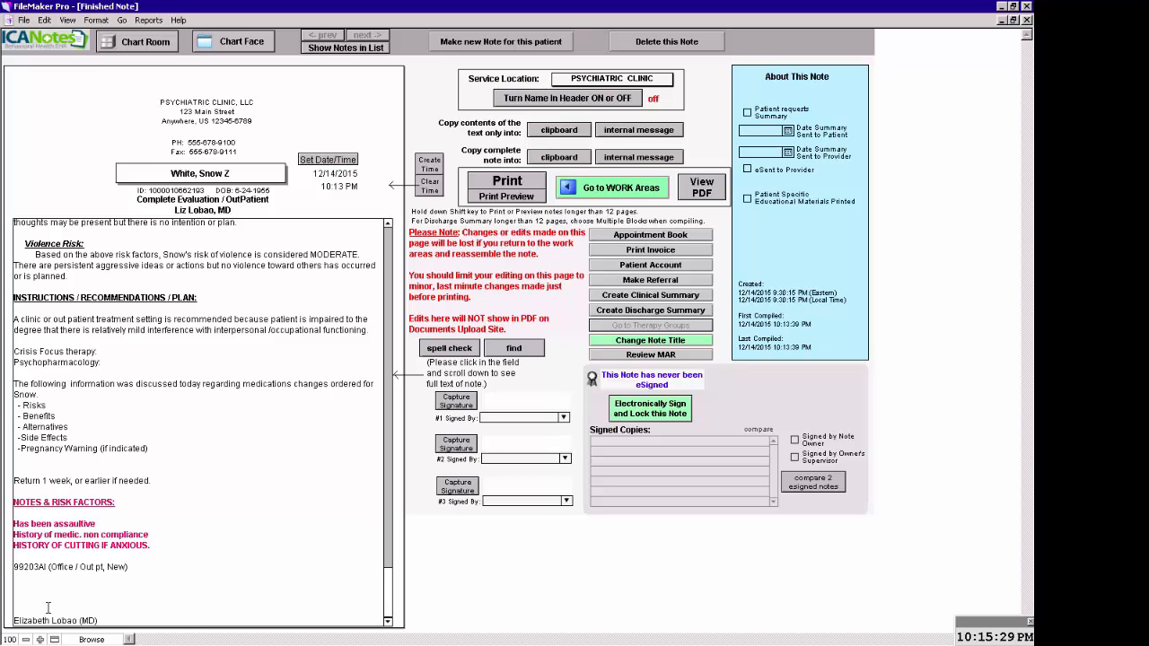
pyautogui.press('BackSpace')
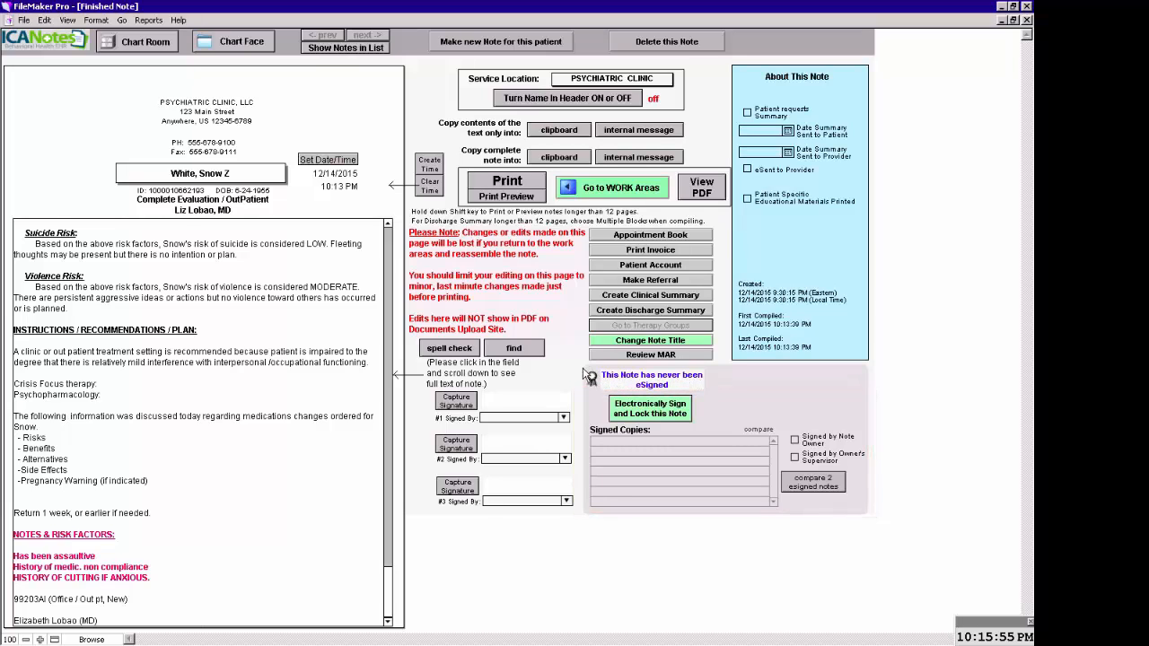
# Electronically sign and lock the note, and check the signature date and time at its end.
pyautogui.click(649, 406)
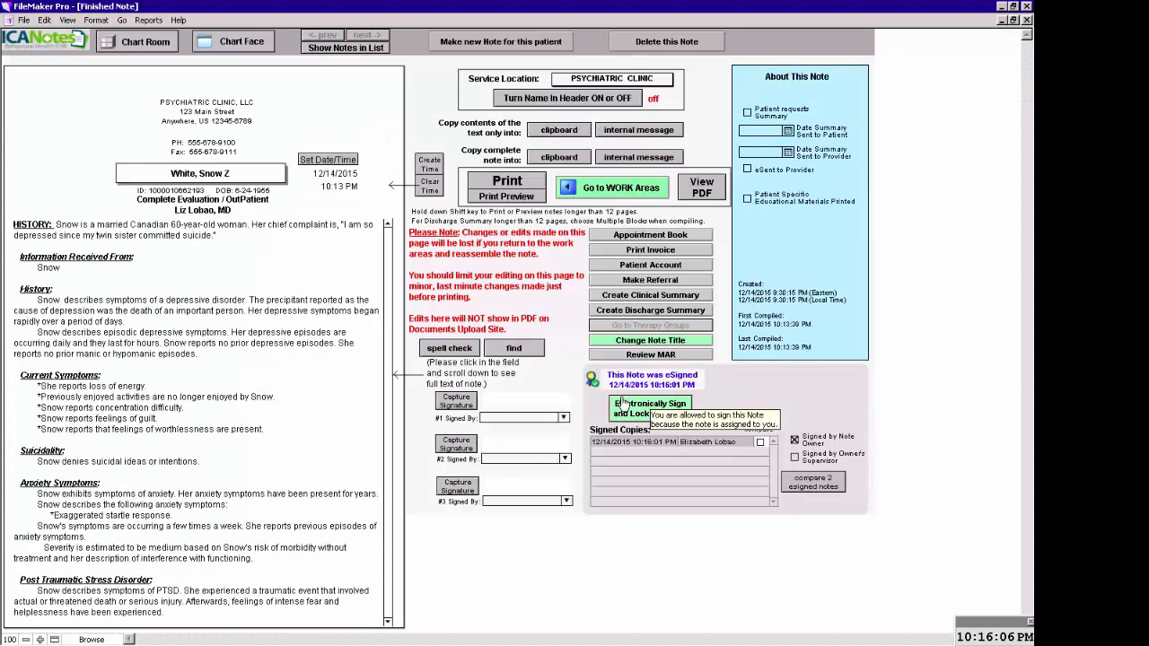
pyautogui.click(388, 434)
pyautogui.click(388, 434)
pyautogui.moveTo(387, 434); pyautogui.dragTo(388, 615)
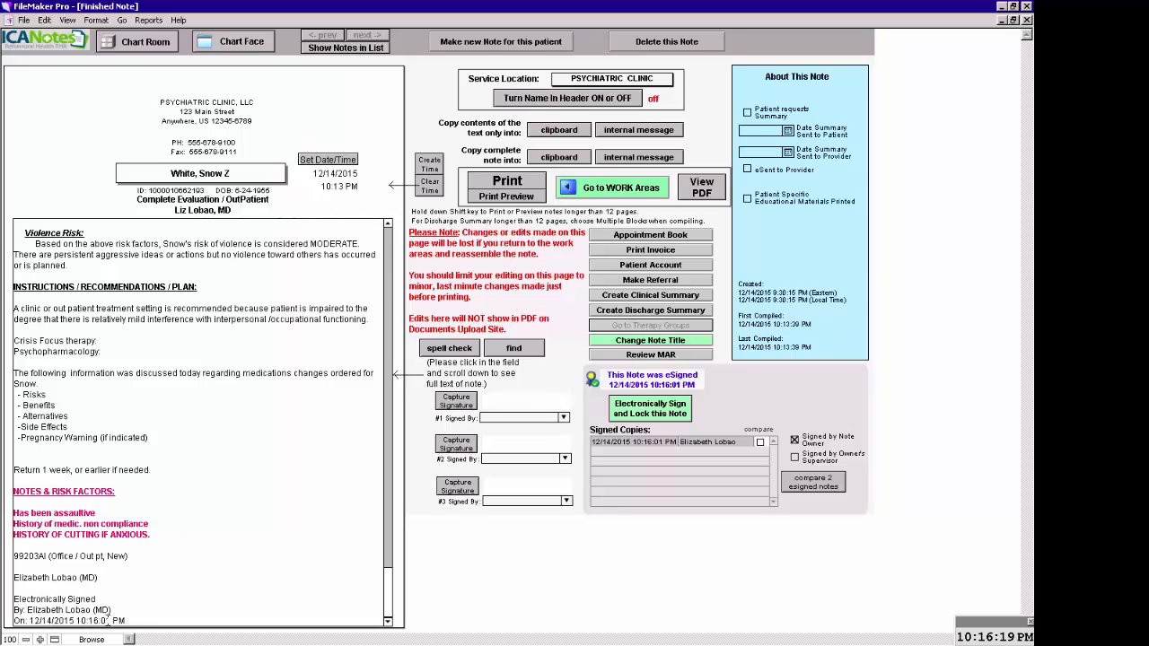
pyautogui.moveTo(108, 619); pyautogui.dragTo(5, 619)
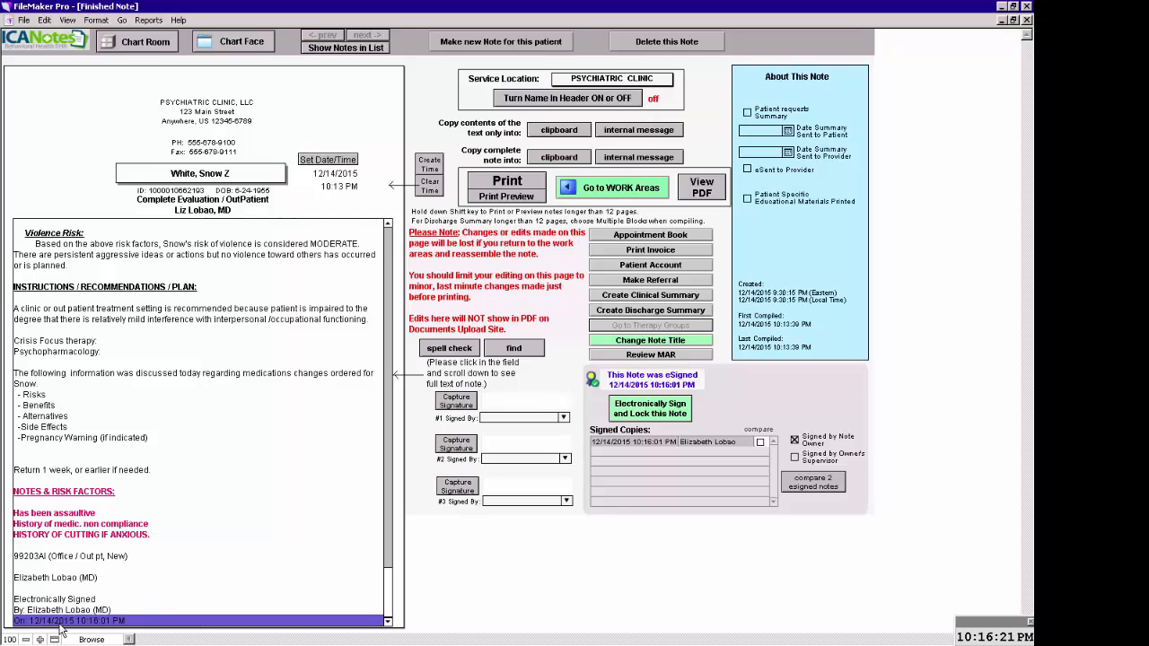
pyautogui.click(158, 596)
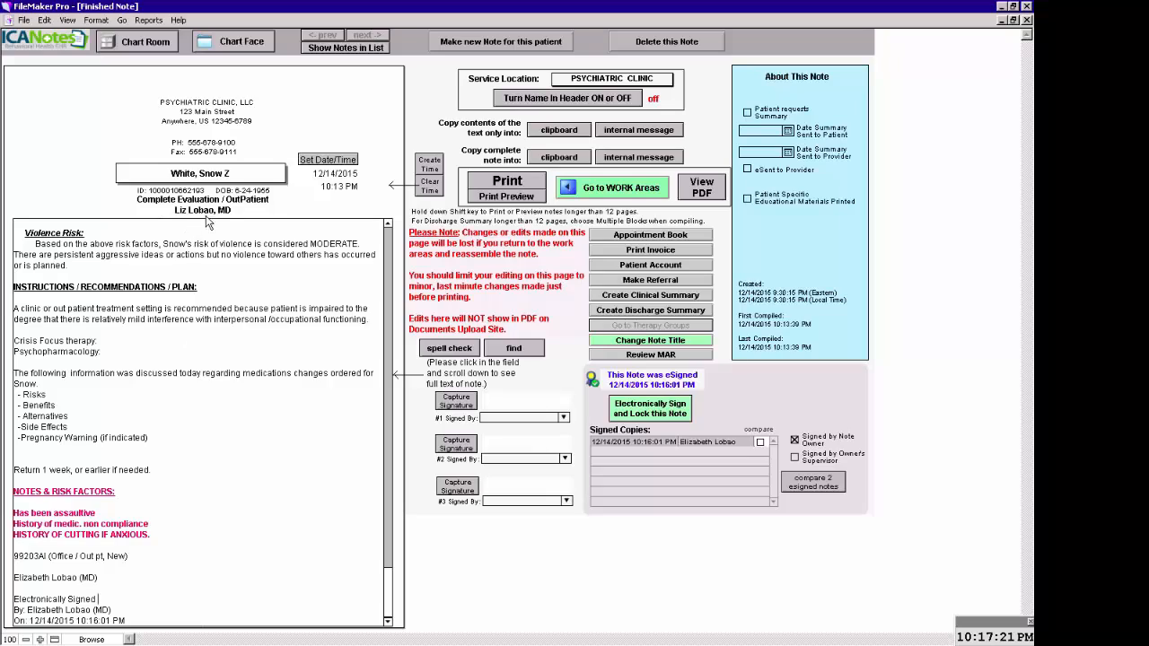
# Return to the work areas and change the last Notes & Risk Factors line to "HISTORY OF CUTTING IF DEPRESSED.".
pyautogui.click(623, 188)
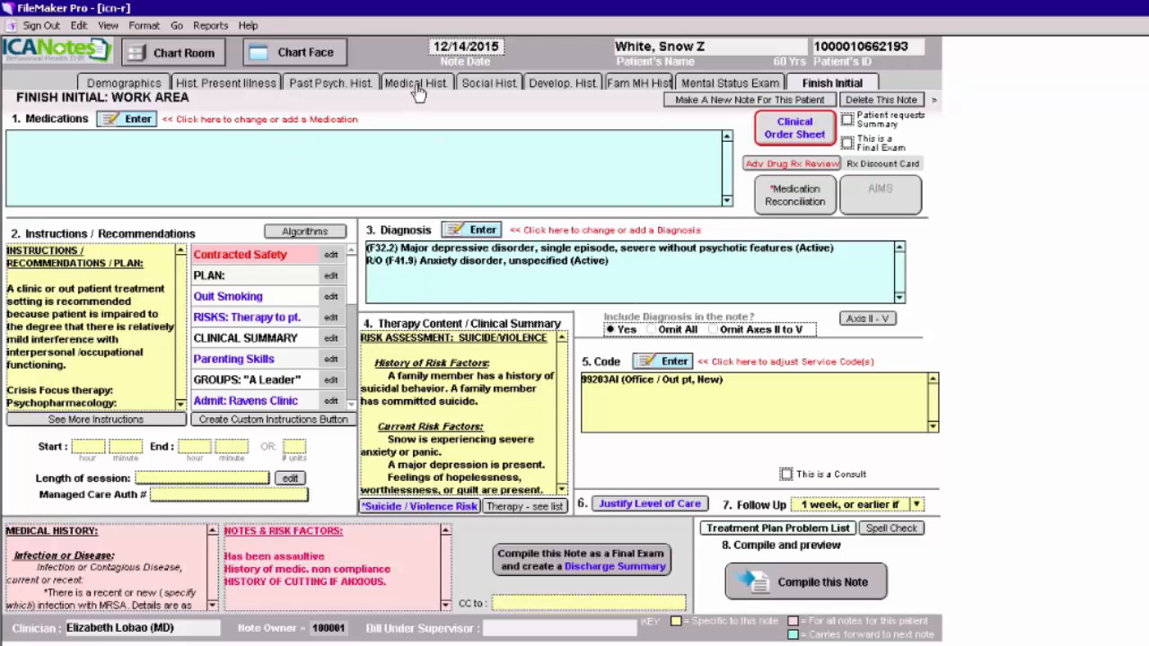
pyautogui.click(388, 580)
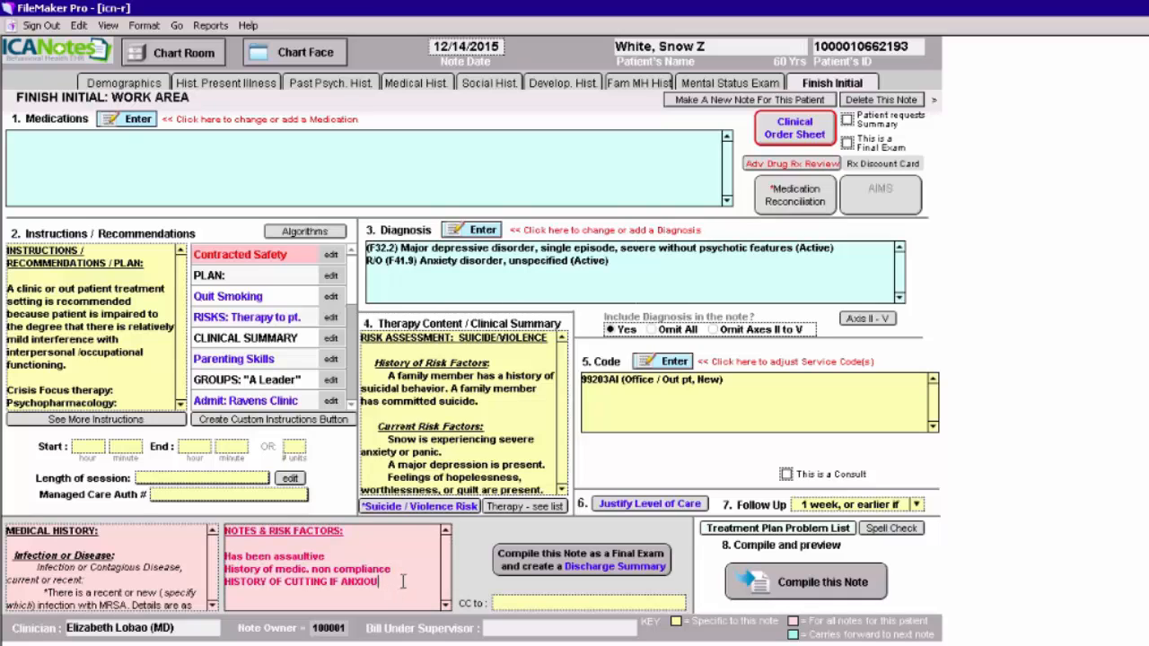
pyautogui.press('BackSpace')
pyautogui.press('BackSpace')
pyautogui.press('BackSpace')
pyautogui.press('BackSpace')
pyautogui.press('BackSpace')
pyautogui.press('BackSpace')
pyautogui.write('d')
pyautogui.press('BackSpace')
pyautogui.write('DEPRESSED.')
# Compile the note again and check the revised Notes & Risk Factors section near its end.
pyautogui.click(823, 585)
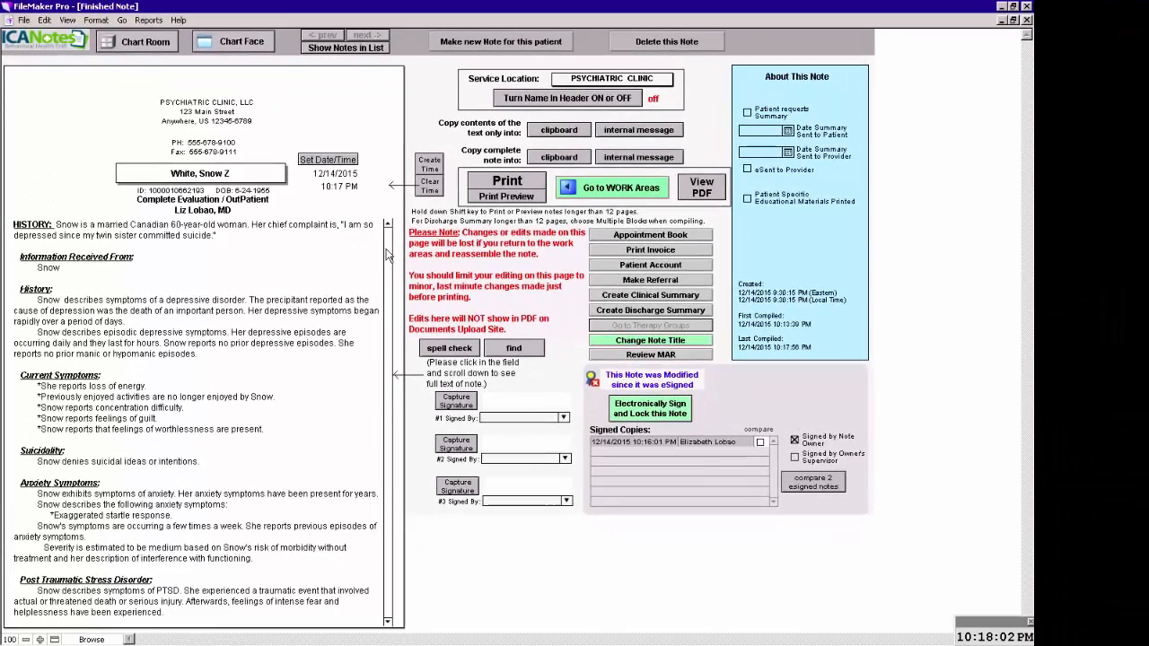
pyautogui.click(386, 249)
pyautogui.moveTo(387, 255); pyautogui.dragTo(372, 632)
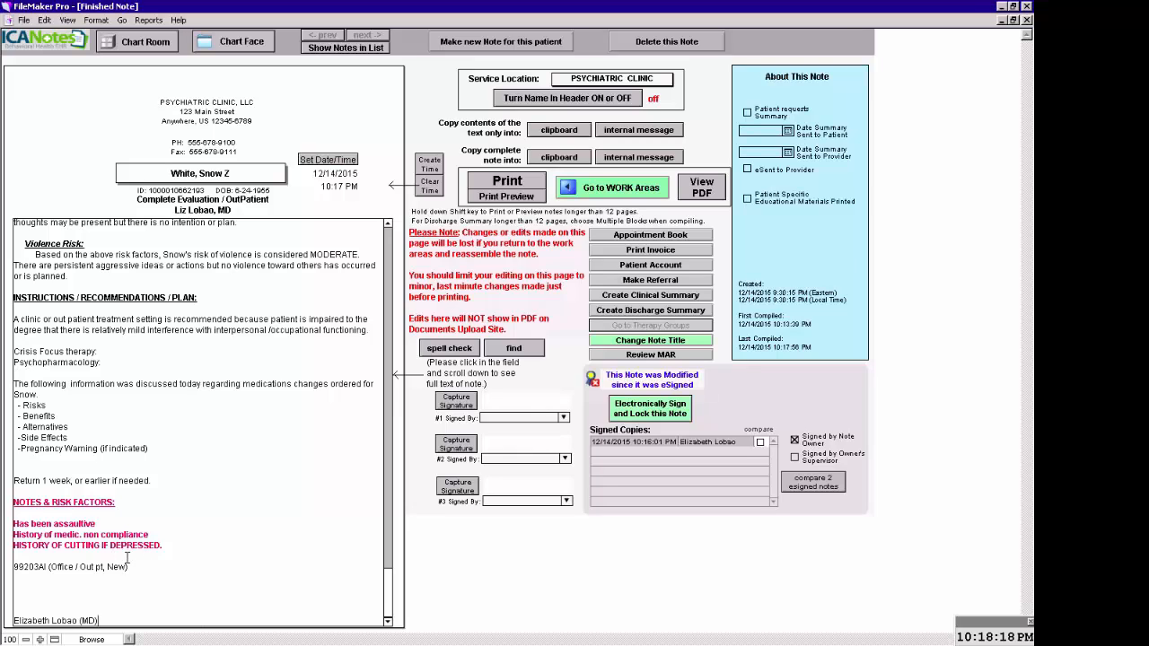
# Electronically sign and lock the modified note again, and return to the patient's Chart Face.
pyautogui.click(651, 410)
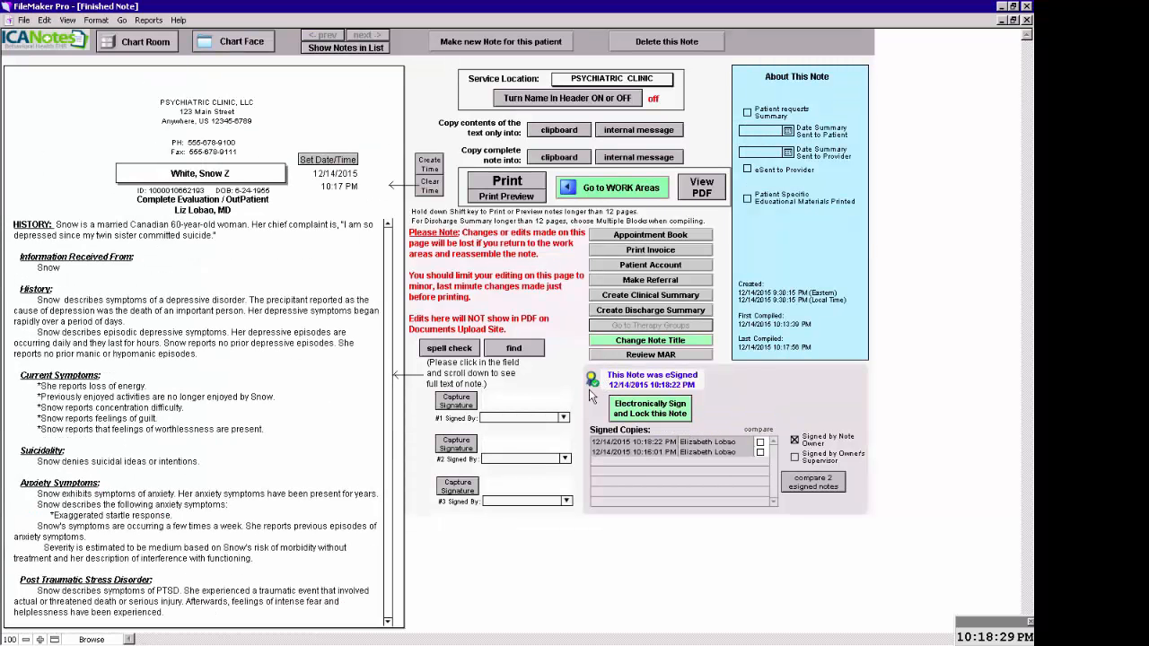
pyautogui.click(389, 599)
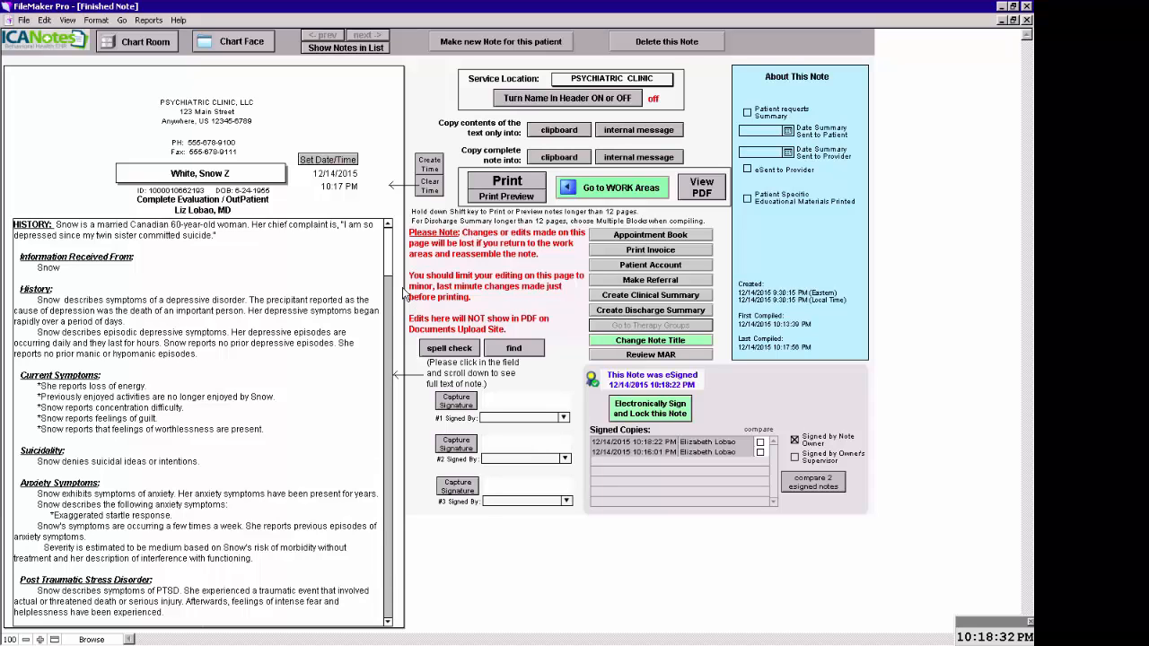
pyautogui.moveTo(389, 272); pyautogui.dragTo(381, 635)
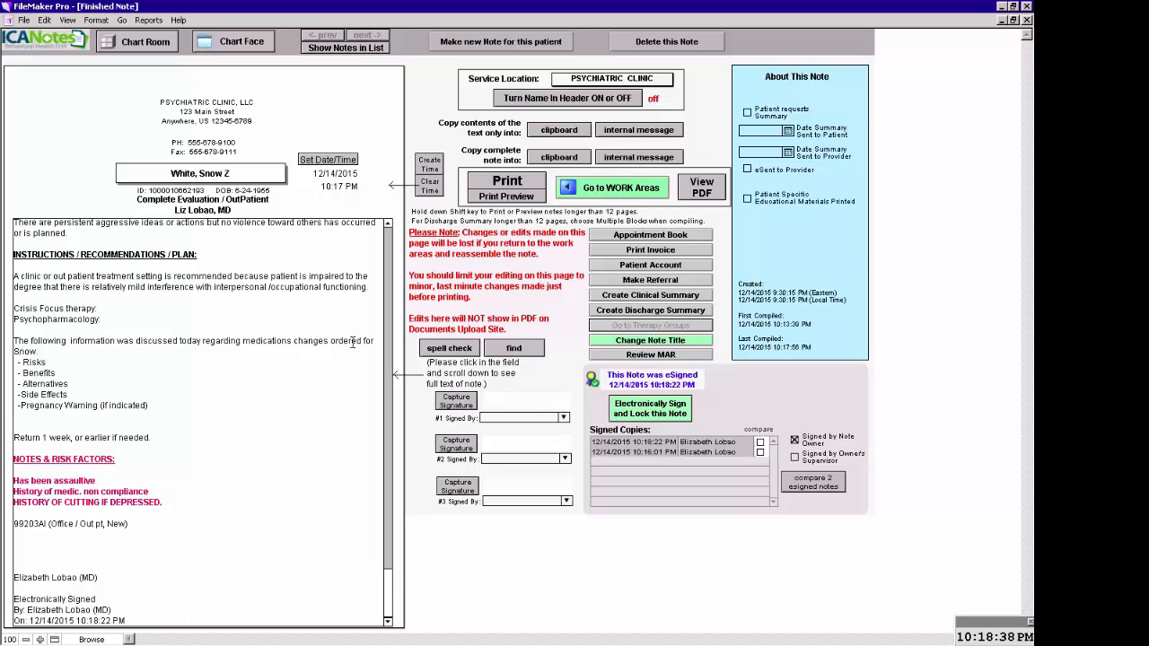
pyautogui.click(240, 49)
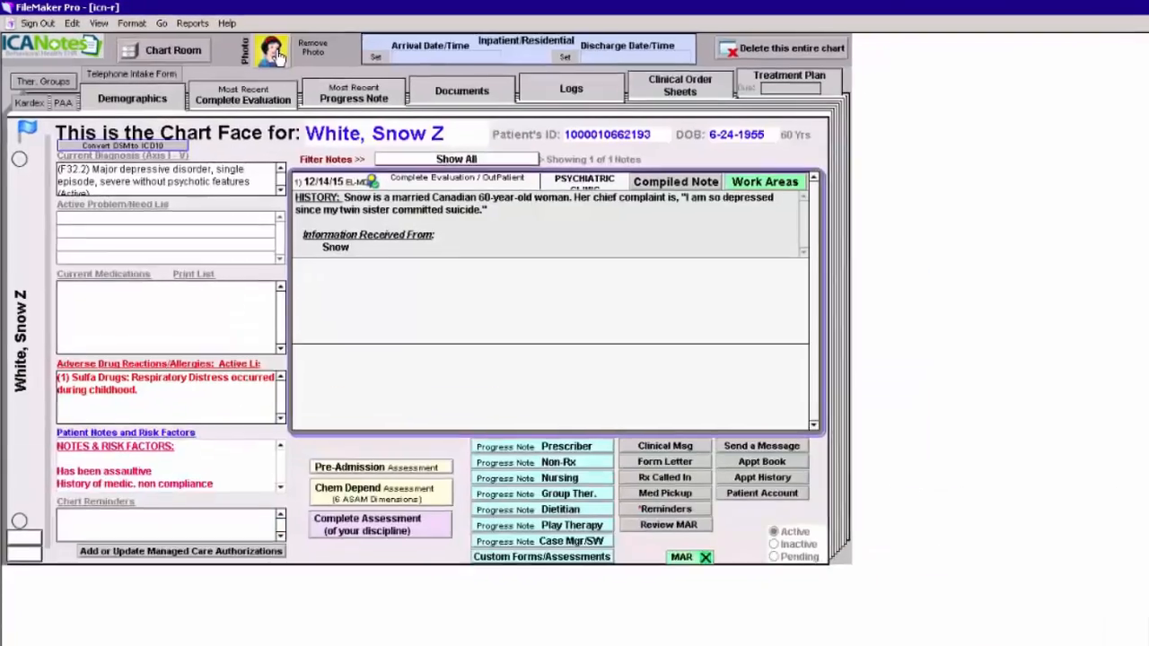